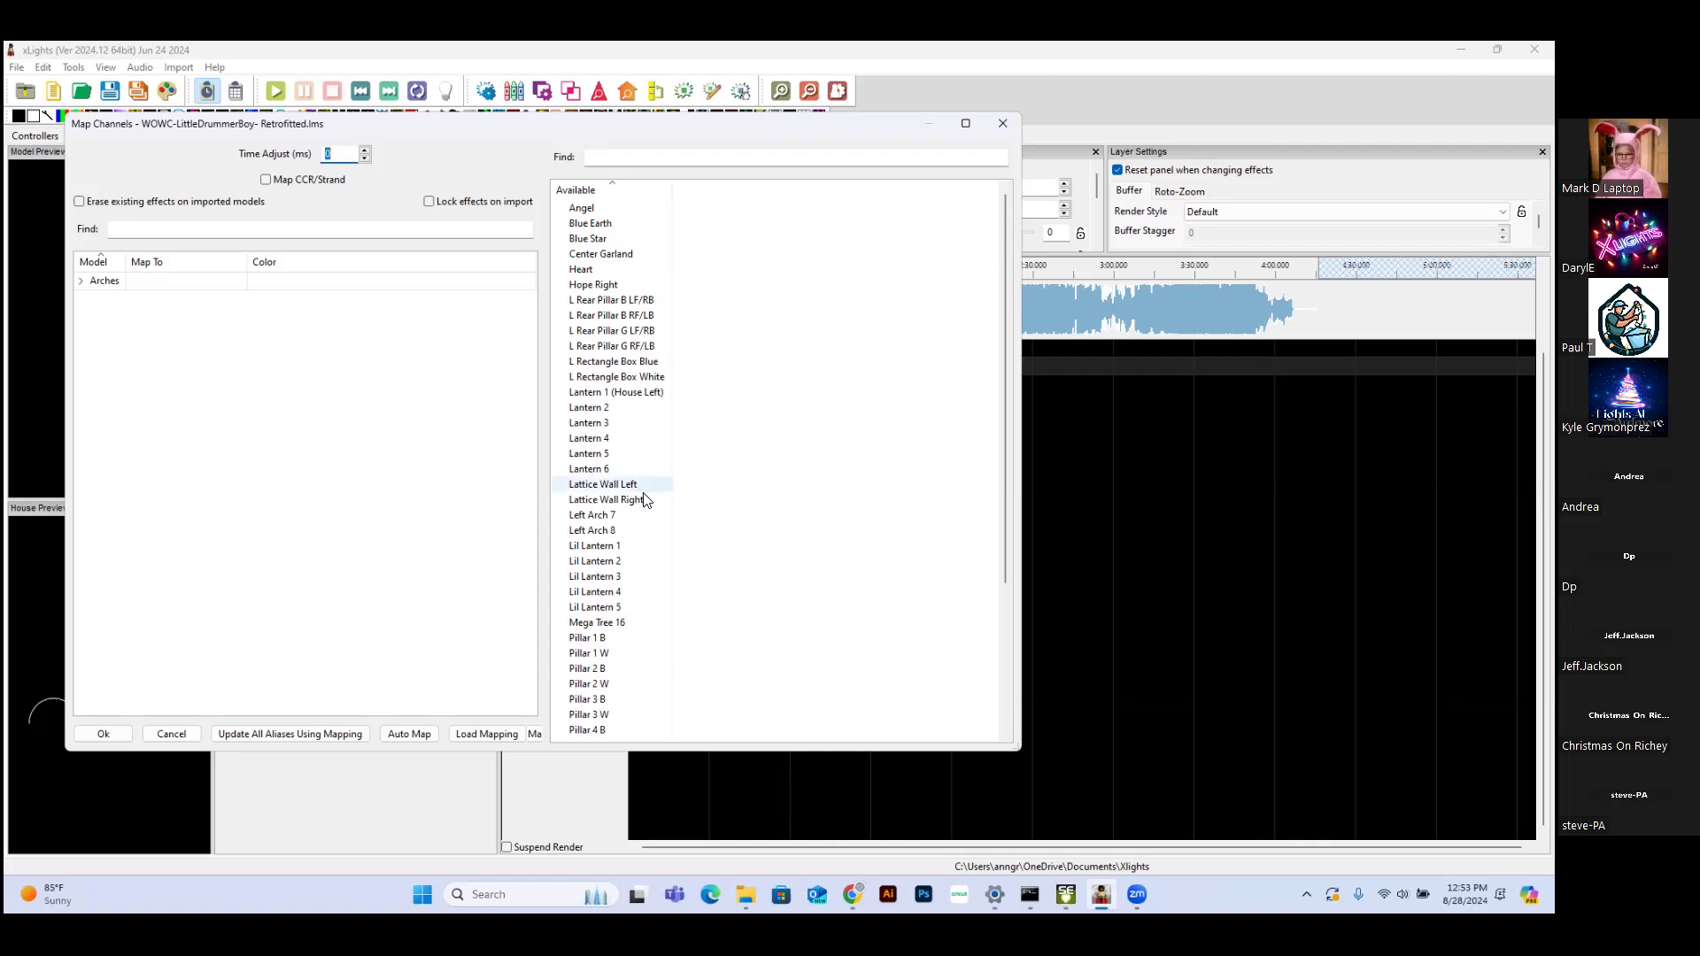
pyautogui.click(604, 518)
pyautogui.click(201, 286)
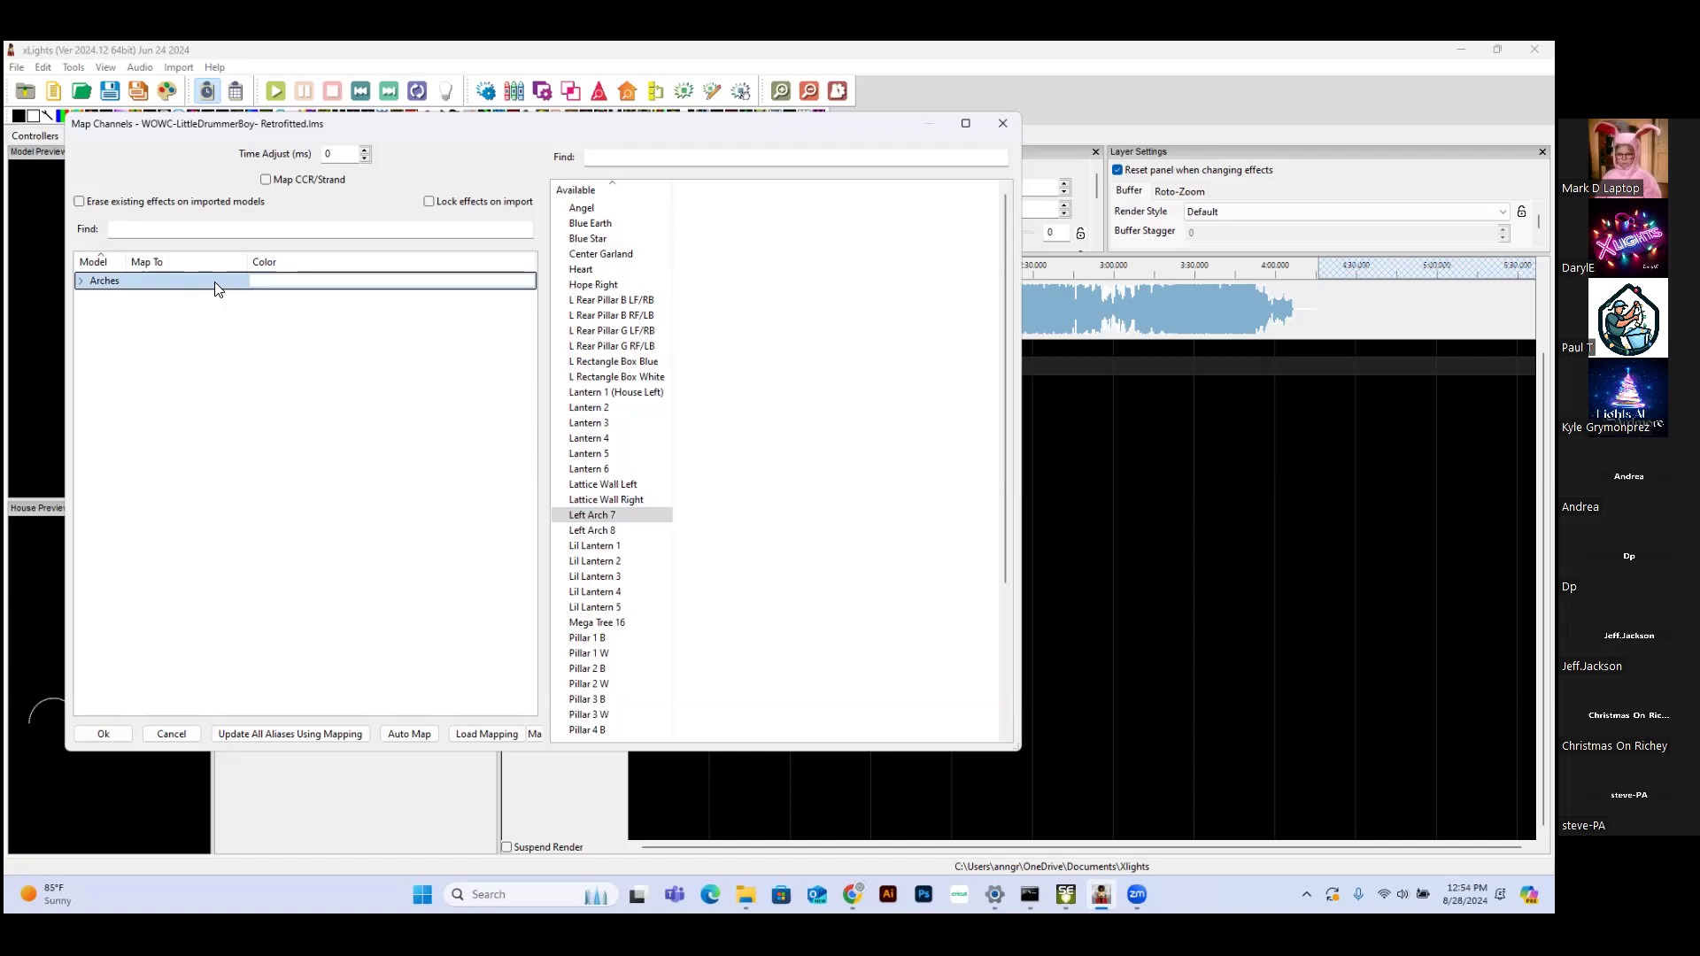
pyautogui.click(588, 517)
pyautogui.click(81, 282)
pyautogui.click(592, 516)
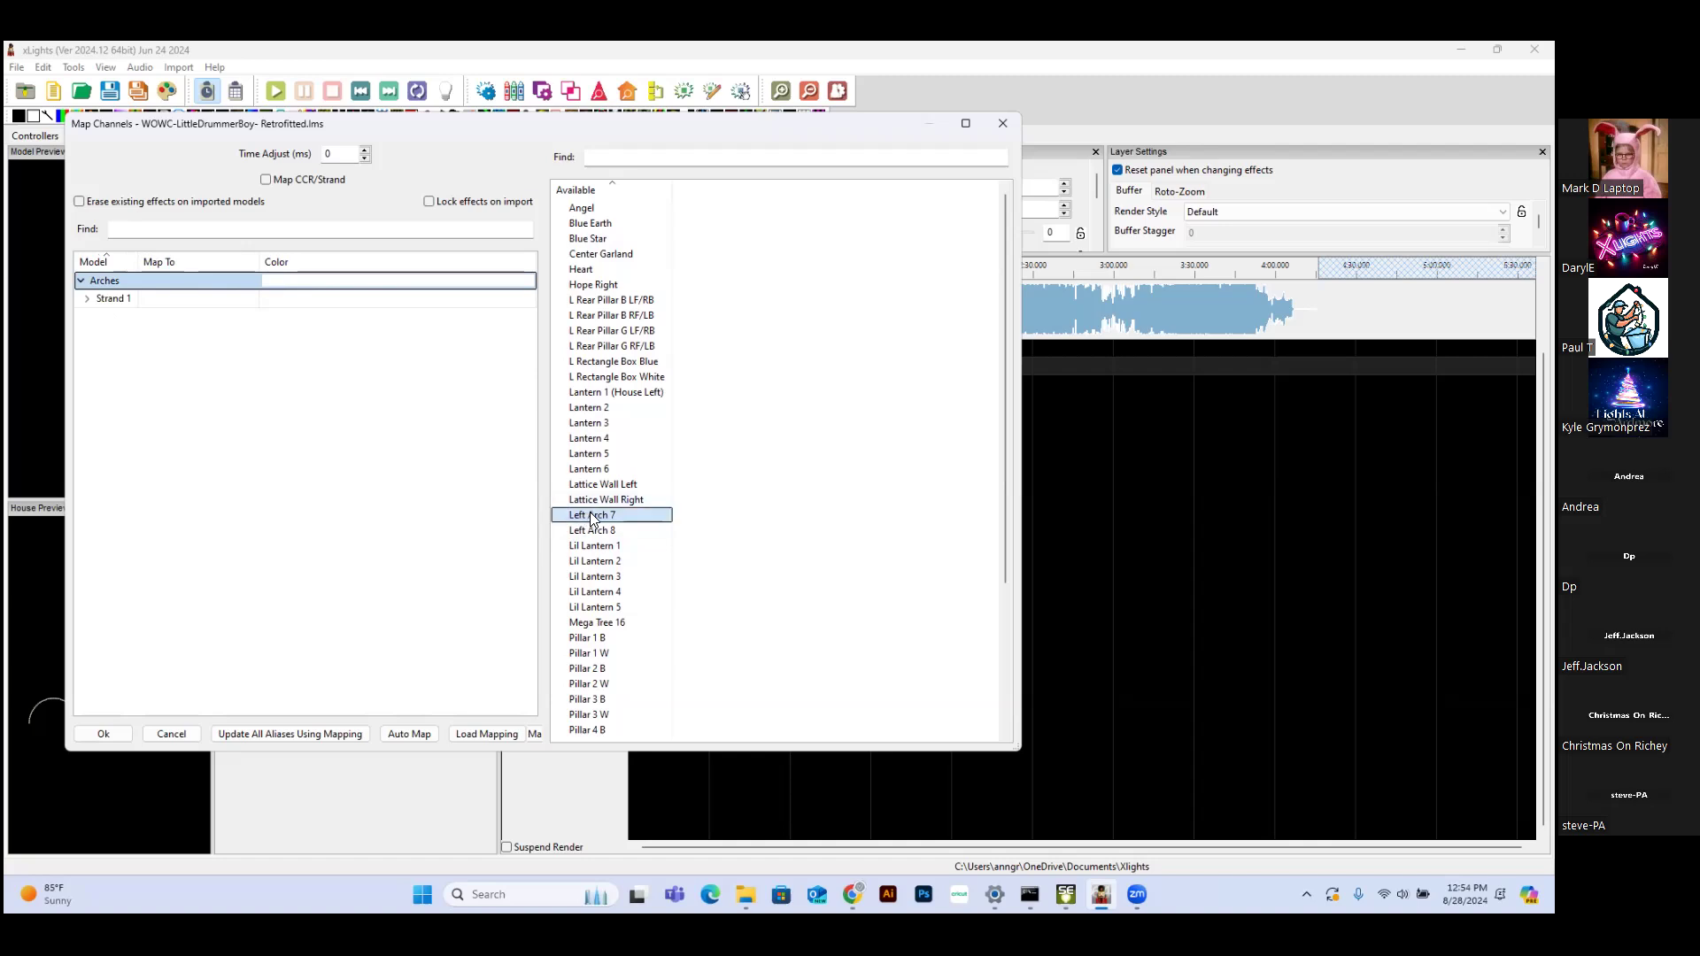
pyautogui.click(223, 301)
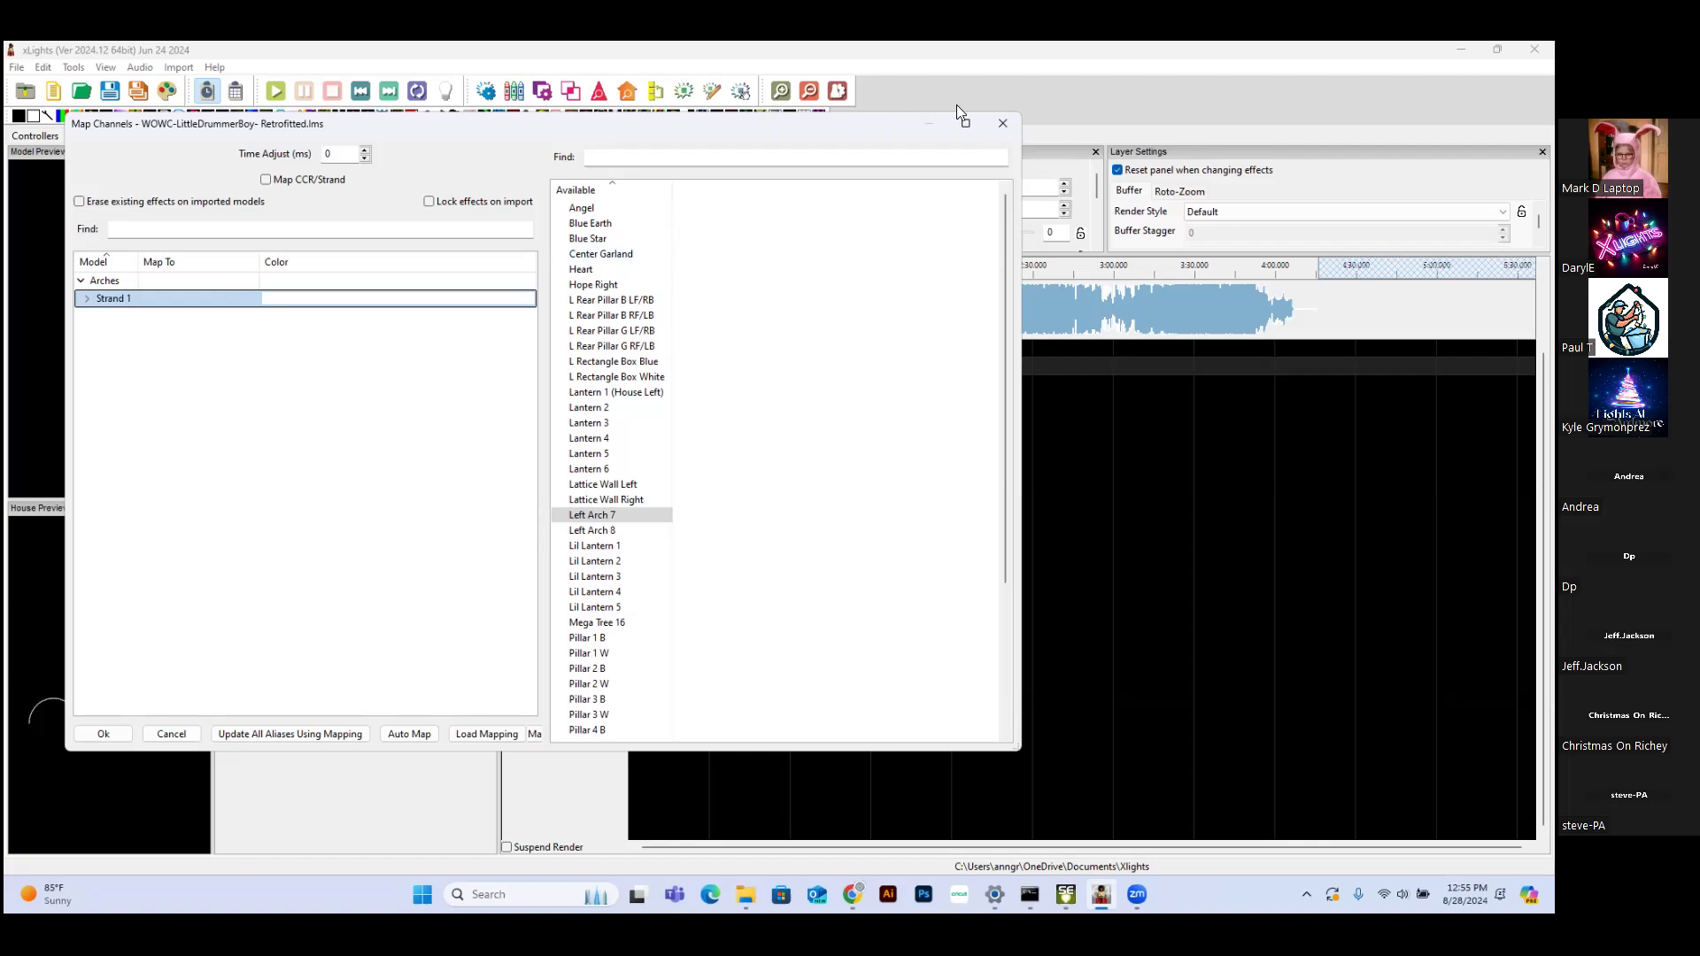
pyautogui.click(1000, 124)
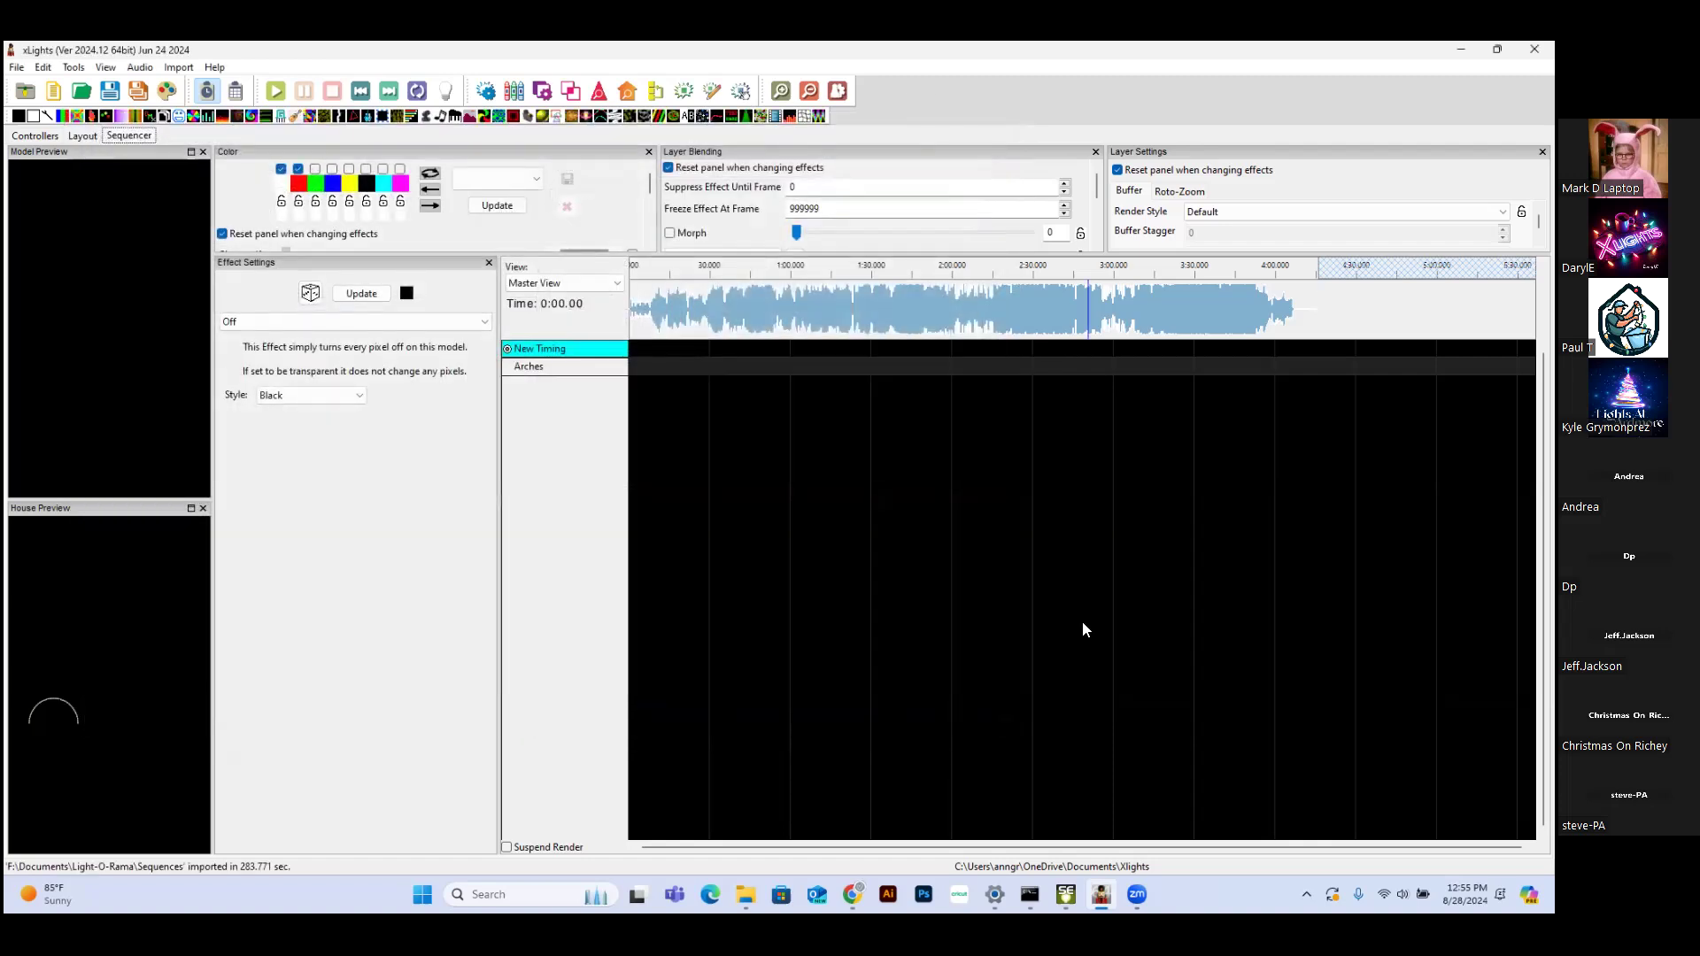
# Switch to the Light-O-Rama Sequence Editor and examine the lantern, pillar and arch channels of the Little Drummer Boy sequence
pyautogui.click(1065, 895)
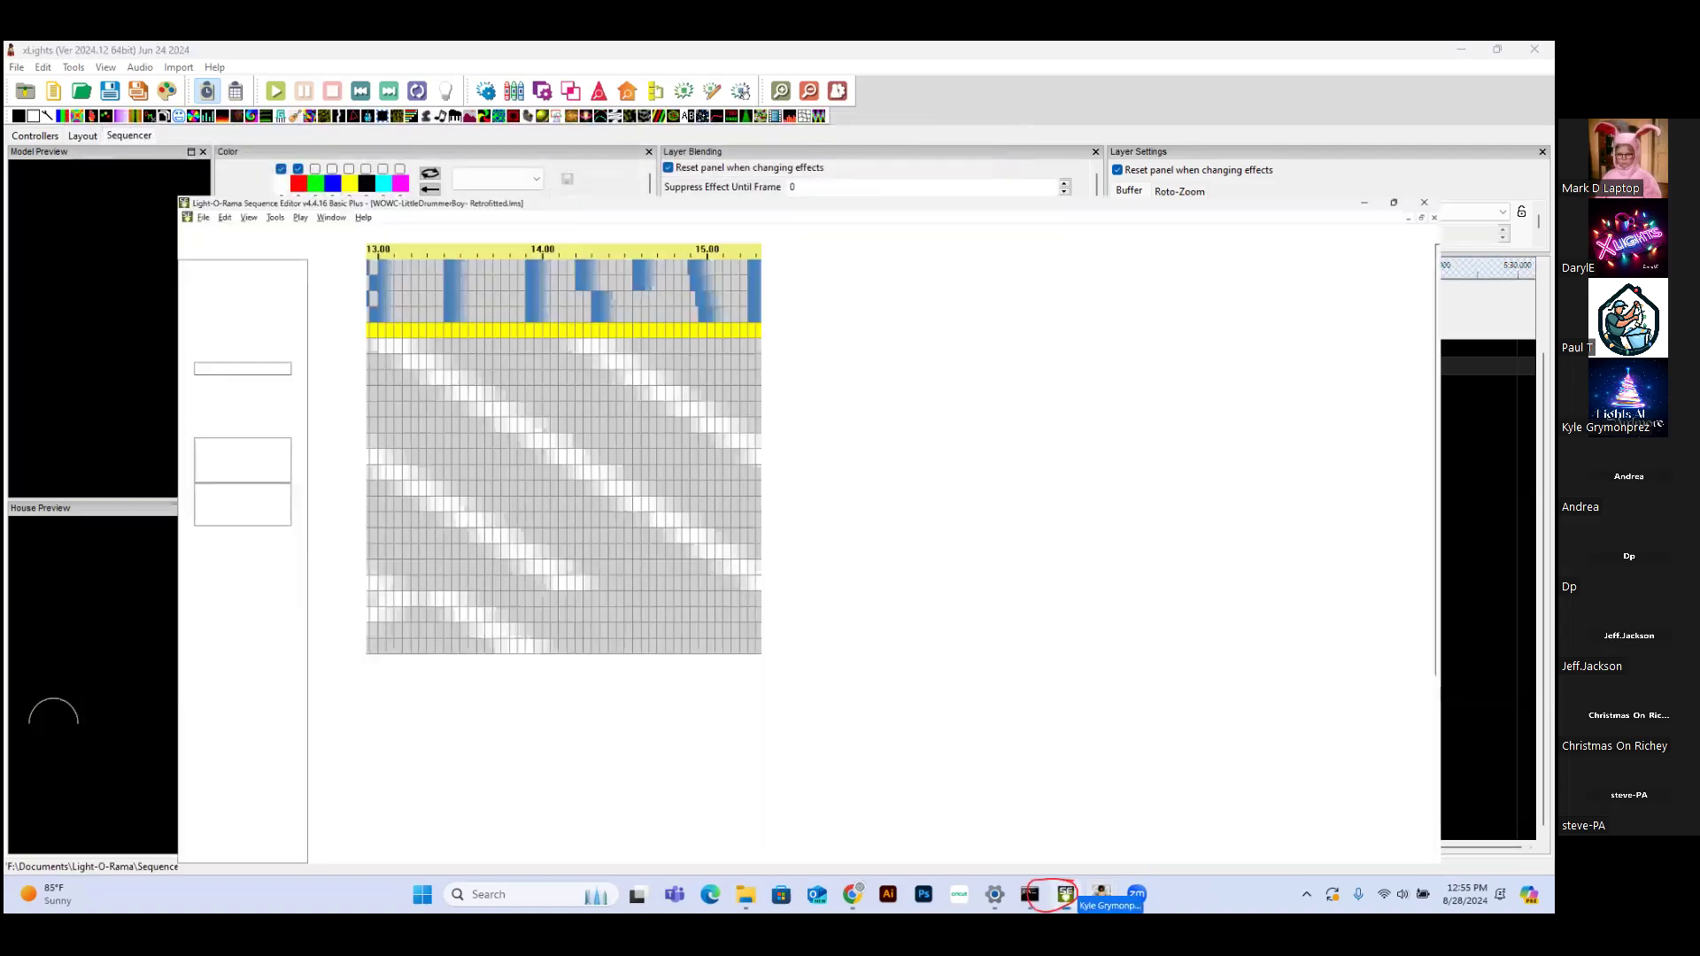
pyautogui.moveTo(456, 339)
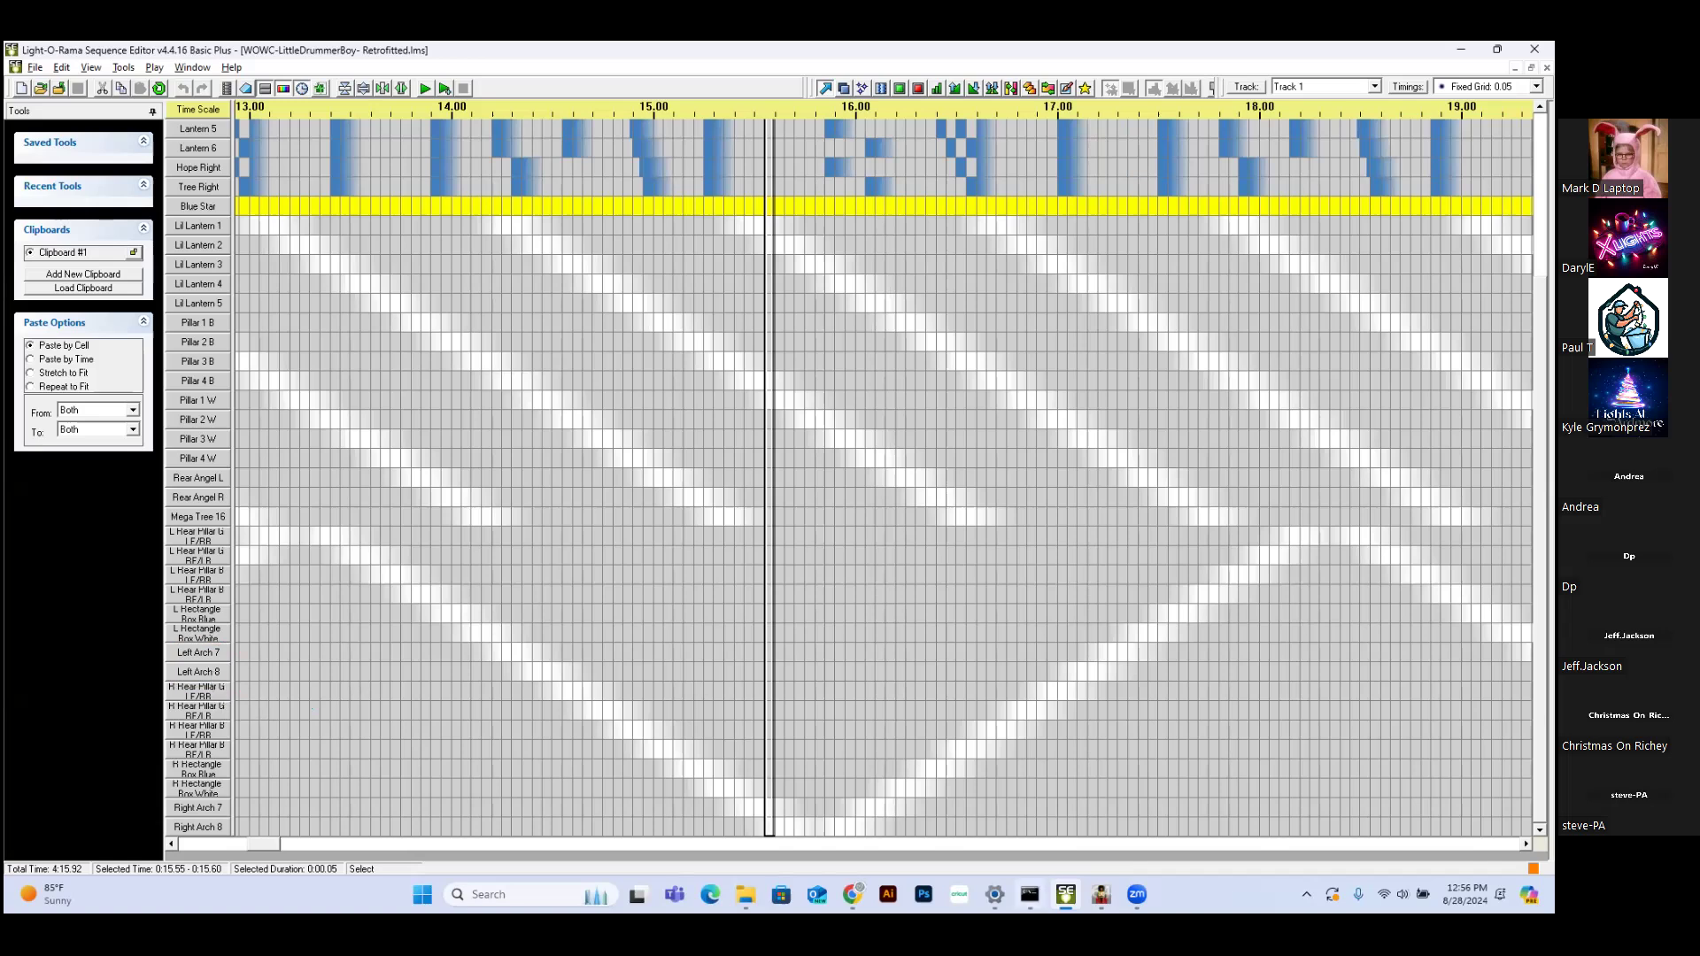
pyautogui.moveTo(1101, 894)
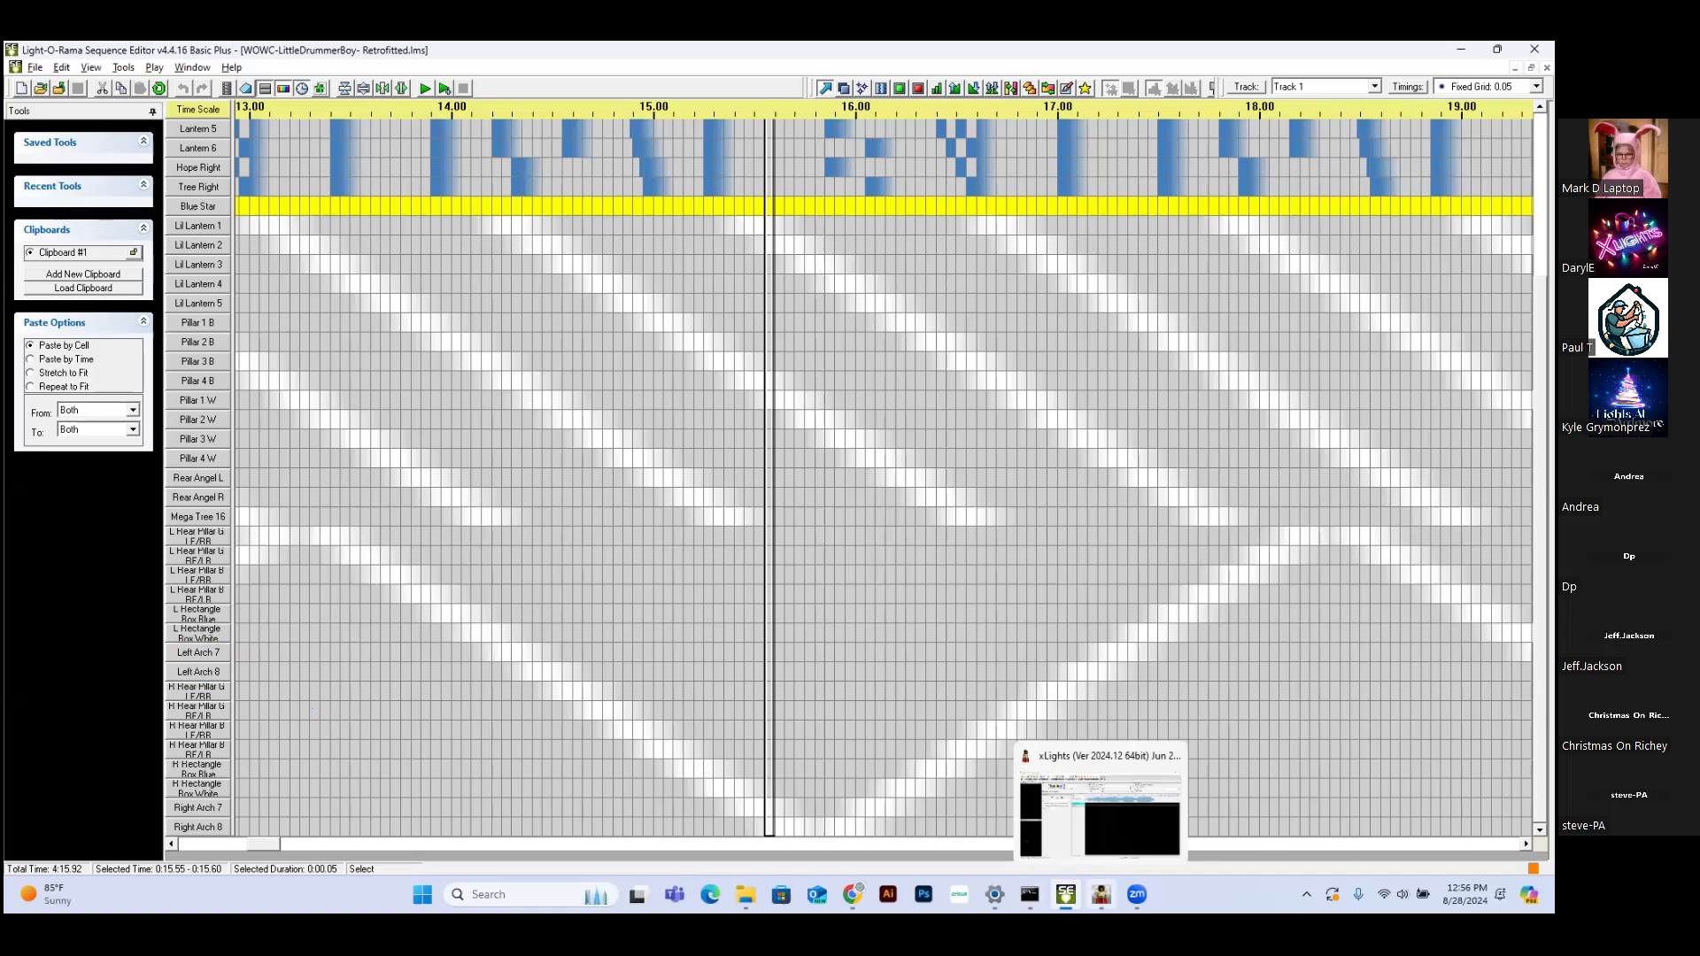
# Switch back to xLights and view the Arches model's properties in the layout
pyautogui.click(1100, 806)
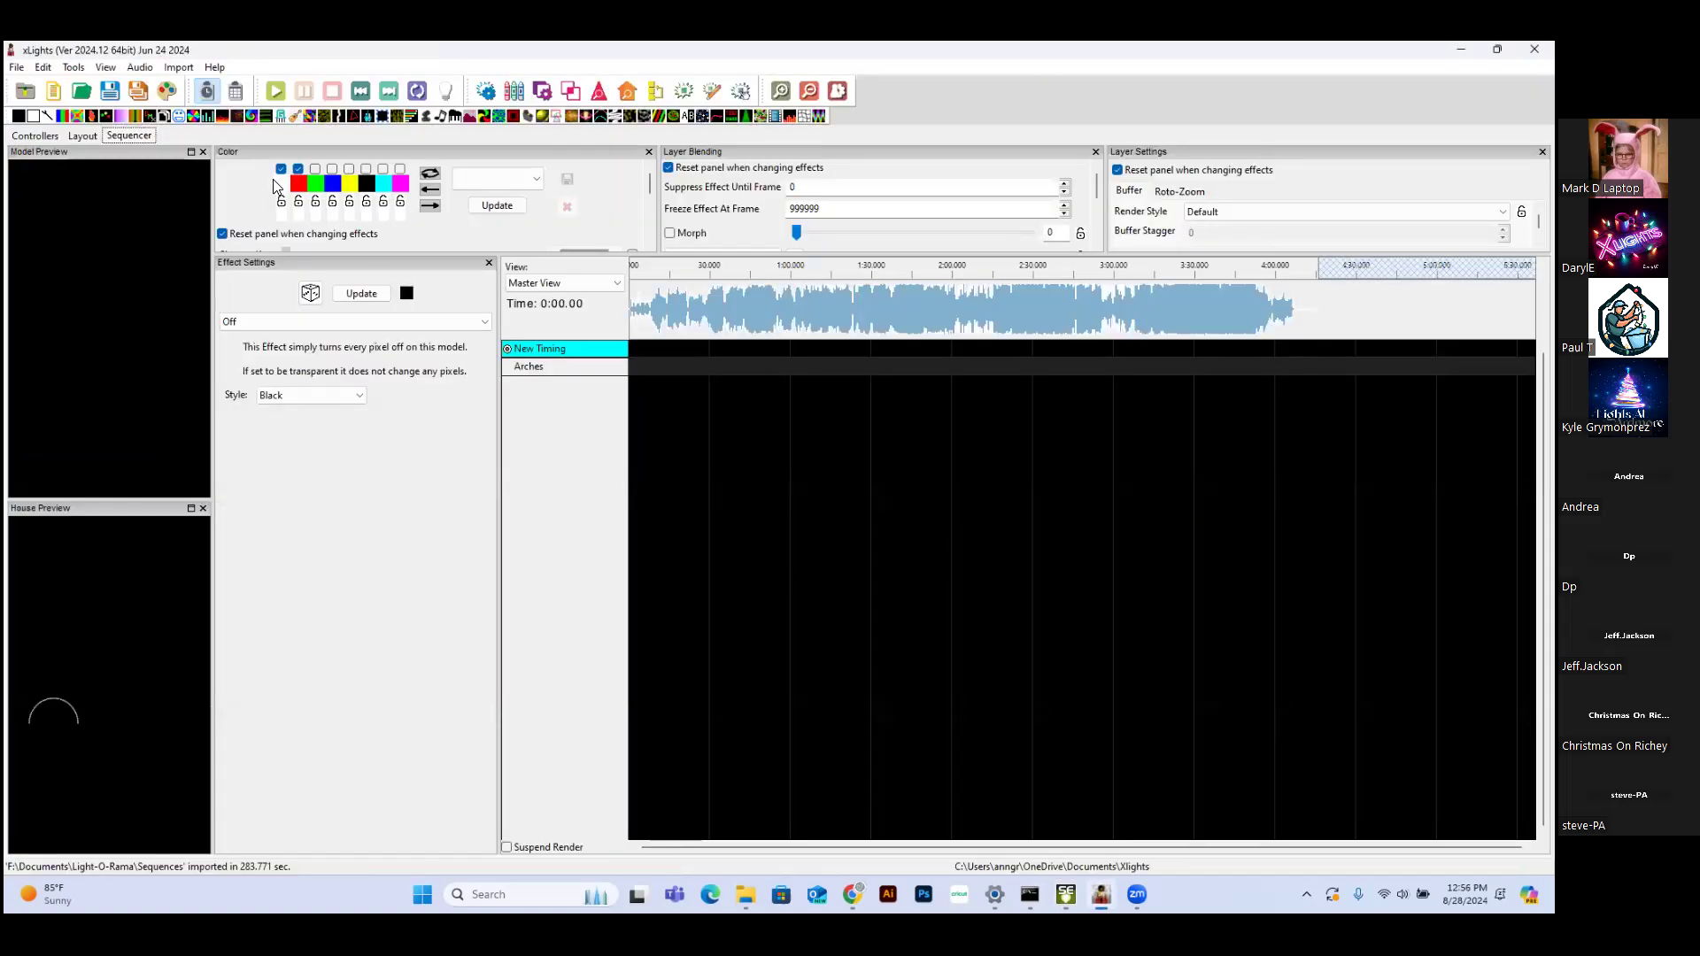
pyautogui.click(87, 136)
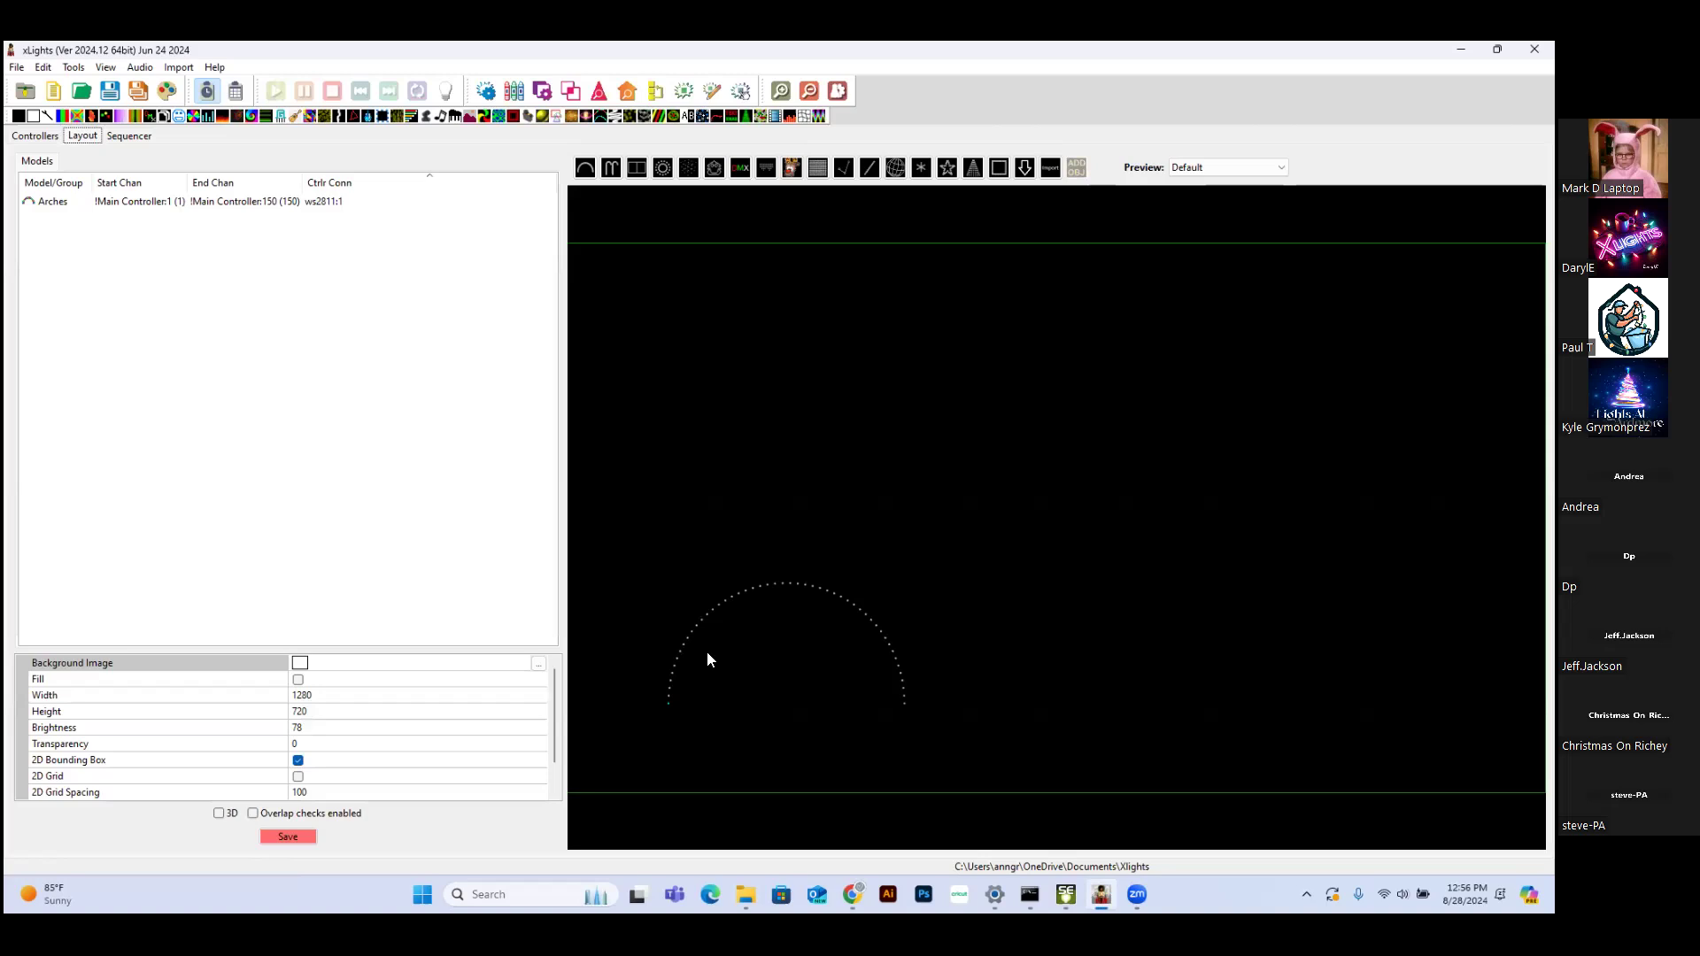
pyautogui.click(758, 591)
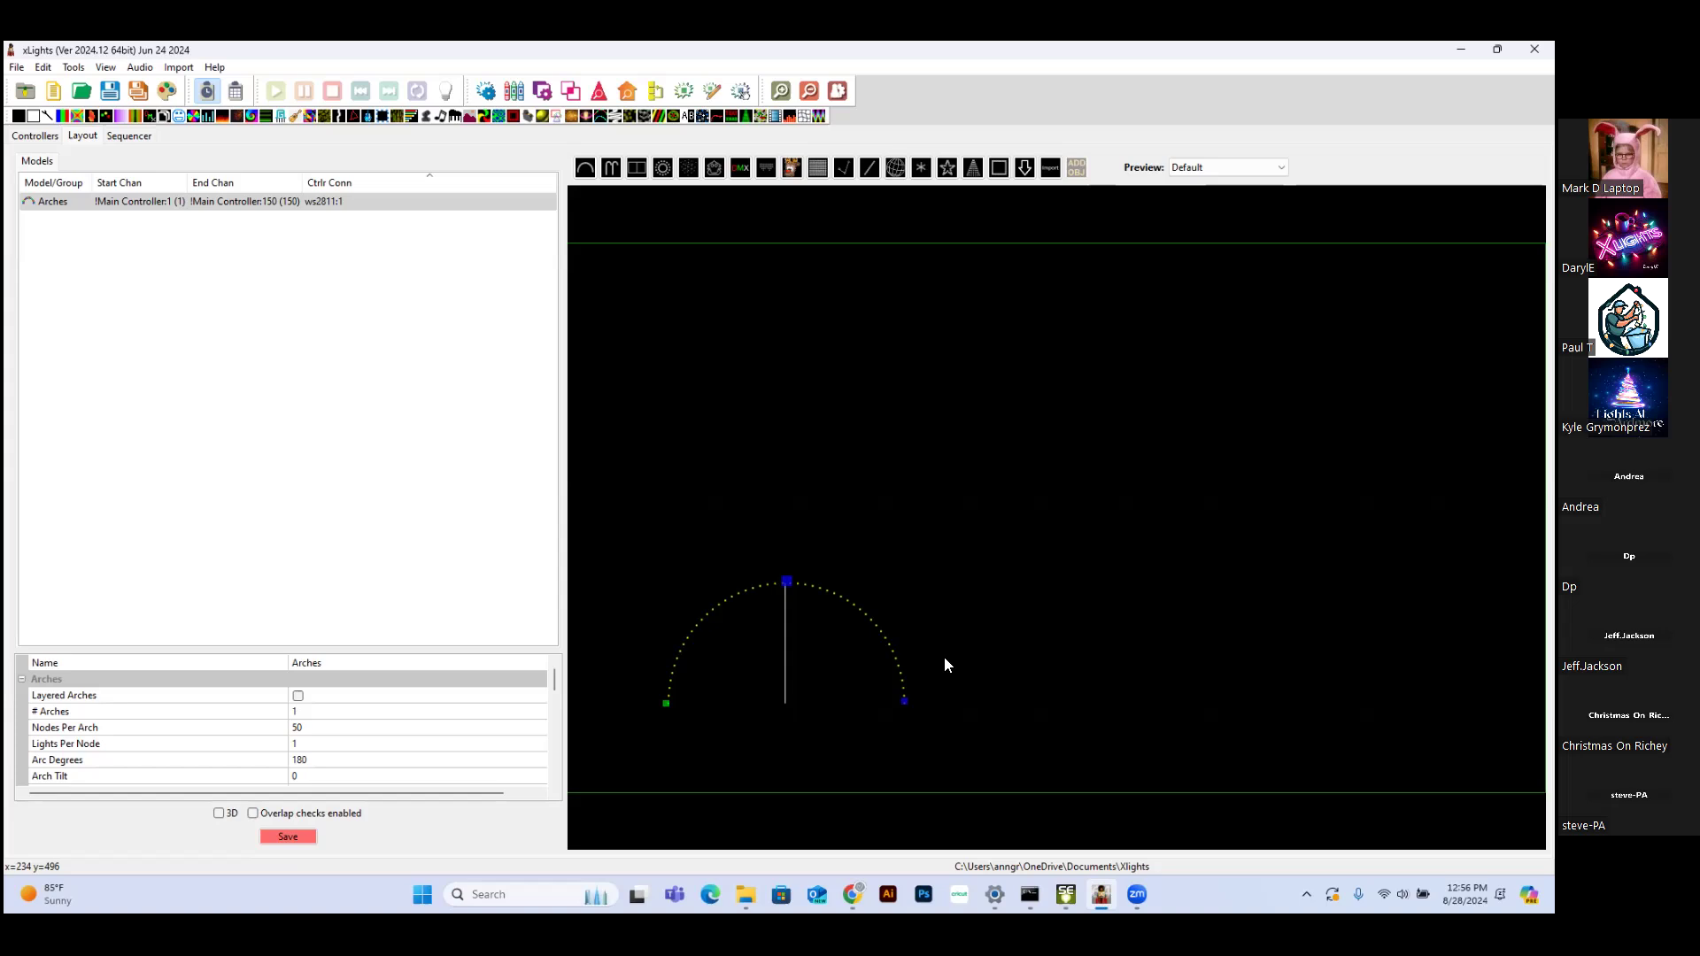
# Check the Lil Lantern 1 channel in the Light-O-Rama Sequence Editor, then return to the xLights layout and deselect the Arches model
pyautogui.click(1066, 895)
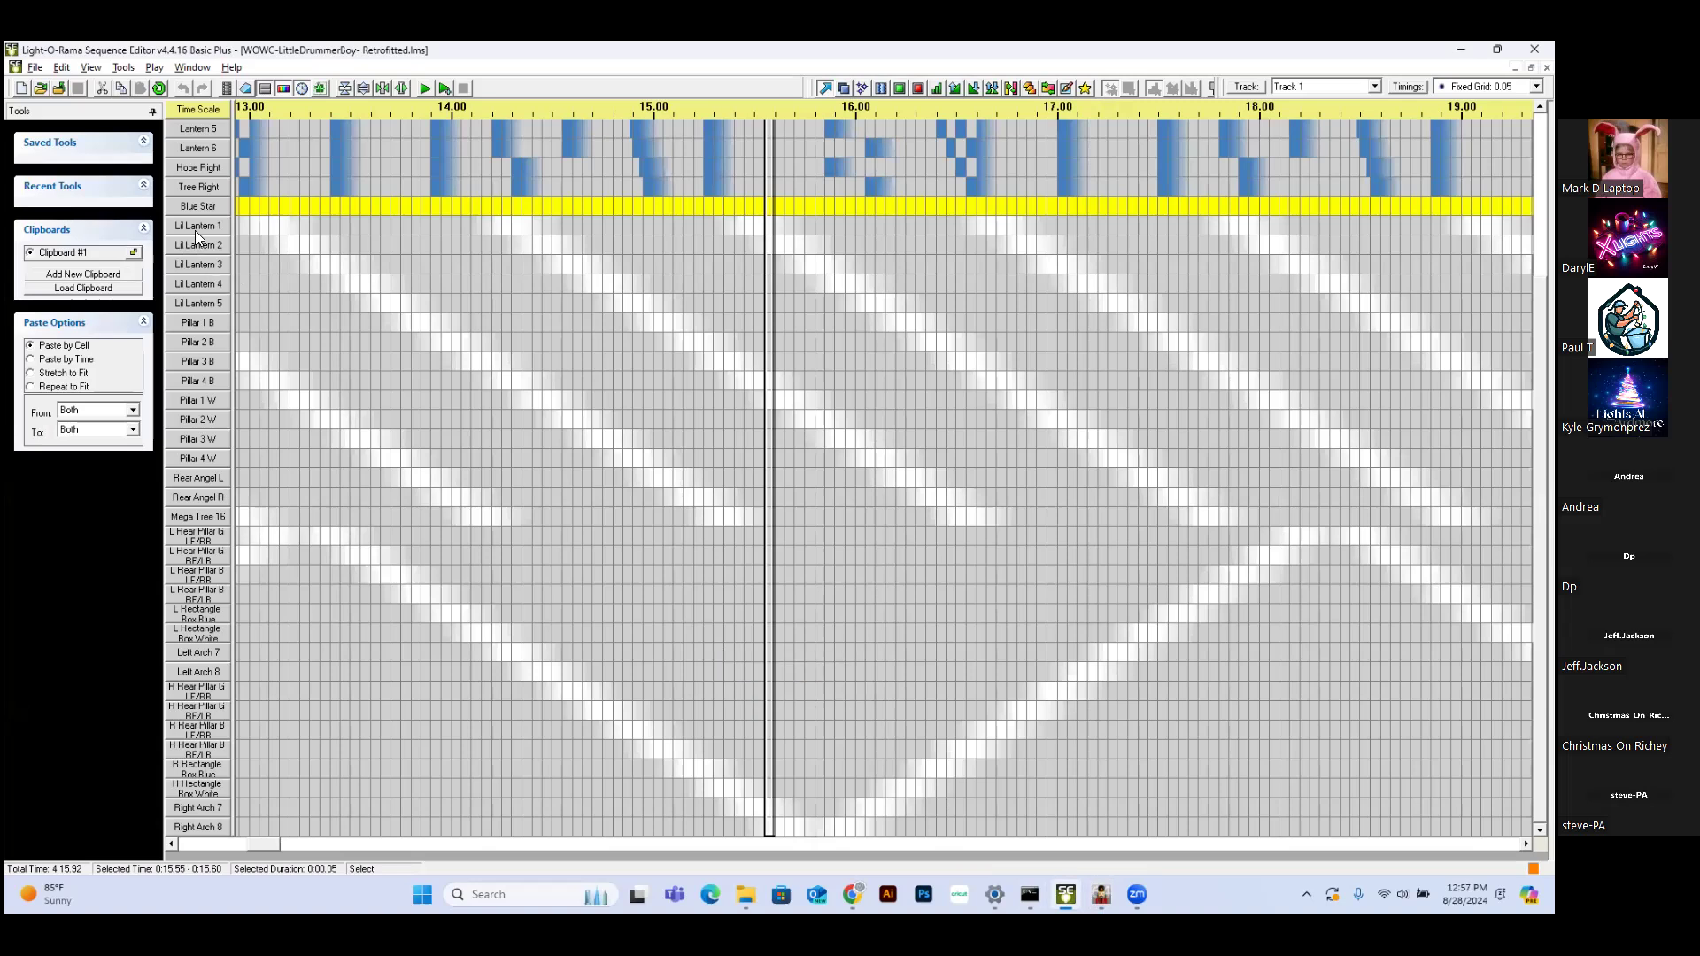
pyautogui.click(1101, 895)
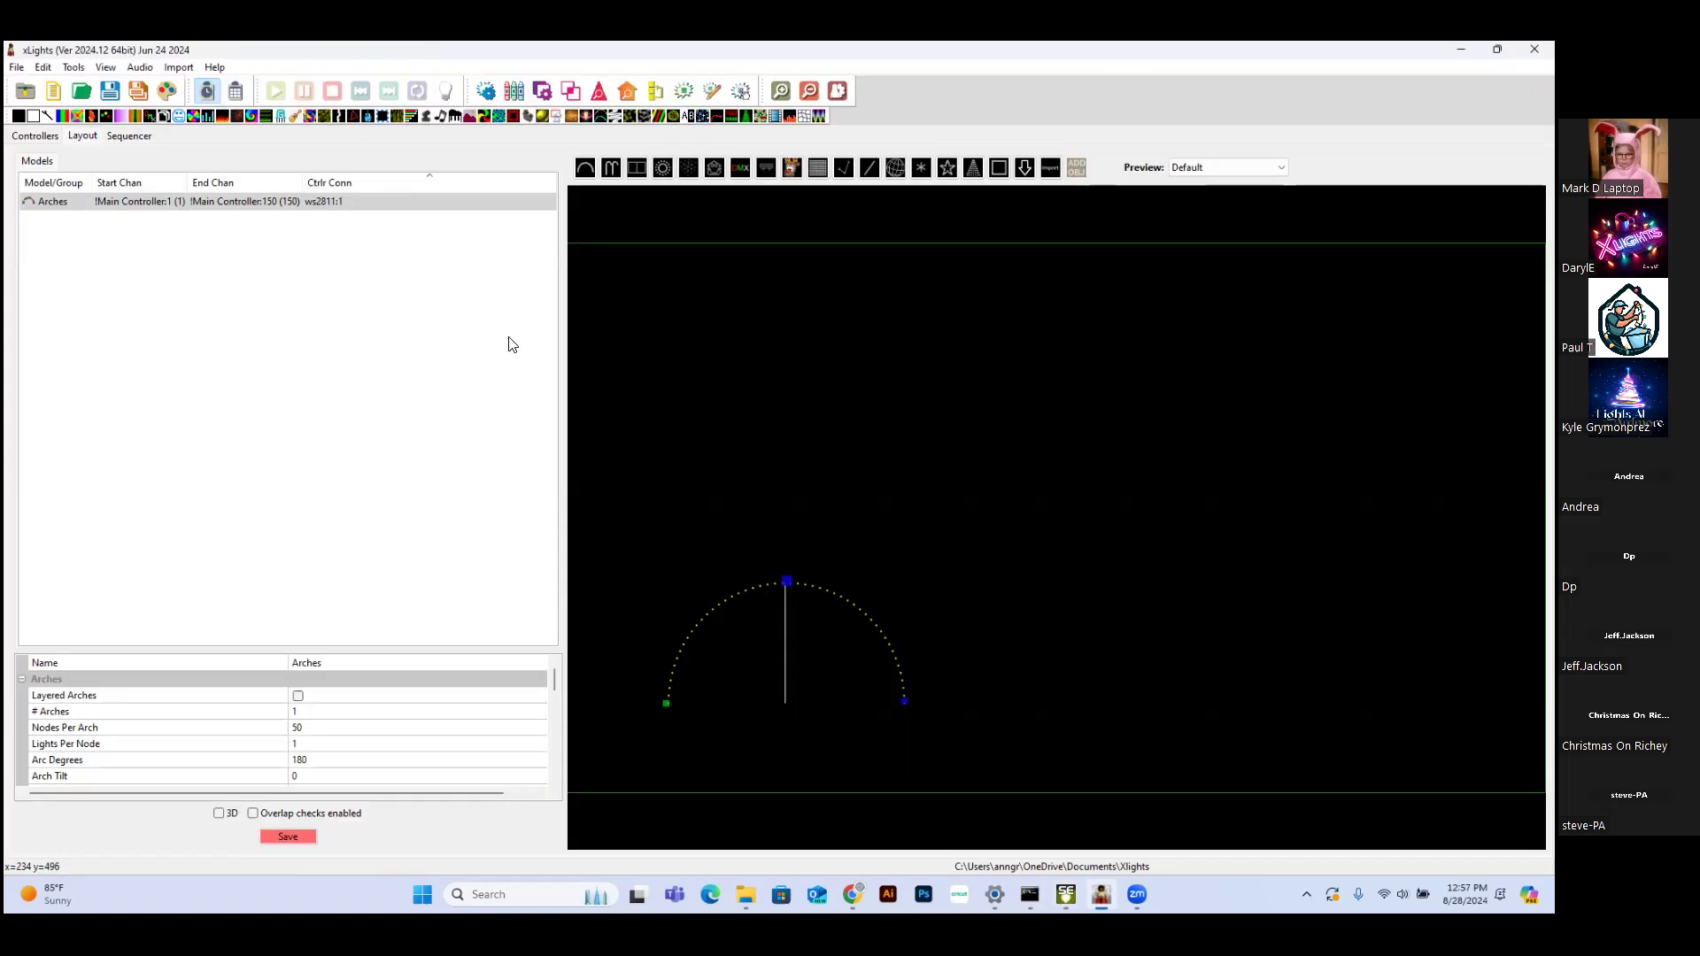
pyautogui.click(292, 507)
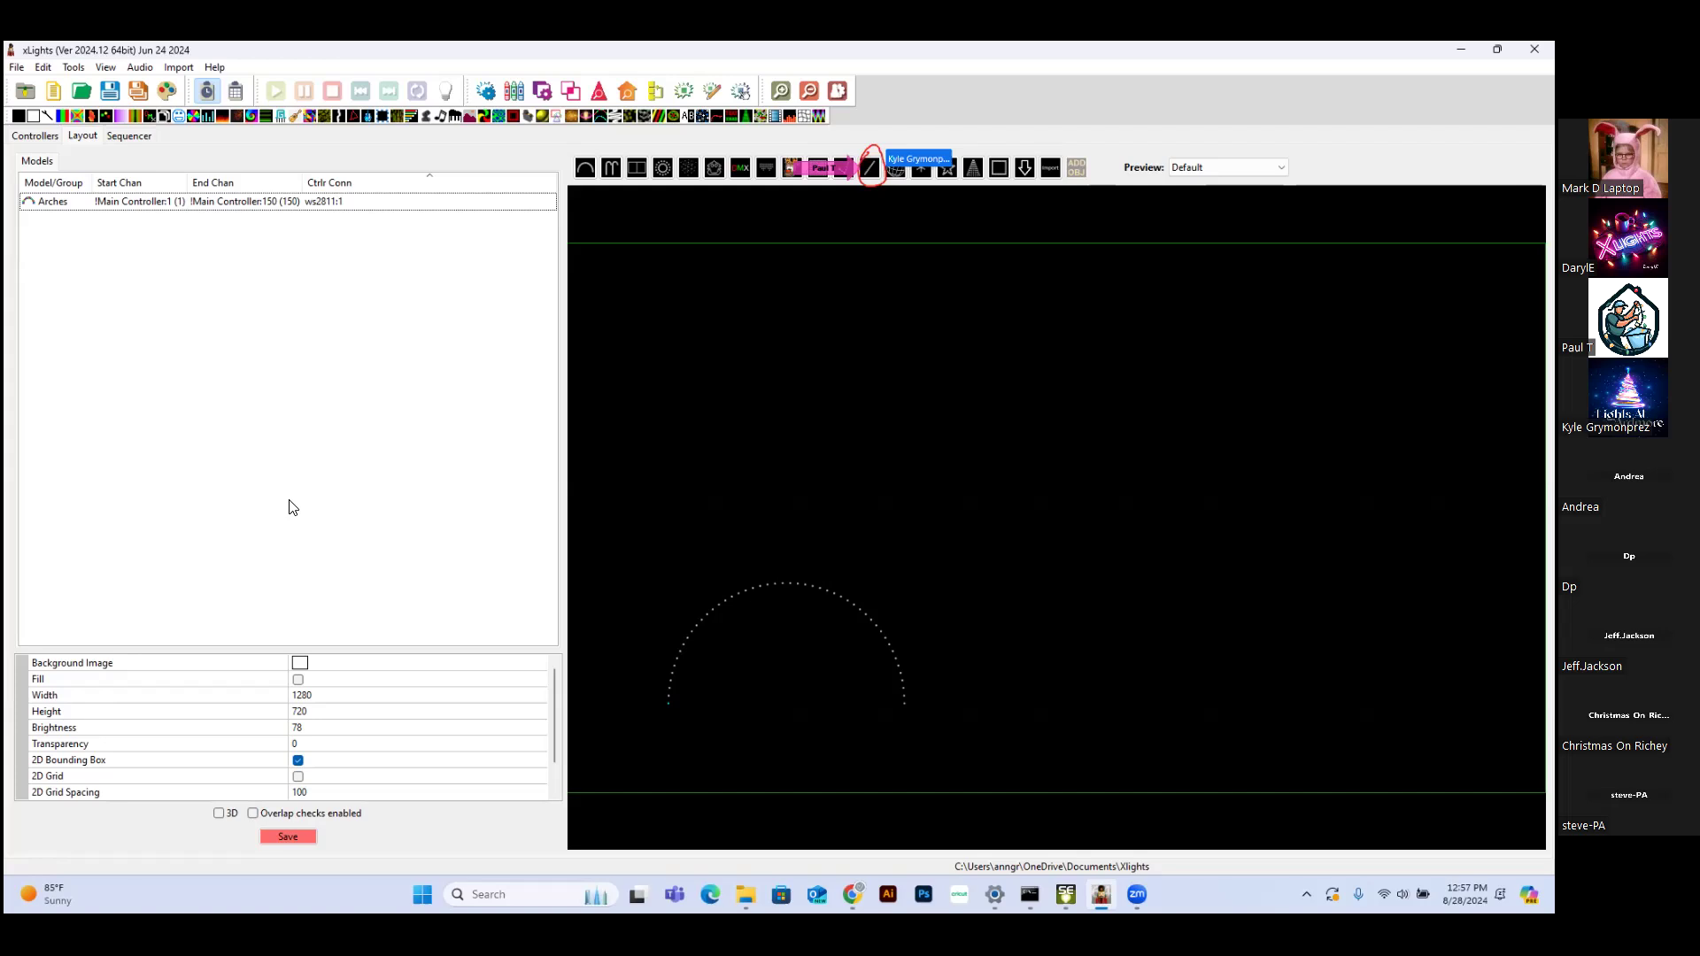
# Add a Single Line model above the arch in the layout and set its Nodes/String to 1
pyautogui.click(869, 171)
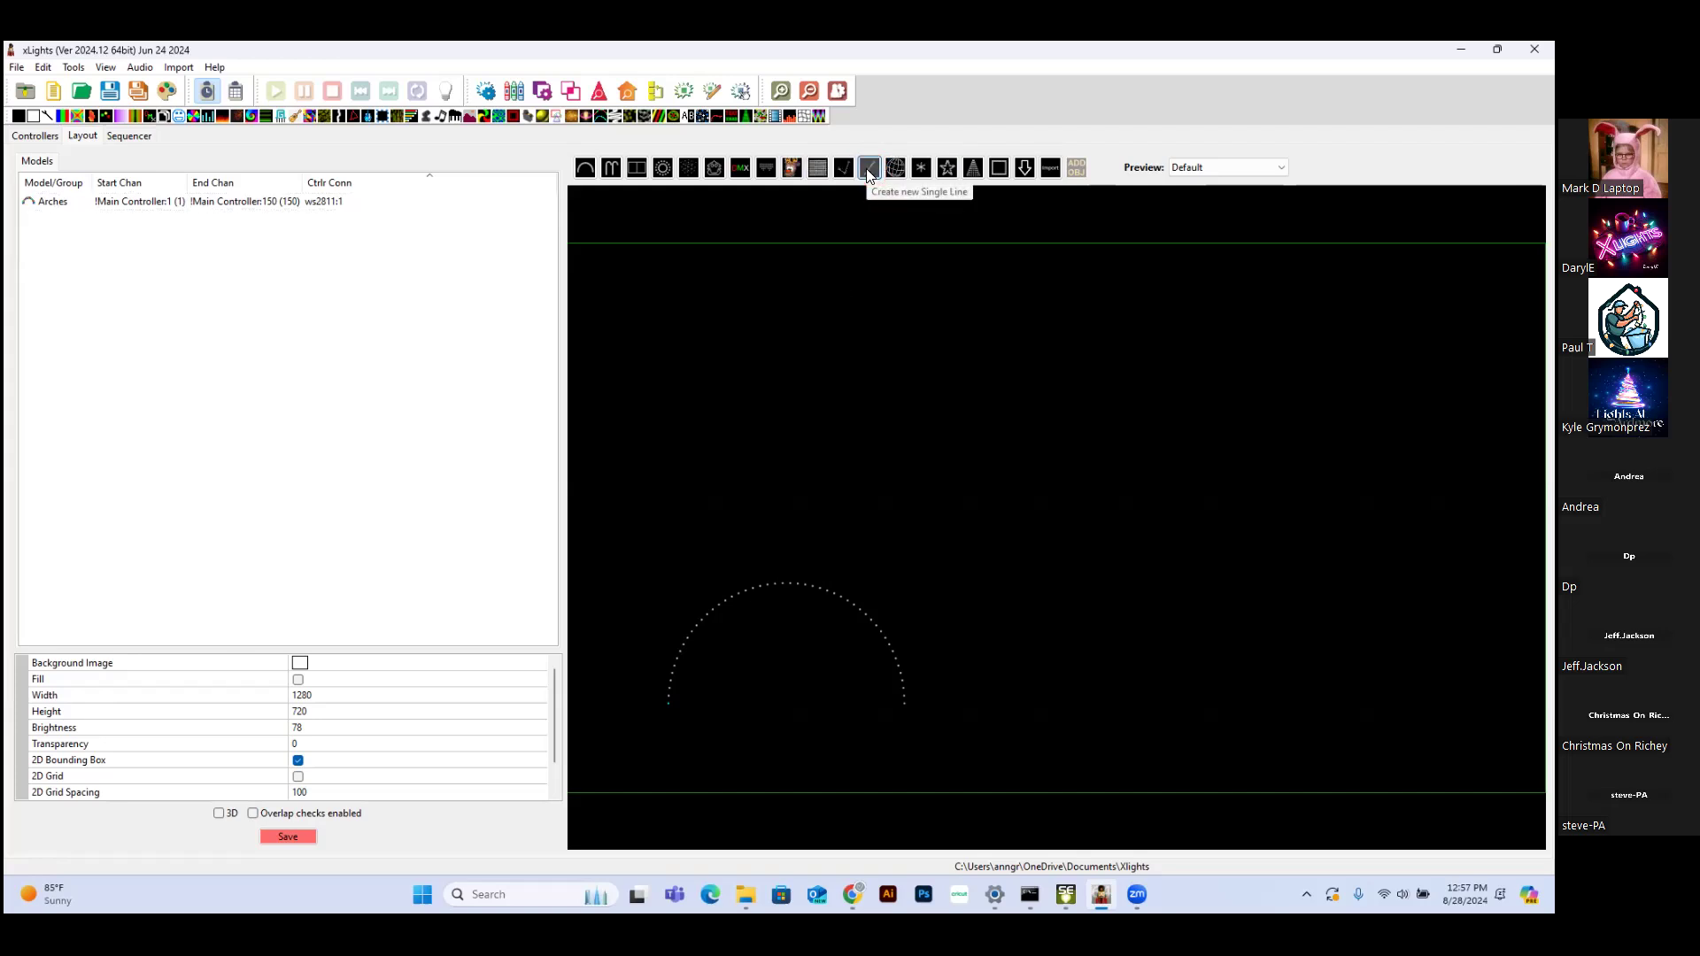
pyautogui.click(685, 465)
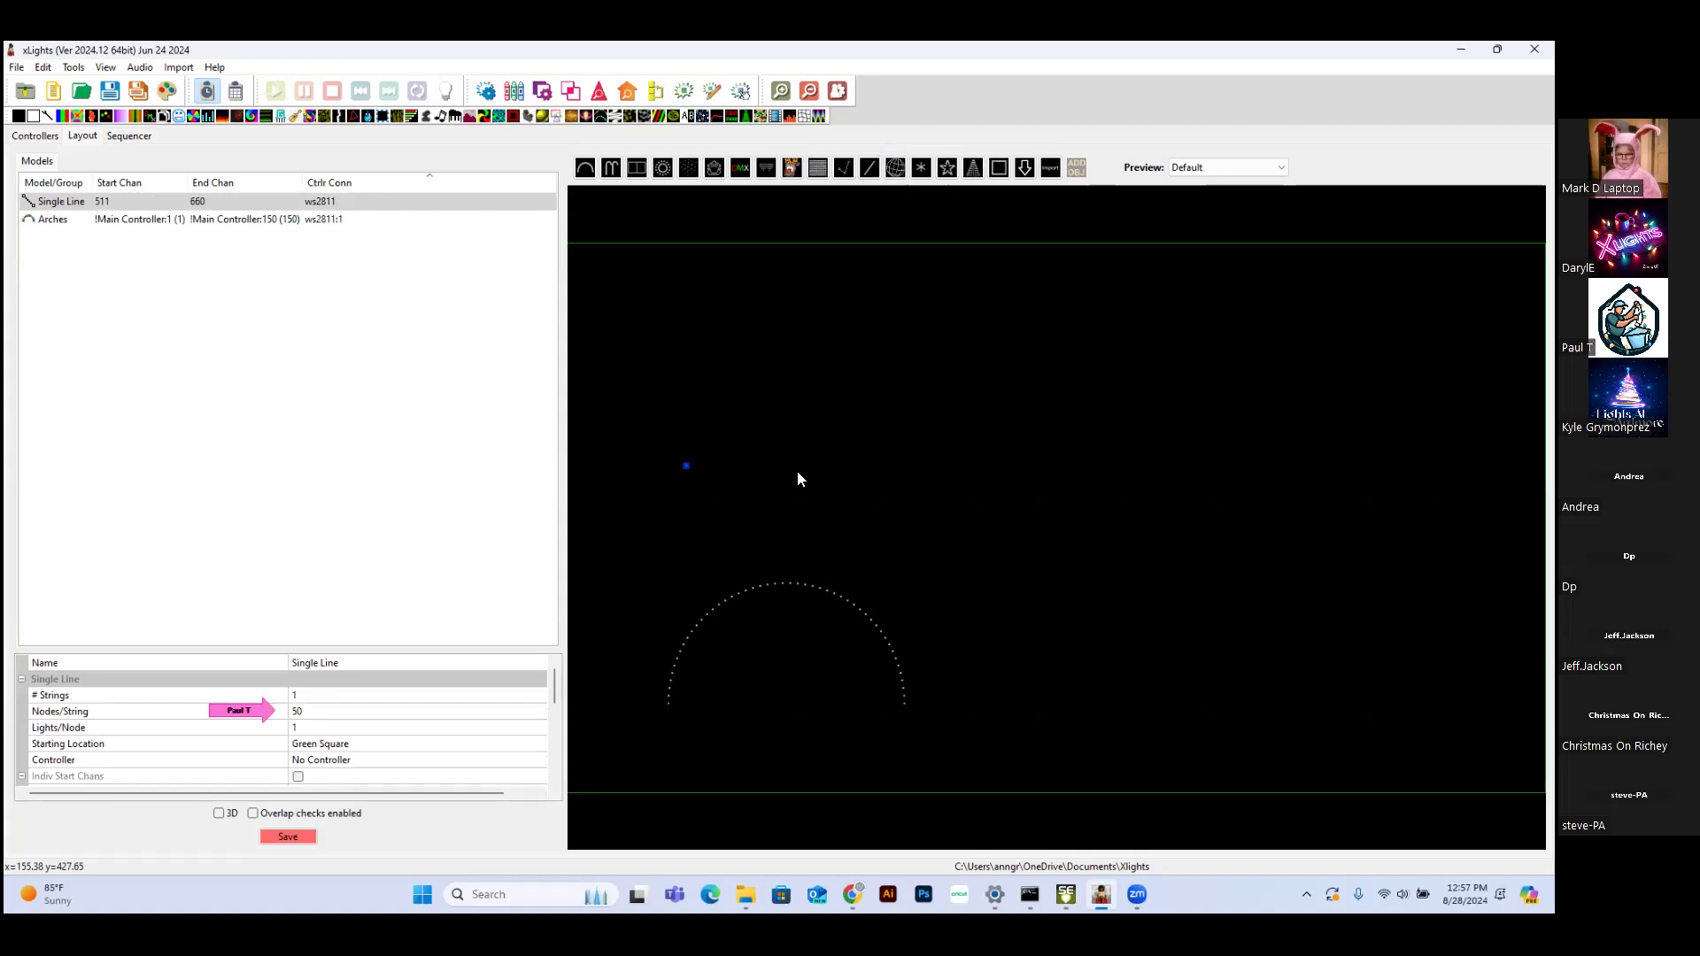
pyautogui.click(307, 712)
pyautogui.write('1')
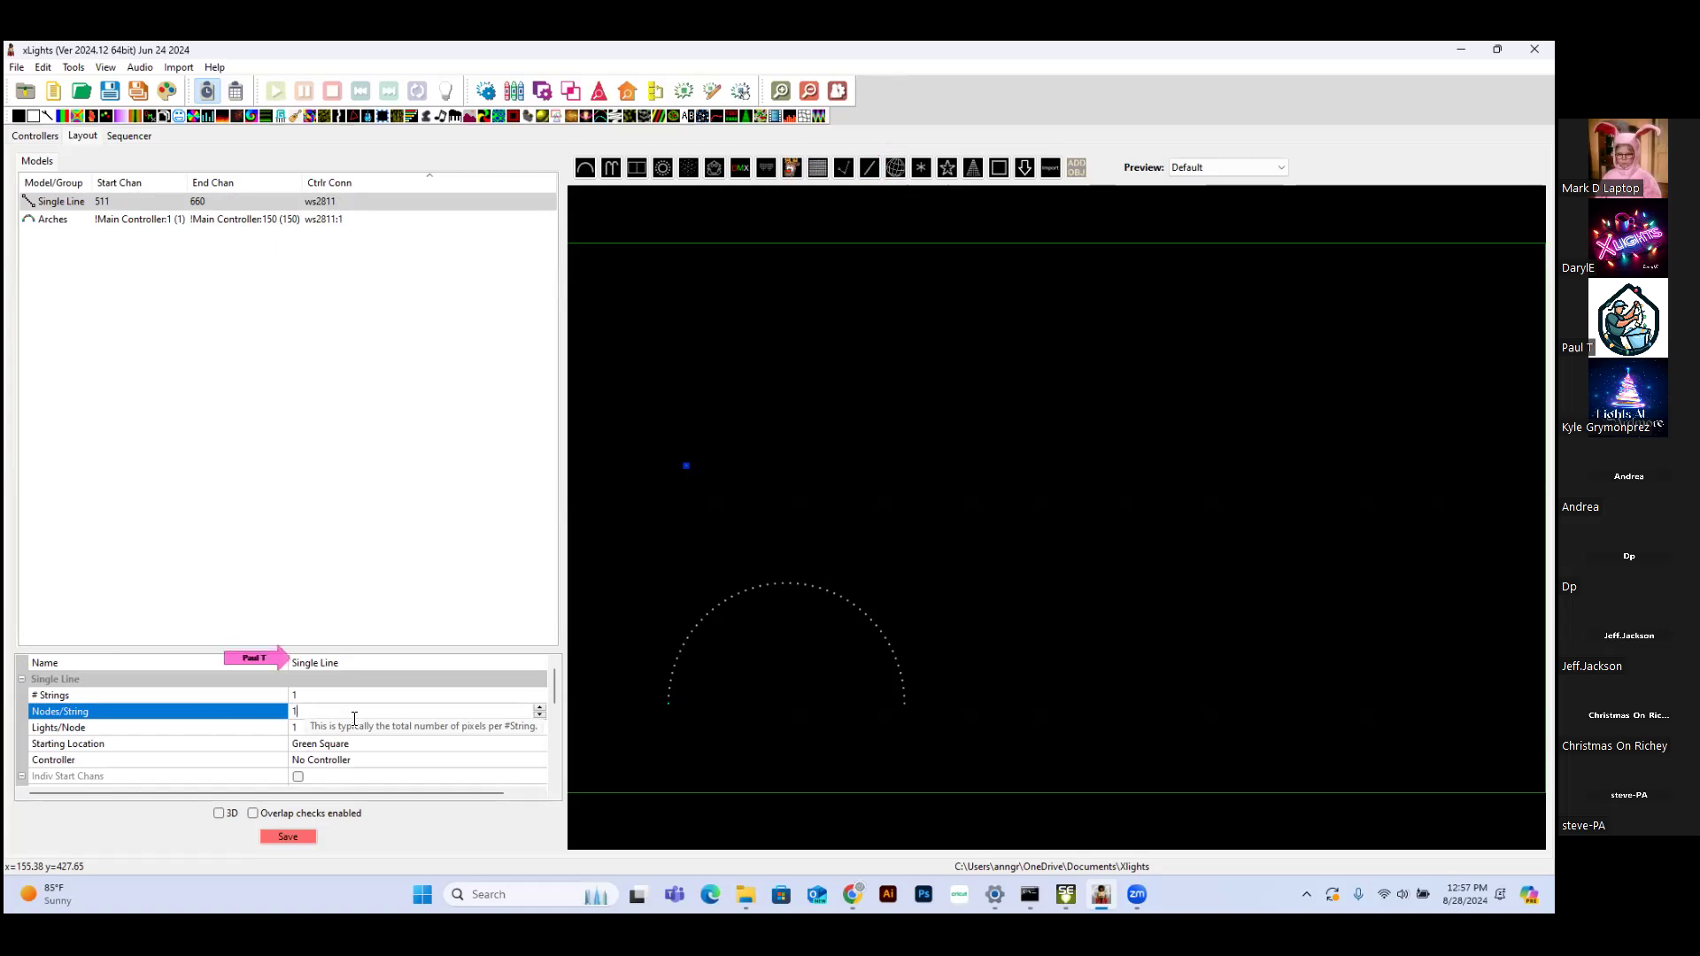
pyautogui.press('Return')
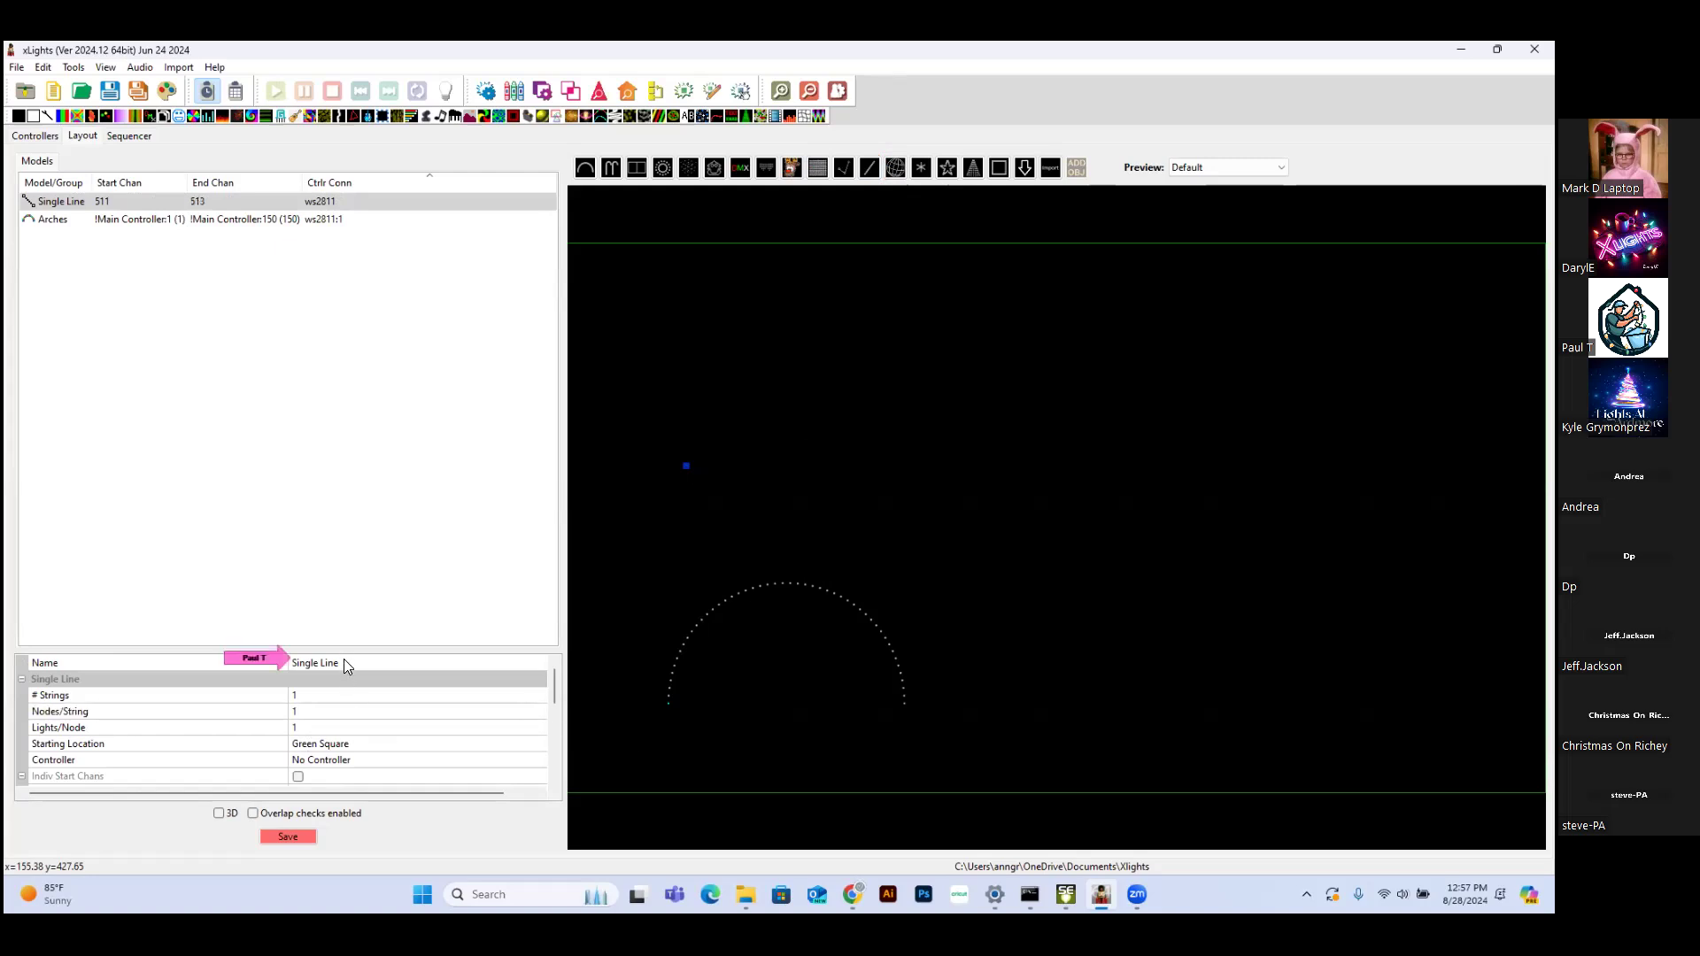
# Rename the single line model as Little Lantern 1 without saving the old name as an alias
pyautogui.click(340, 662)
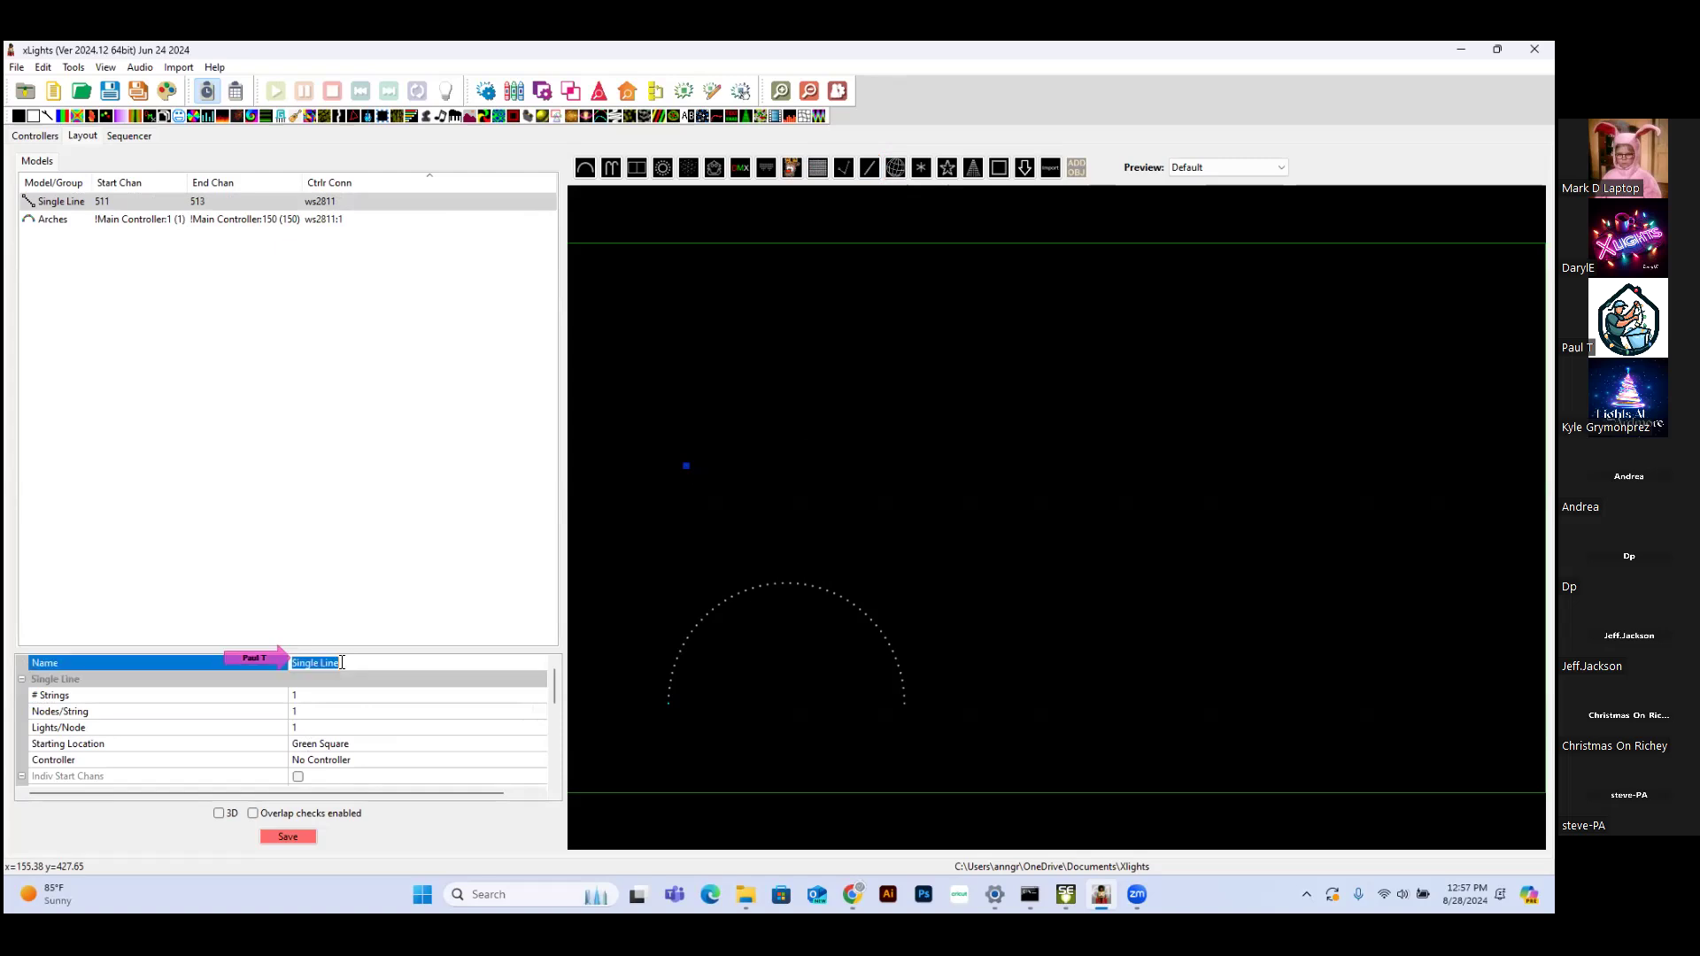
pyautogui.press('BackSpace')
pyautogui.press('BackSpace')
pyautogui.press('BackSpace')
pyautogui.press('BackSpace')
pyautogui.press('BackSpace')
pyautogui.press('BackSpace')
pyautogui.press('BackSpace')
pyautogui.press('BackSpace')
pyautogui.press('BackSpace')
pyautogui.press('BackSpace')
pyautogui.write('Little Lantern 1')
pyautogui.press('Return')
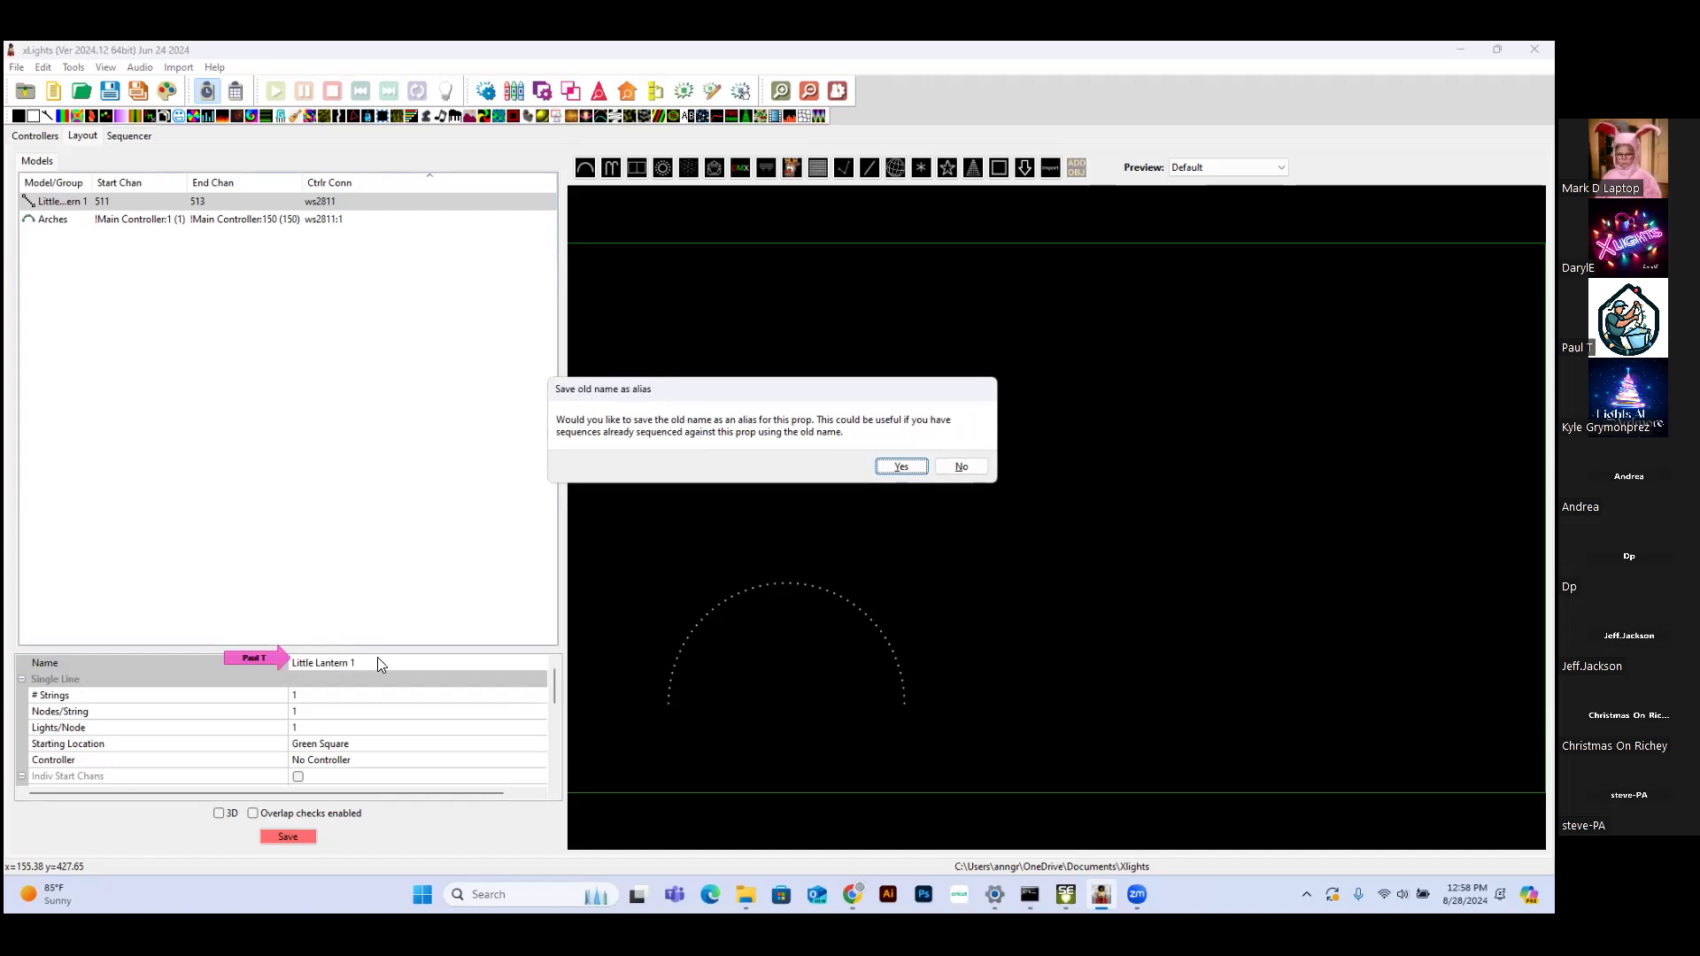
pyautogui.click(966, 465)
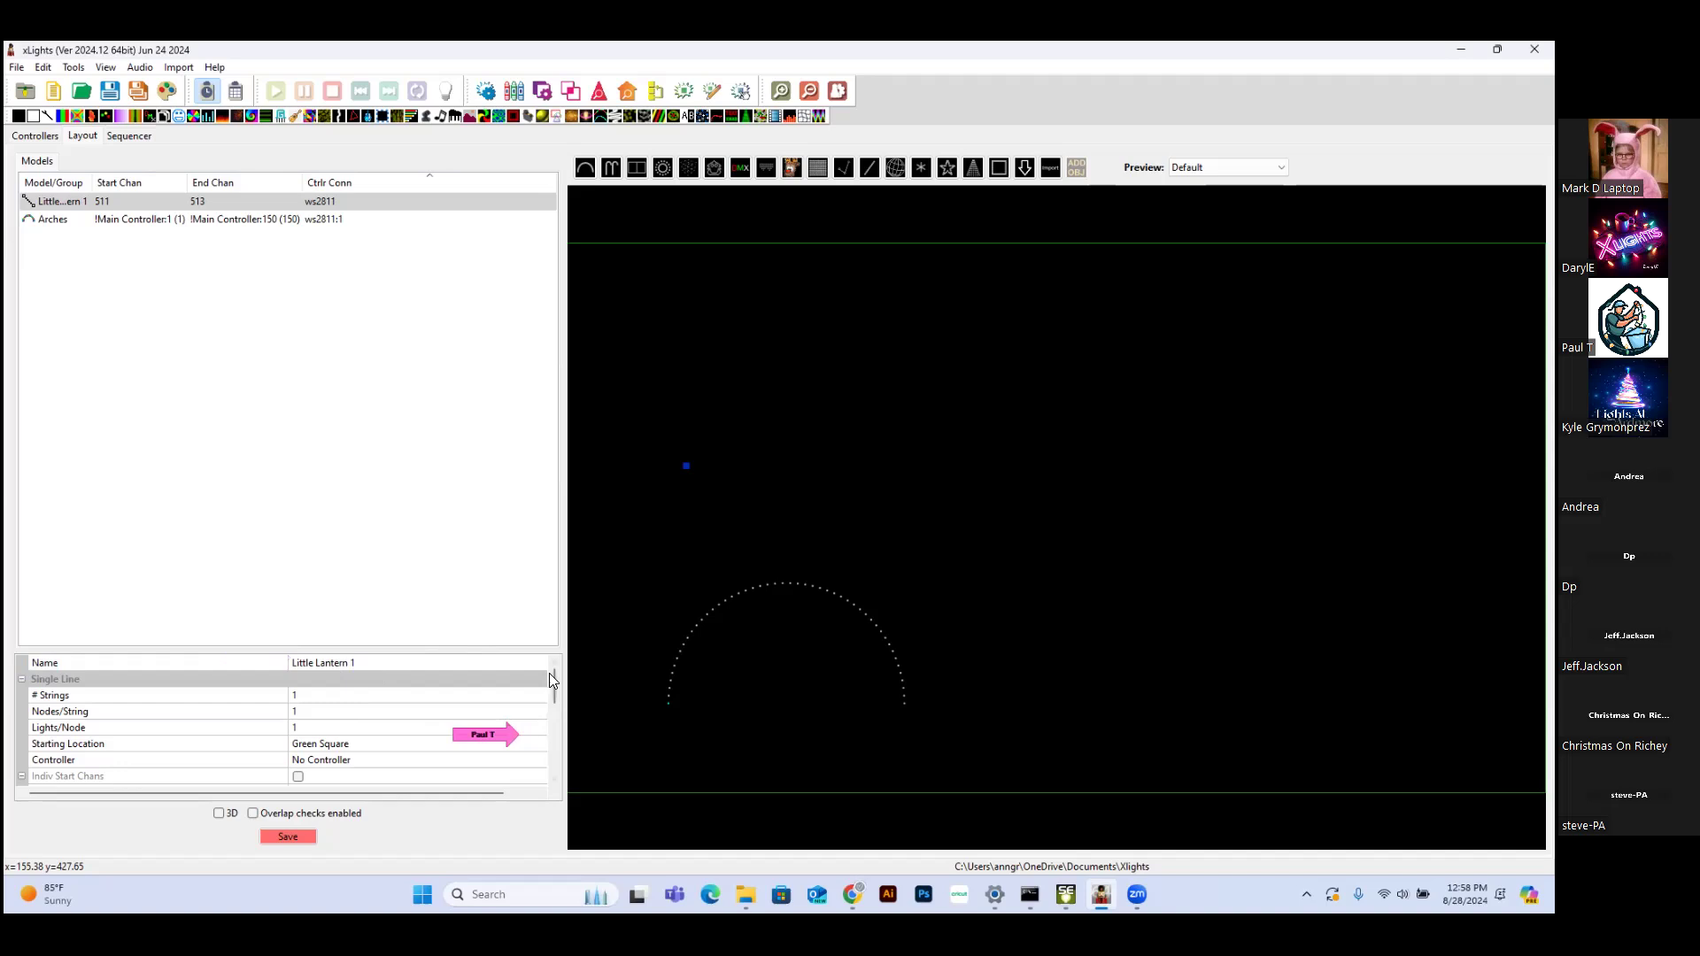
# Enlarge the properties area below the model list to show more settings at once
pyautogui.scroll(-3, 554, 682)
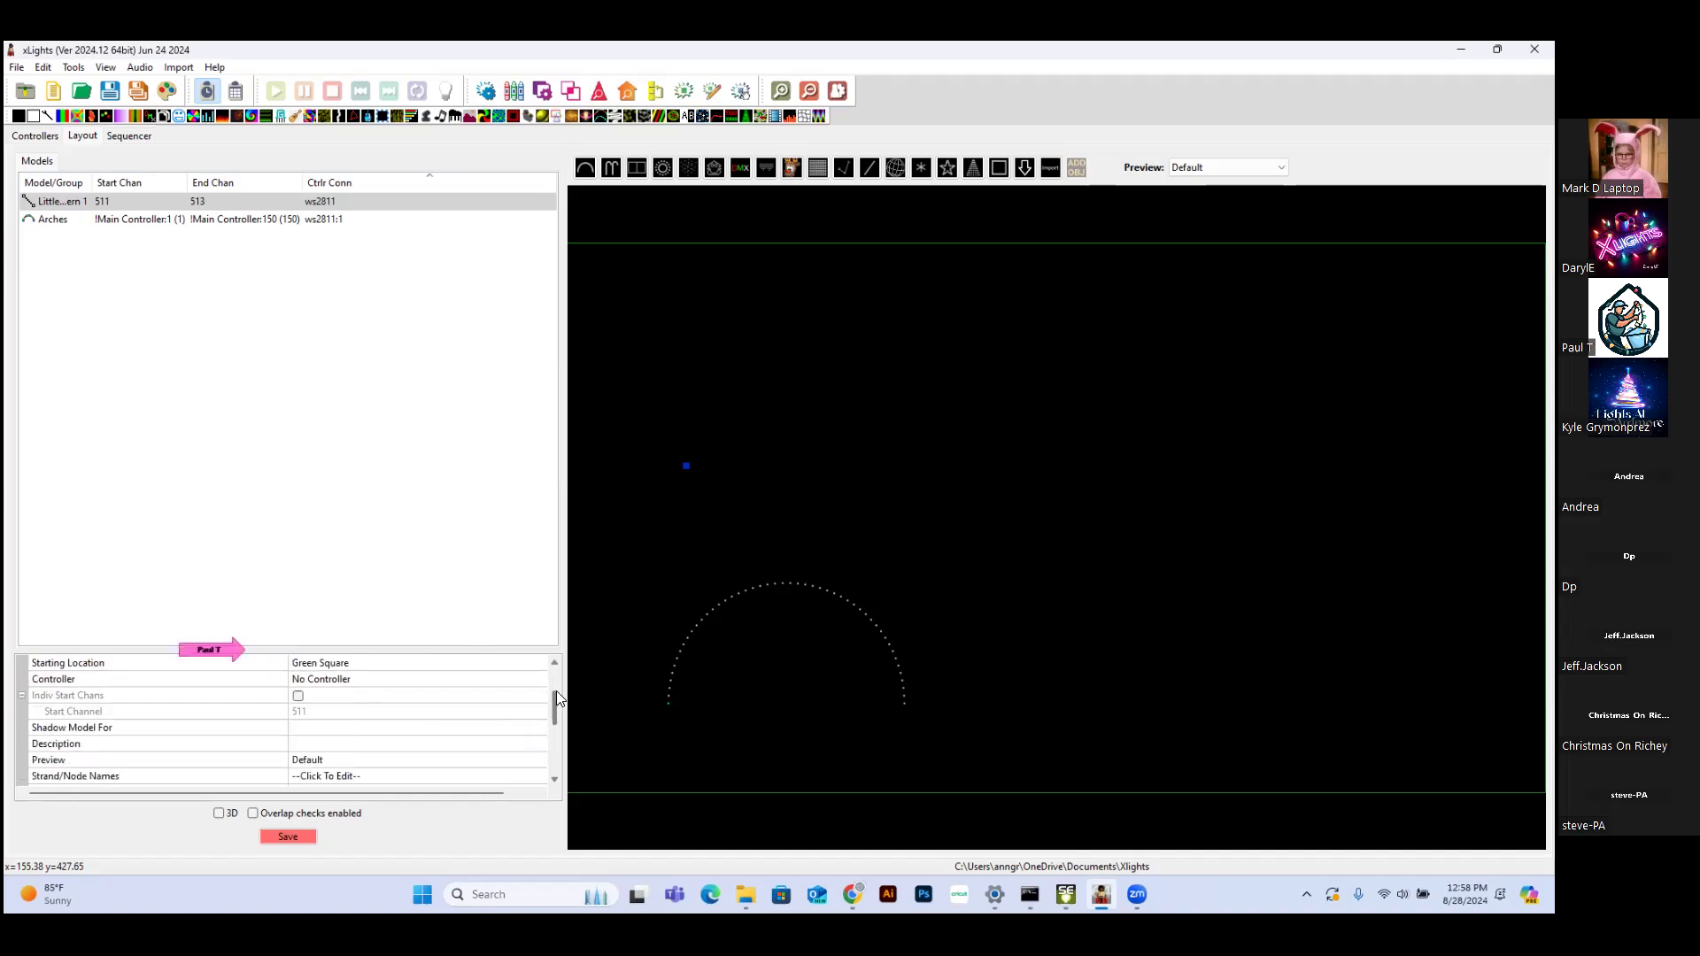
pyautogui.scroll(3, 556, 686)
pyautogui.scroll(-2, 555, 682)
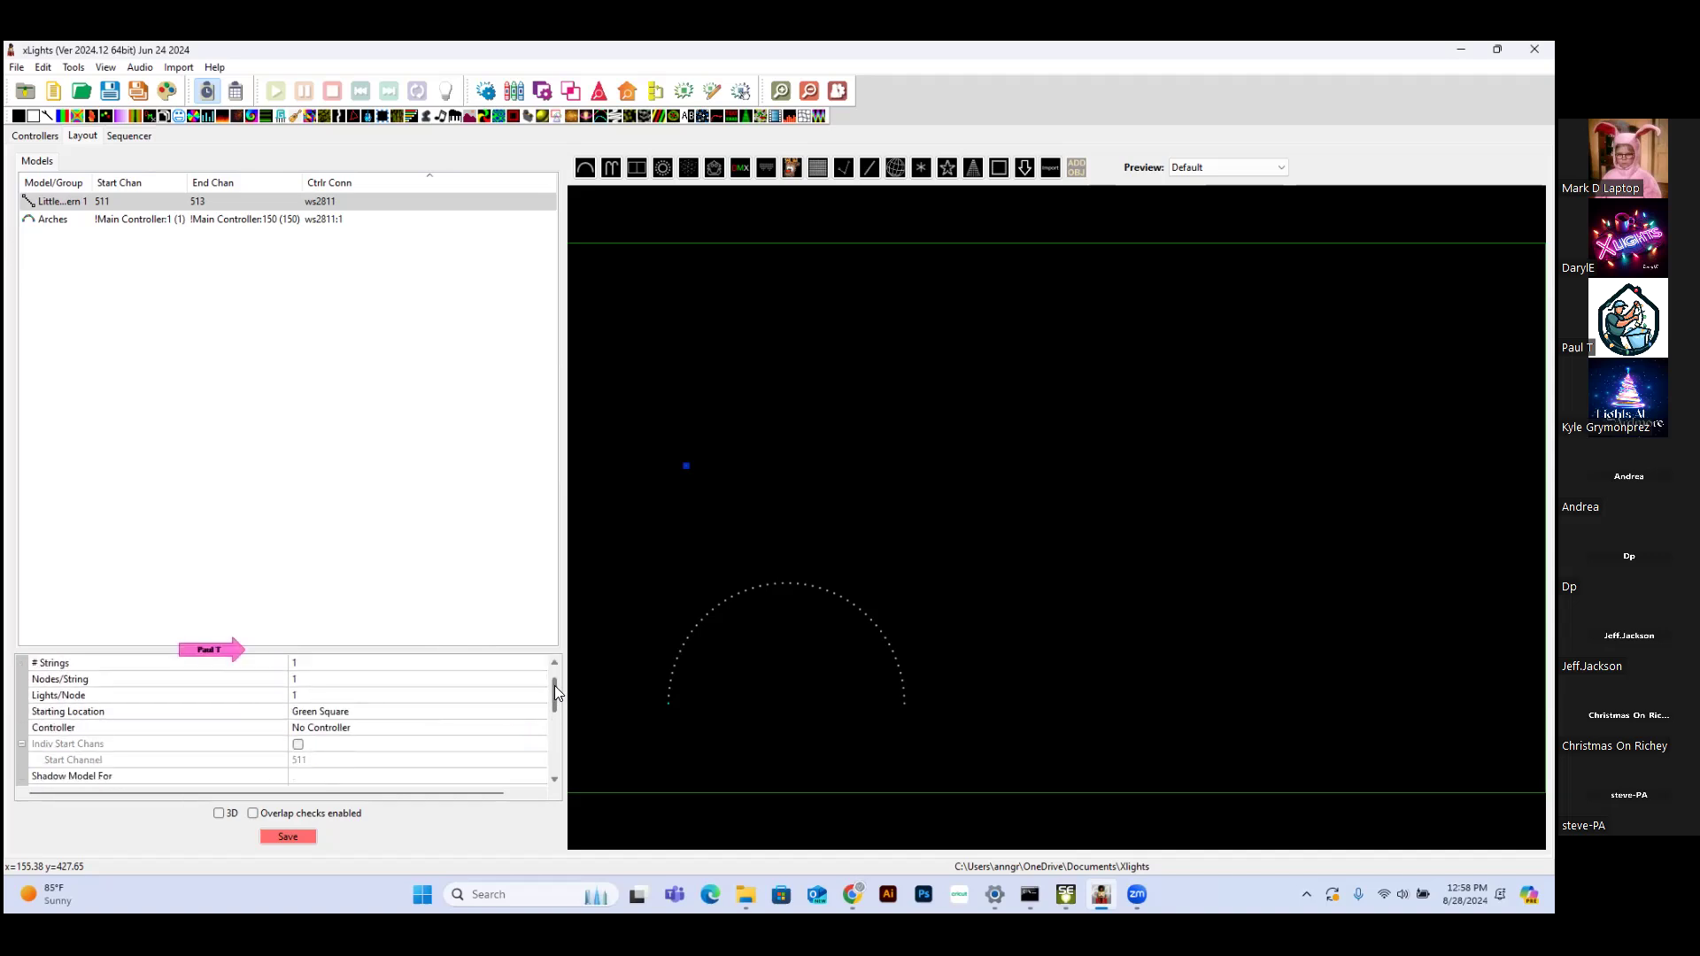
pyautogui.scroll(2, 554, 665)
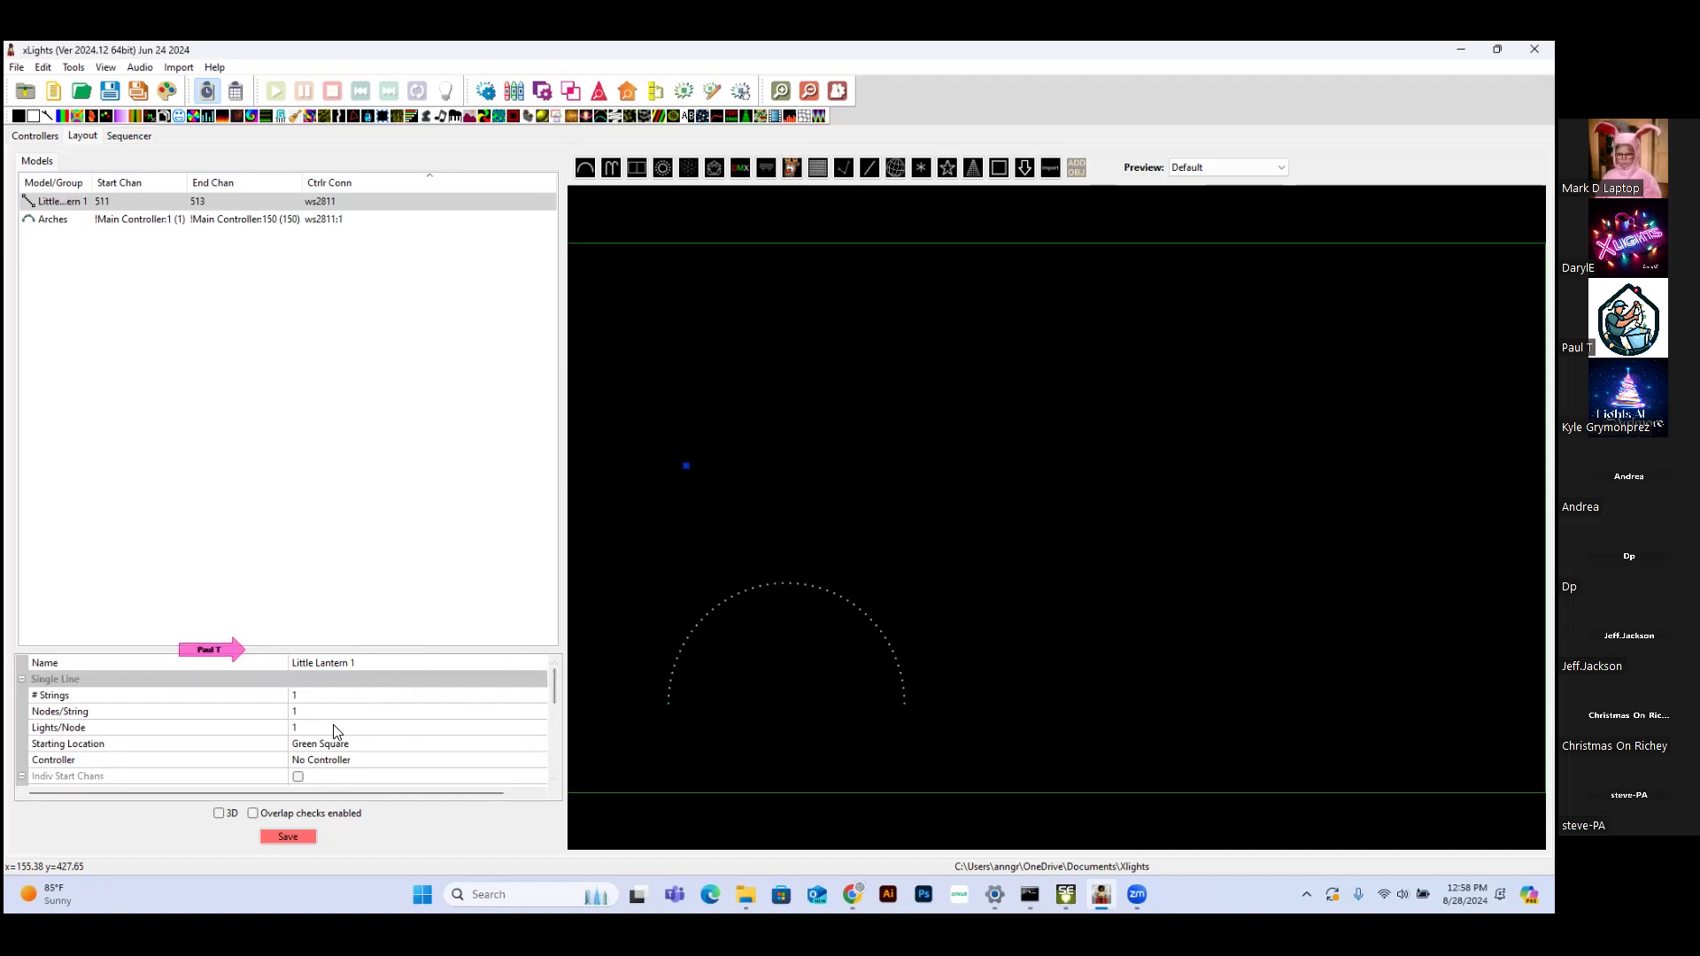
pyautogui.click(326, 619)
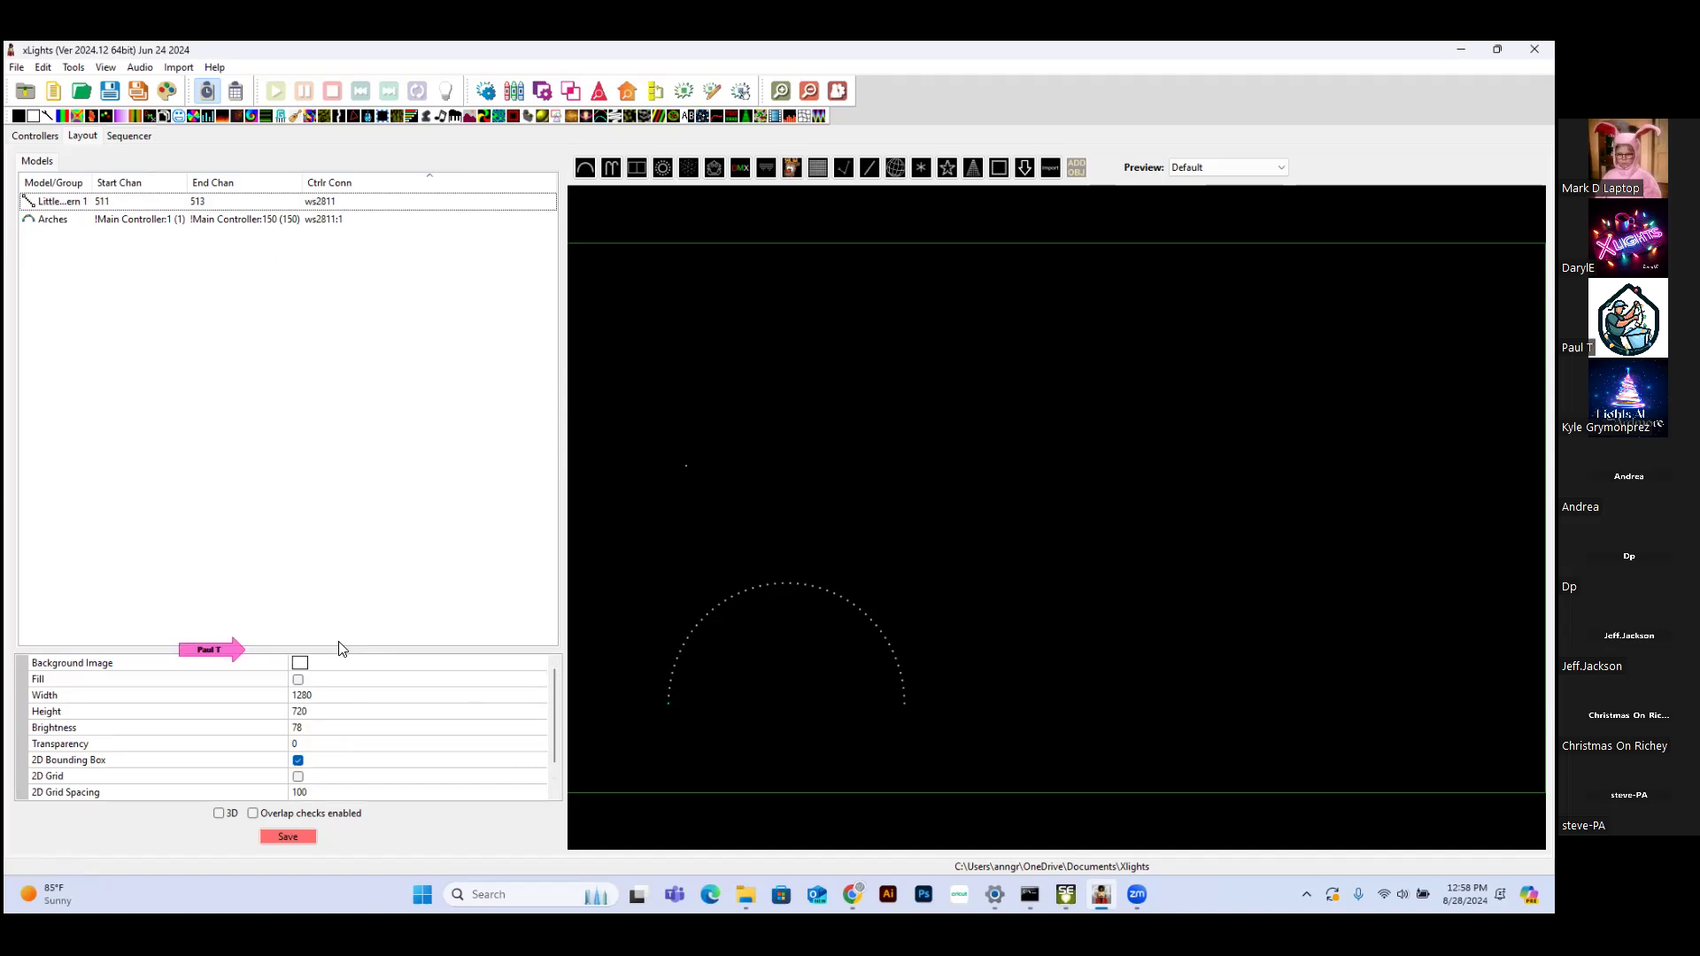
pyautogui.moveTo(329, 649); pyautogui.dragTo(375, 369)
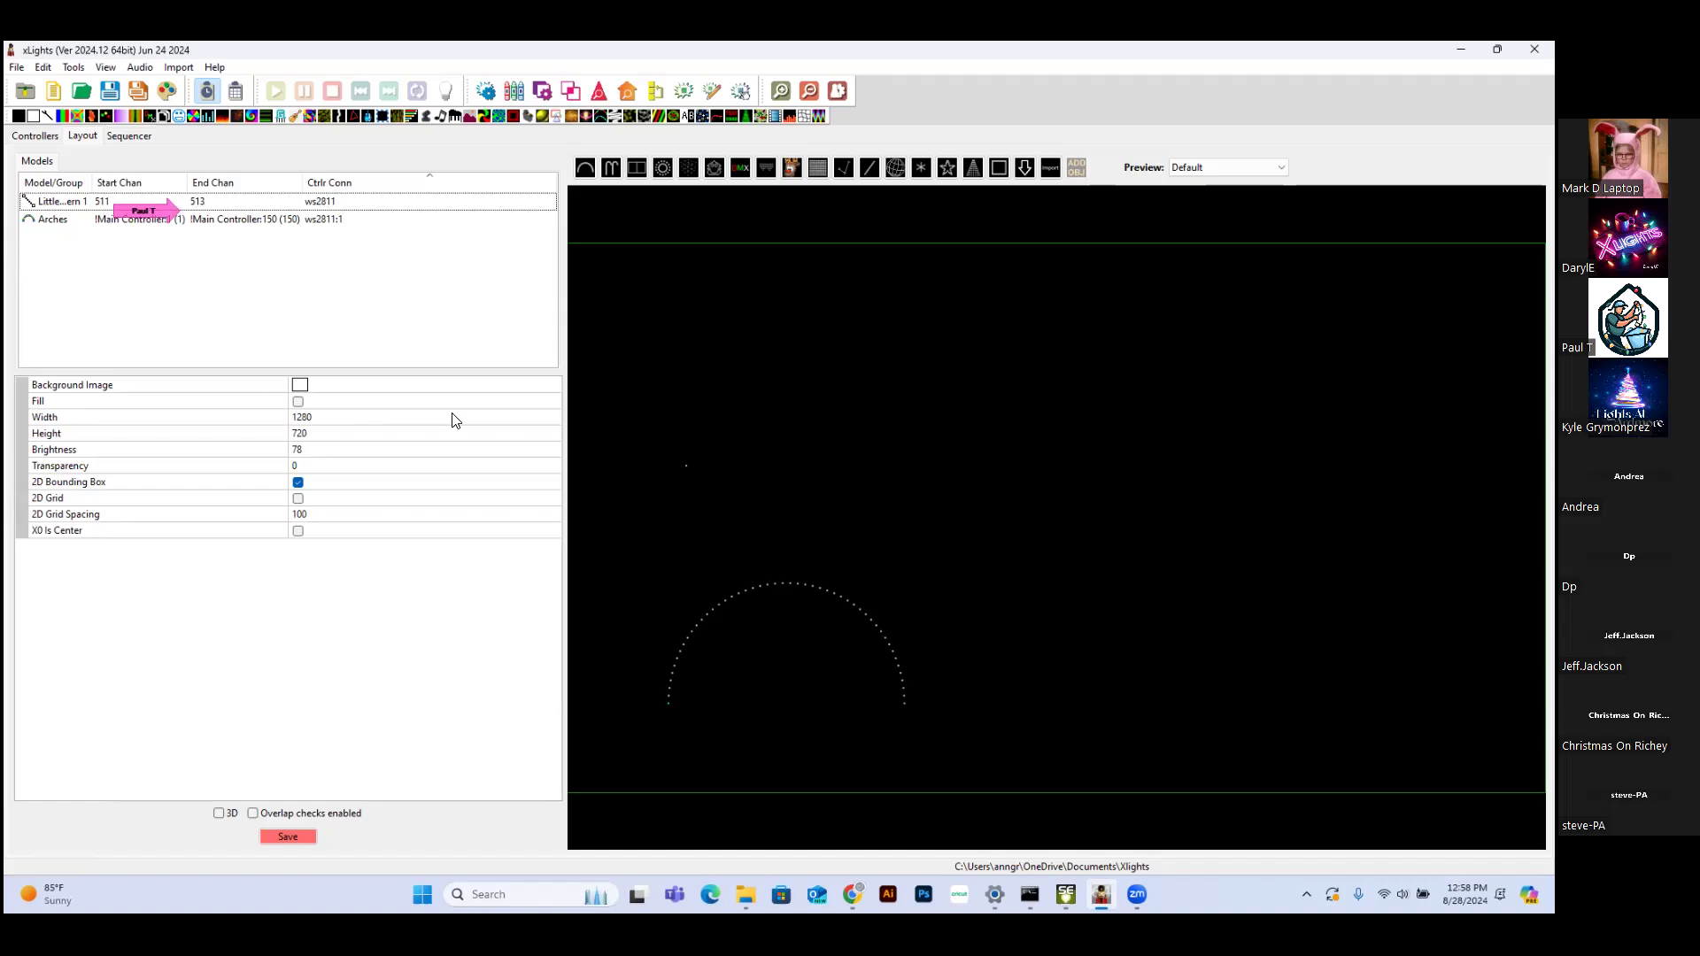
# Set the String Type of the Little Lantern 1 model to Single Color Intensity
pyautogui.click(245, 206)
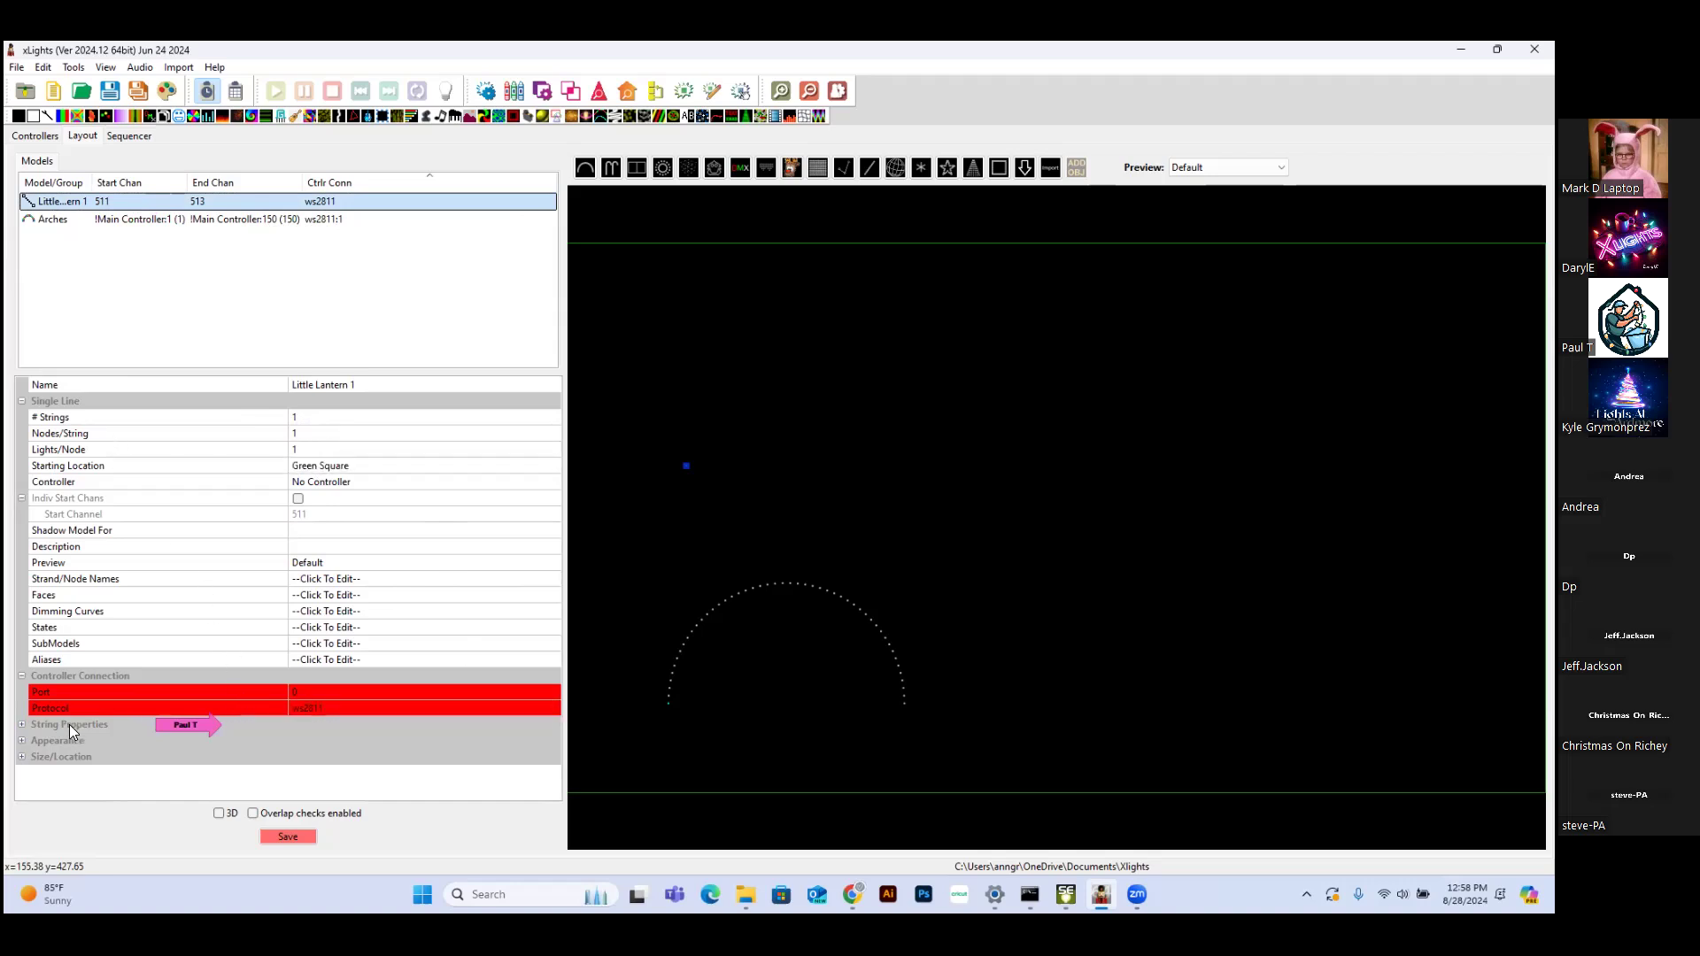
pyautogui.click(21, 726)
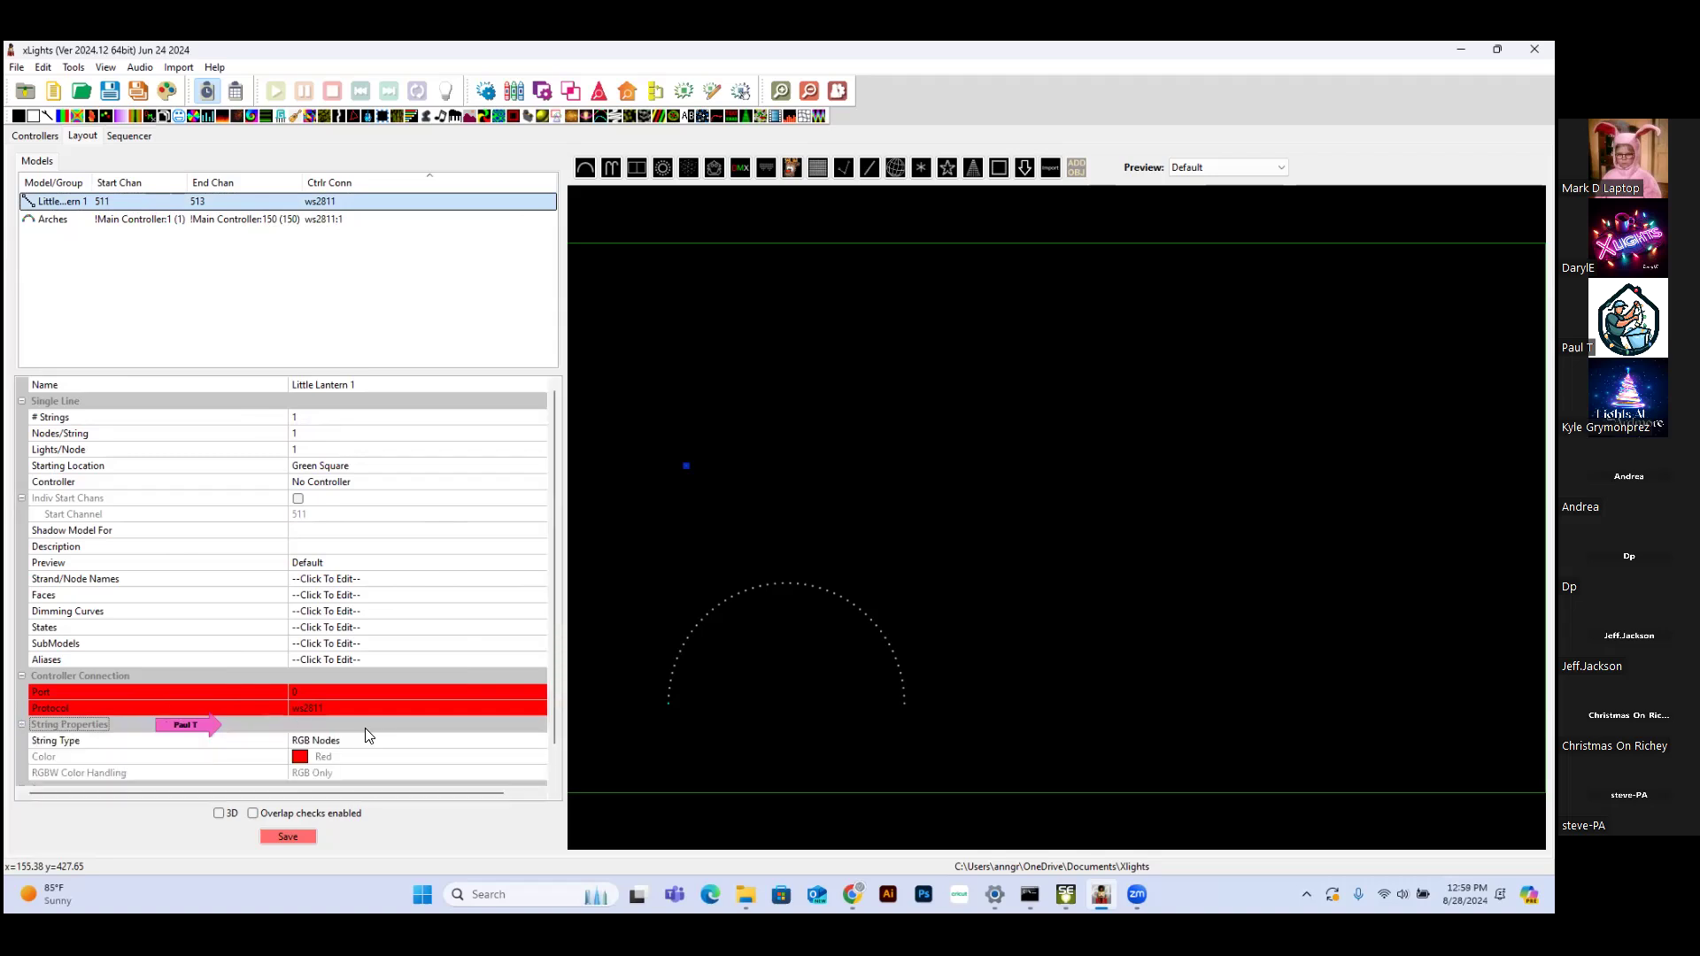
pyautogui.click(345, 748)
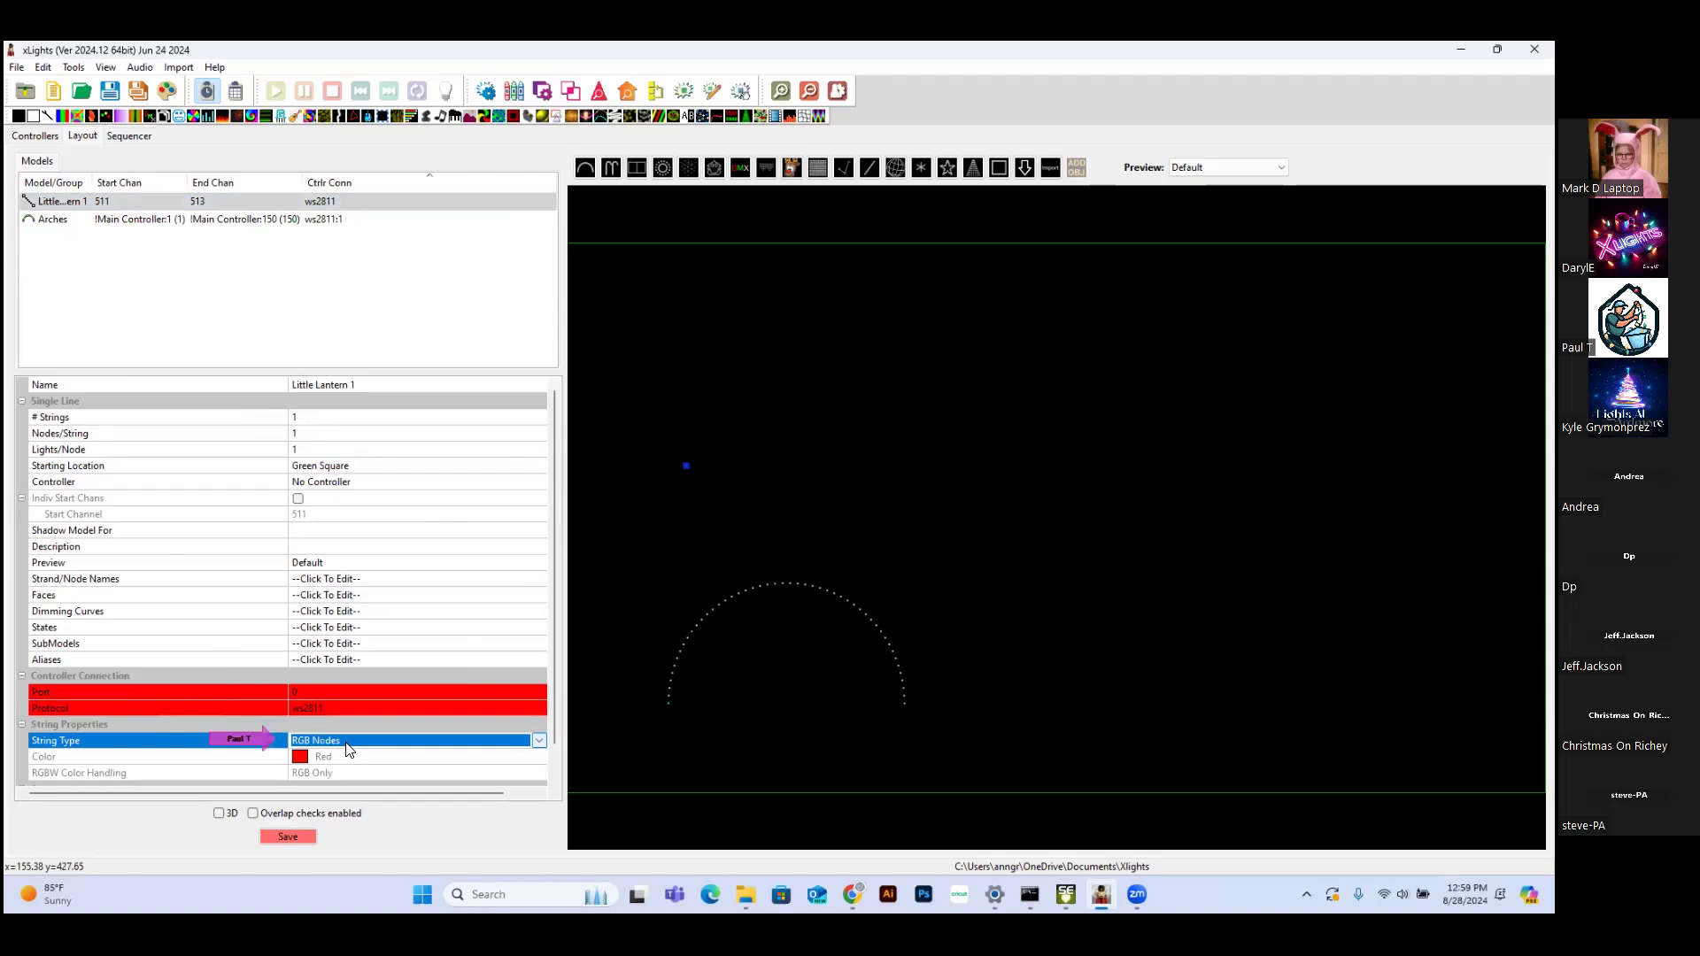
pyautogui.click(539, 742)
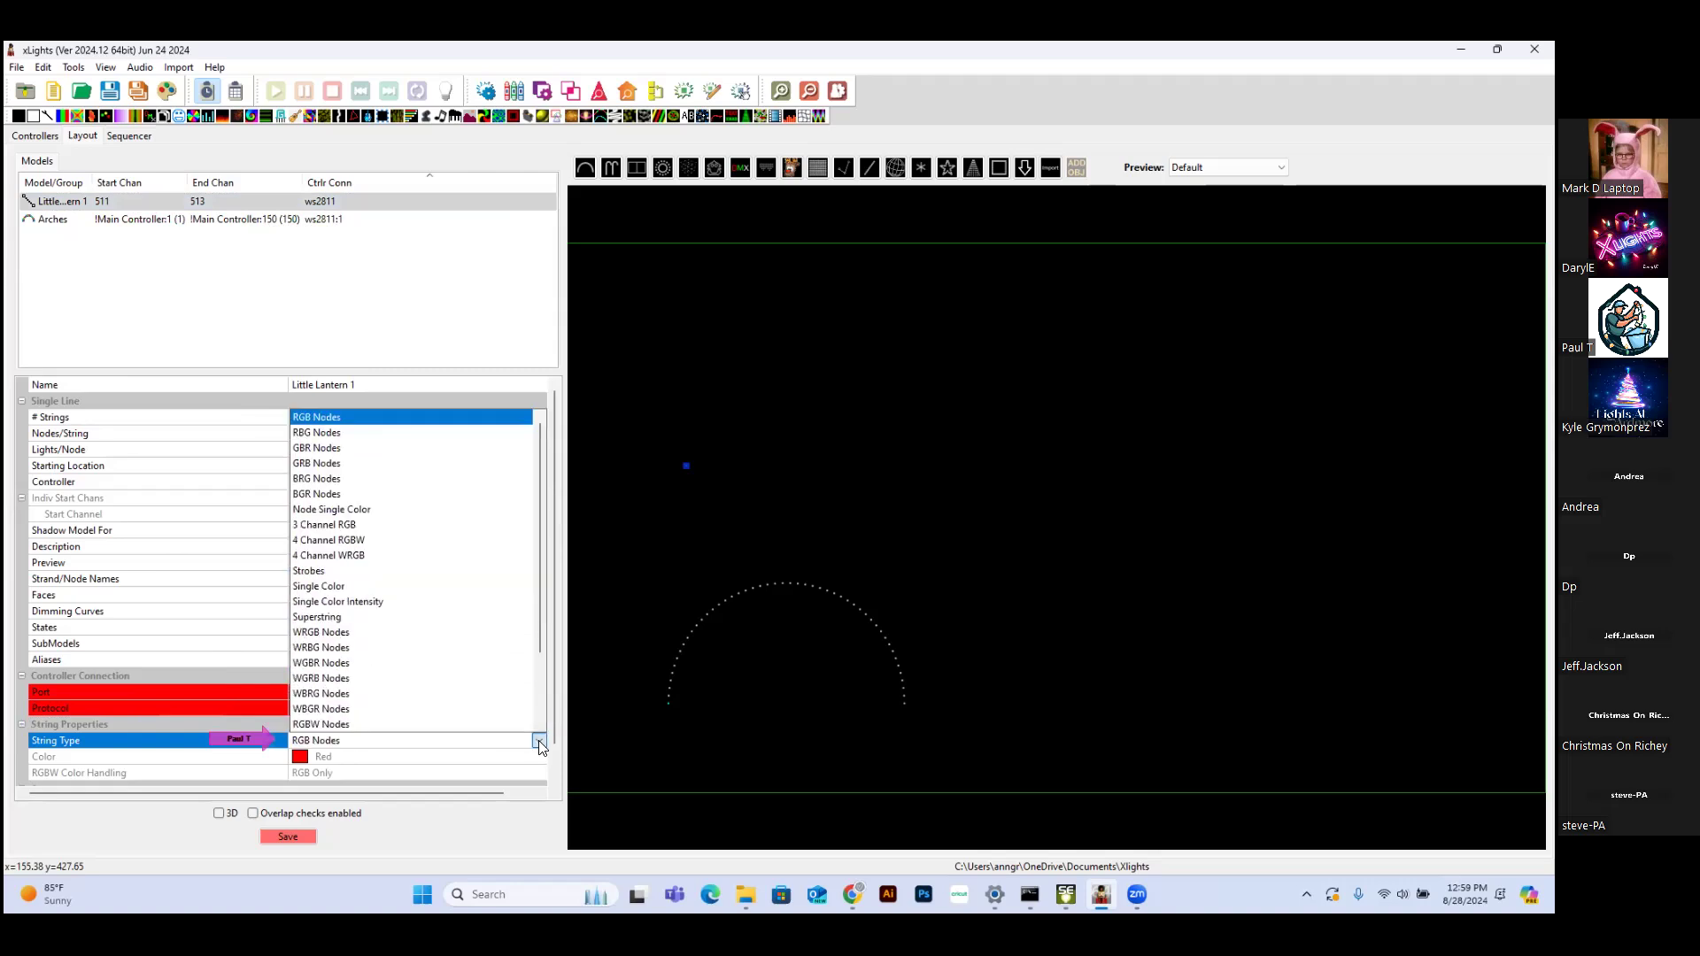
pyautogui.click(392, 601)
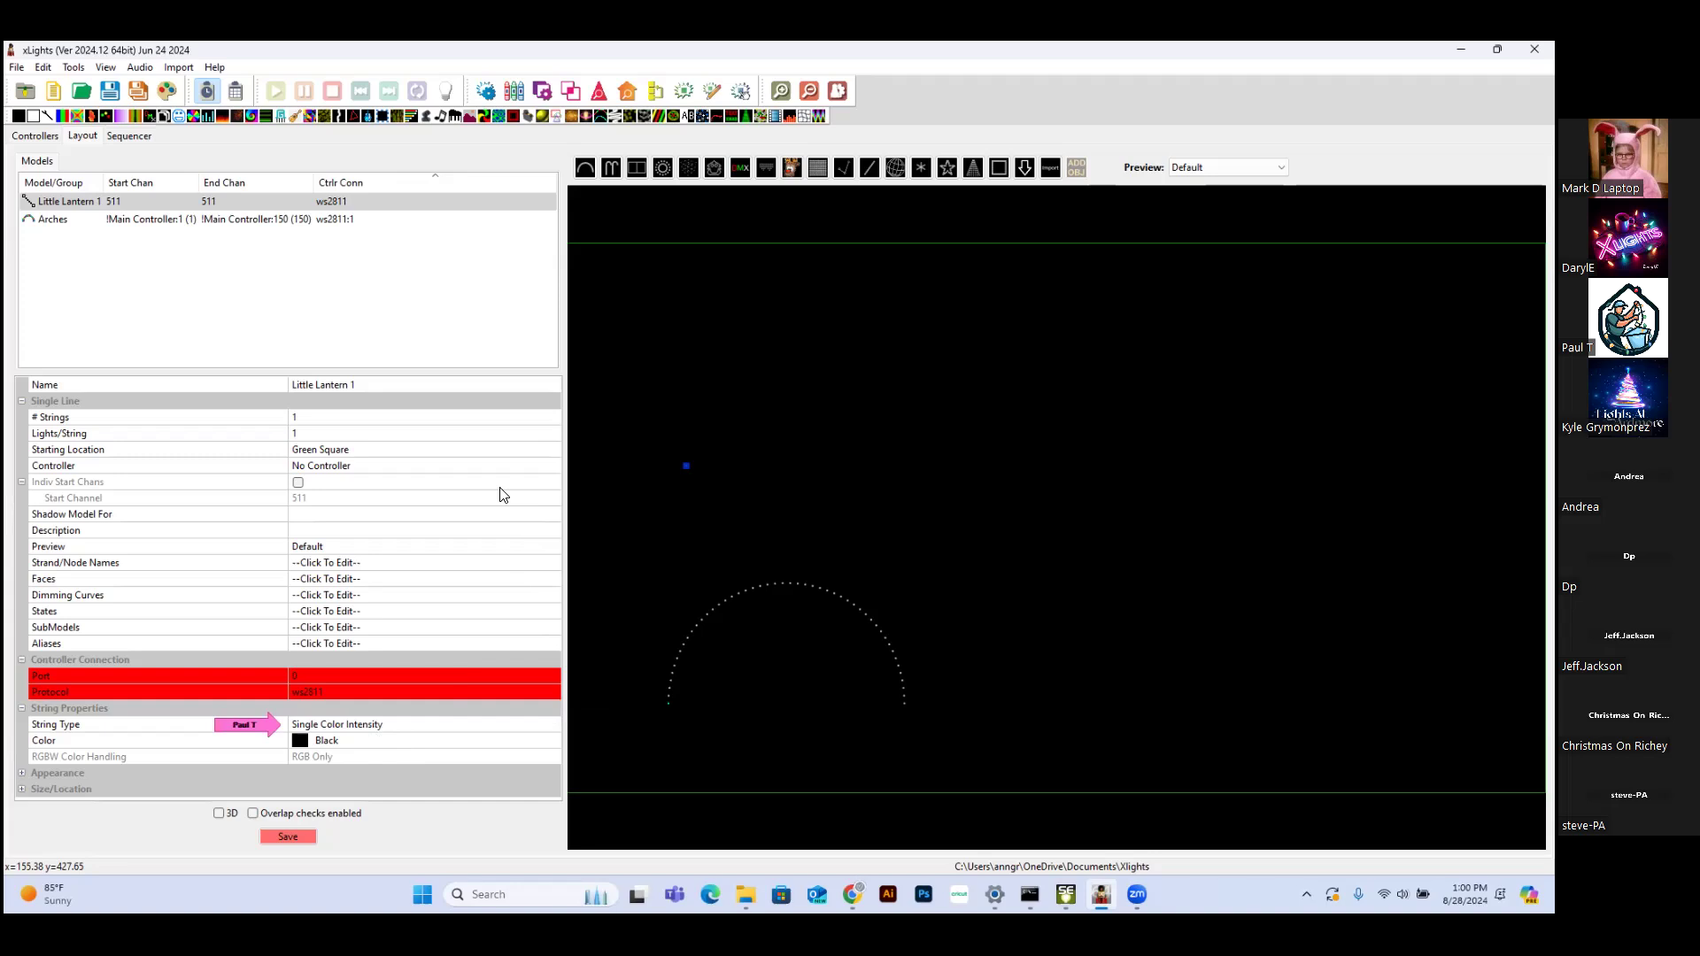
# Set the pixel size of the Little Lantern 1 model to 50 in its appearance settings and save the layout
pyautogui.click(21, 773)
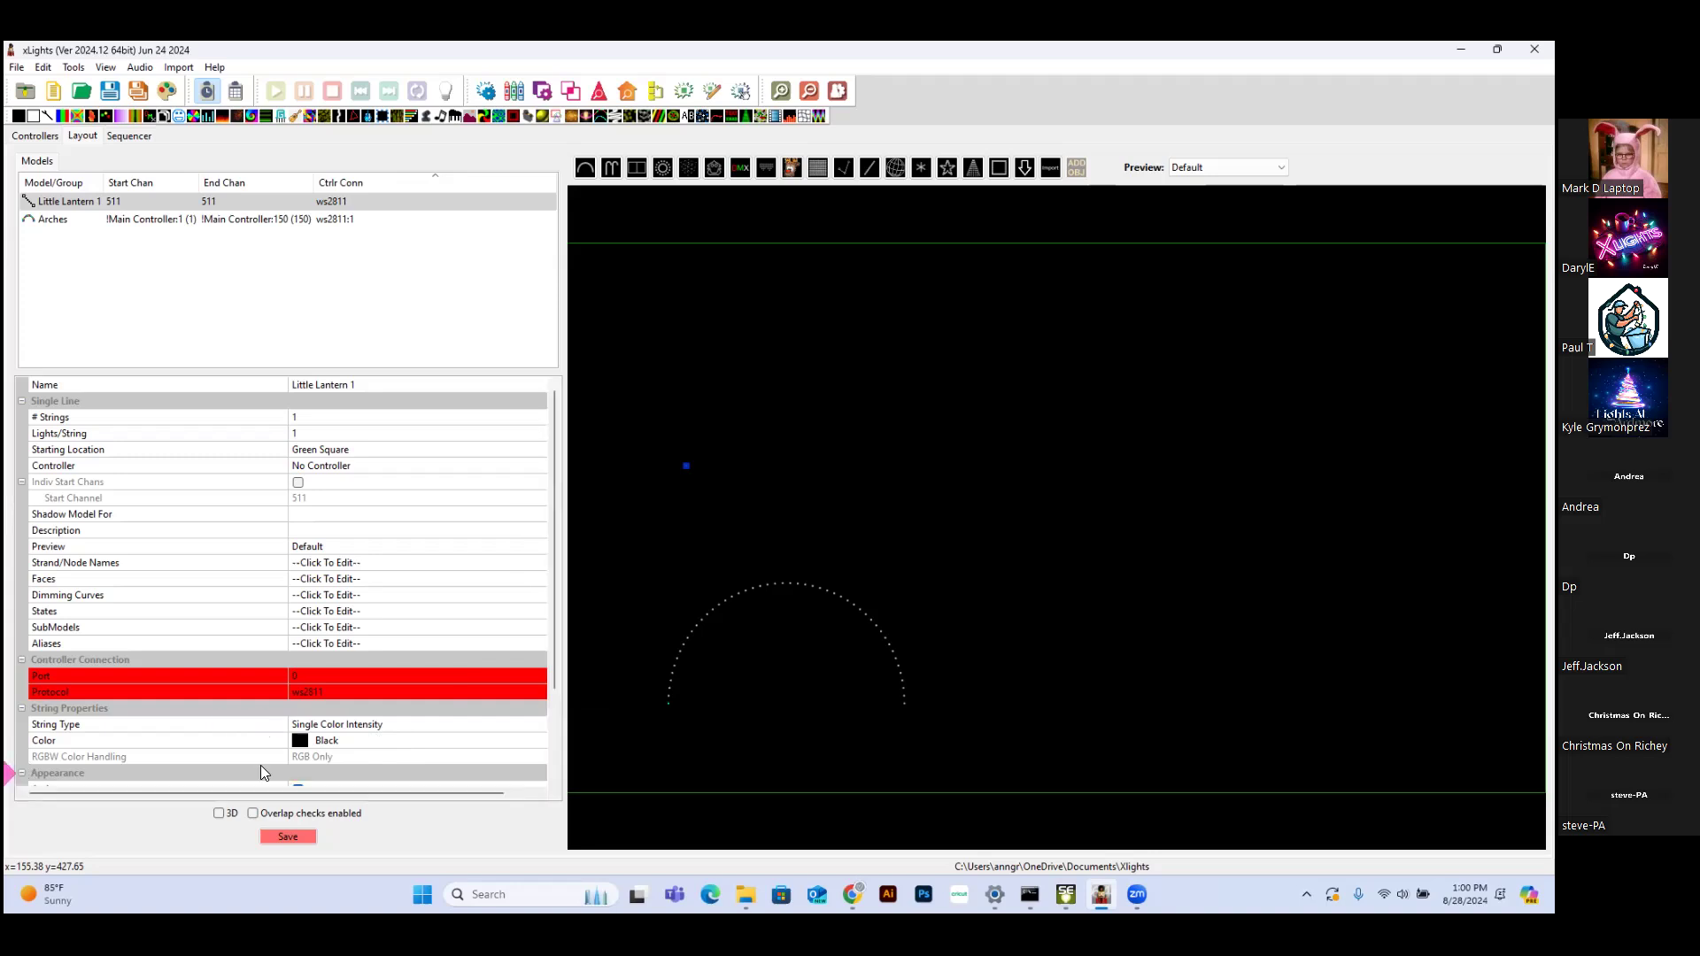
pyautogui.press('Down')
pyautogui.press('Down')
pyautogui.press('Down')
pyautogui.press('Down')
pyautogui.press('Down')
pyautogui.press('Down')
pyautogui.press('Down')
pyautogui.press('Down')
pyautogui.press('Down')
pyautogui.press('Down')
pyautogui.press('Down')
pyautogui.press('Down')
pyautogui.press('Down')
pyautogui.press('Down')
pyautogui.press('Down')
pyautogui.press('Down')
pyautogui.press('Down')
pyautogui.press('Down')
pyautogui.press('Down')
pyautogui.press('Down')
pyautogui.press('Down')
pyautogui.press('Down')
pyautogui.press('Down')
pyautogui.press('Down')
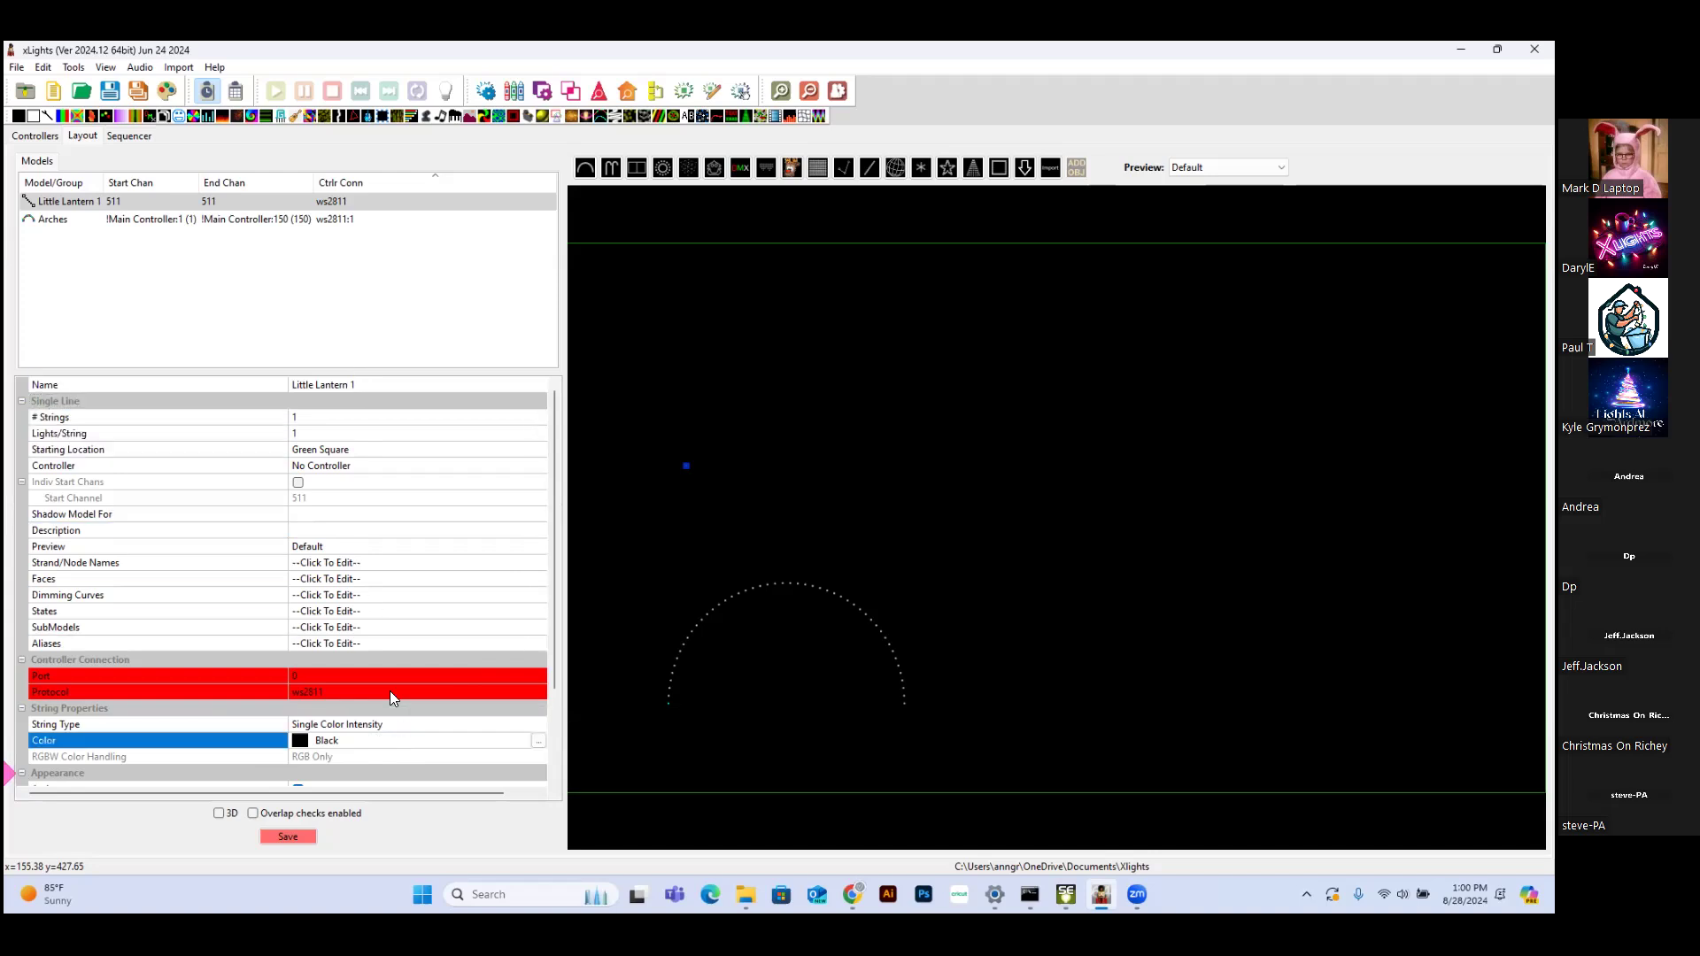
pyautogui.press('Down')
pyautogui.press('Down')
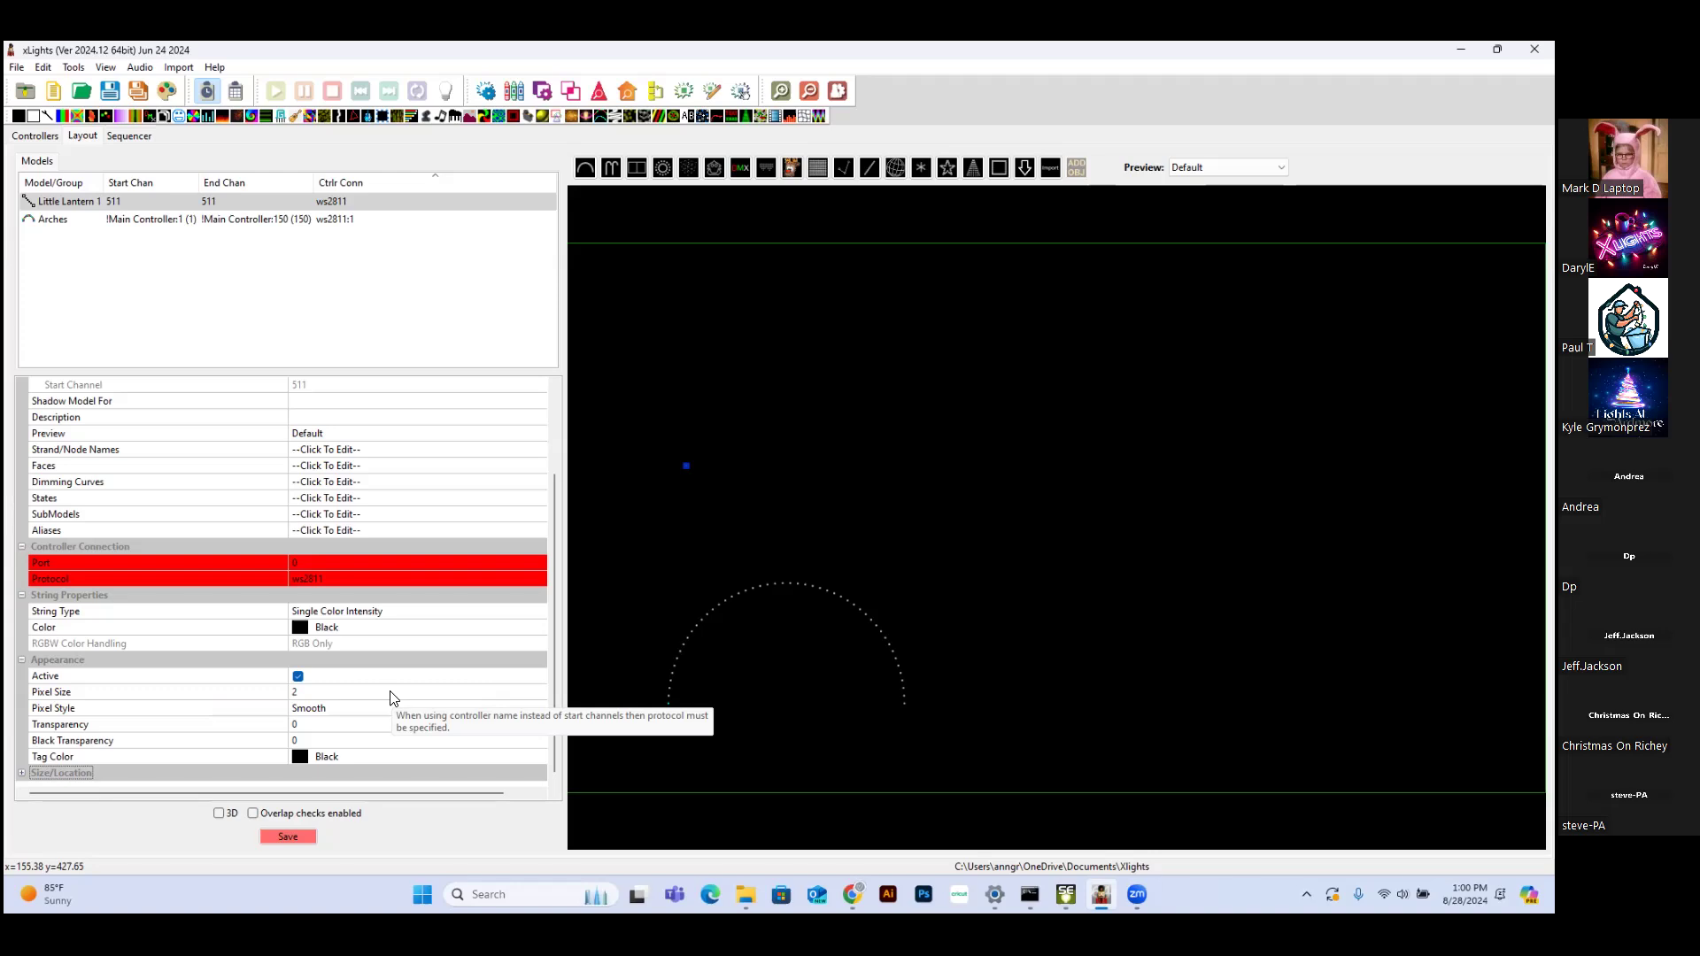
pyautogui.click(298, 692)
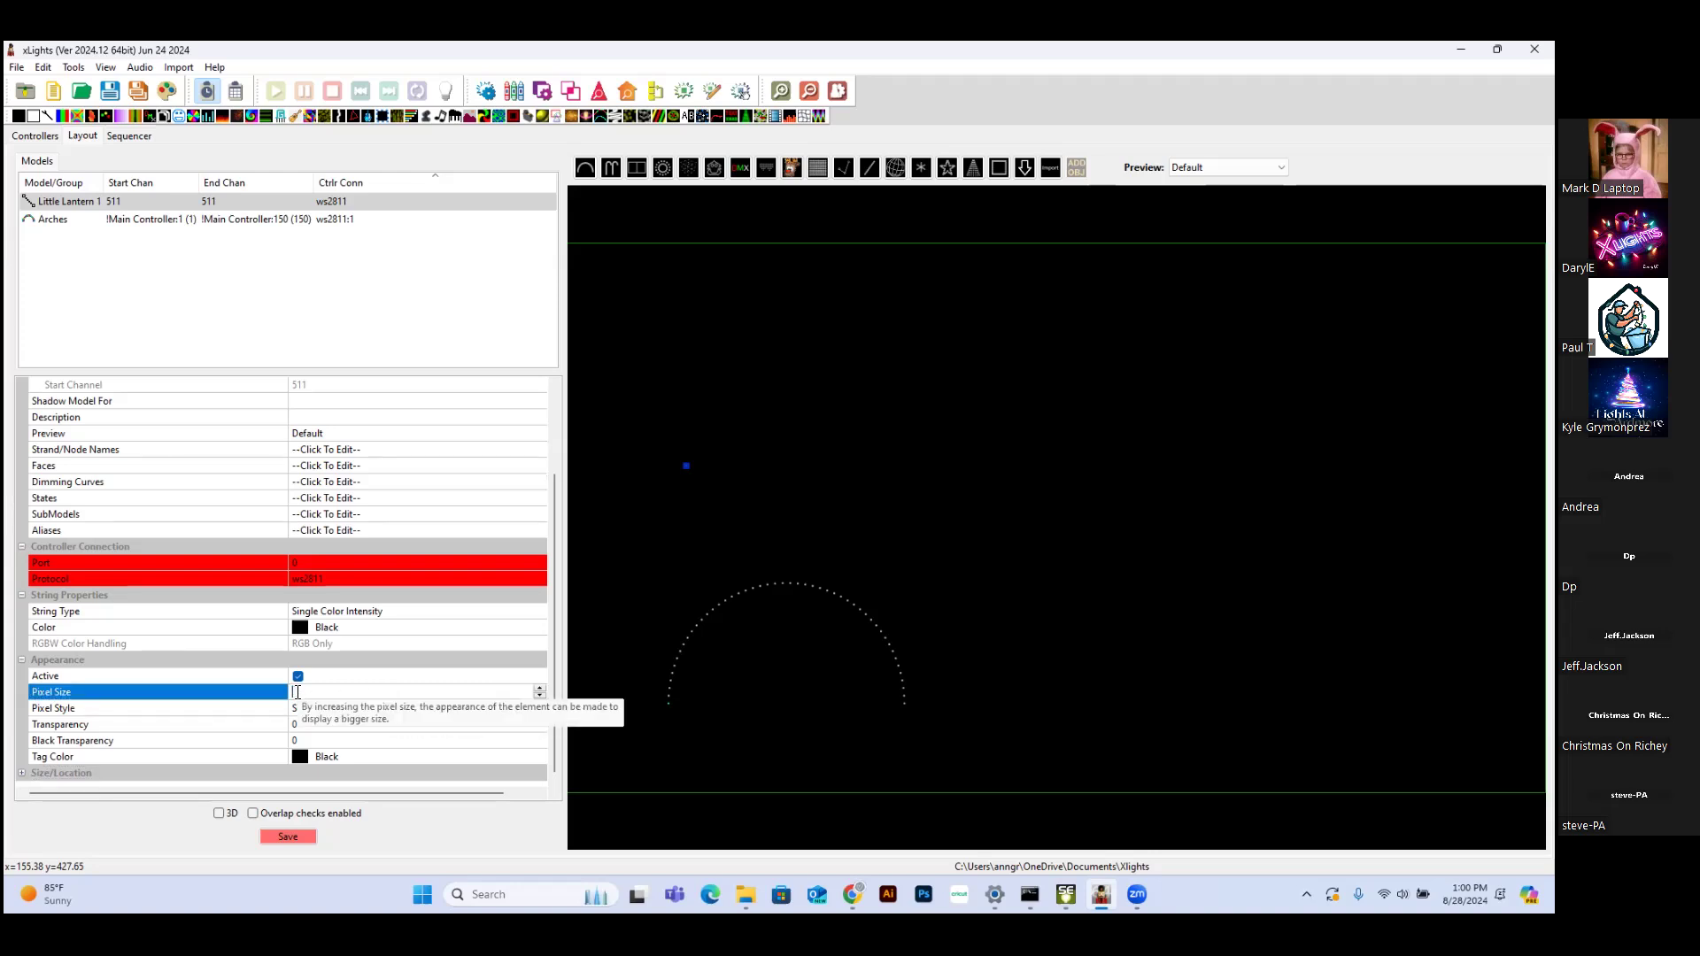
pyautogui.write('50')
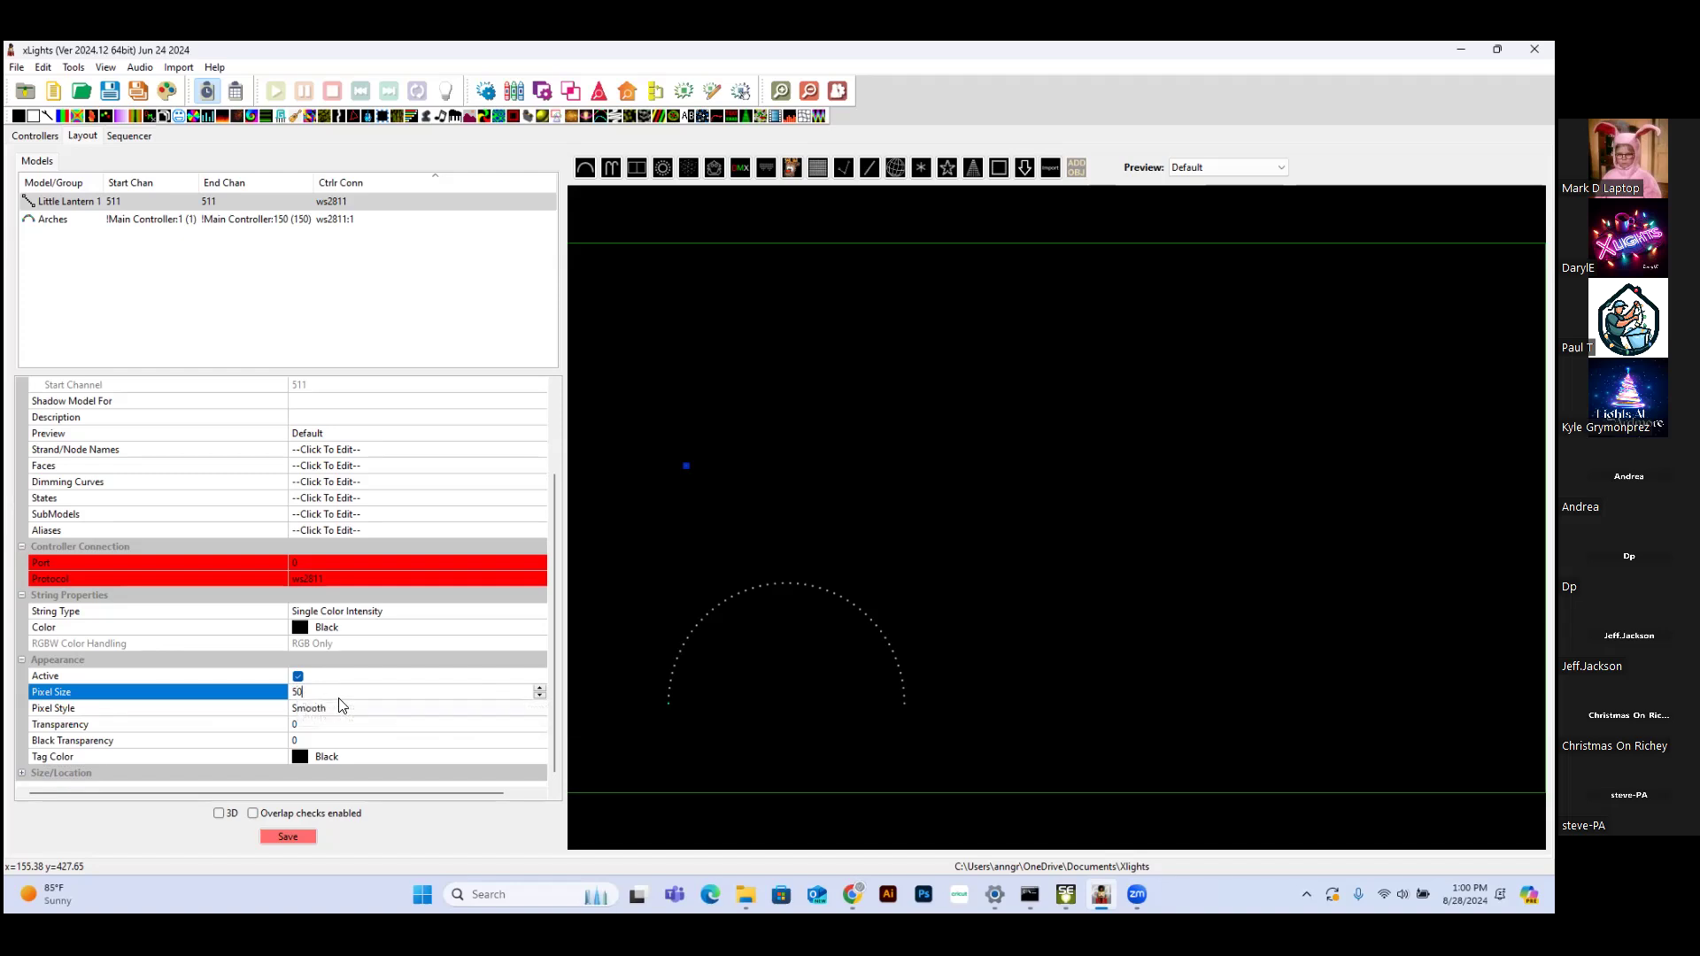
pyautogui.press('Return')
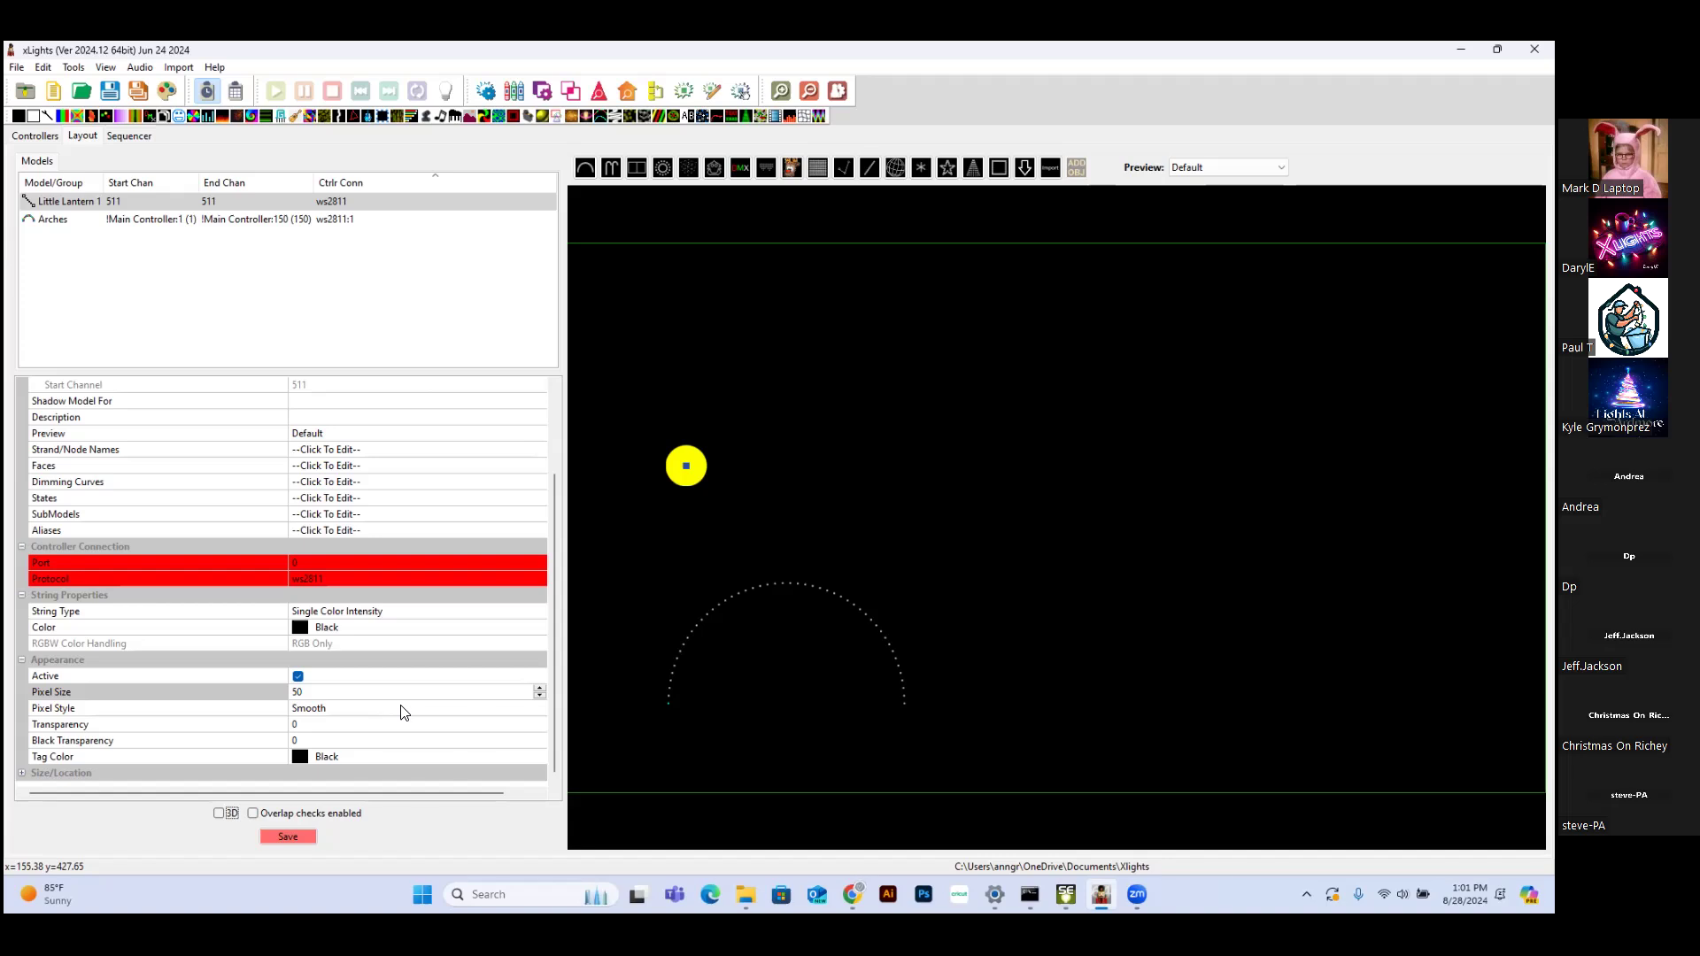
pyautogui.click(299, 839)
pyautogui.click(290, 837)
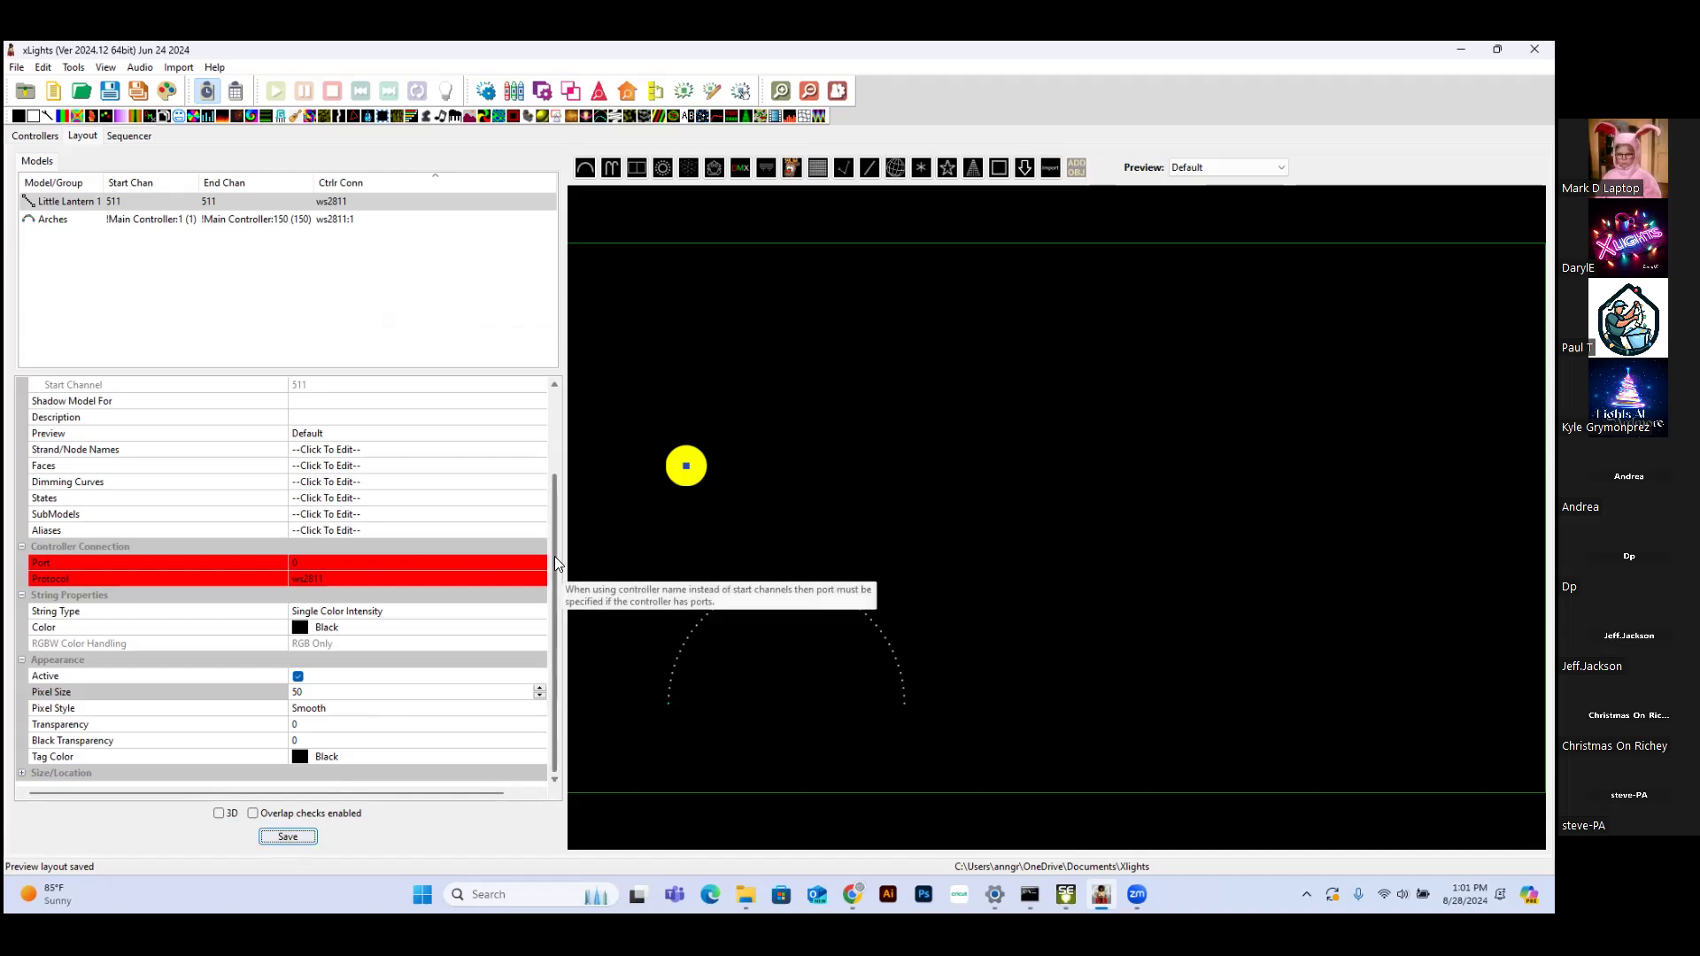
pyautogui.click(556, 385)
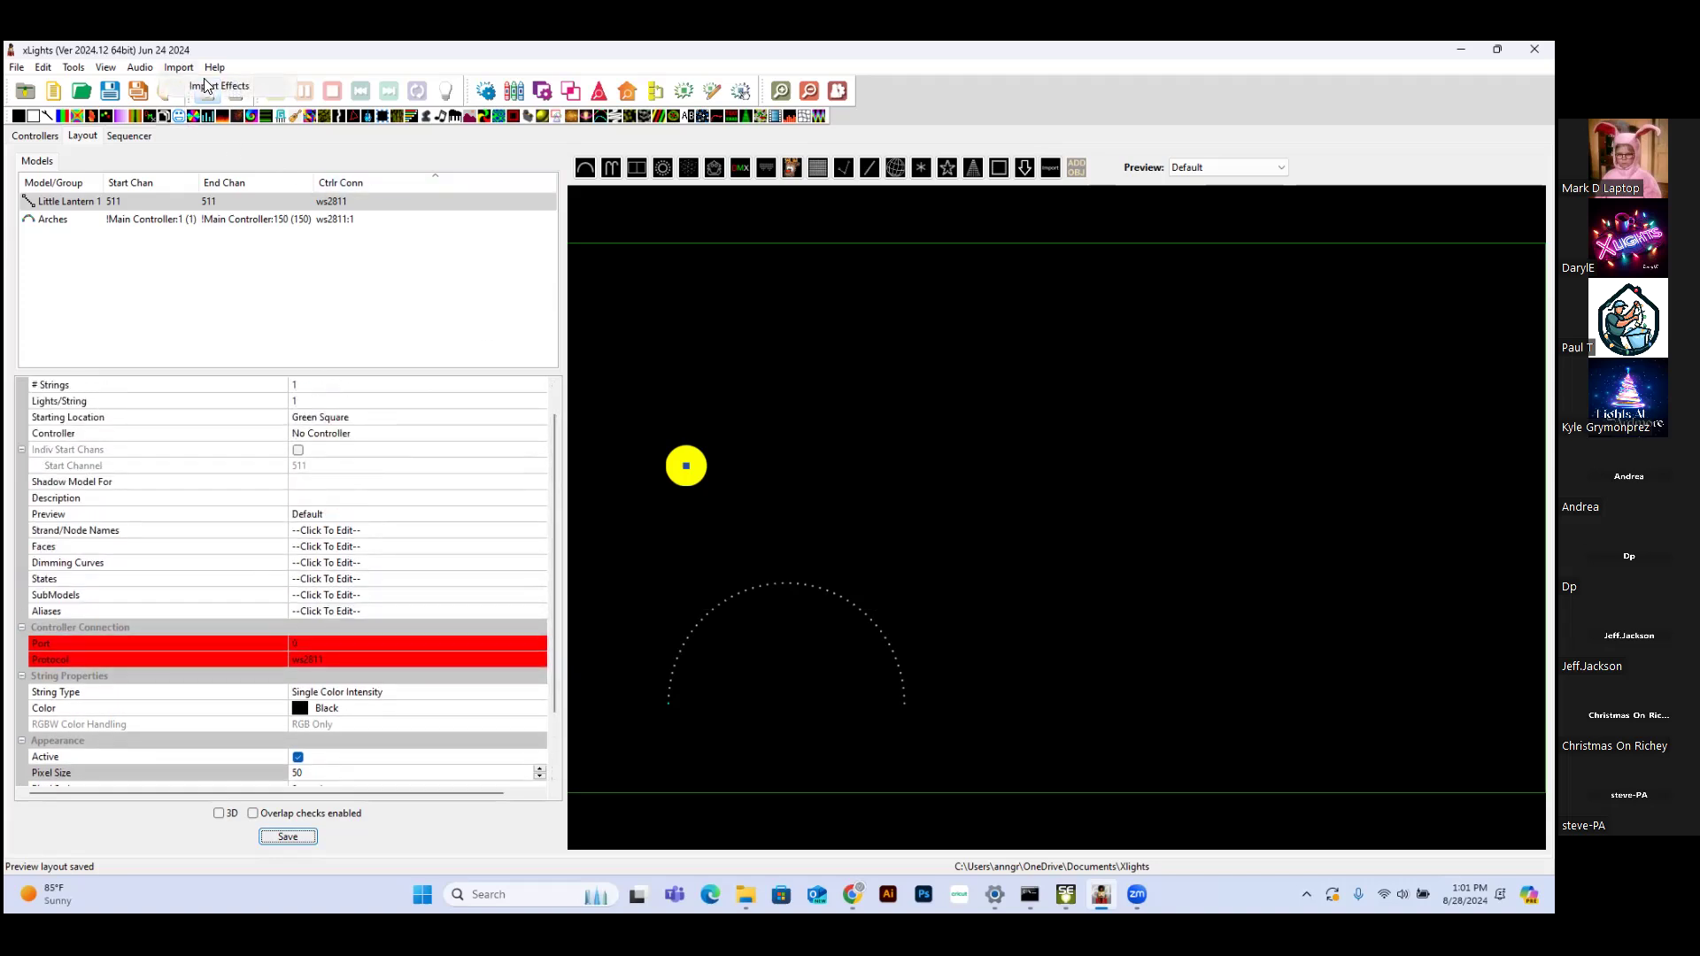
pyautogui.click(207, 90)
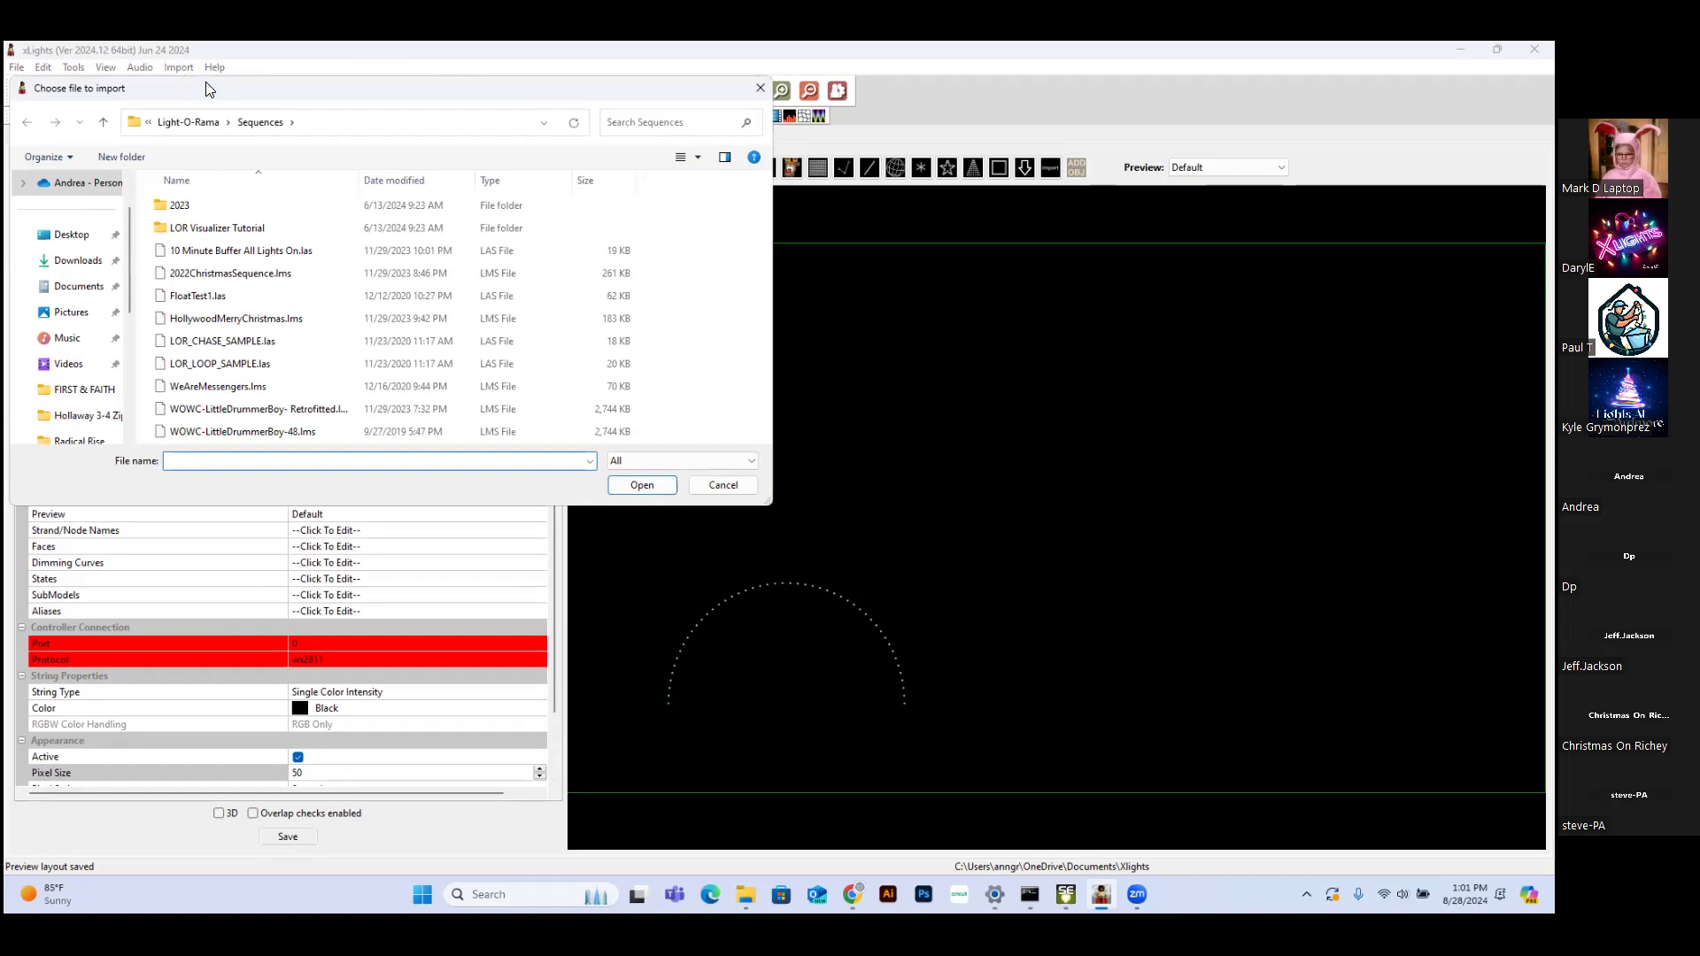
pyautogui.click(296, 412)
pyautogui.doubleClick(296, 412)
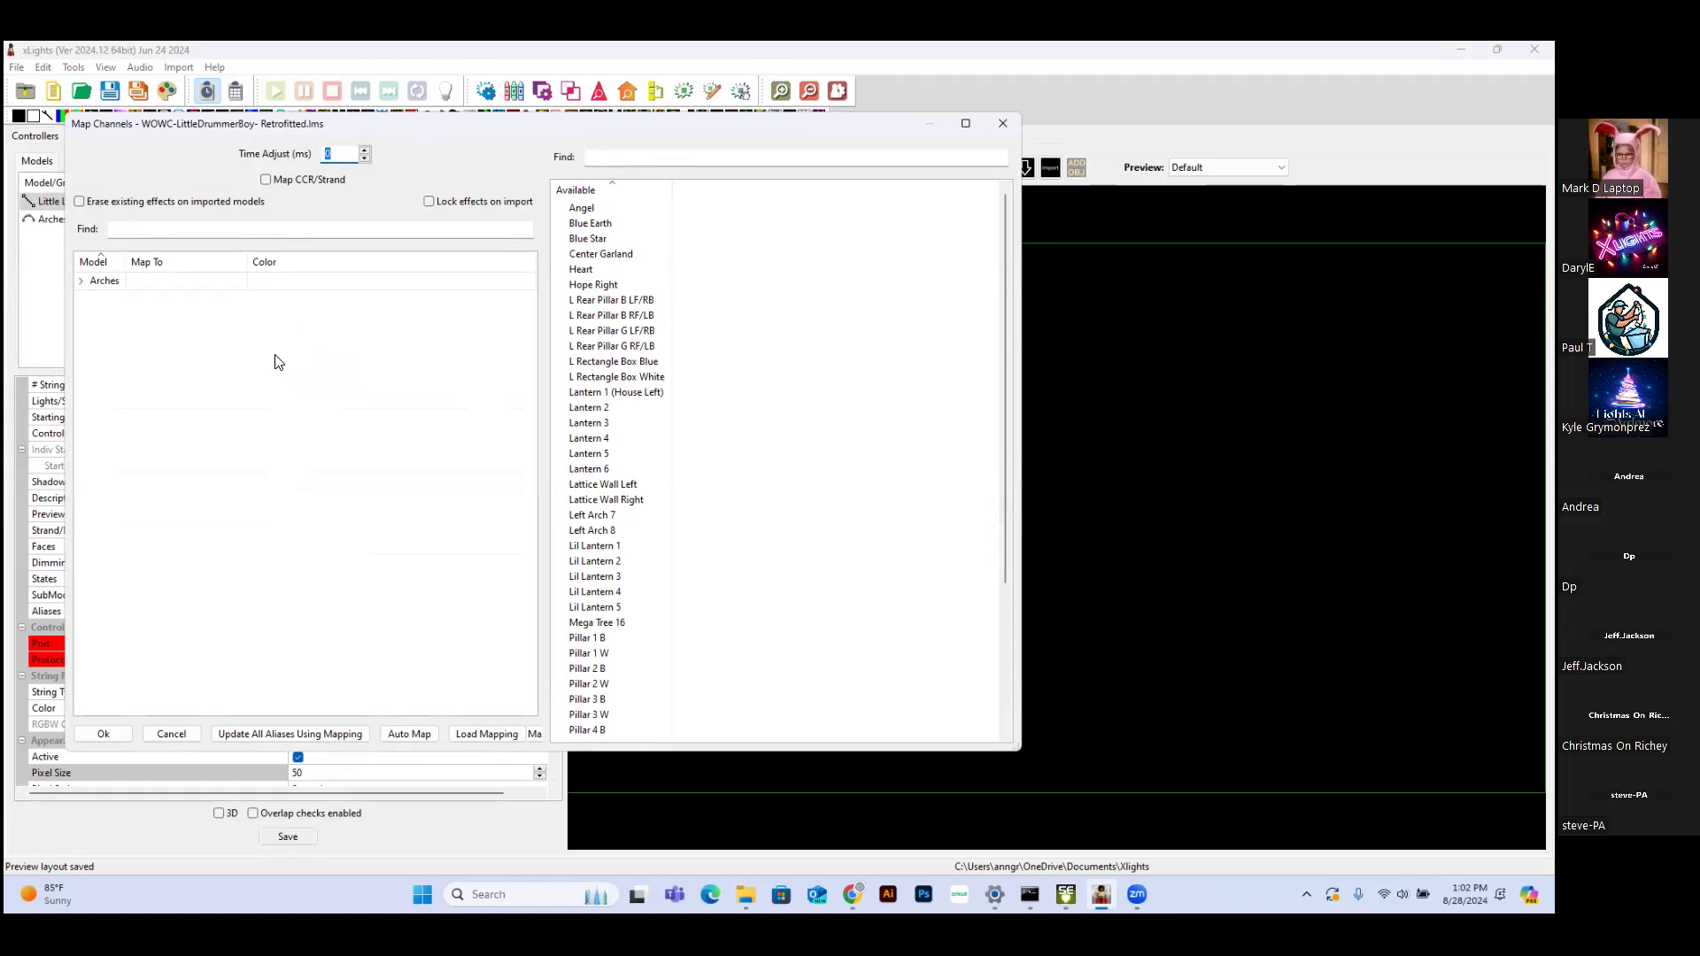
pyautogui.click(1002, 123)
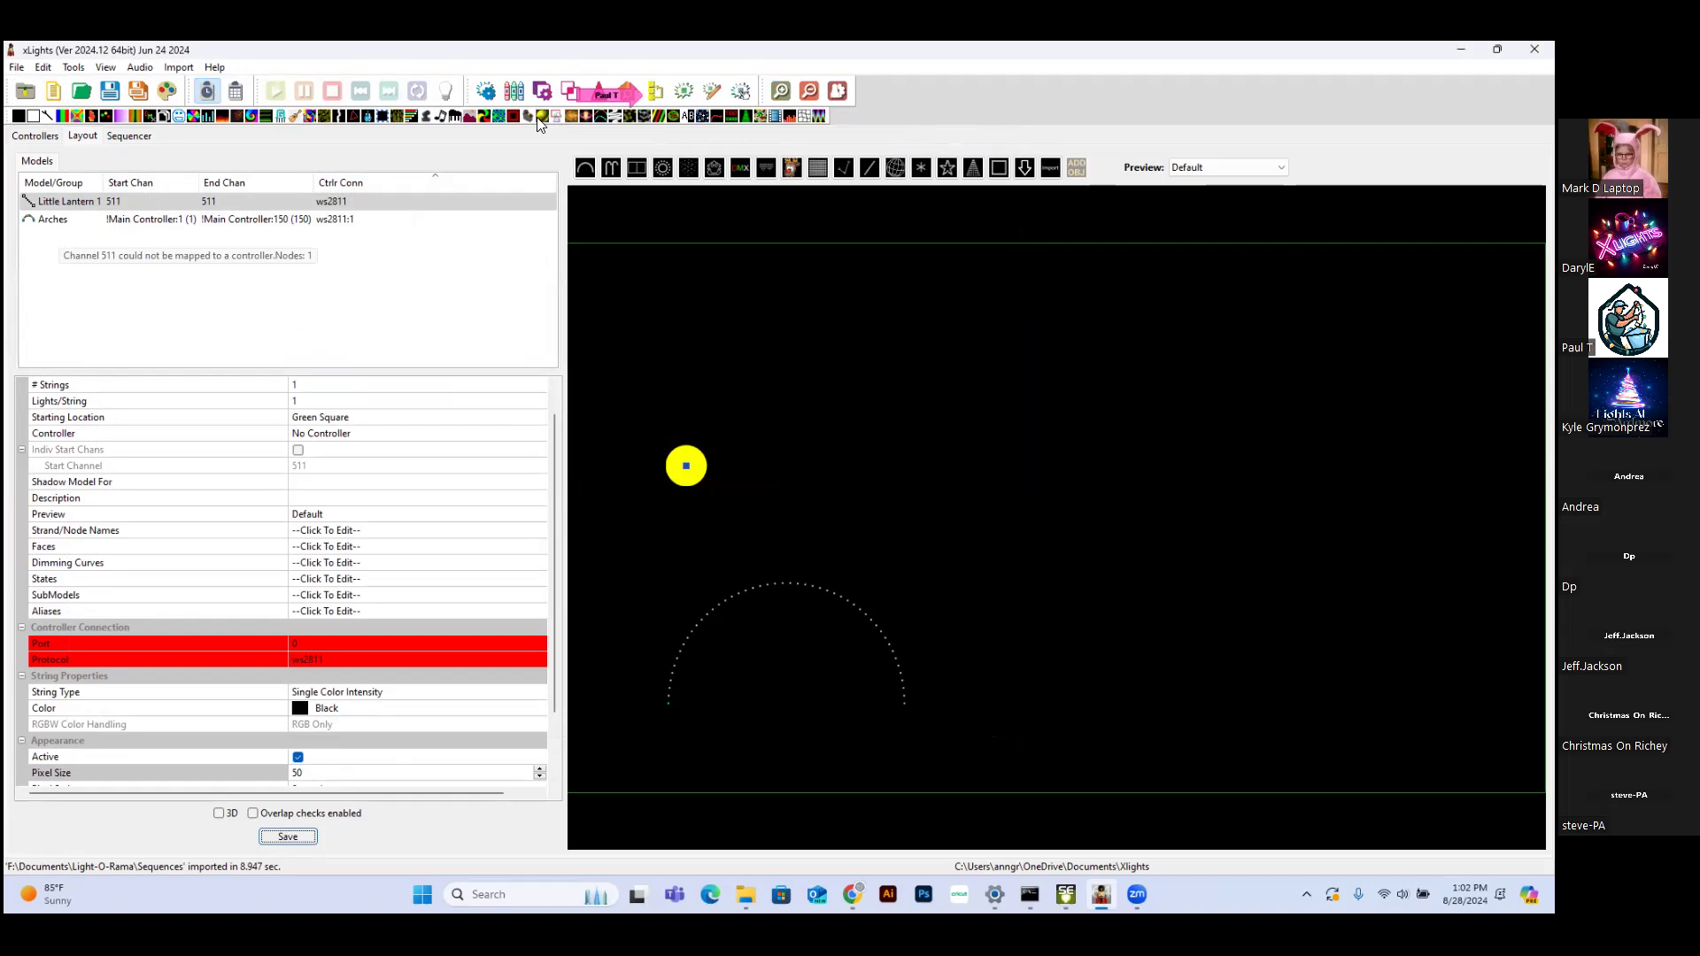
# Add the Little Lantern 1 model to the Master View's display elements and close the Display Elements window
pyautogui.click(655, 93)
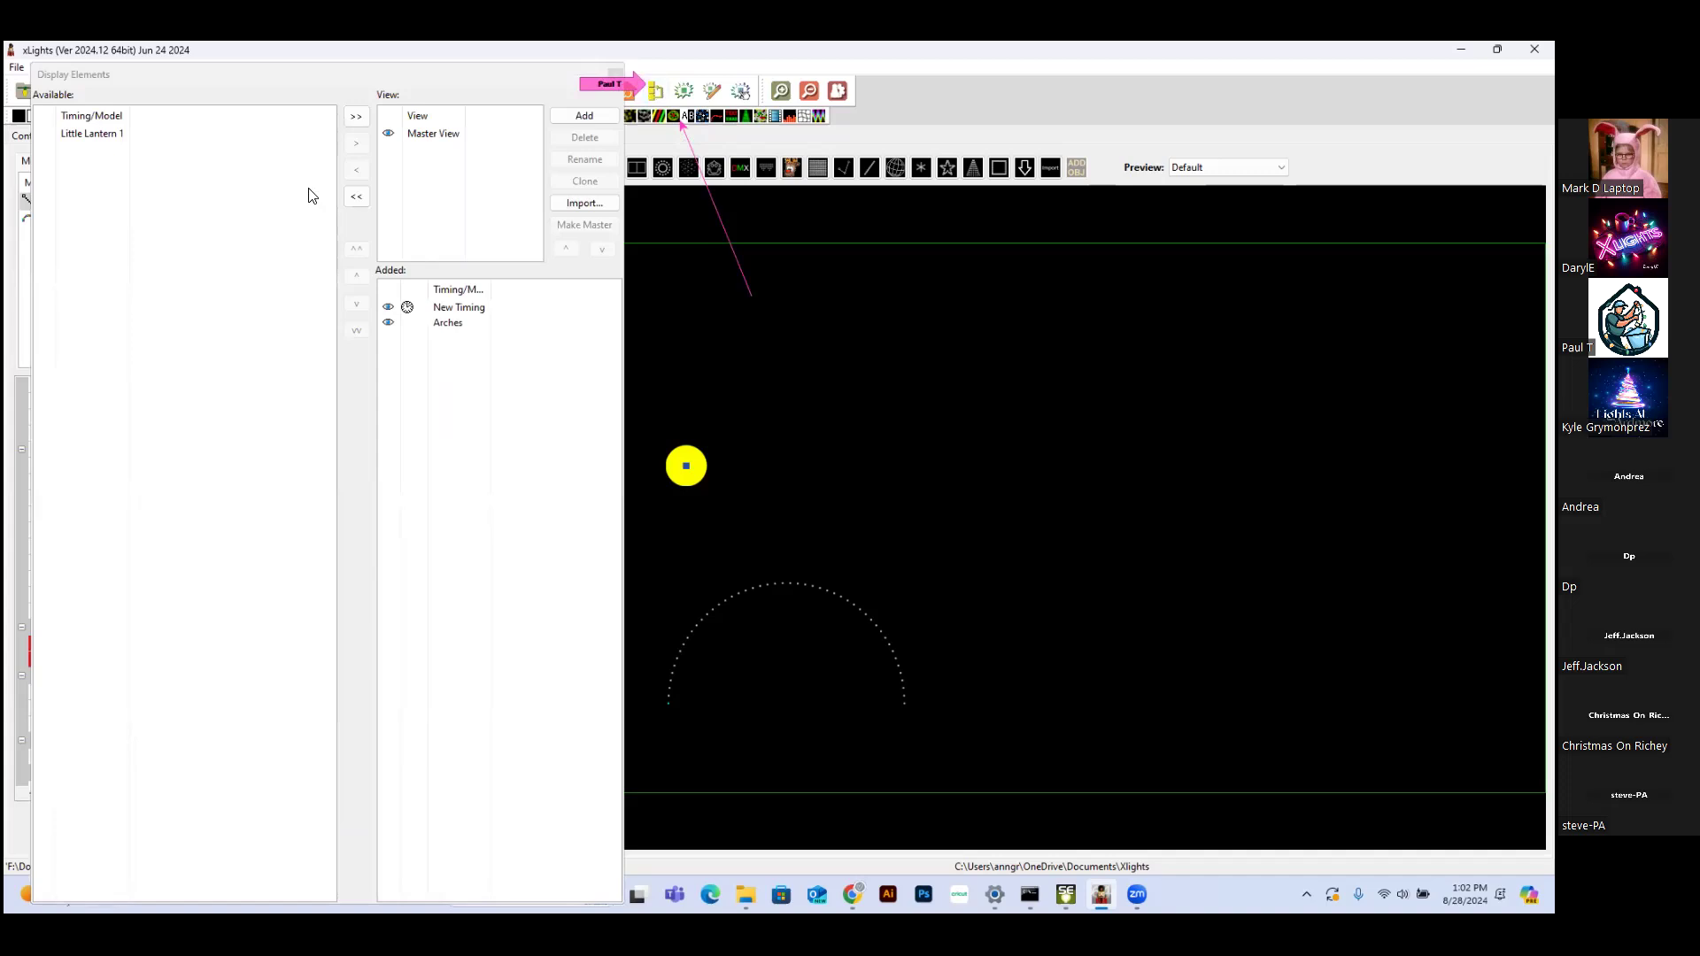
pyautogui.doubleClick(102, 134)
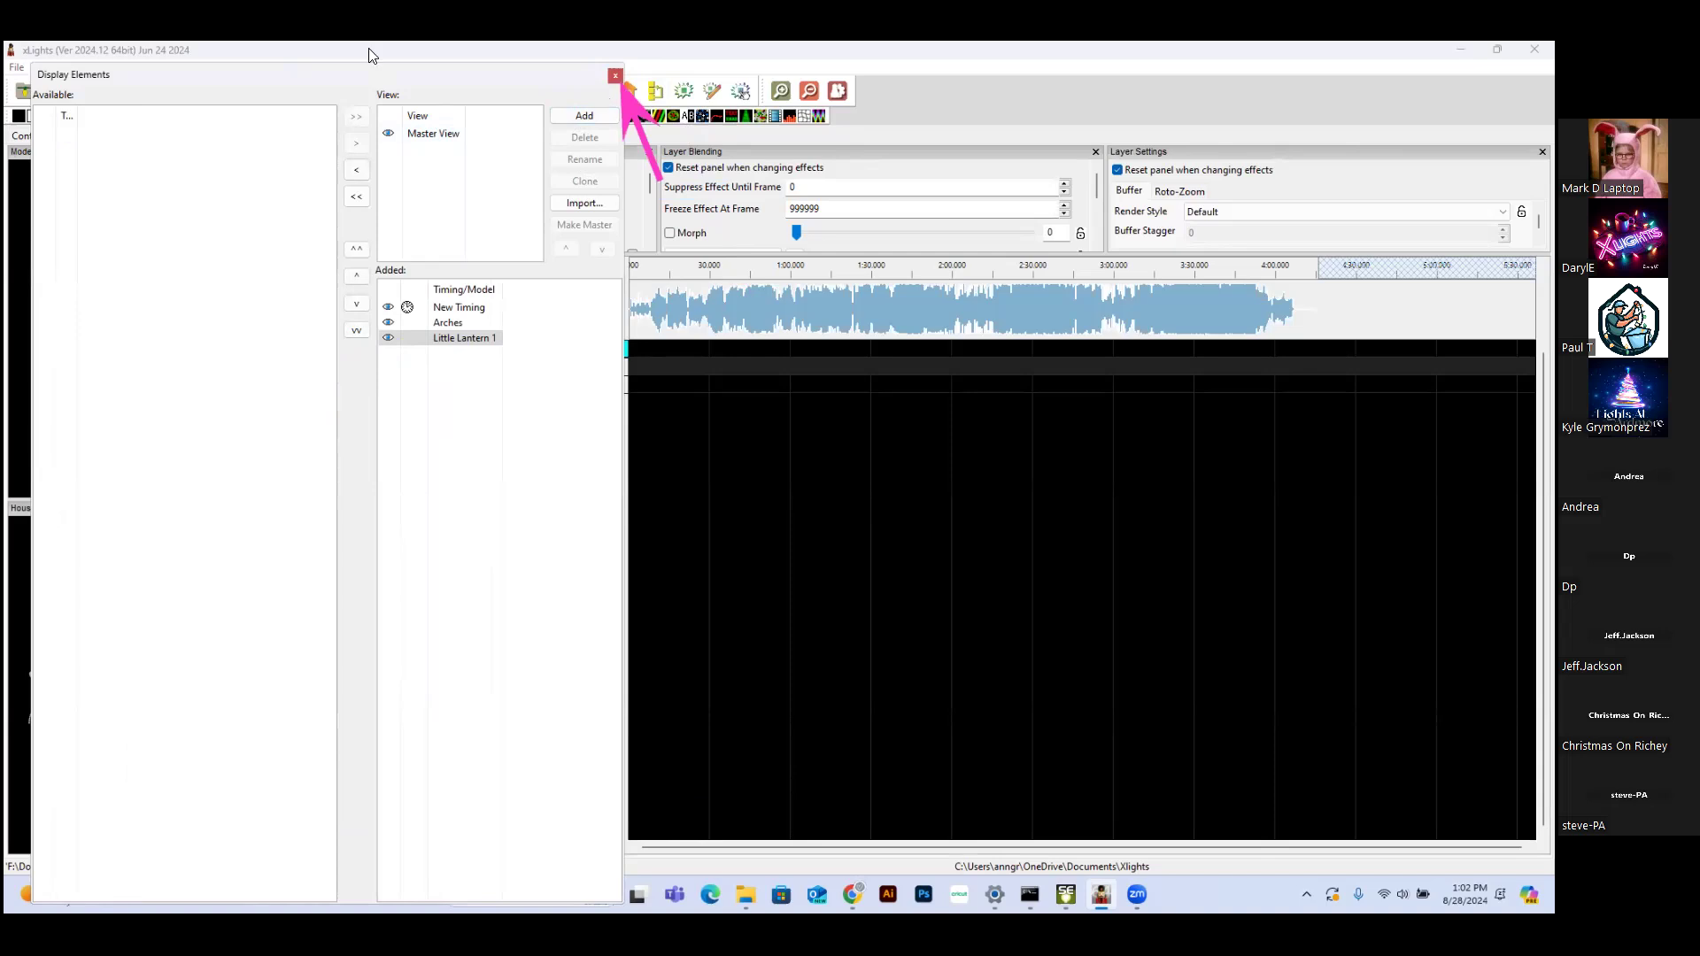
pyautogui.click(856, 99)
pyautogui.click(1160, 110)
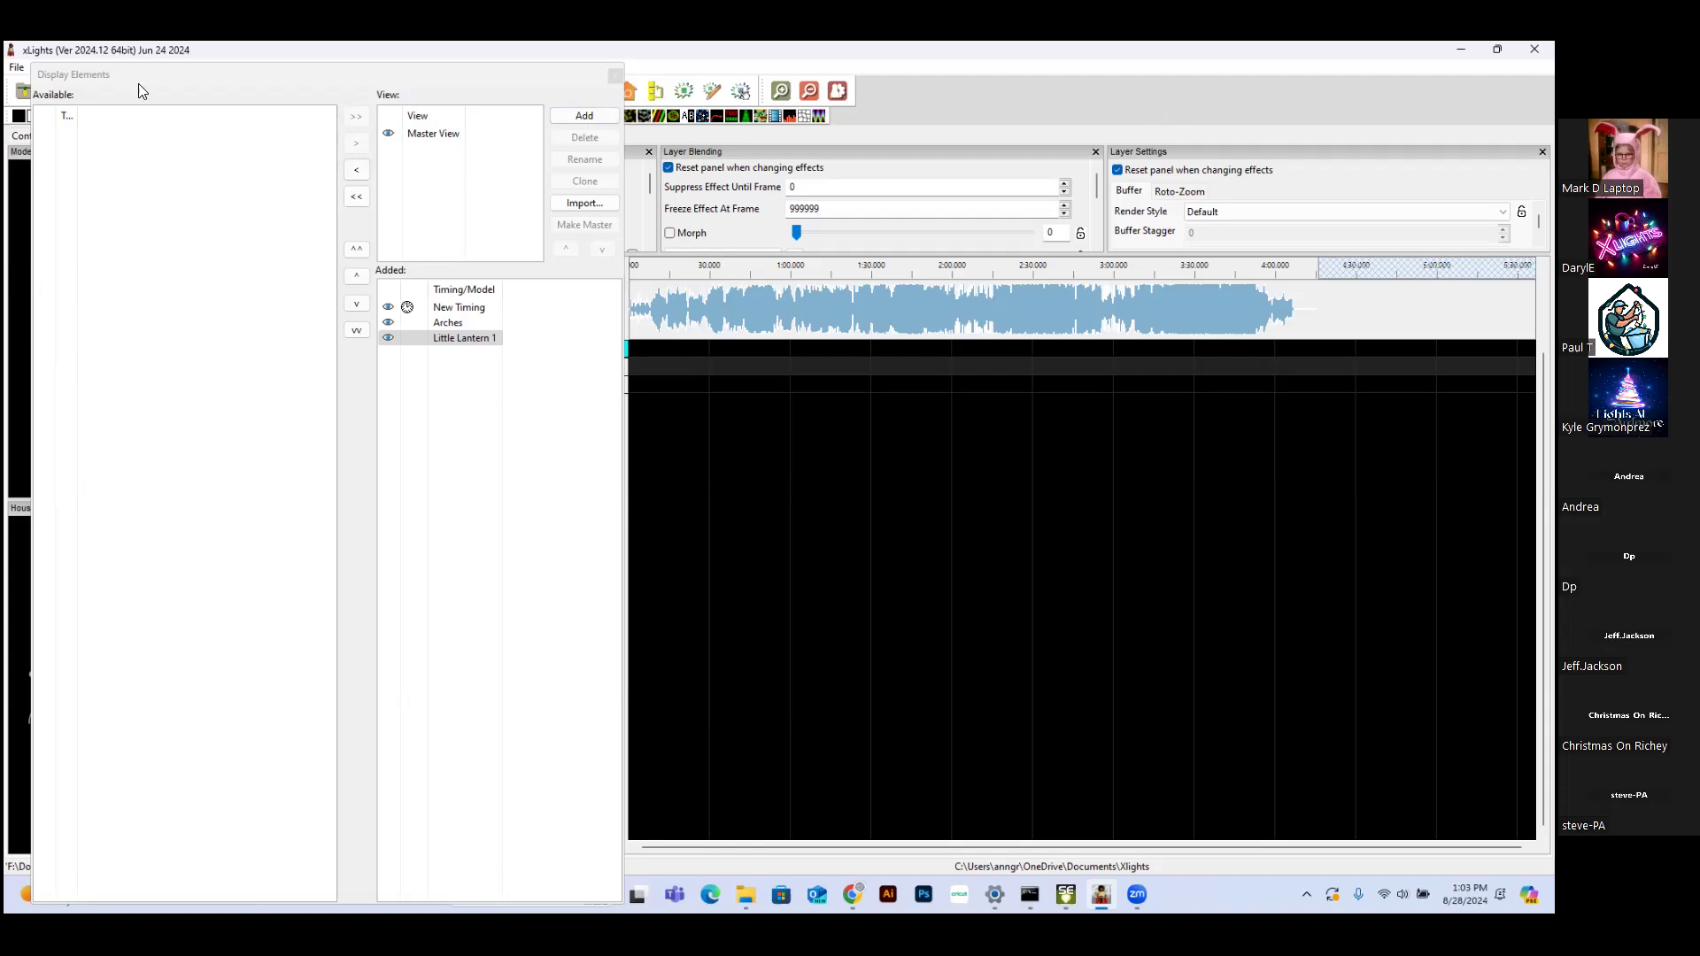
pyautogui.rightClick(115, 67)
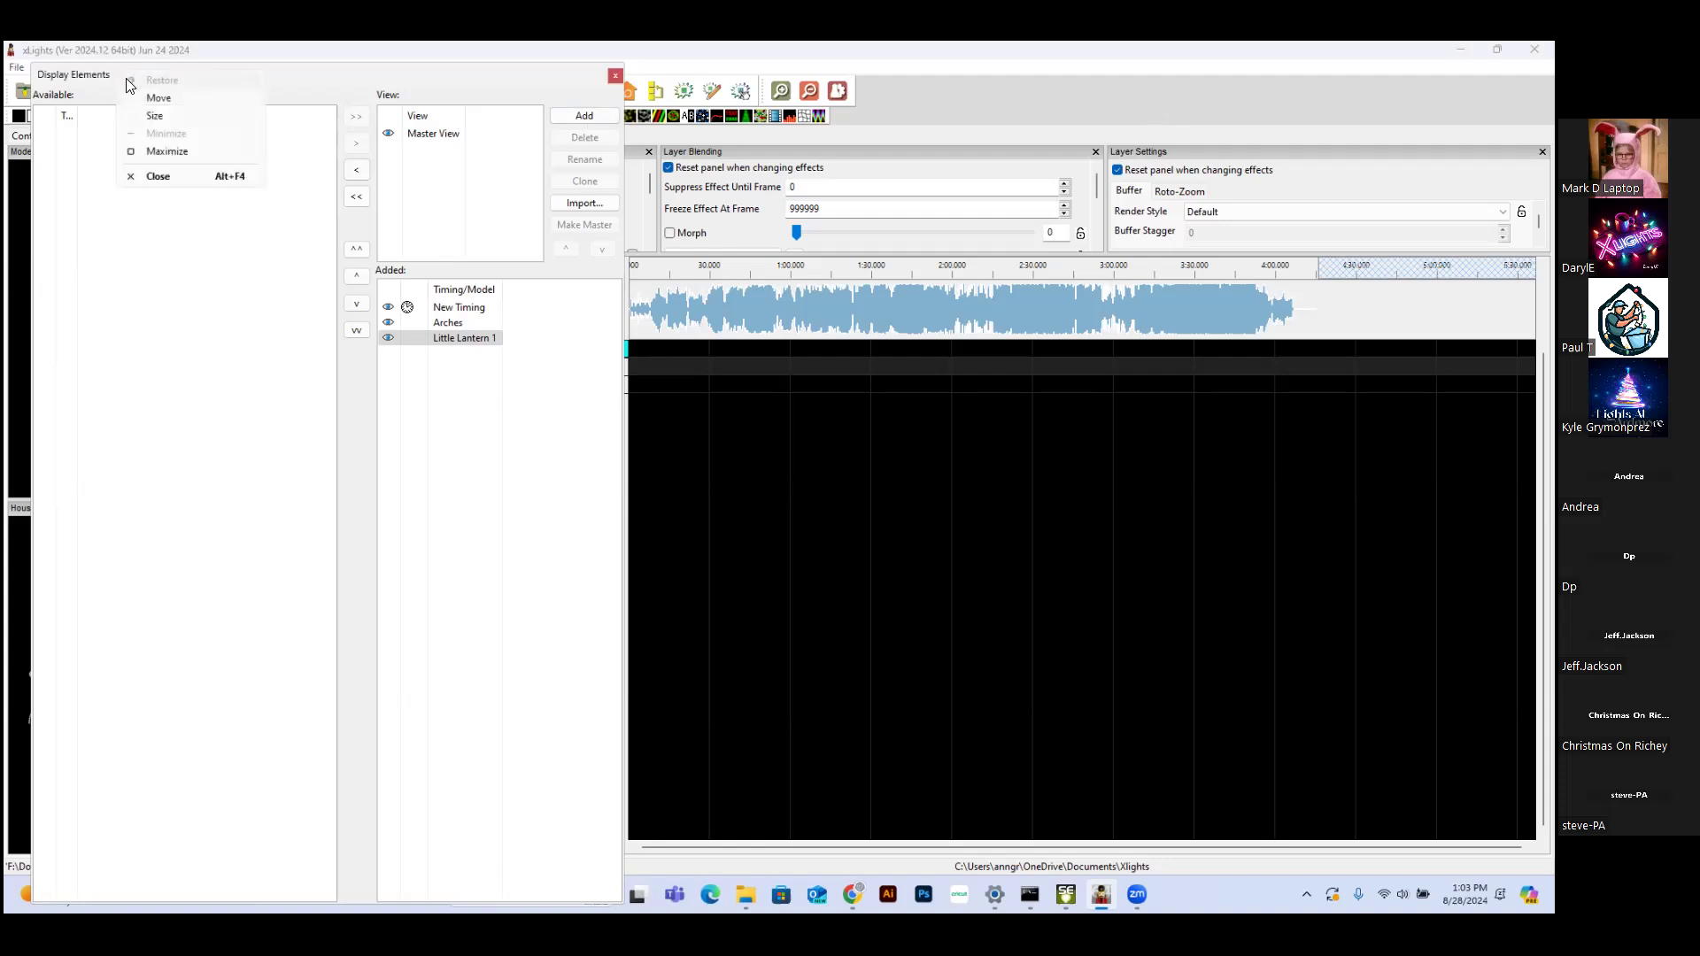
pyautogui.doubleClick(55, 67)
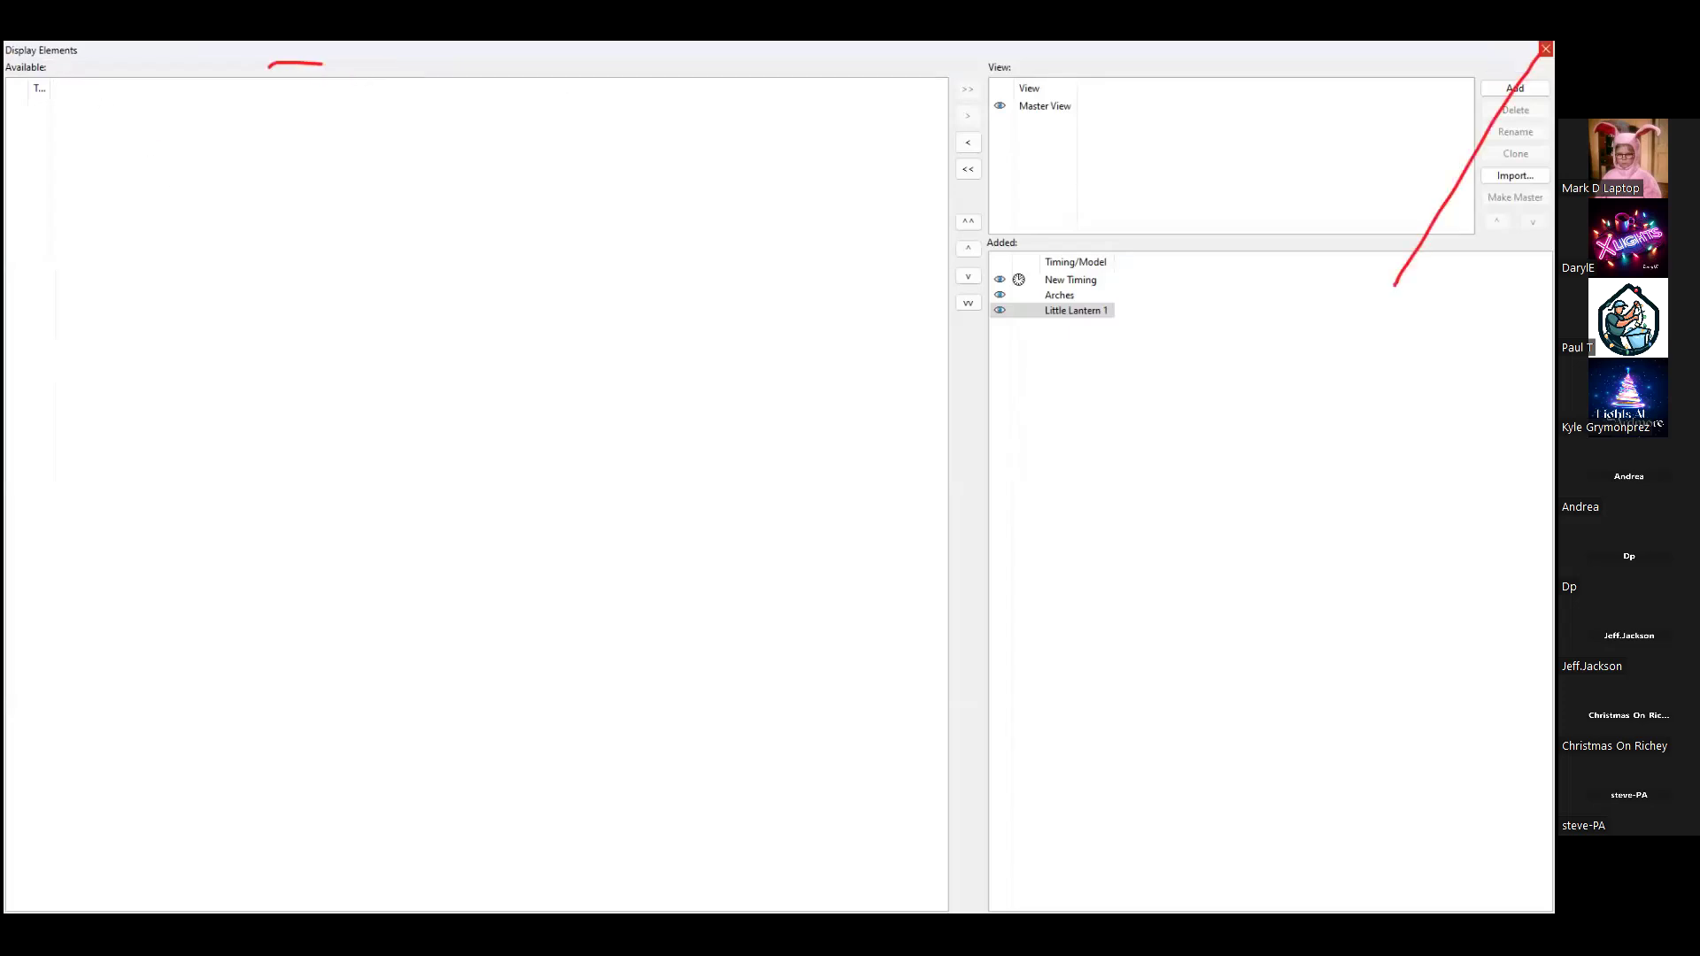
pyautogui.click(1545, 49)
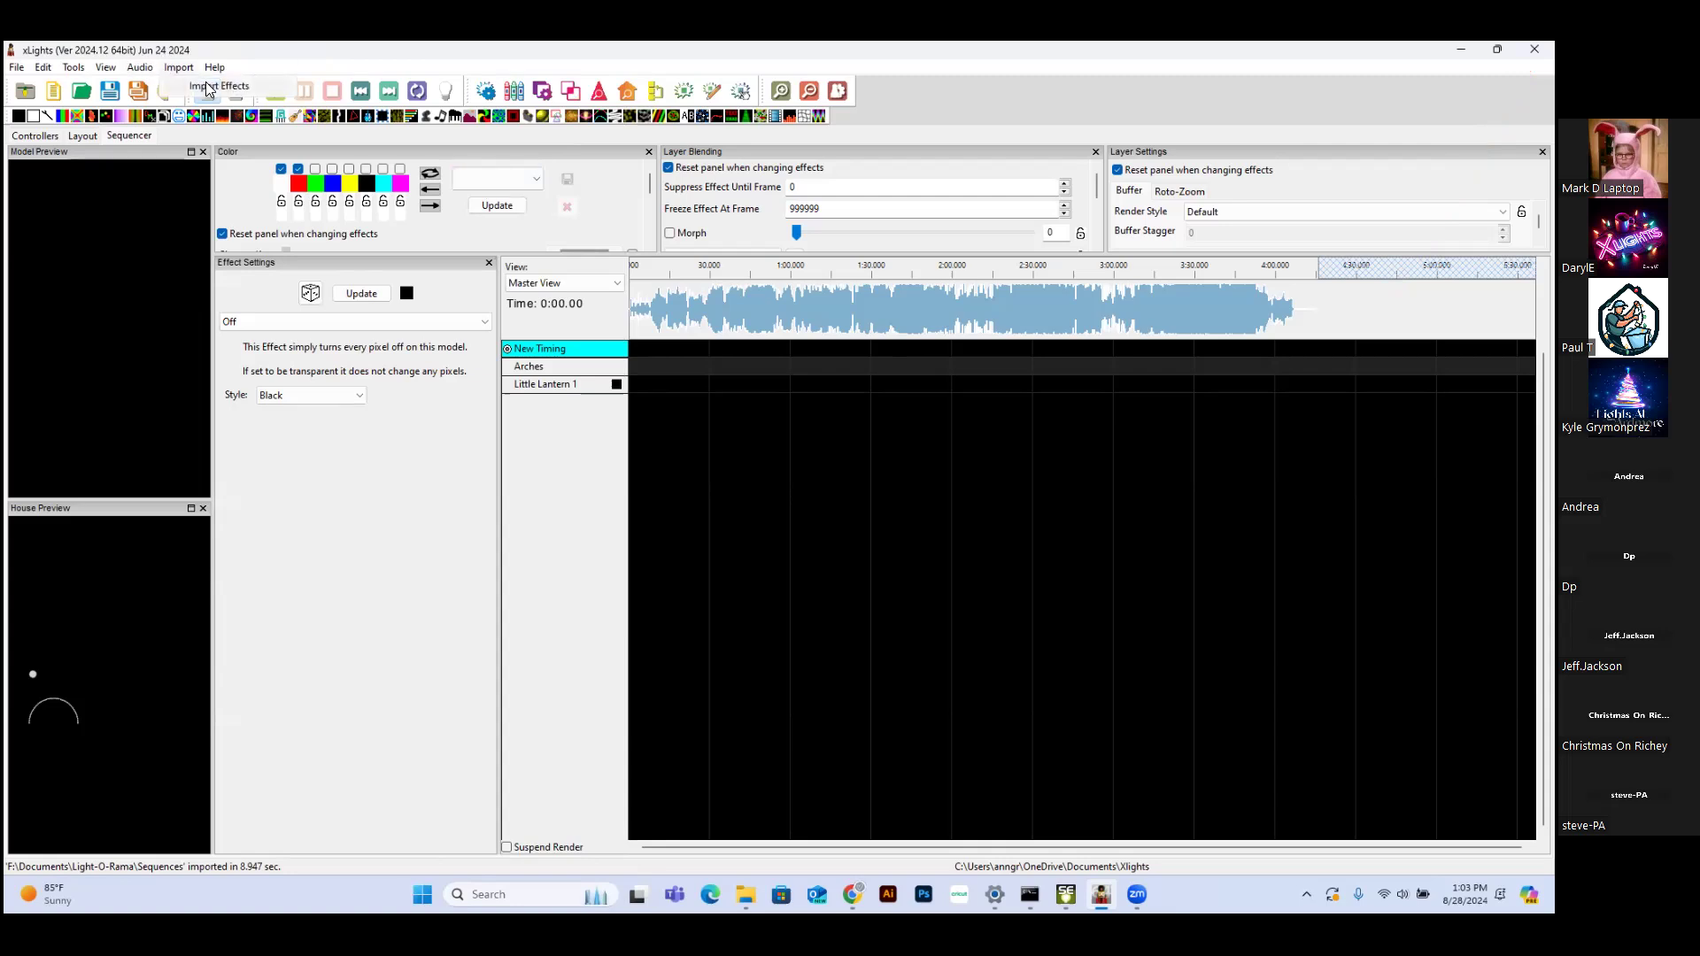
# Import effects from WOWC-LittleDrummerBoy- Retrofitted.lms and map the Lil Lantern 1 channel to the Little Lantern 1 model
pyautogui.click(208, 88)
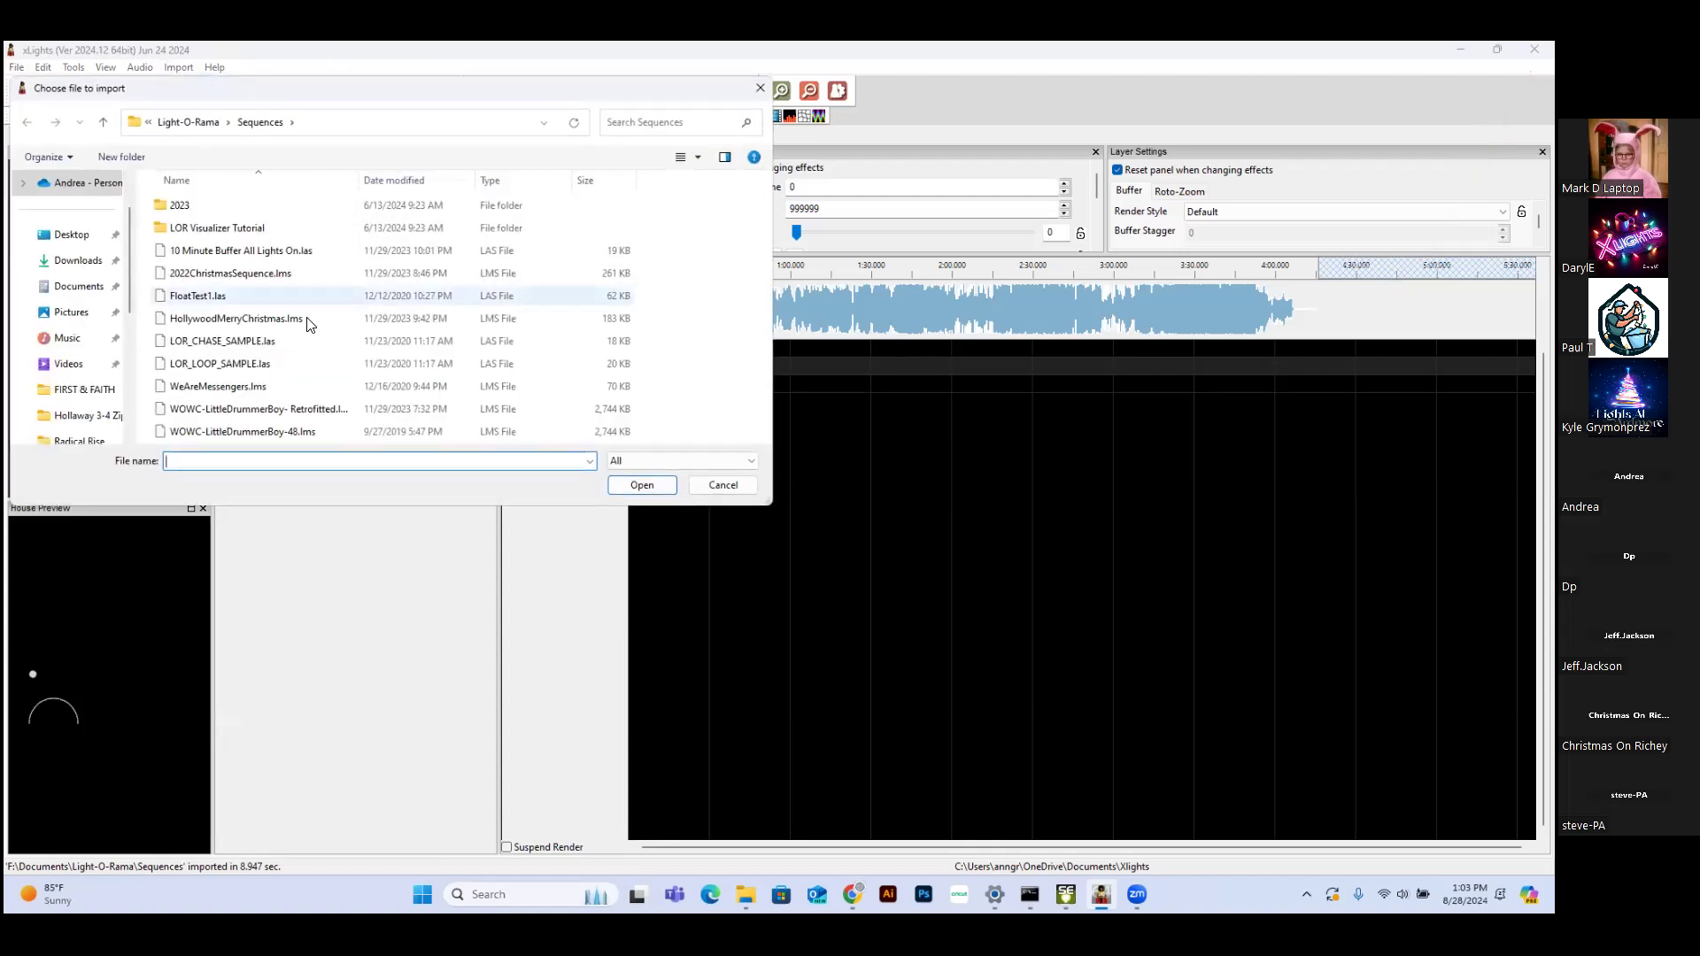
pyautogui.doubleClick(320, 409)
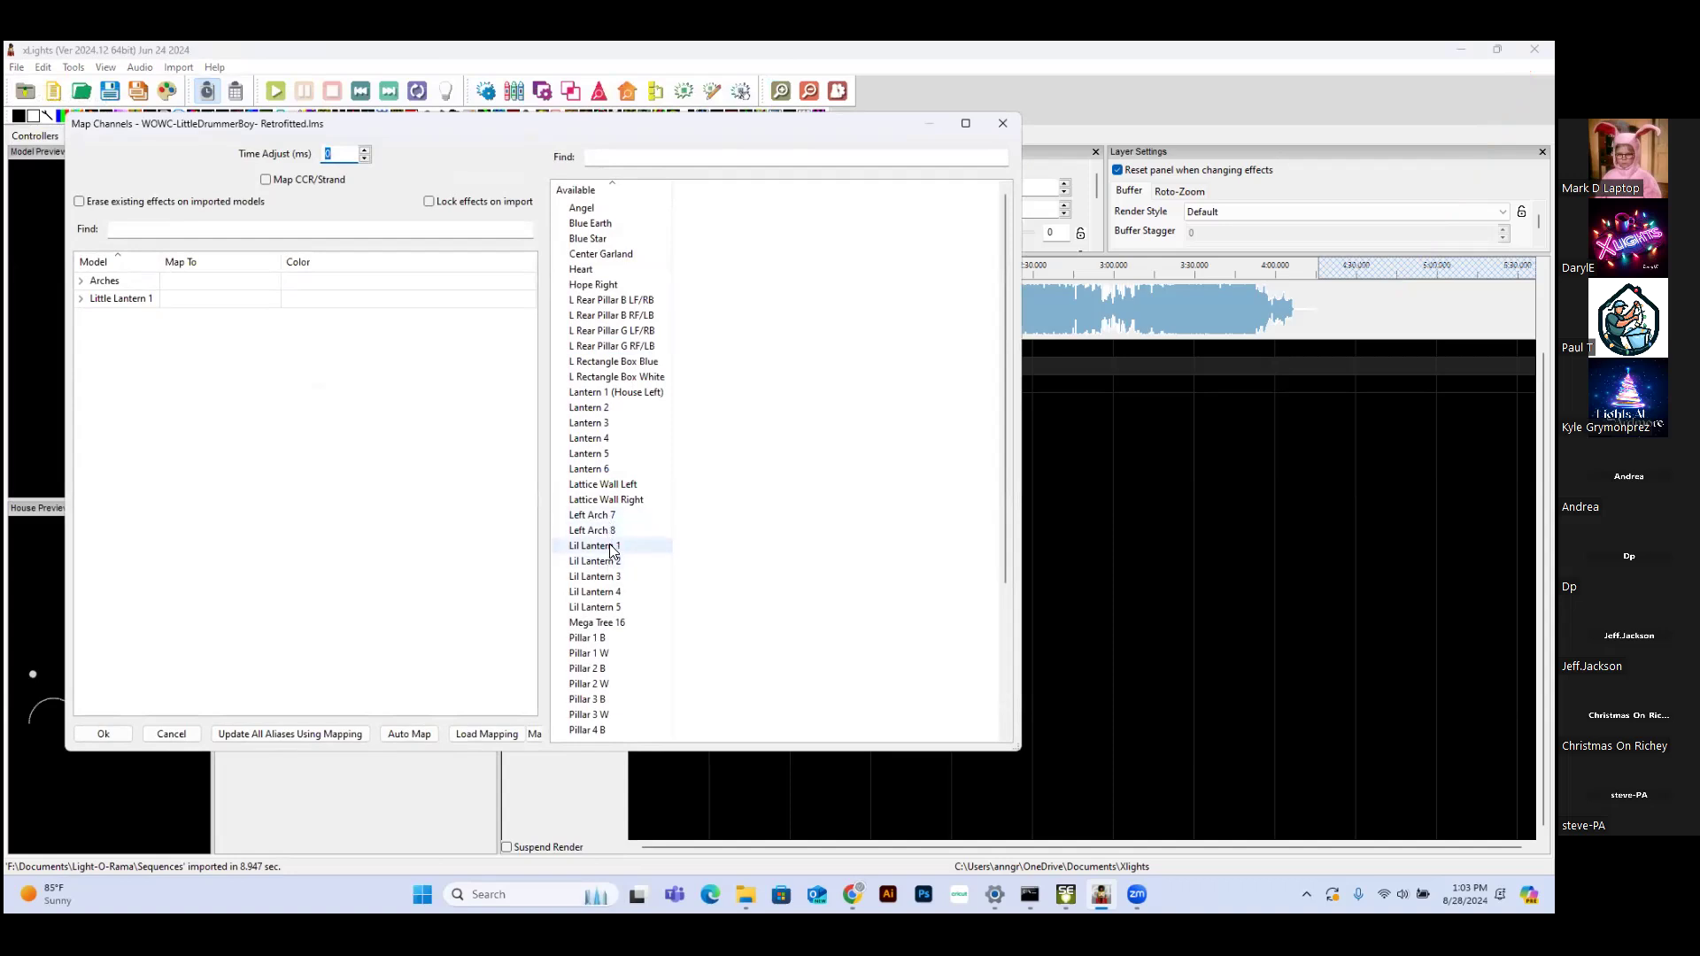
pyautogui.click(611, 548)
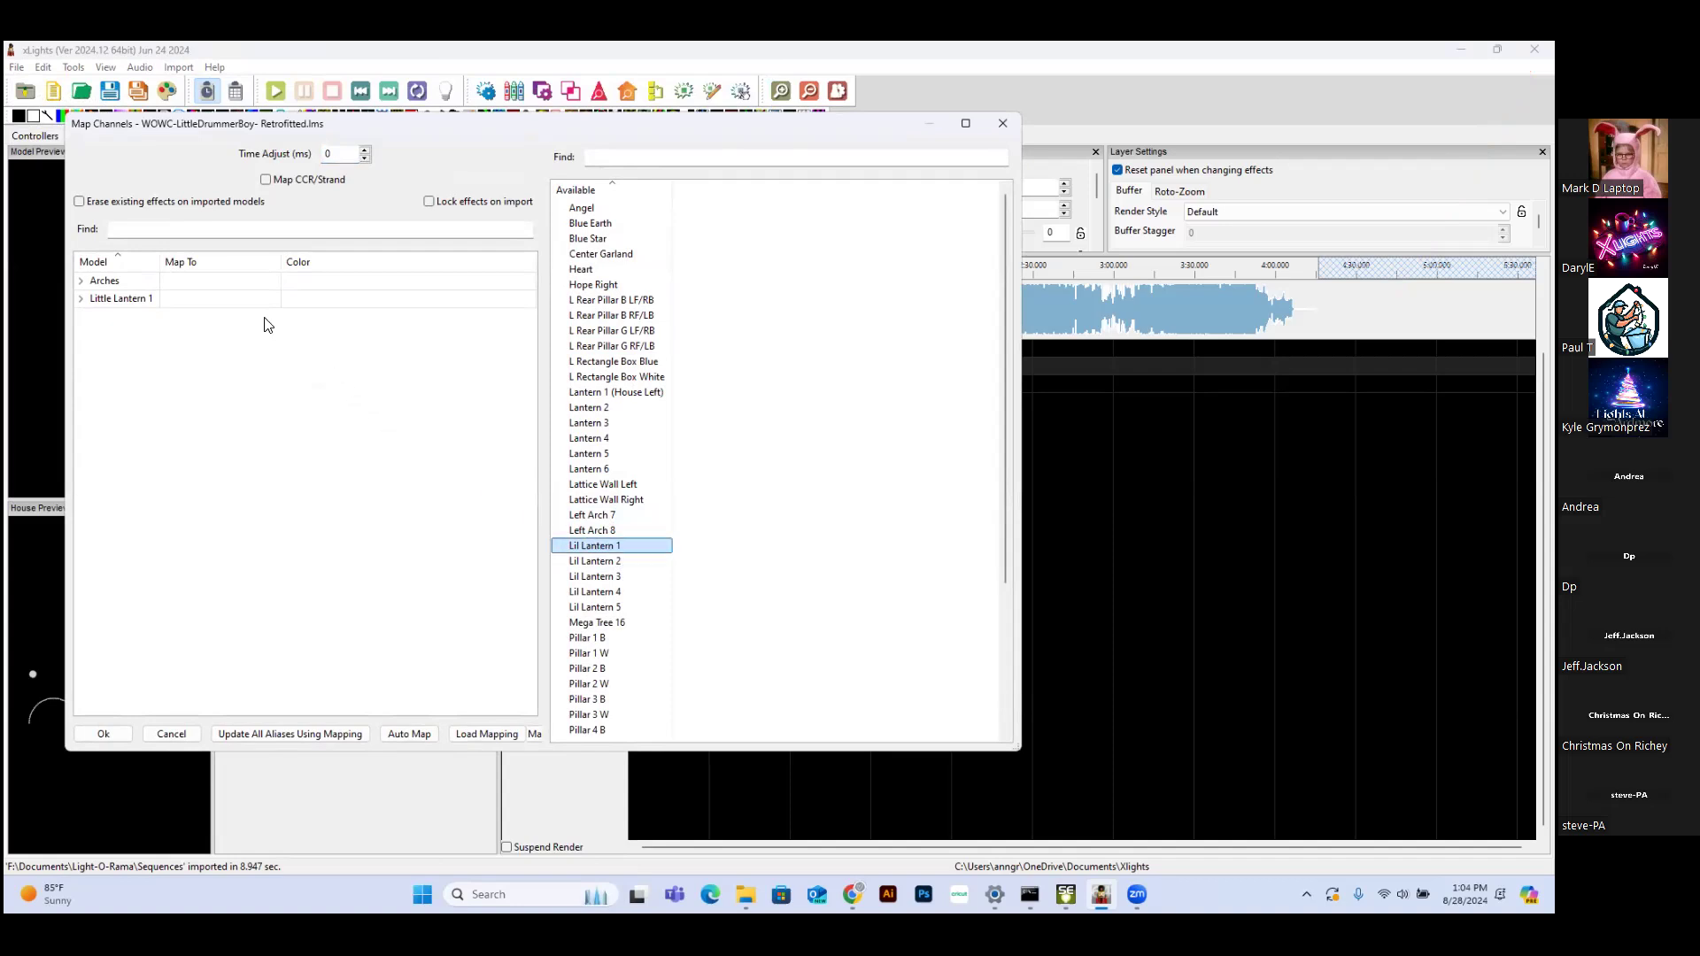
pyautogui.click(245, 301)
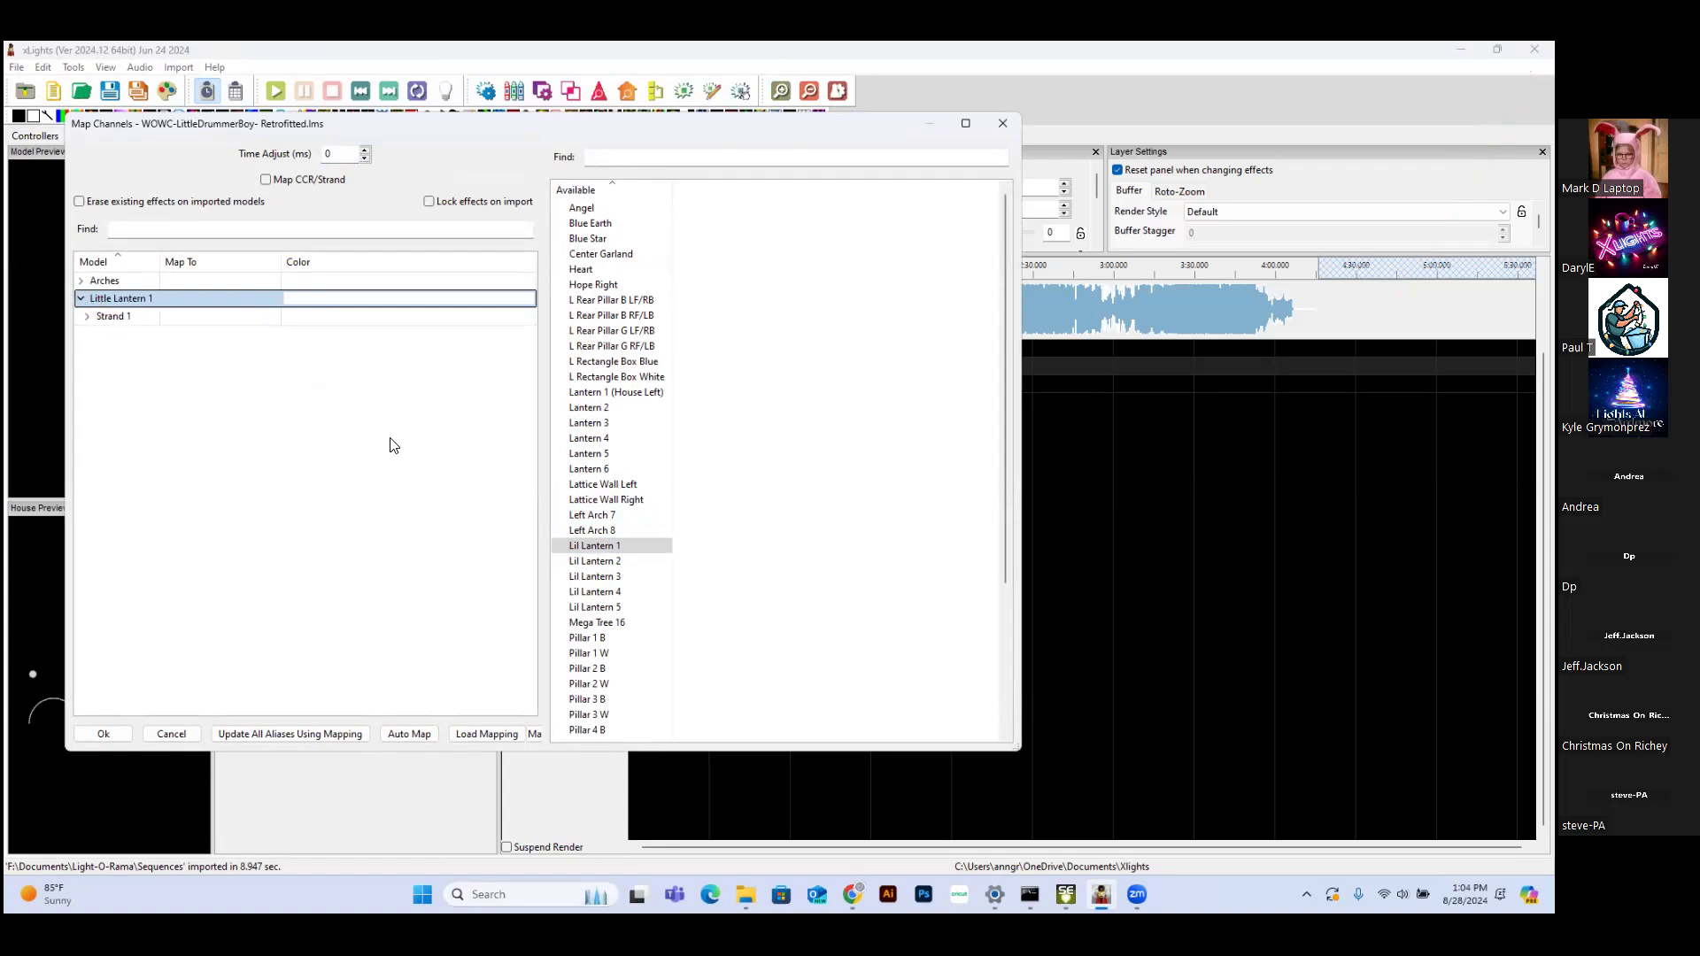
pyautogui.click(583, 547)
pyautogui.doubleClick(583, 547)
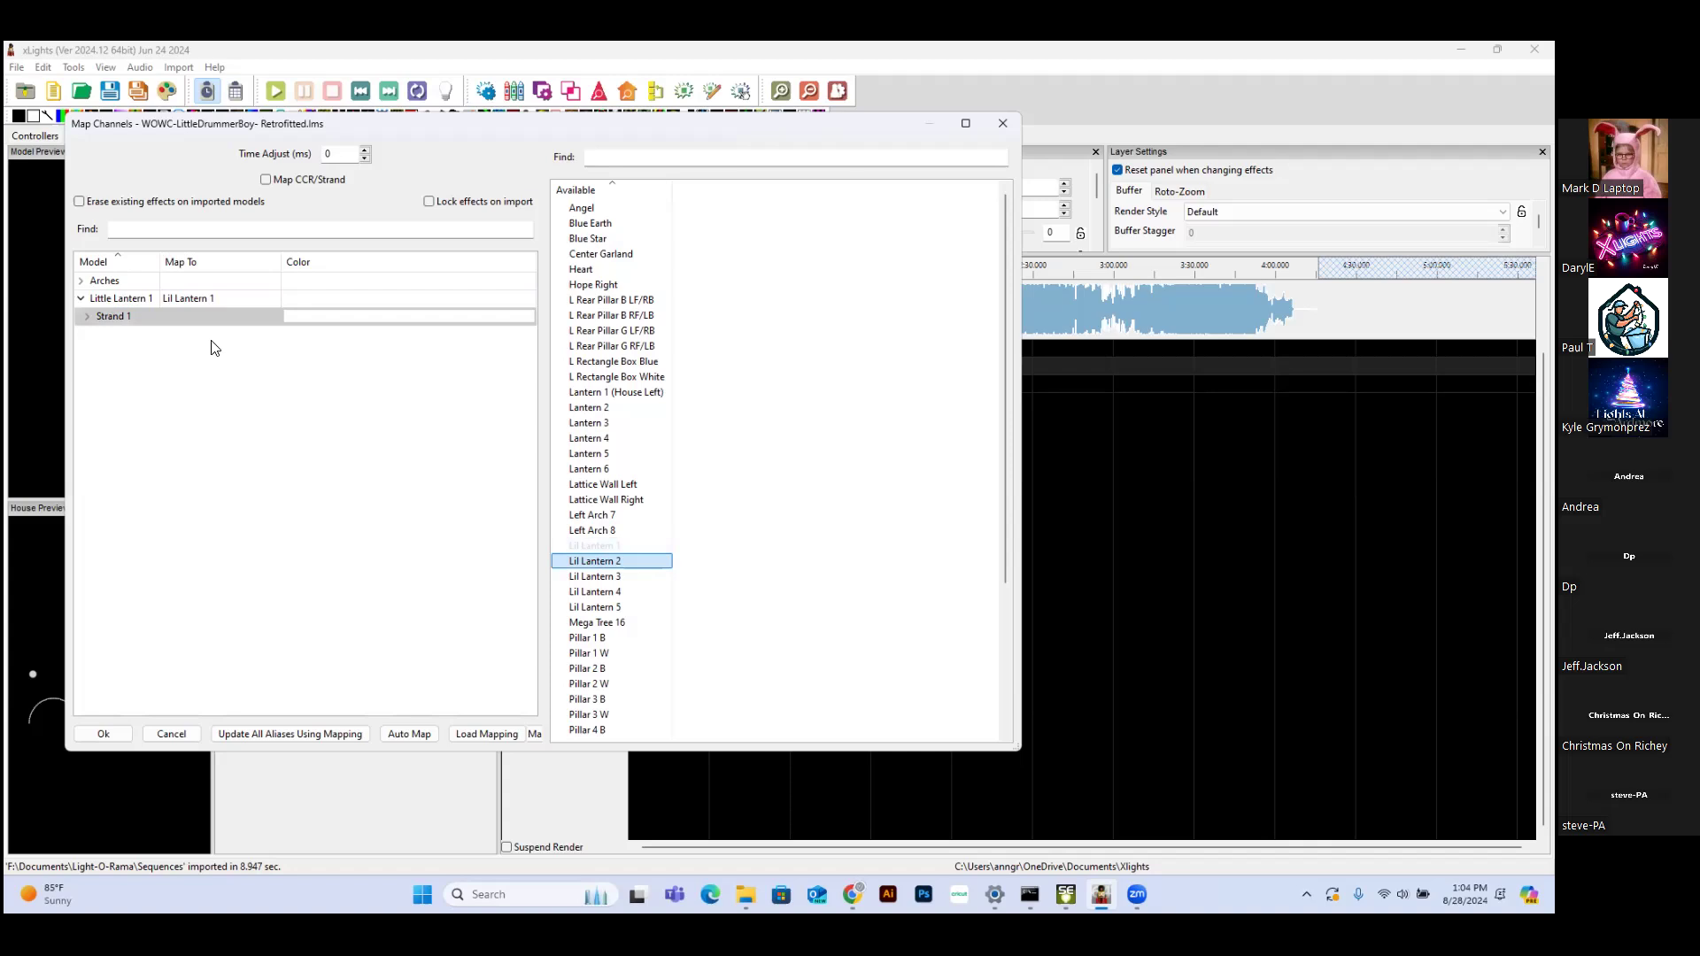
# Remap the Little Lantern 1 model to the Lil Lantern 2 channel and switch it back to Lil Lantern 1
pyautogui.click(133, 299)
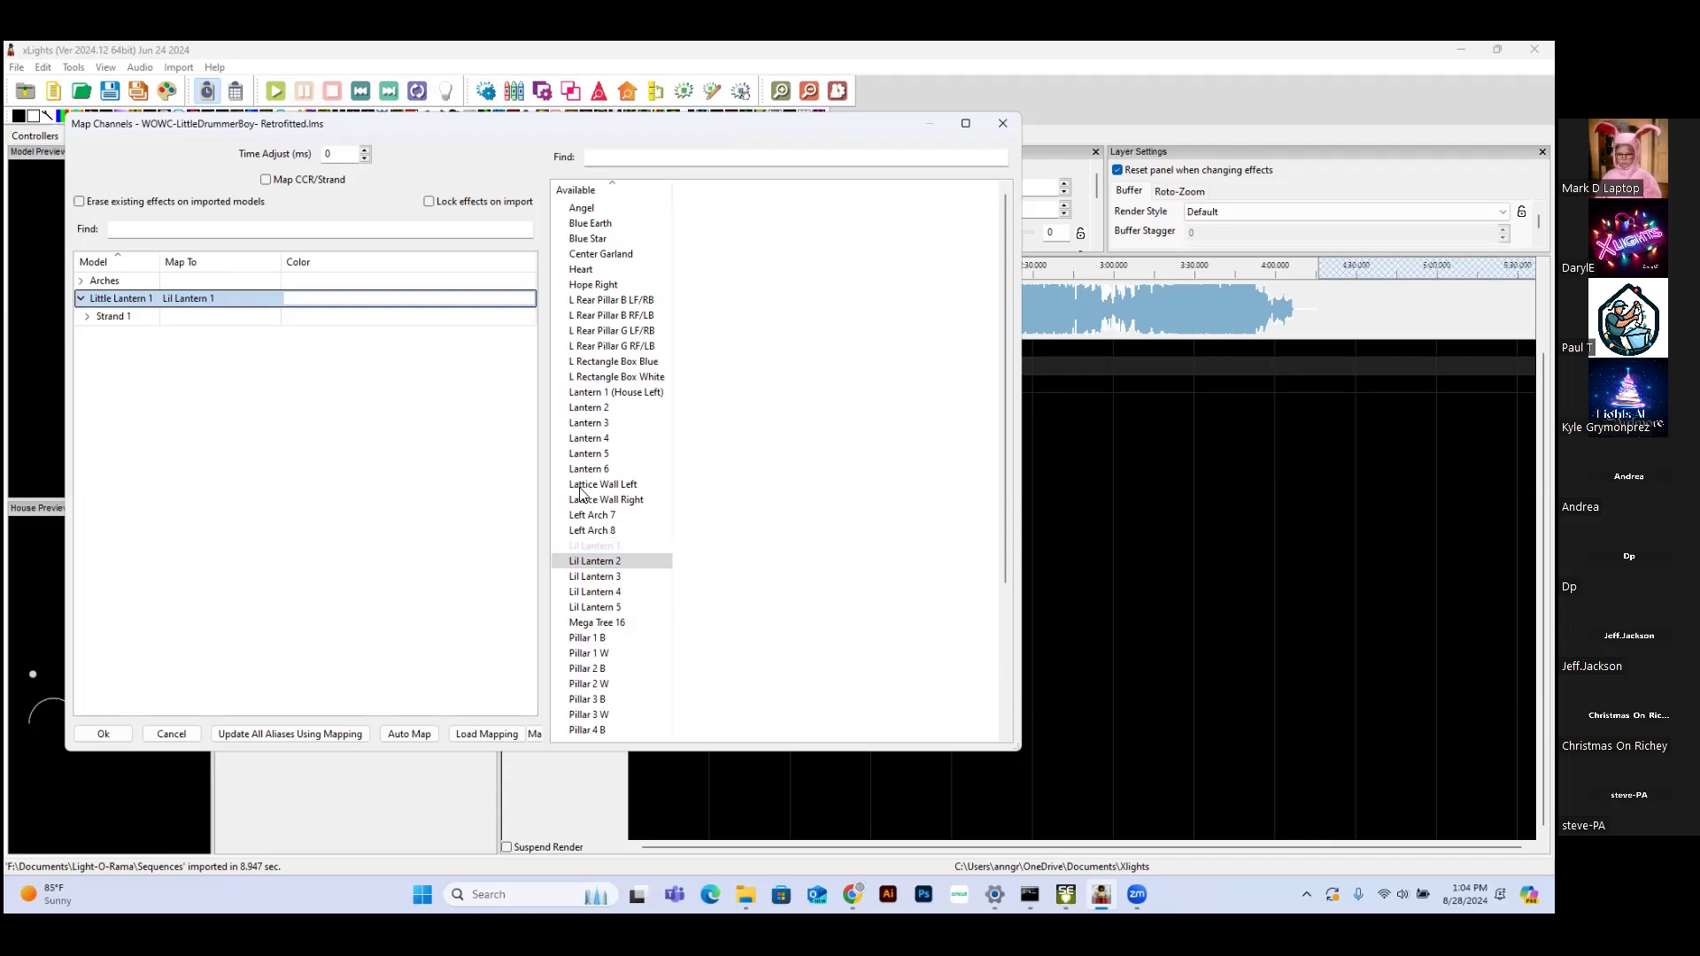
pyautogui.click(602, 564)
pyautogui.doubleClick(601, 564)
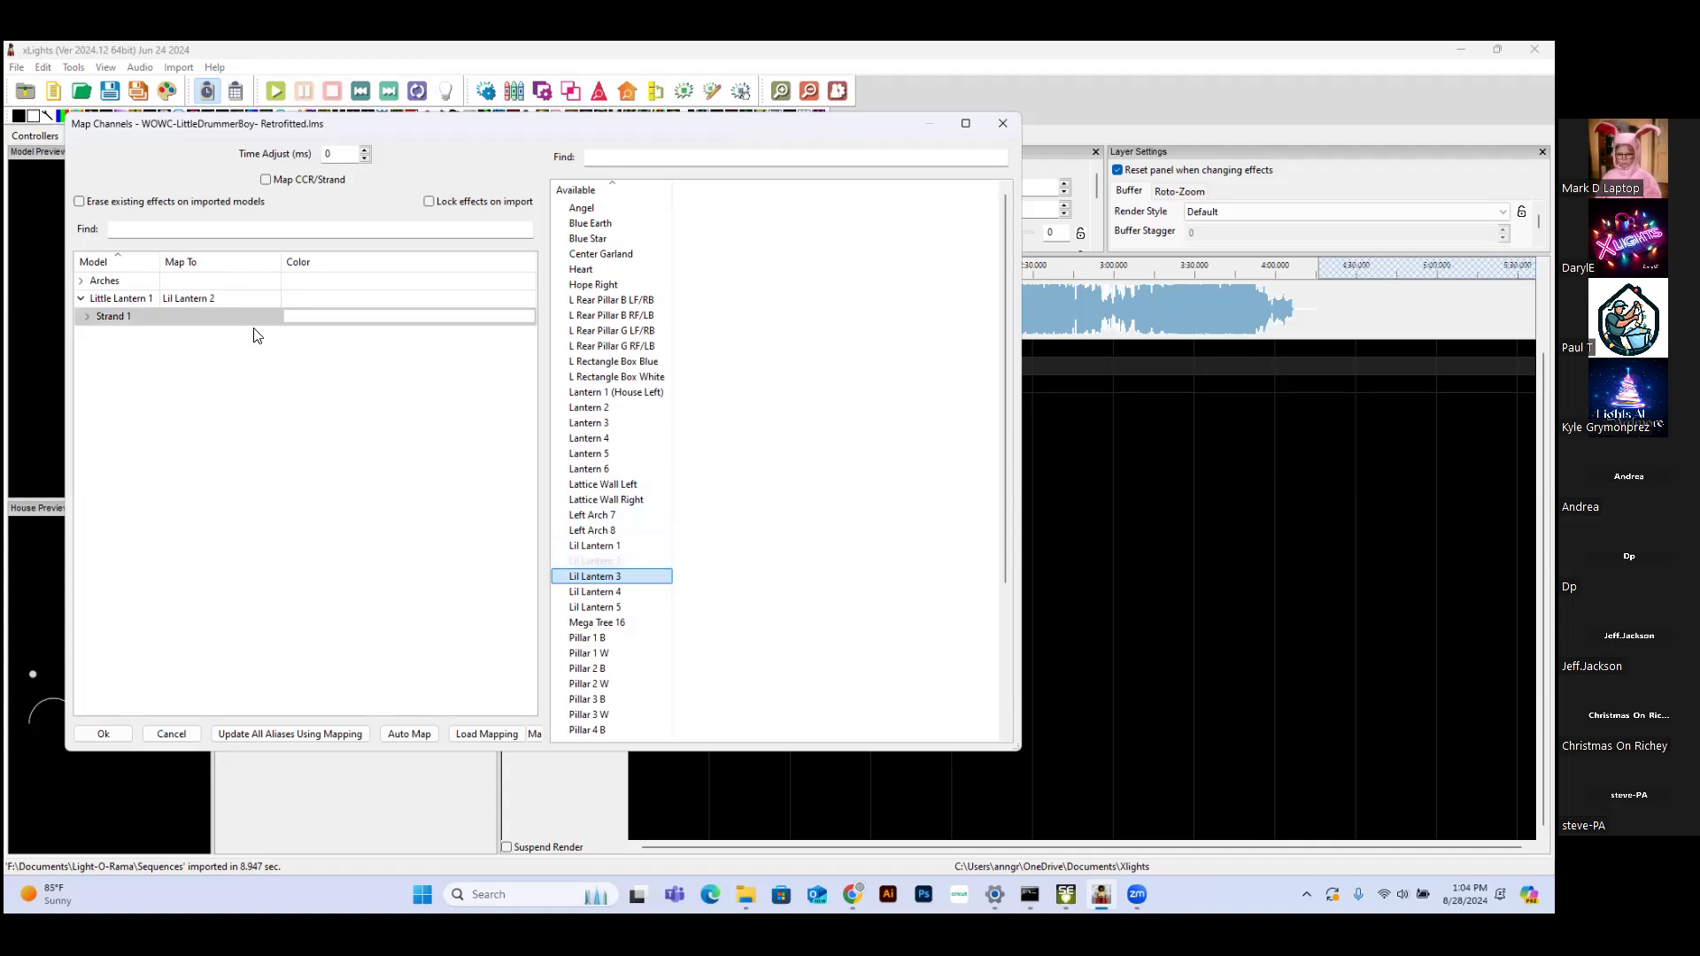
pyautogui.click(213, 299)
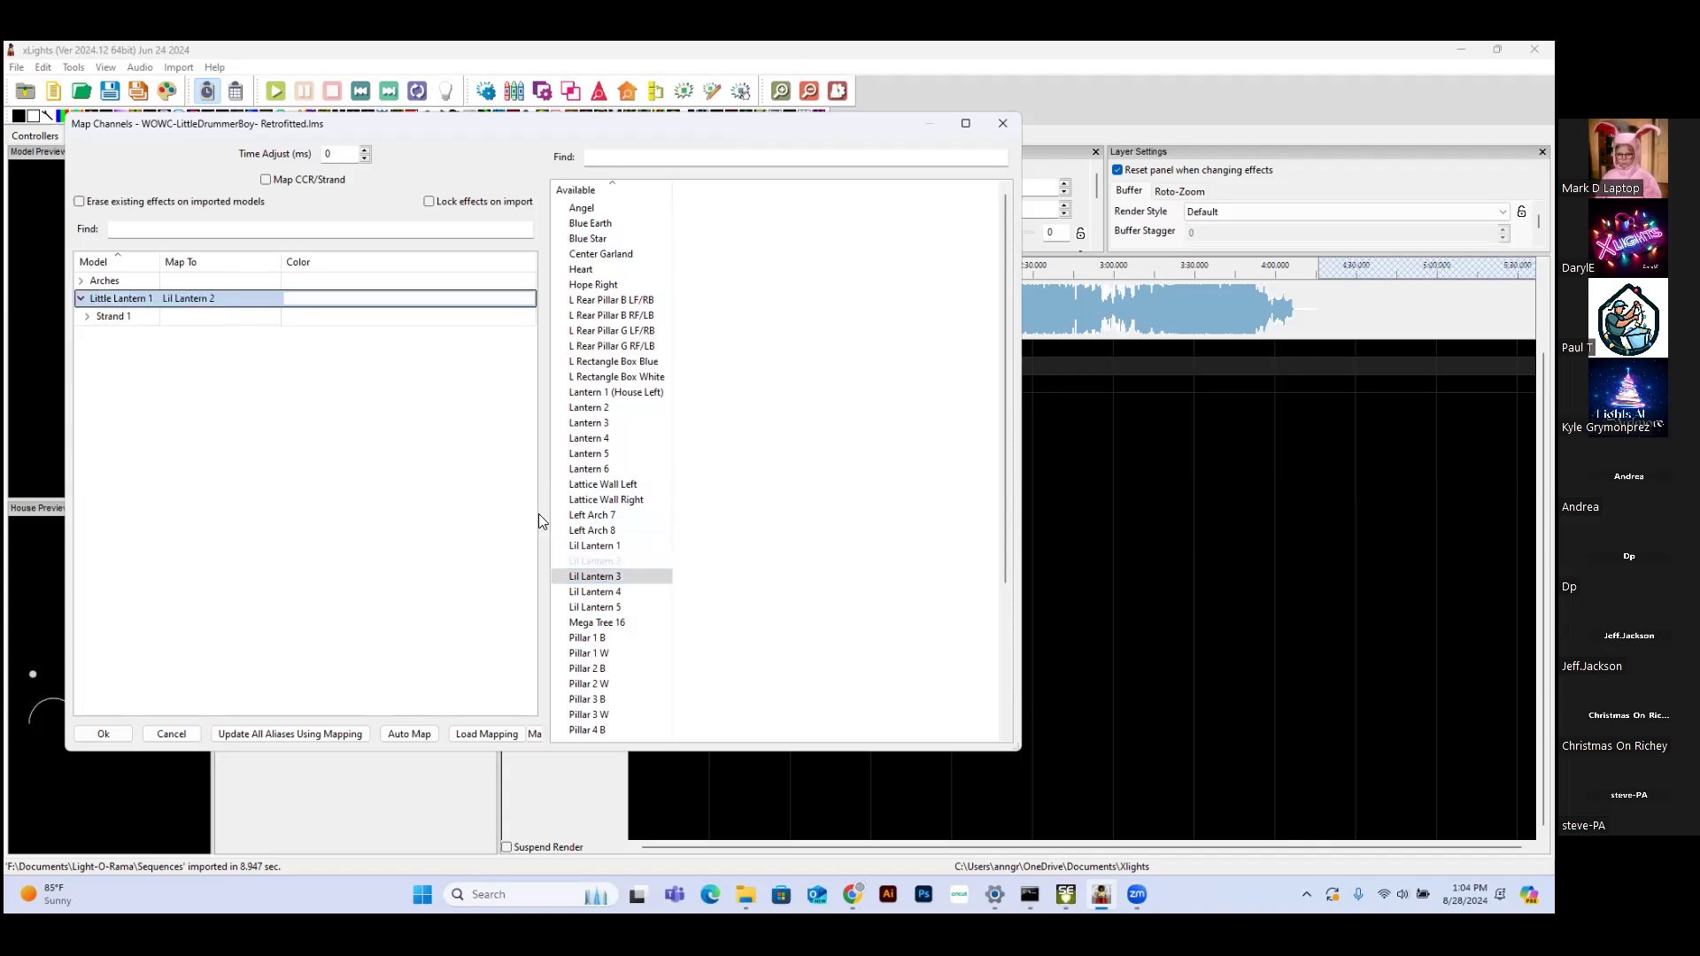
pyautogui.doubleClick(595, 545)
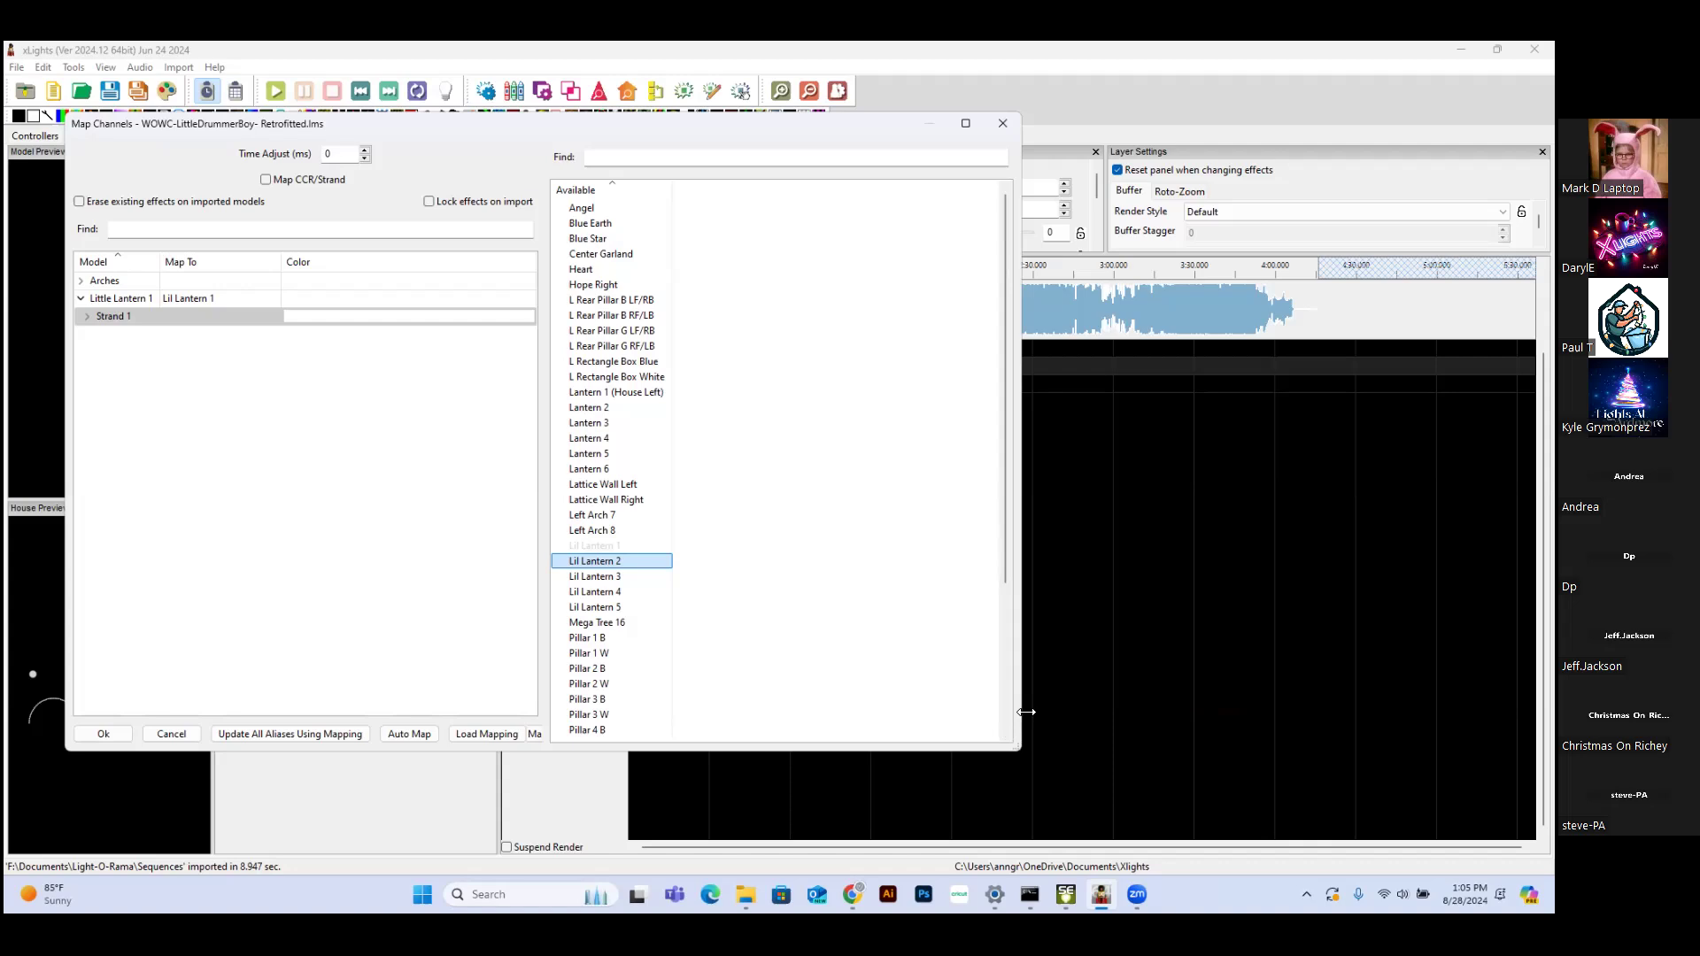
# Widen the channel mapping dialog and start saving the mapping with the file name LOR MAPPING Layout 2024
pyautogui.moveTo(1025, 712); pyautogui.dragTo(1229, 691)
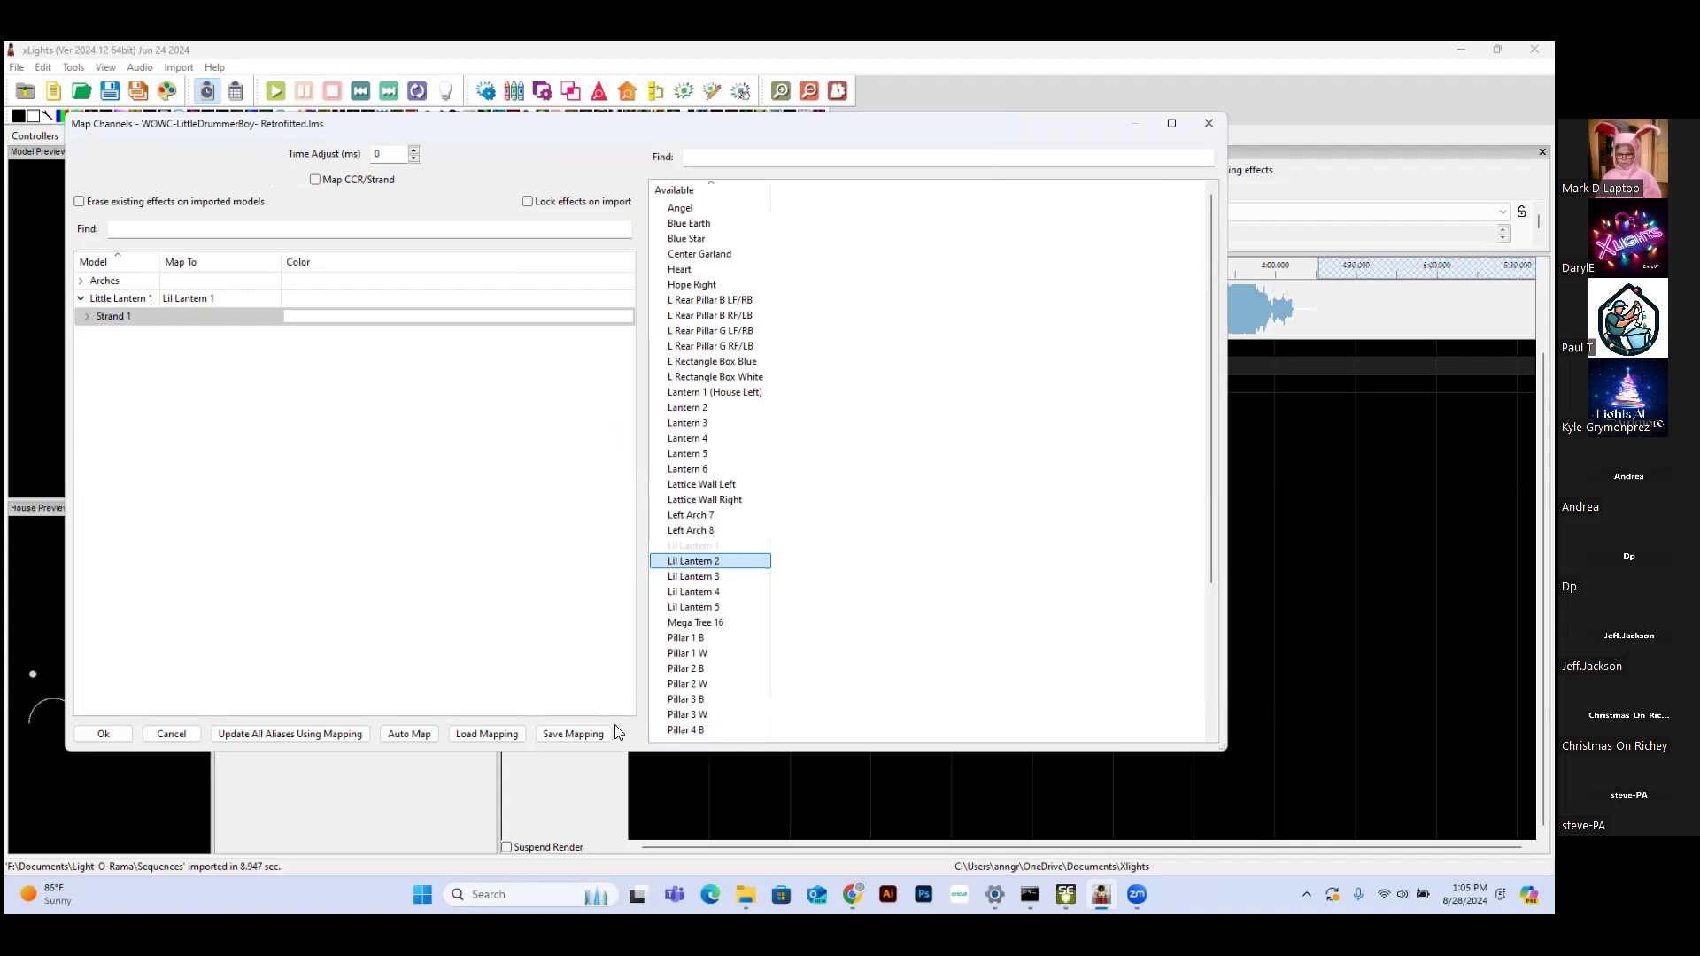
pyautogui.click(574, 734)
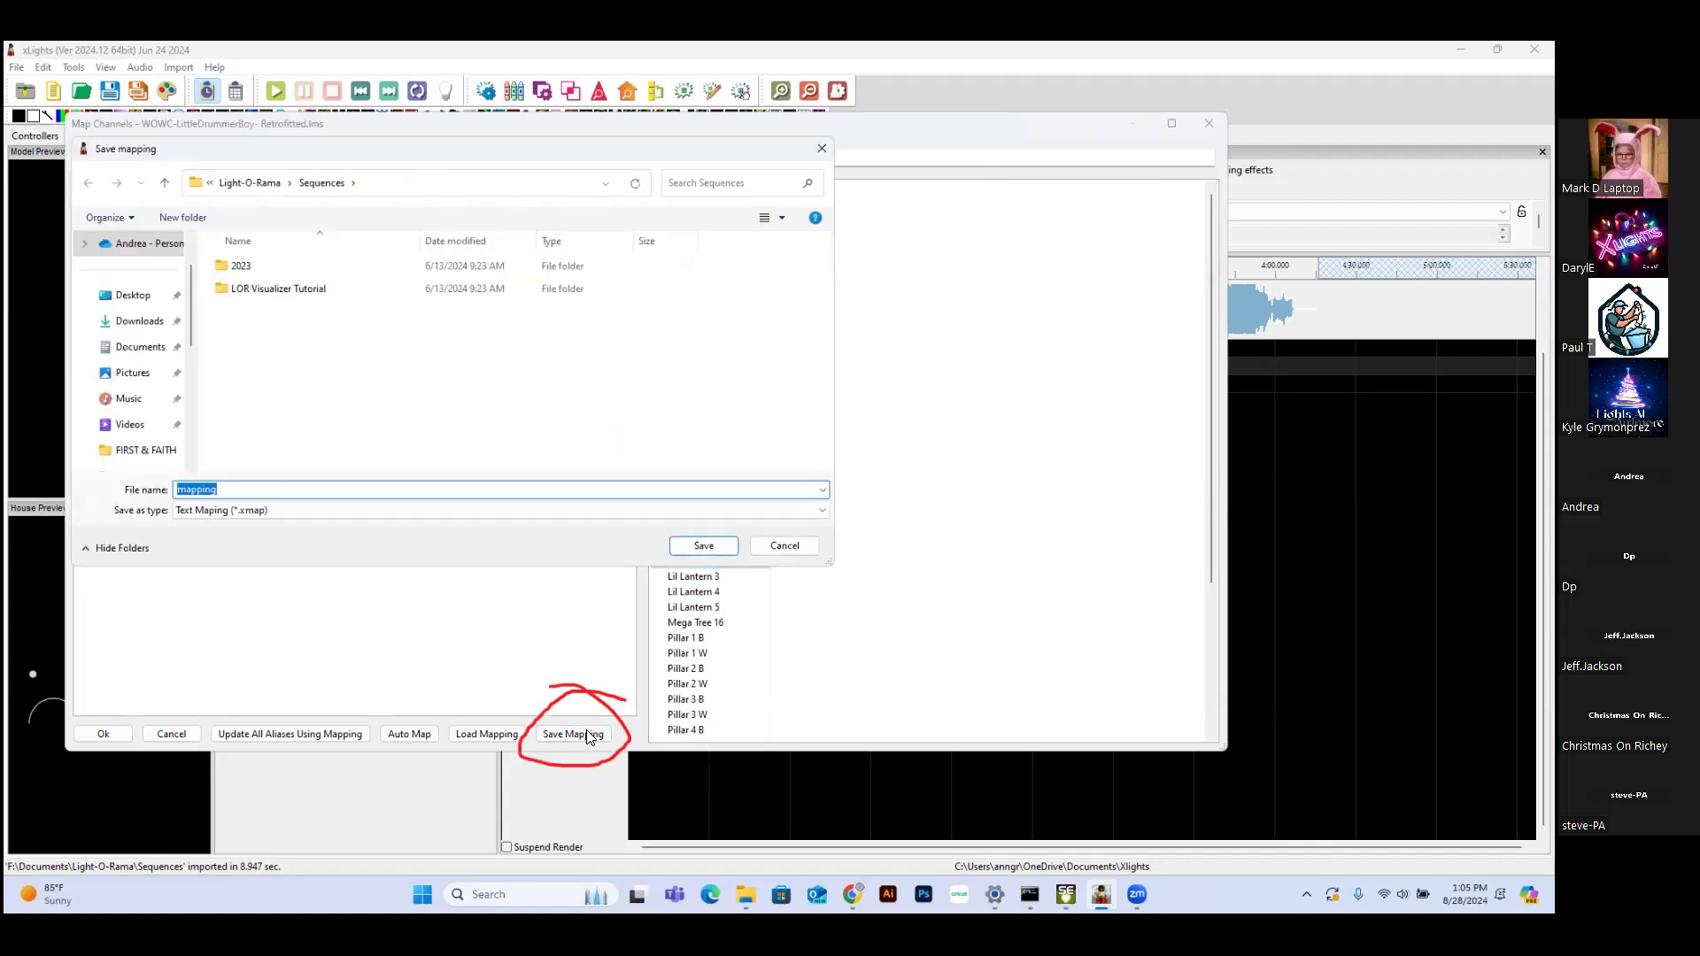
pyautogui.press('BackSpace')
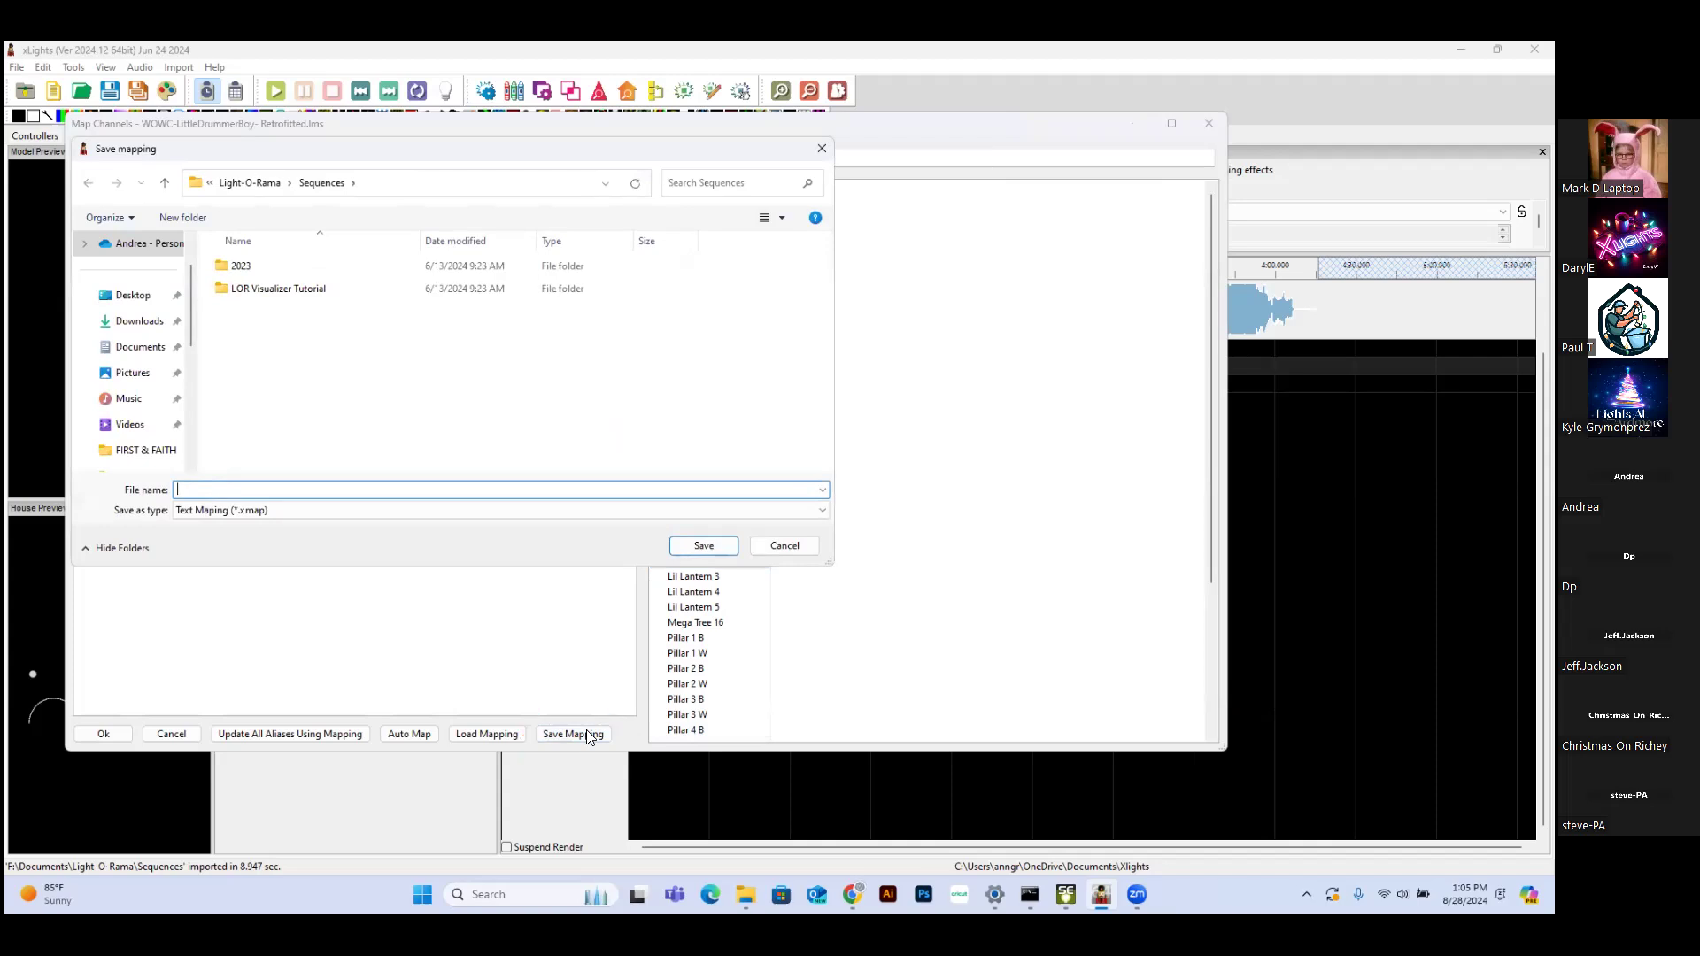
pyautogui.write('Little D')
pyautogui.press('BackSpace')
pyautogui.press('BackSpace')
pyautogui.press('BackSpace')
pyautogui.press('BackSpace')
pyautogui.press('BackSpace')
pyautogui.press('BackSpace')
pyautogui.press('BackSpace')
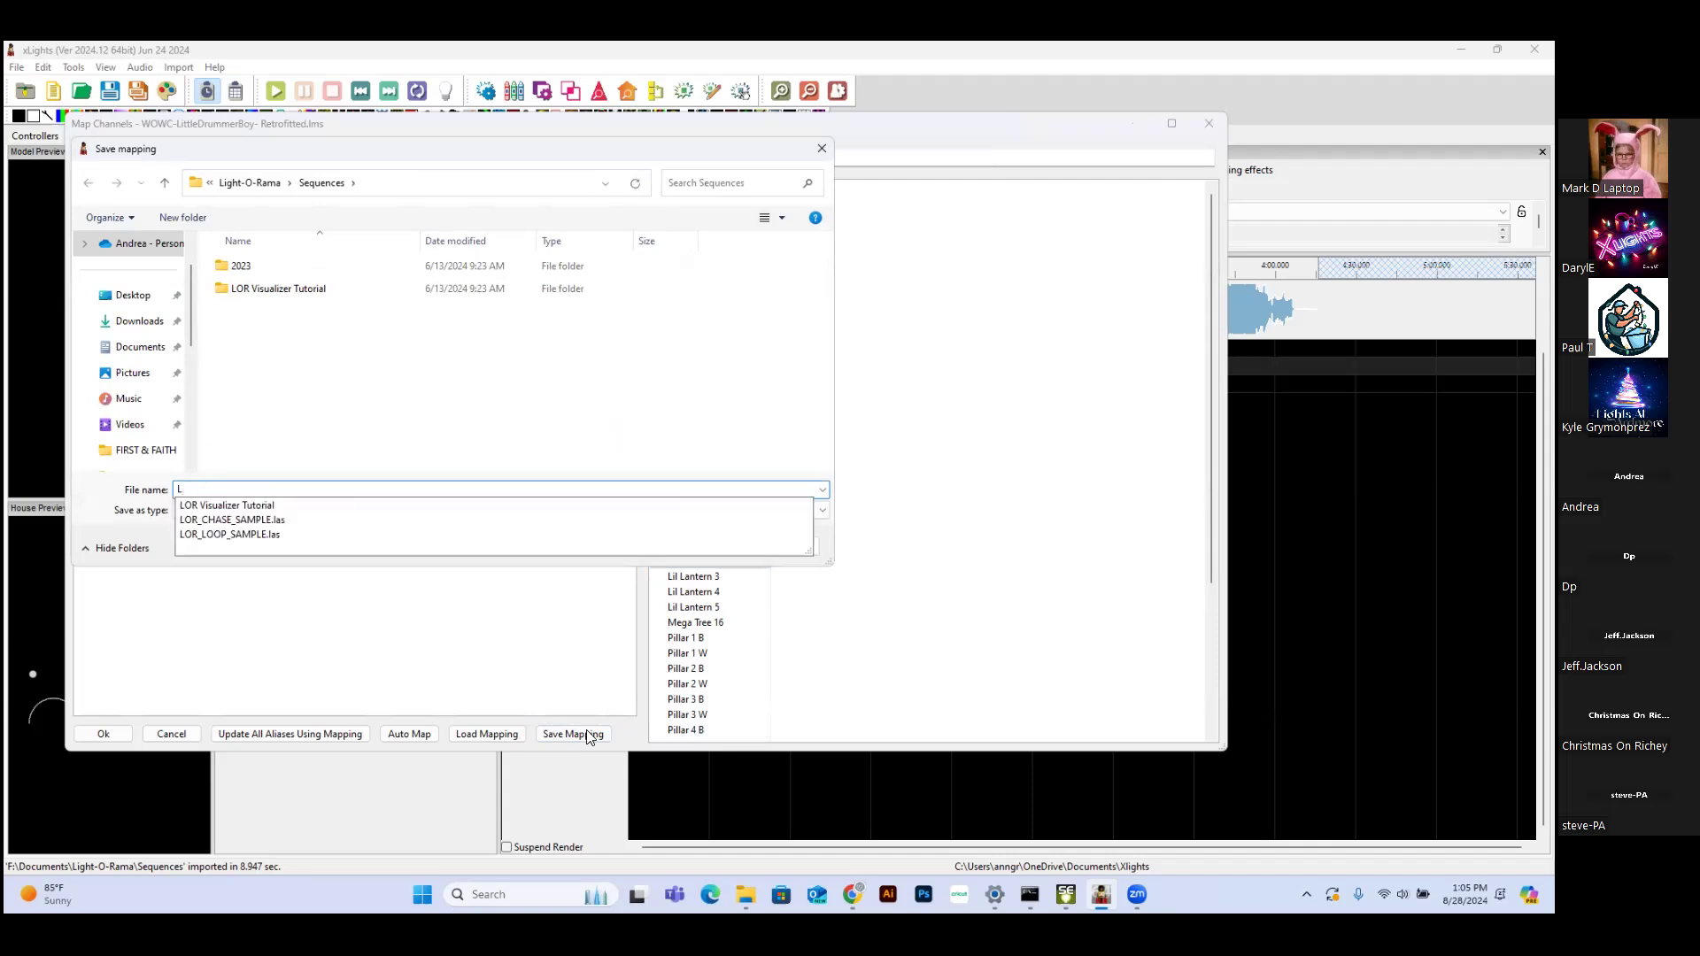
pyautogui.write('OR')
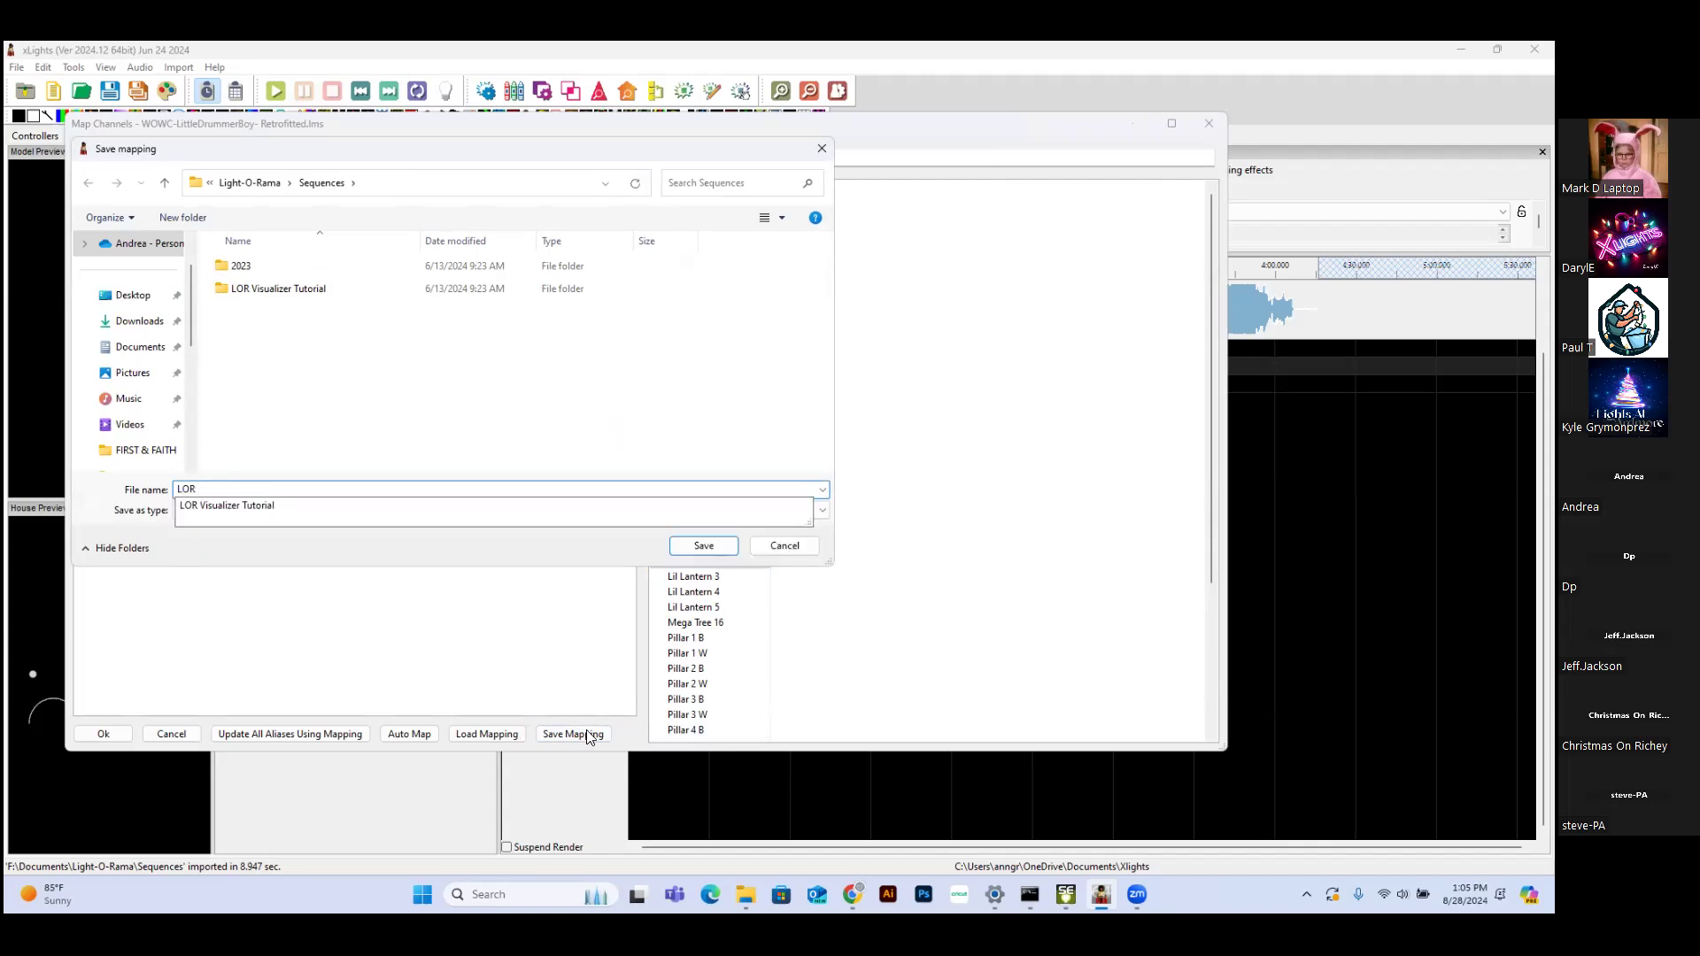
pyautogui.write(' MAPPING Layout 2024')
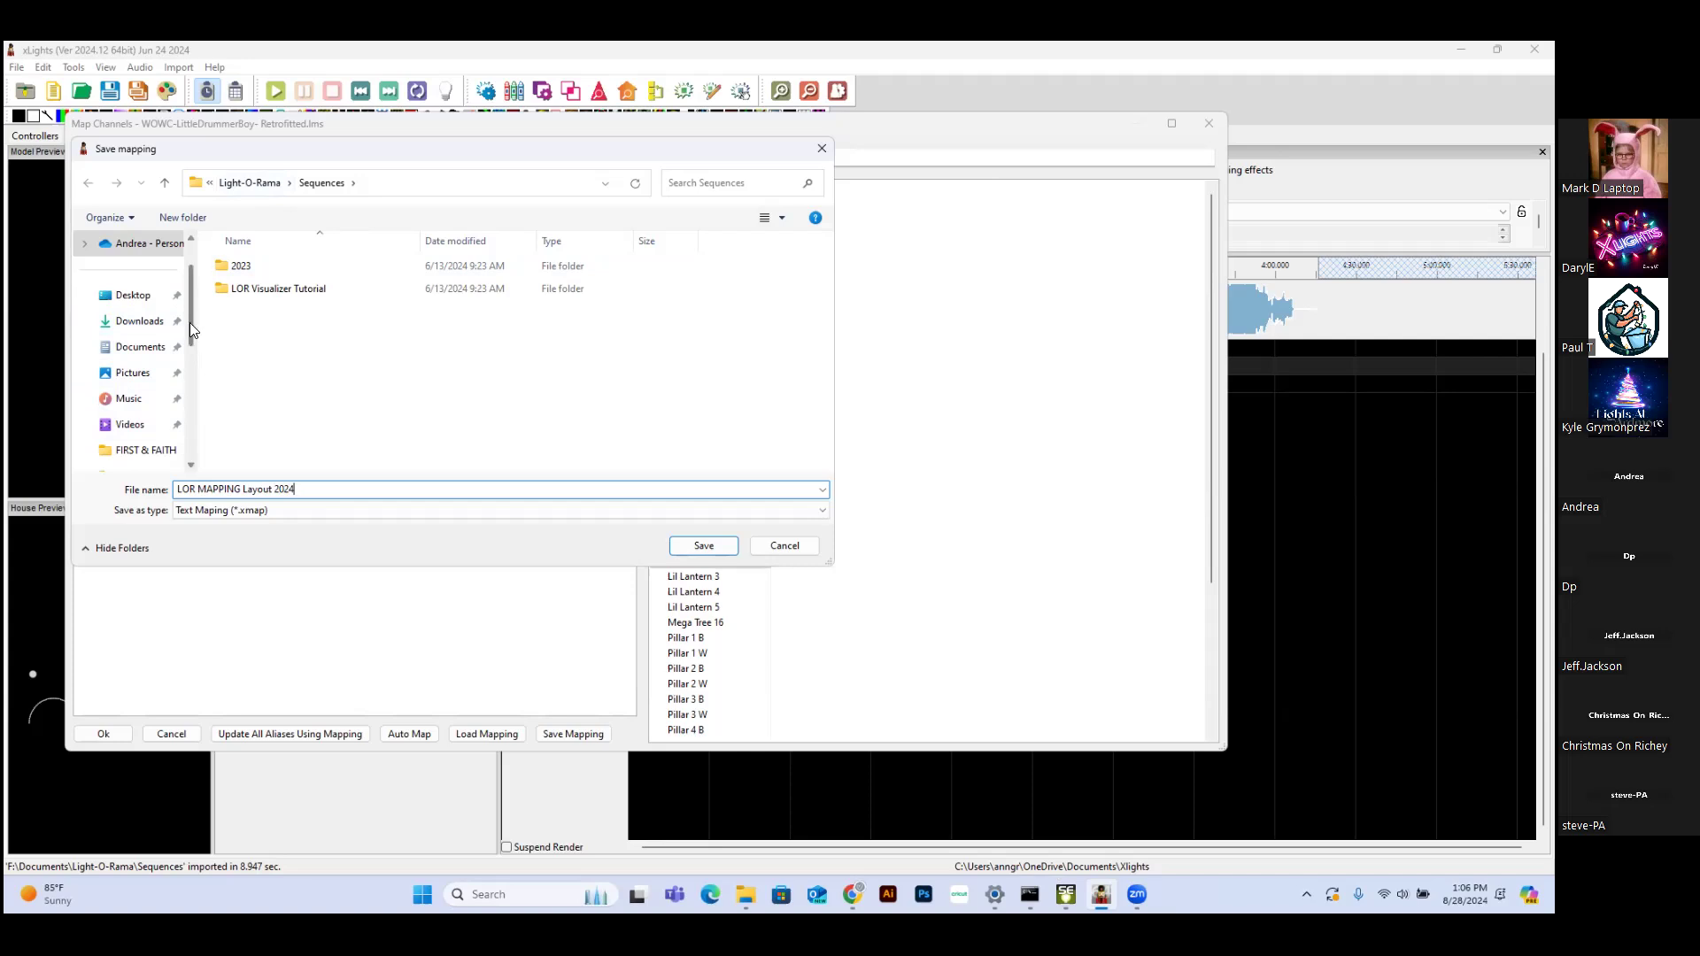
pyautogui.moveTo(190, 329); pyautogui.dragTo(193, 402)
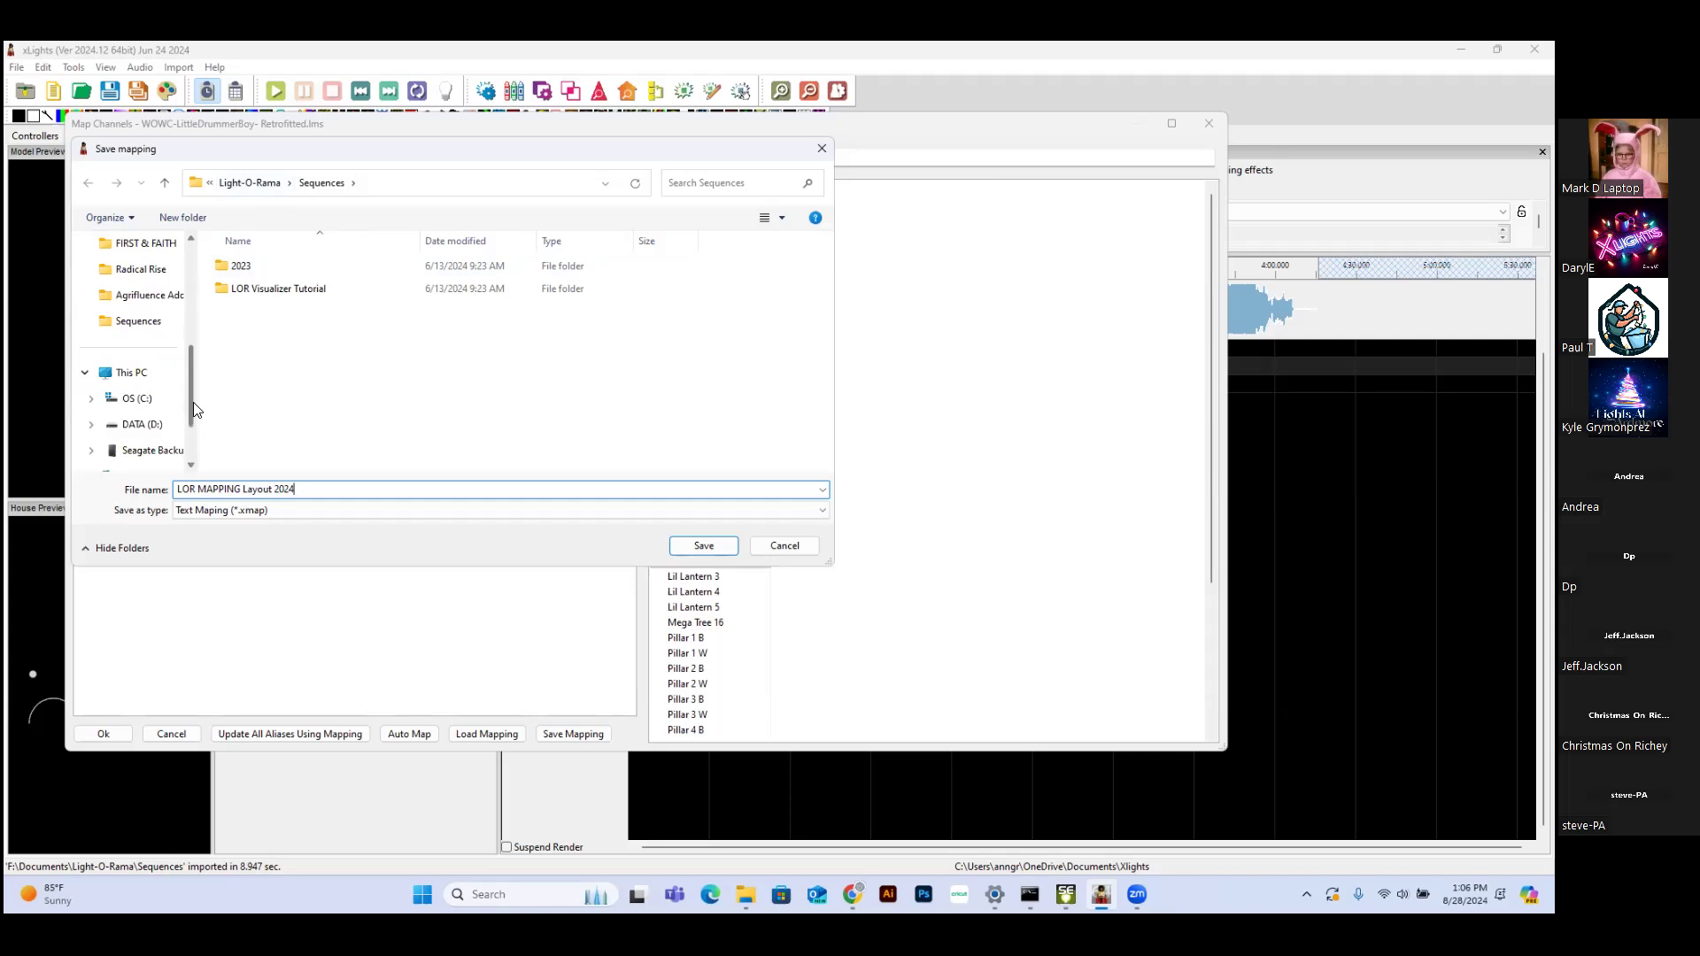
pyautogui.click(132, 428)
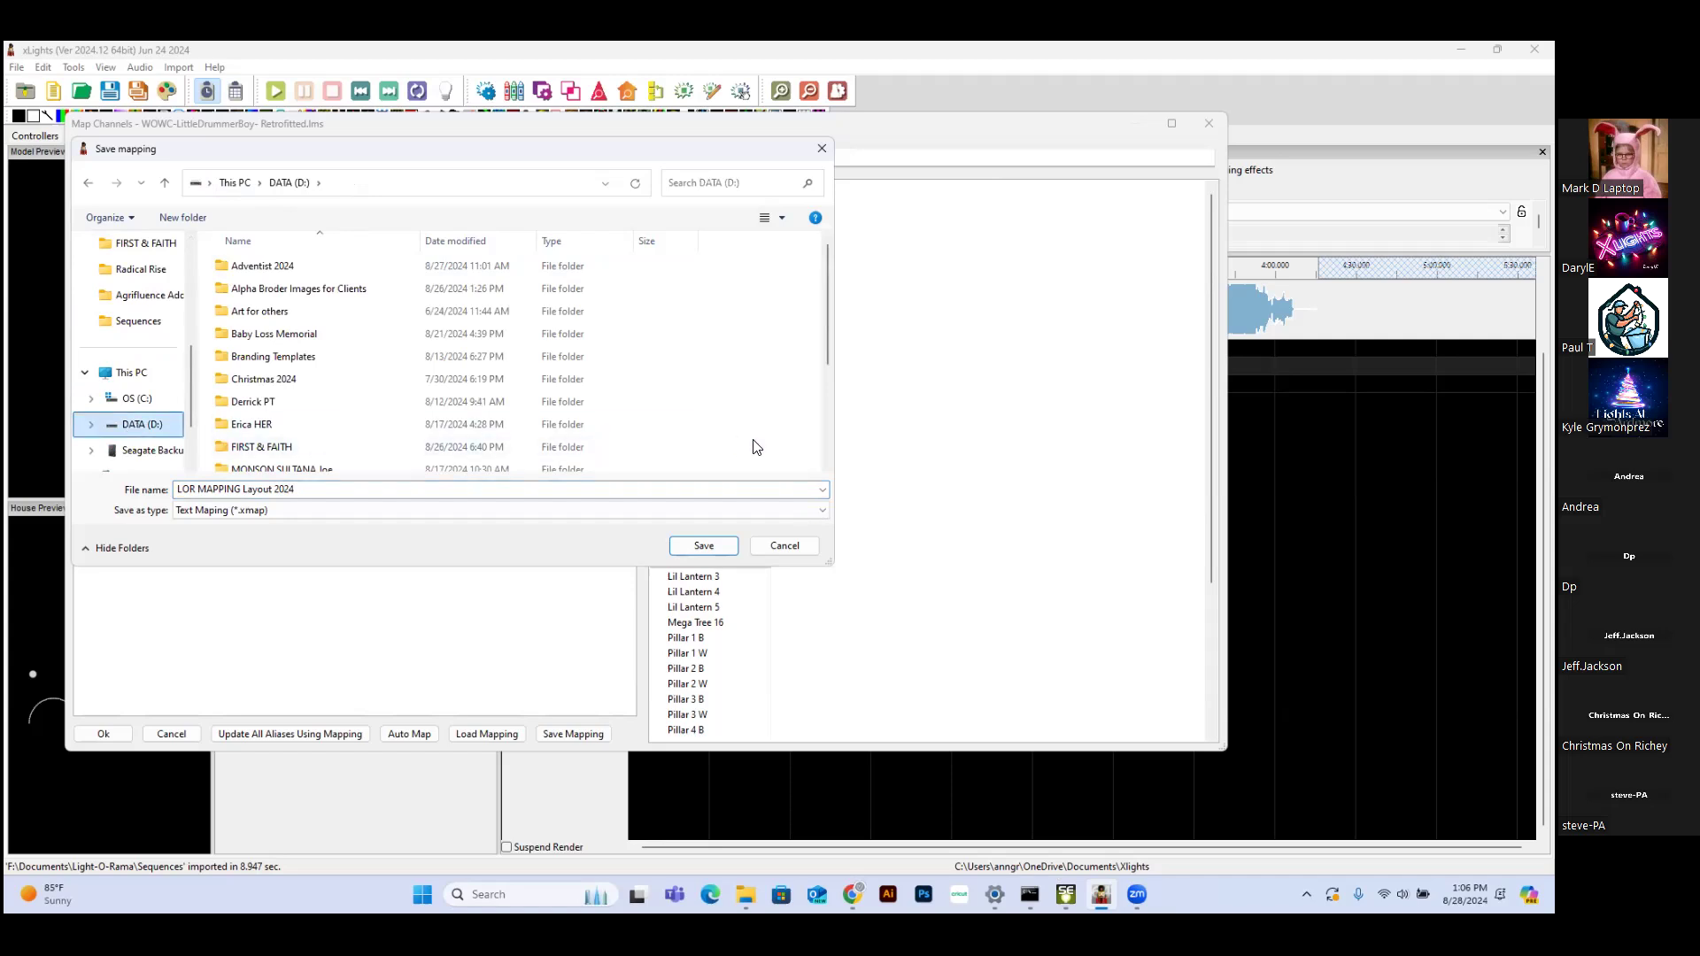
pyautogui.scroll(-3, 825, 460)
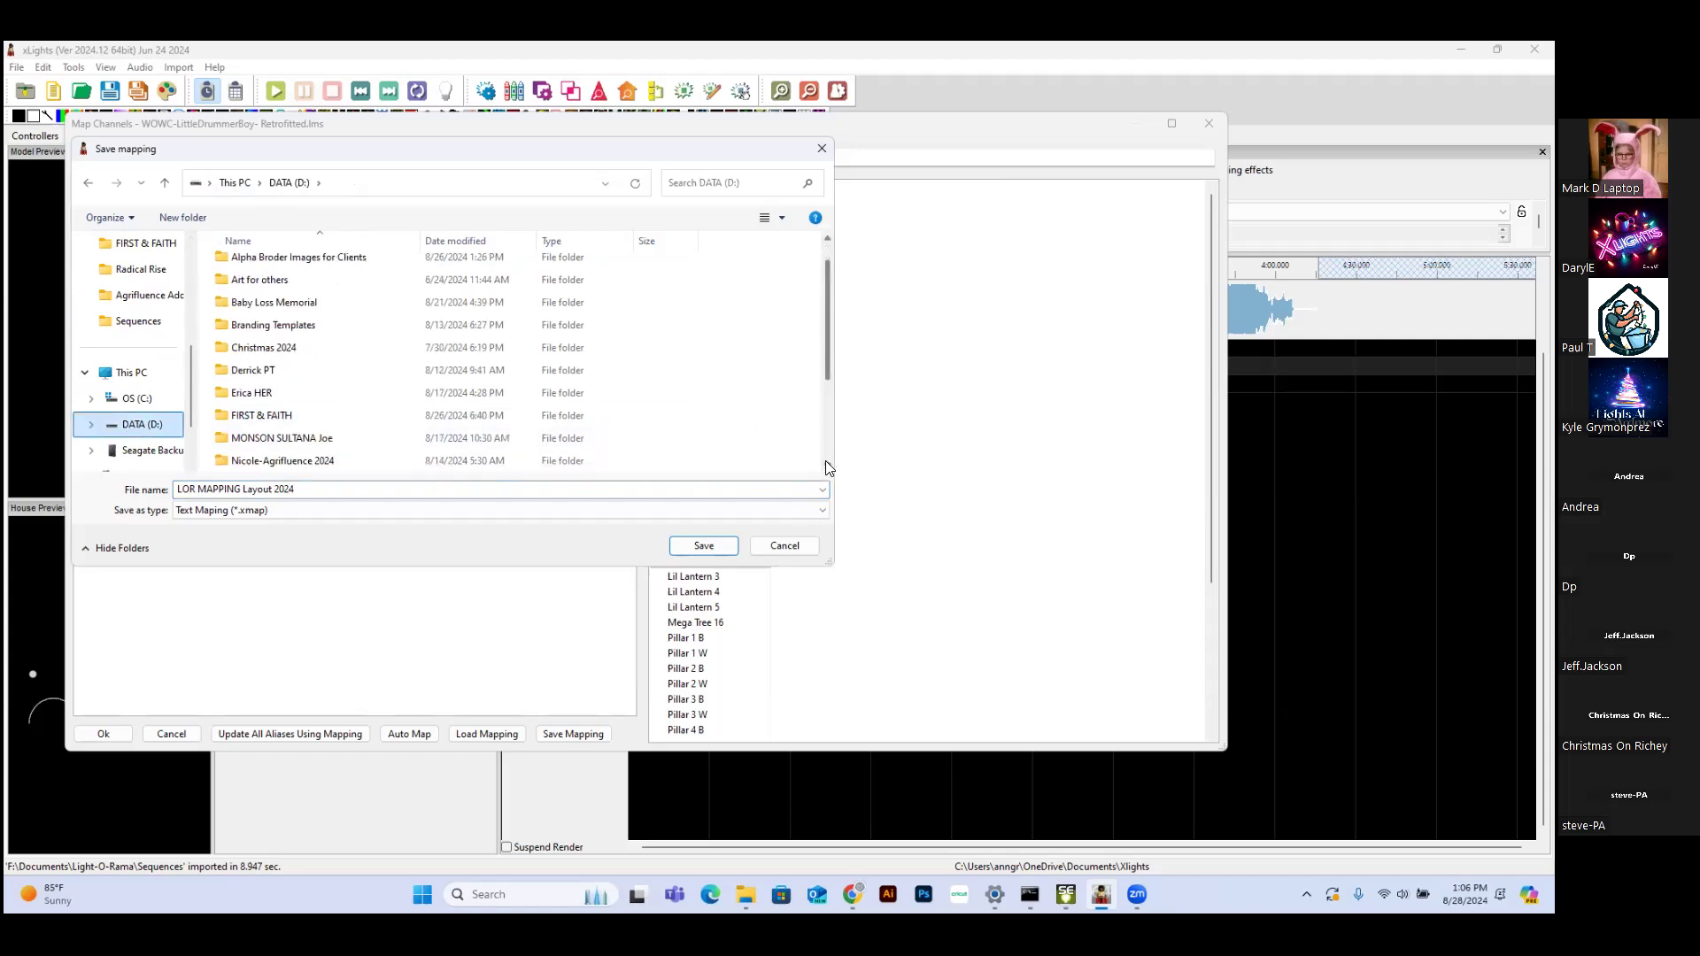
pyautogui.scroll(-1, 825, 461)
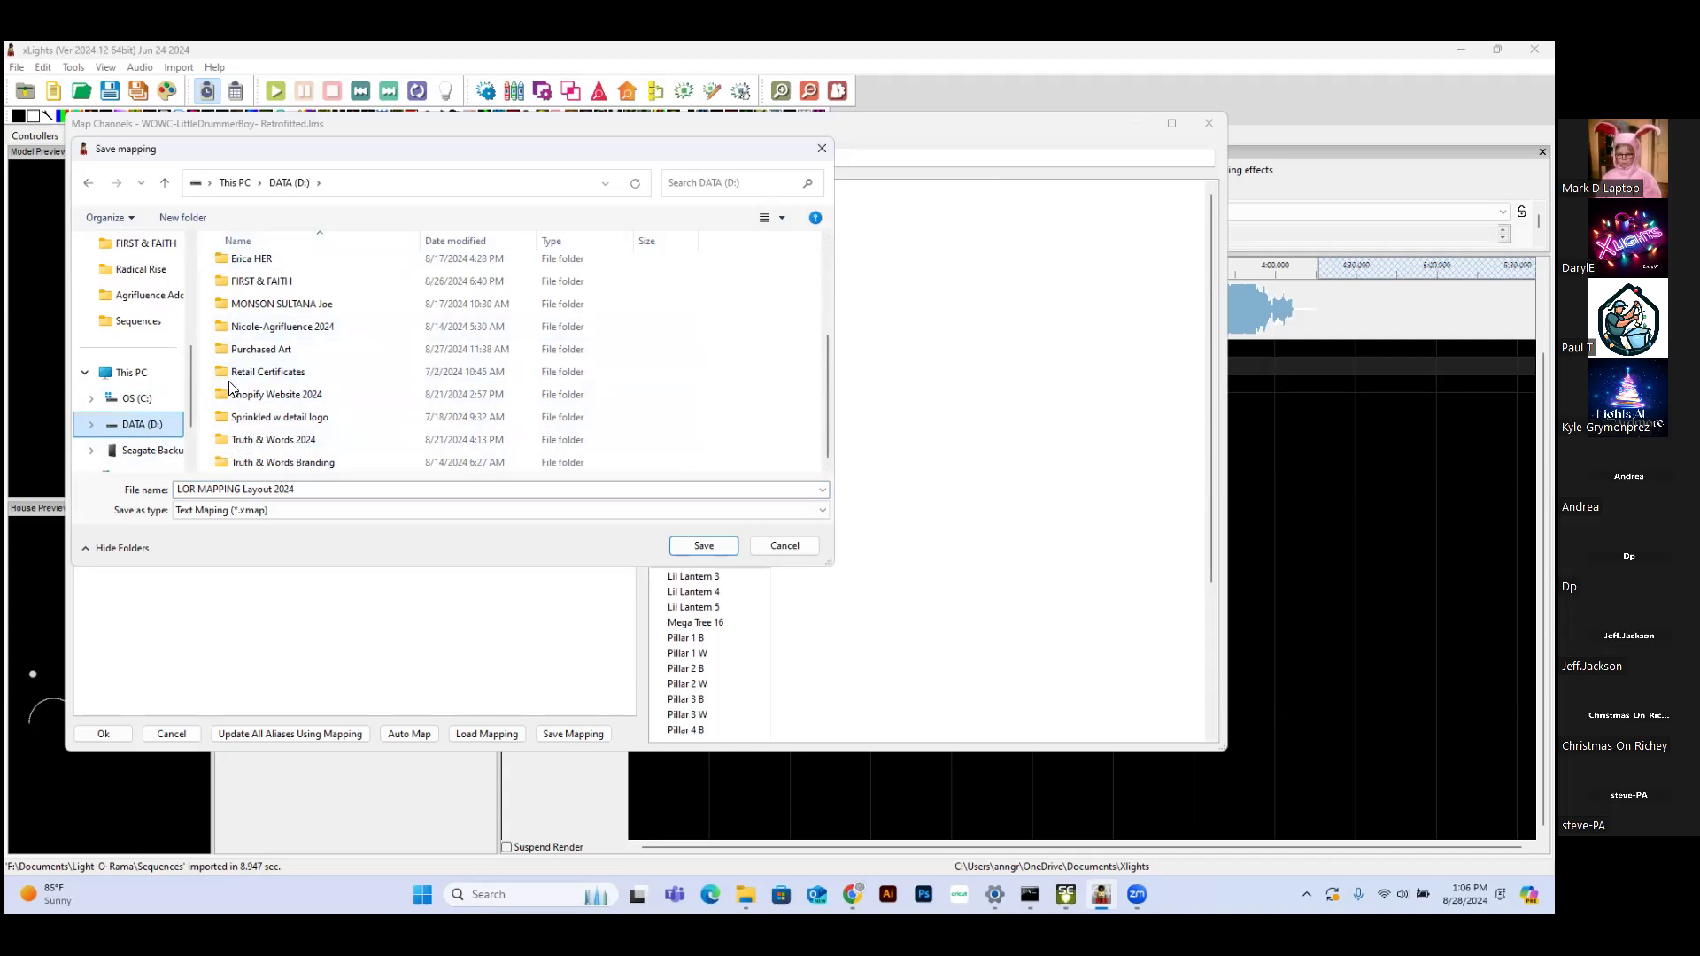
pyautogui.click(246, 235)
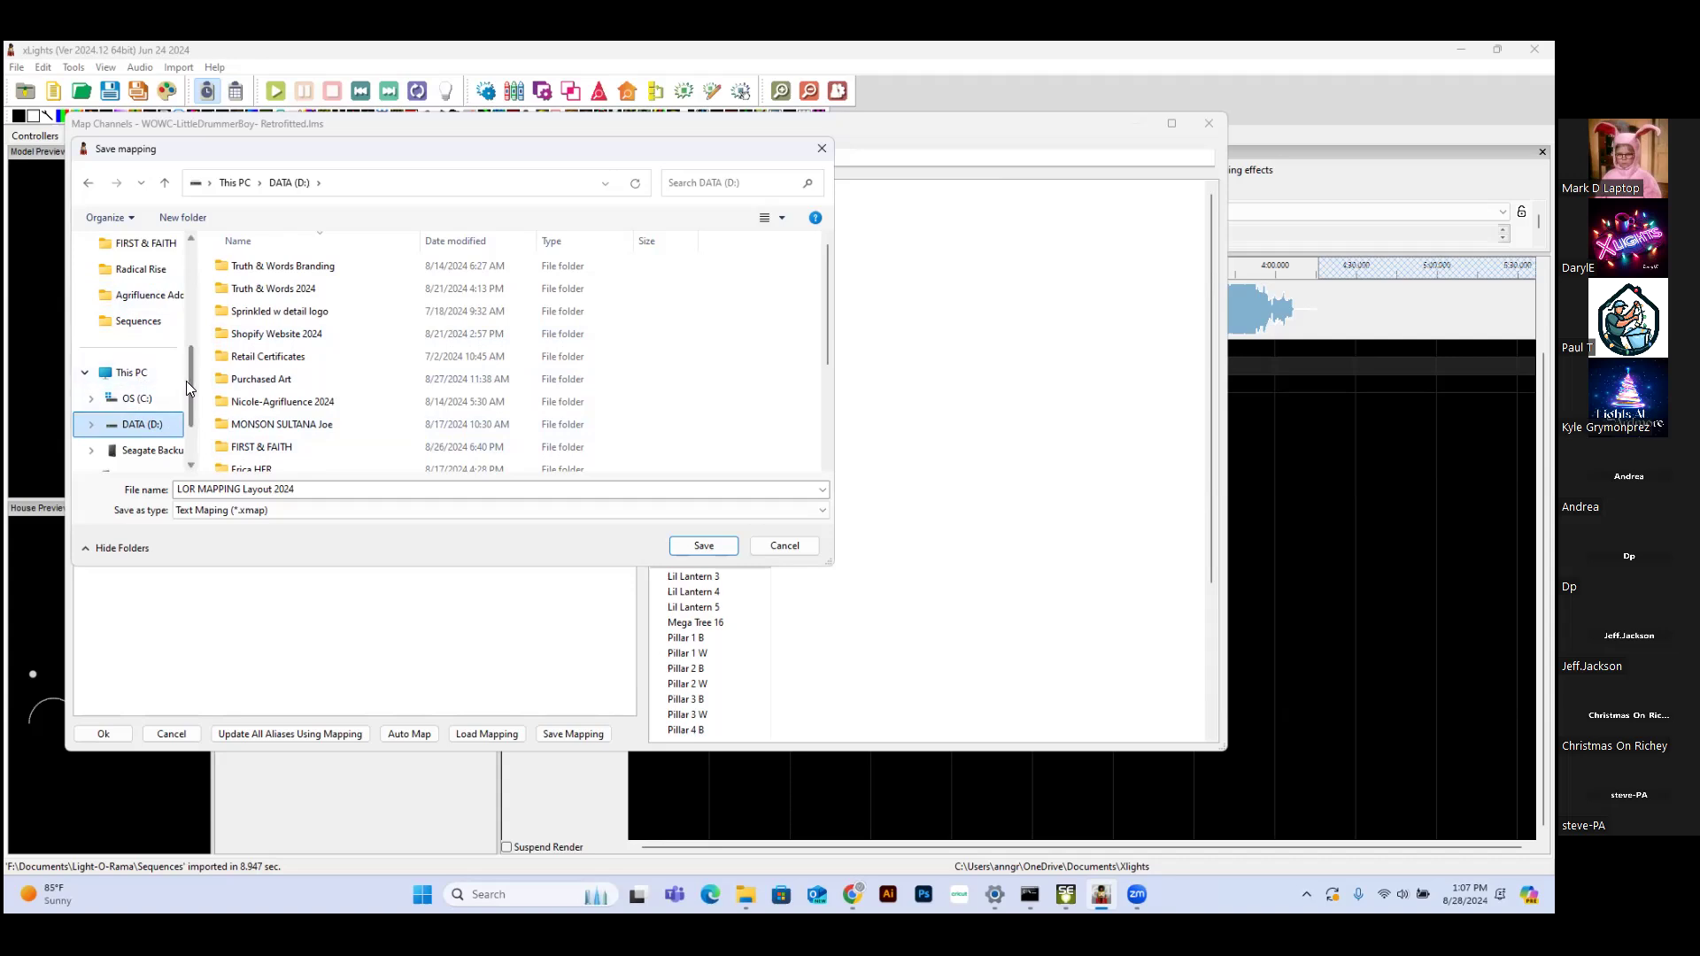
# Create a folder named Xlights 2024 TEST on the Desktop for the mapping file
pyautogui.moveTo(190, 388); pyautogui.dragTo(190, 301)
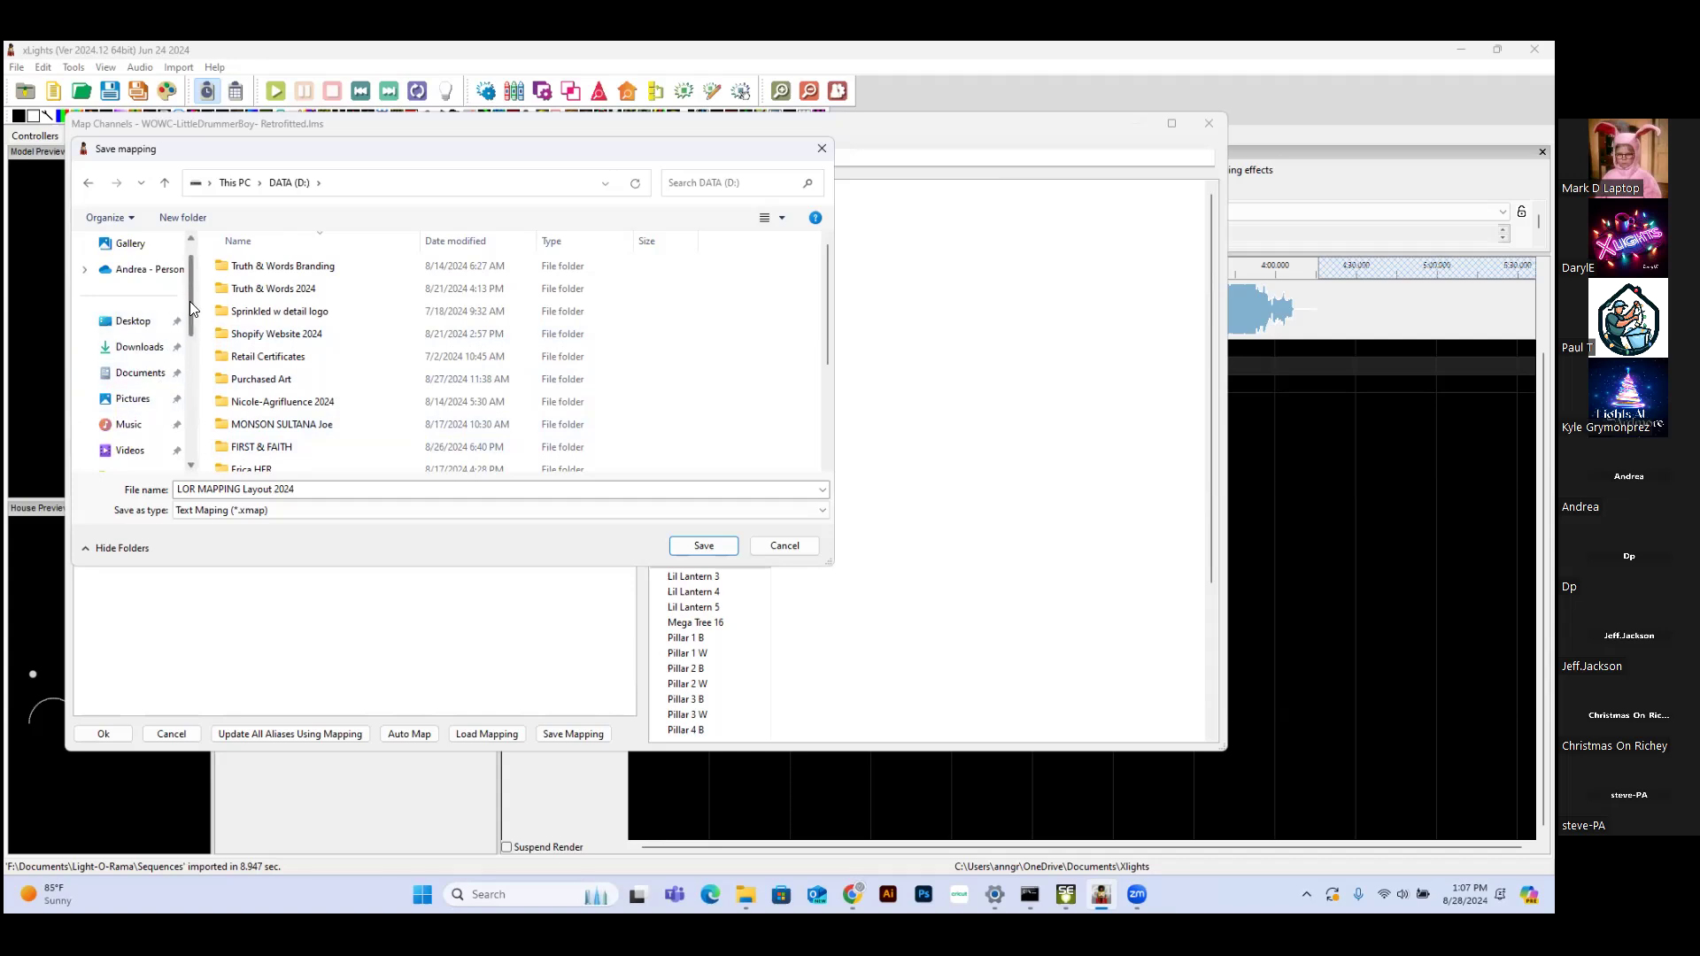
pyautogui.click(135, 323)
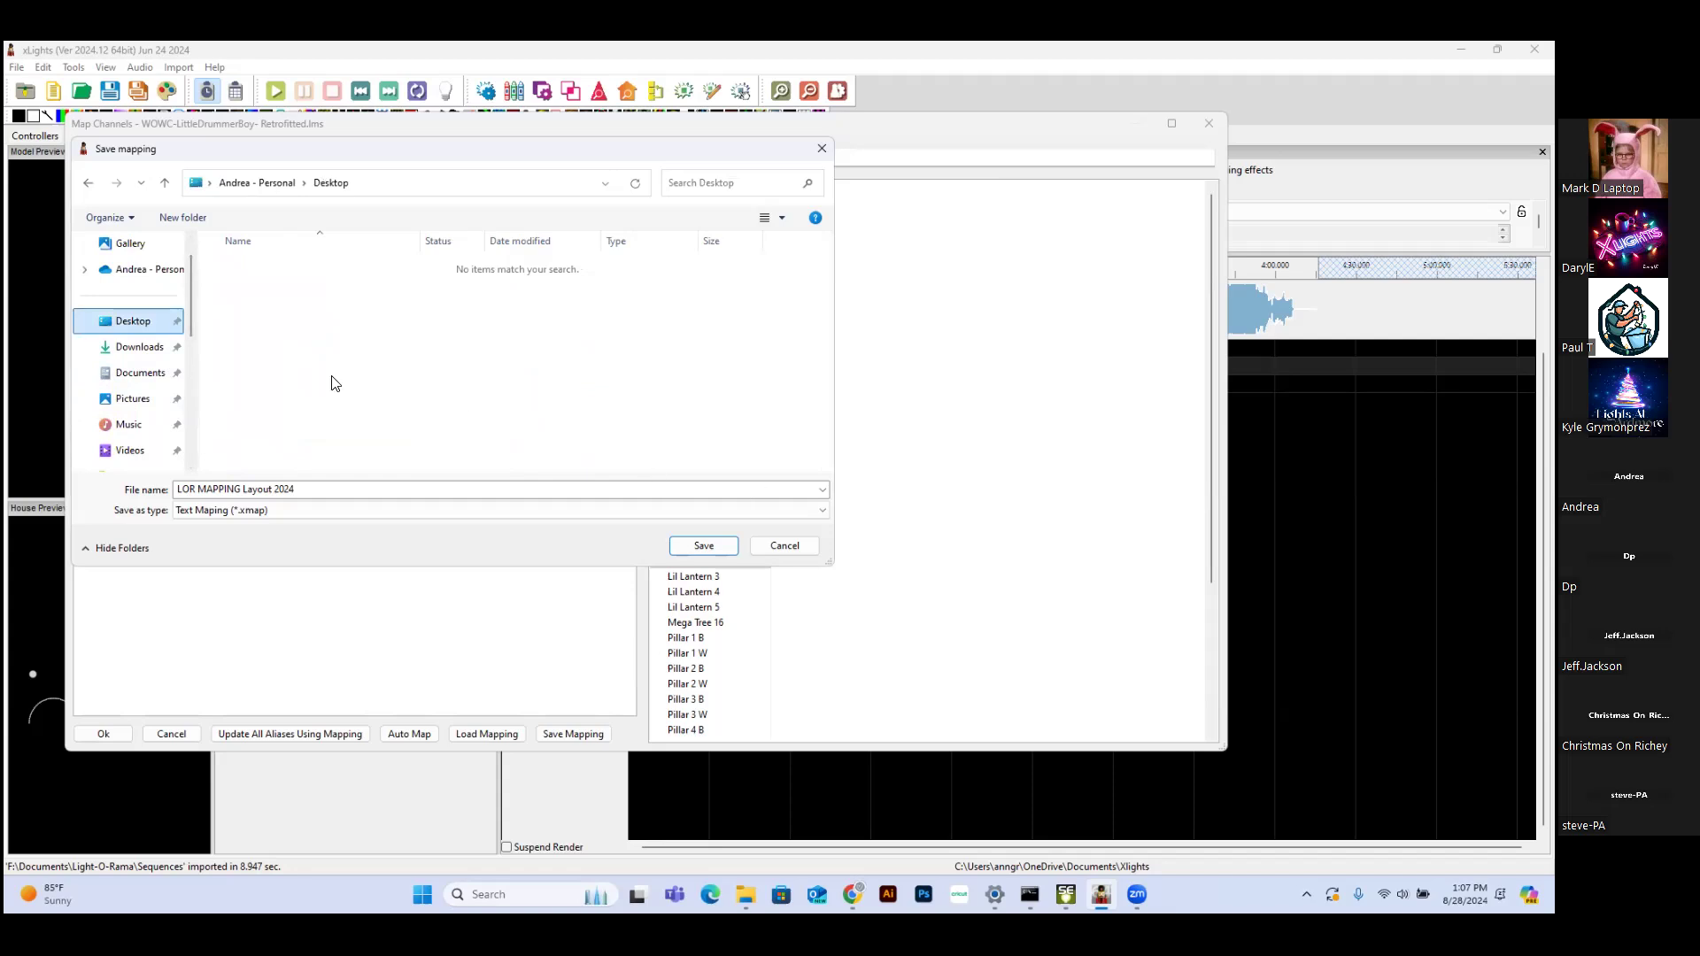
pyautogui.click(185, 222)
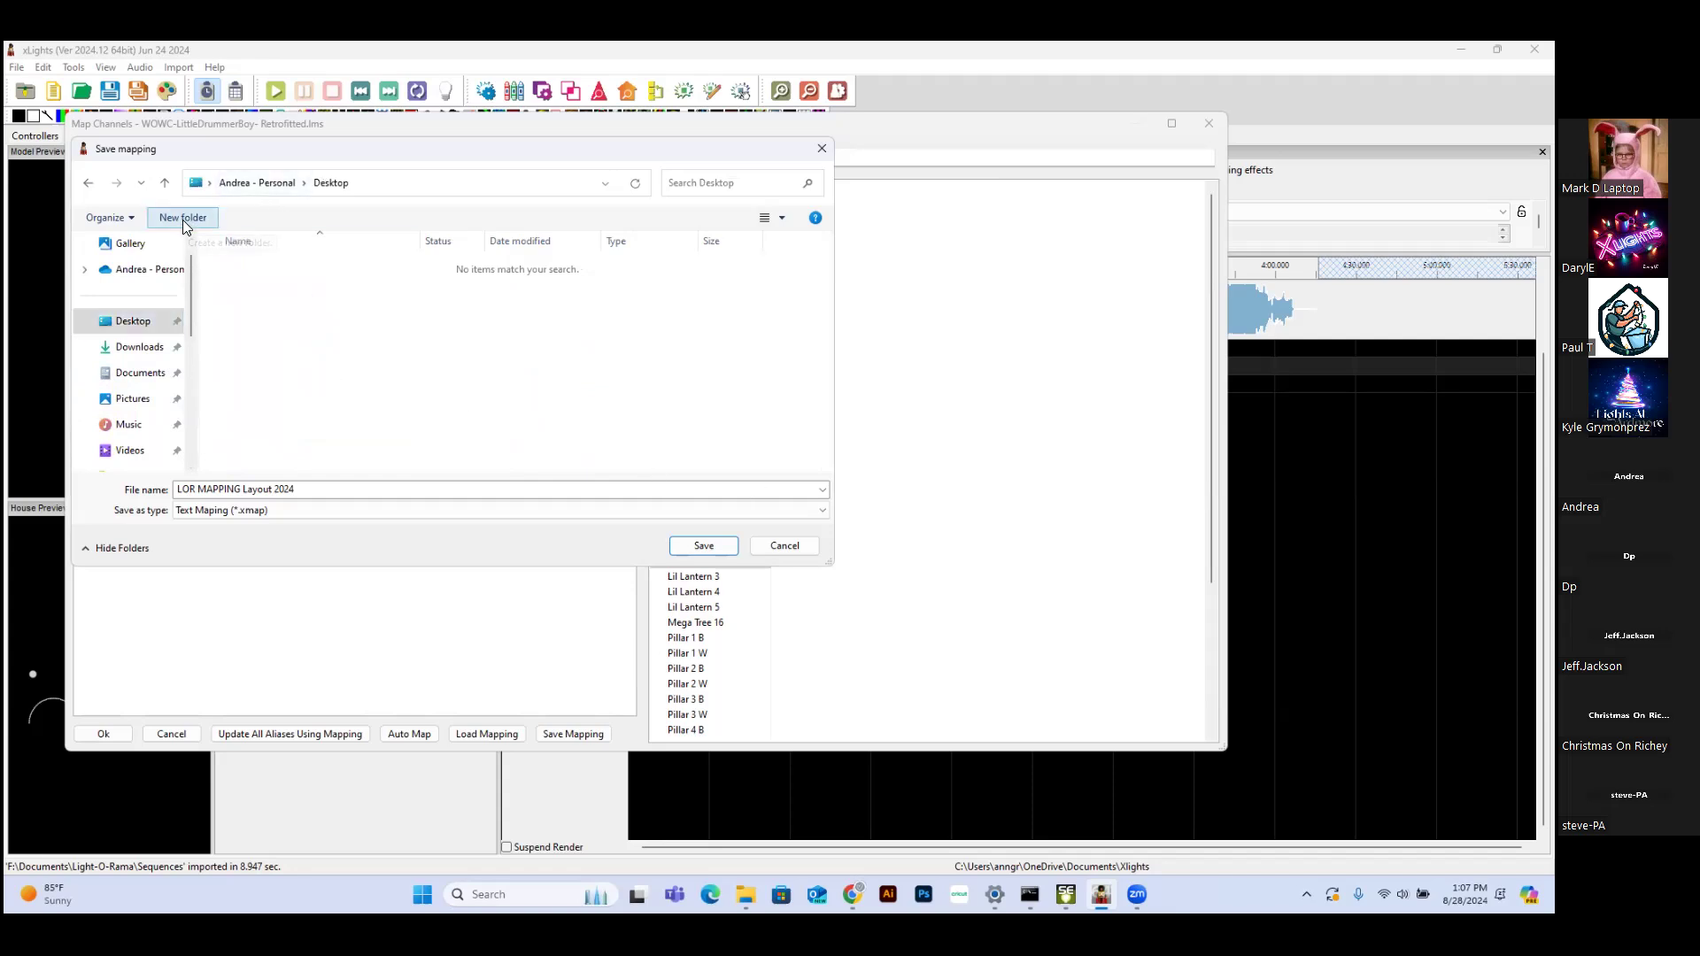
pyautogui.write('Xlights')
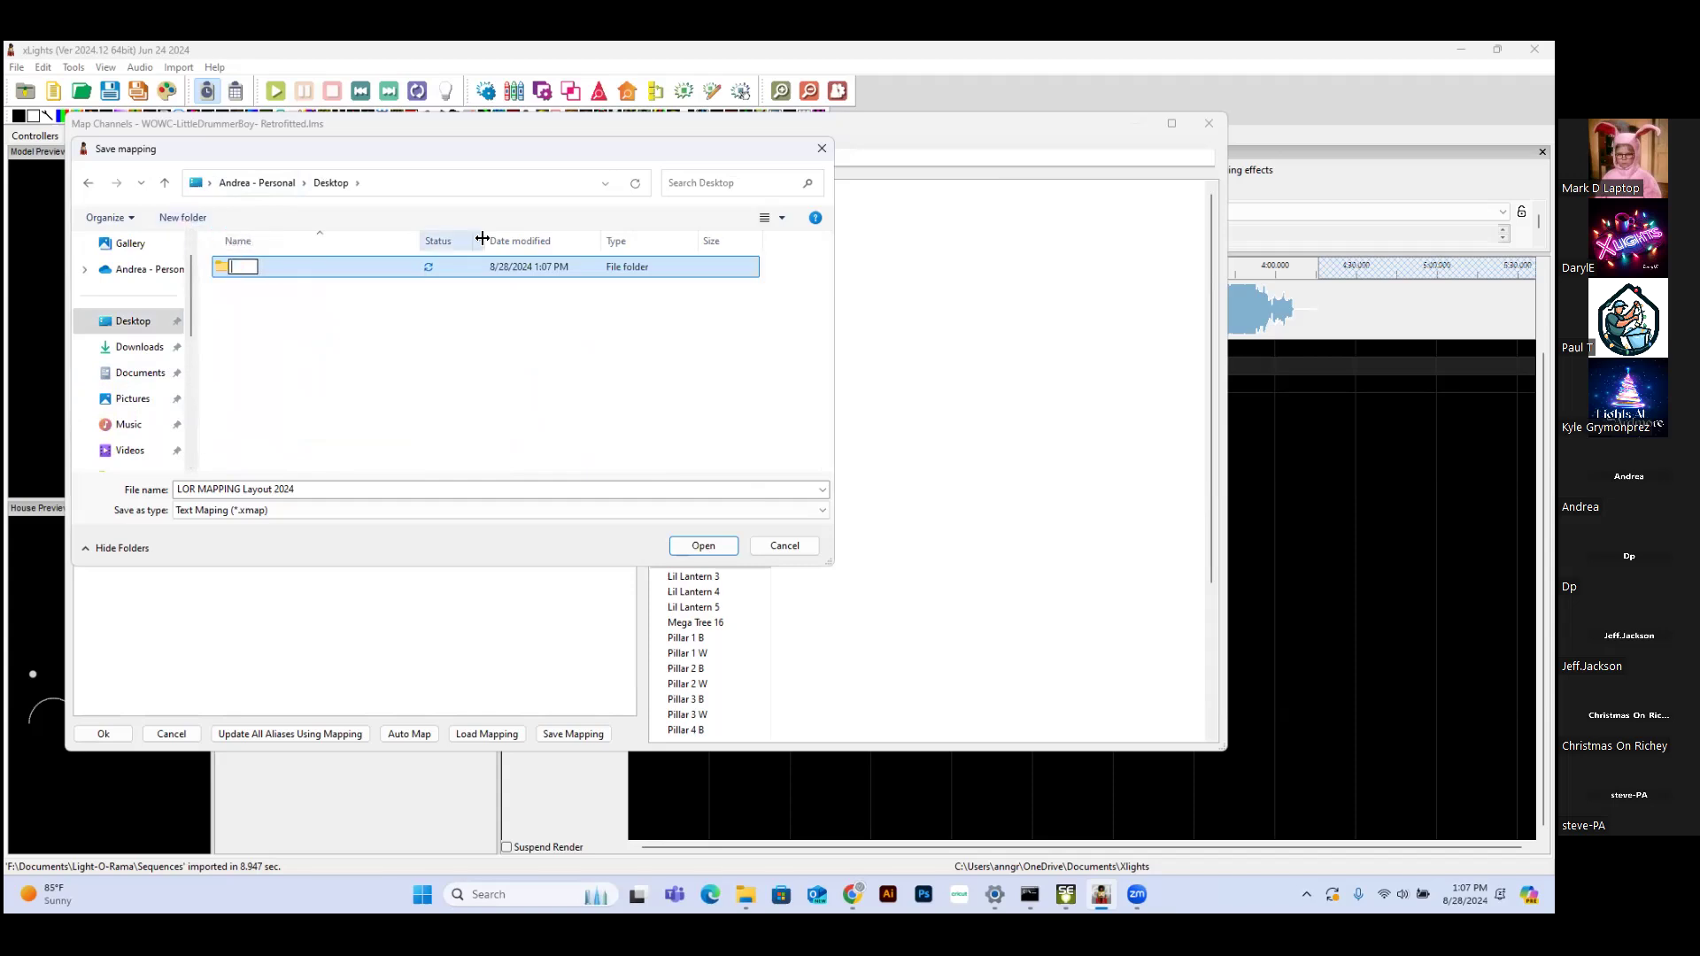
pyautogui.write(' 2024')
pyautogui.write(' Lay')
pyautogui.press('BackSpace')
pyautogui.press('BackSpace')
pyautogui.press('BackSpace')
pyautogui.write('TEST')
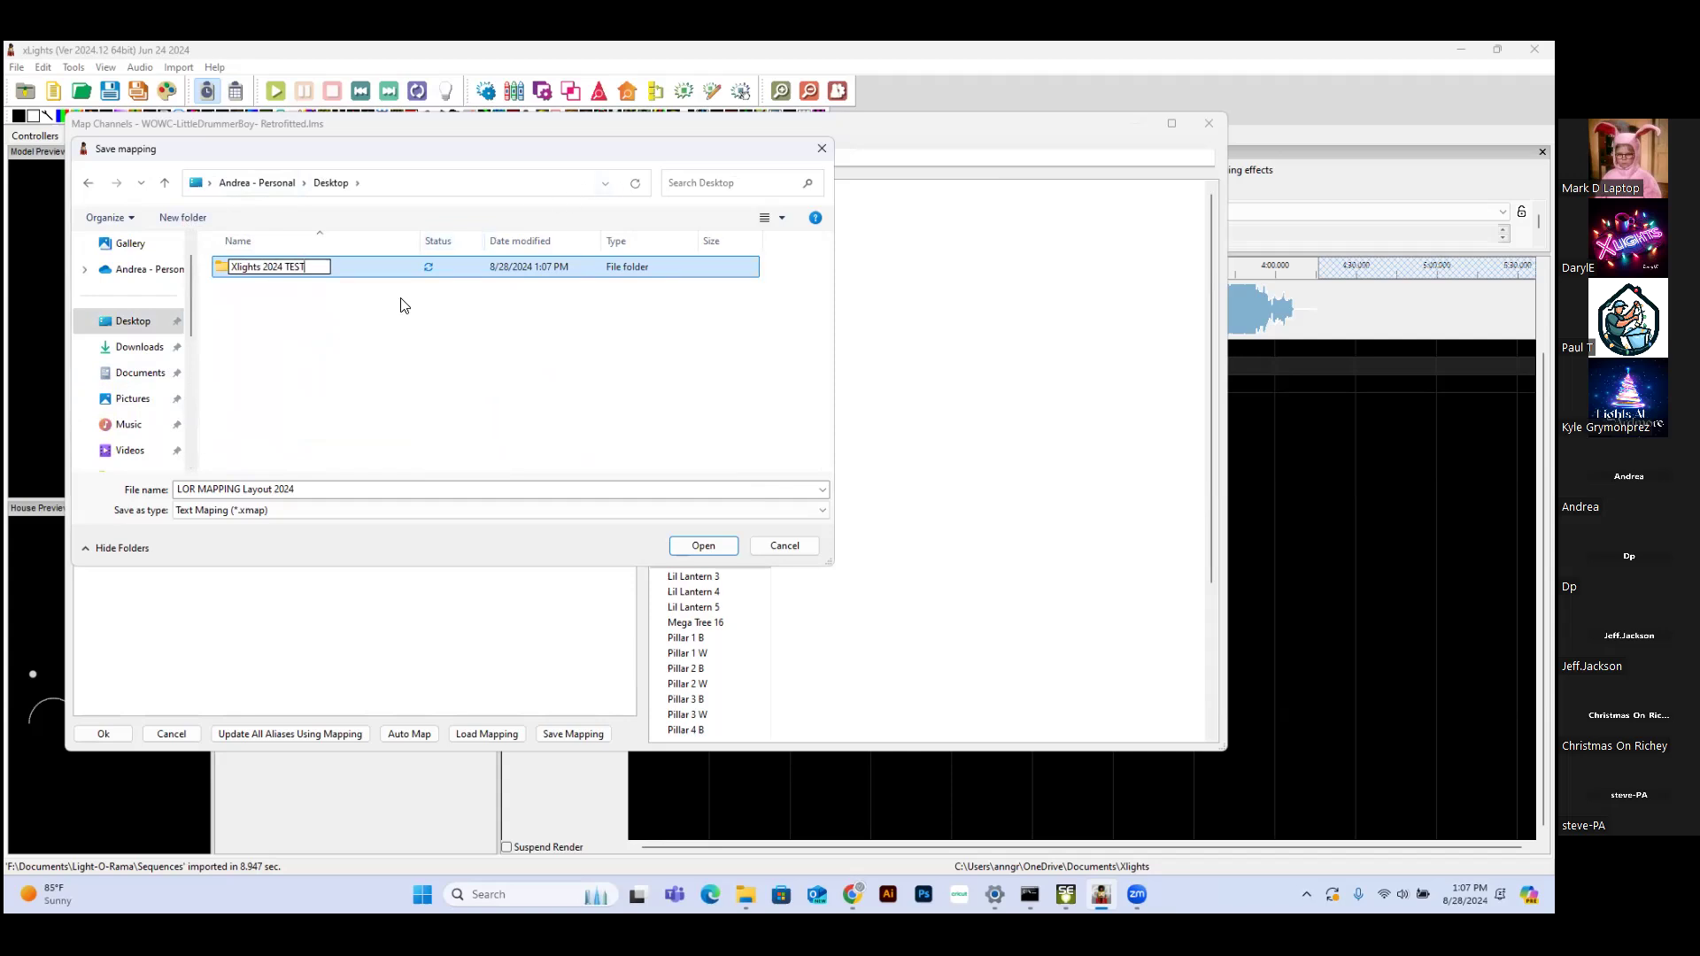
# Save the mapping file in the Xlights 2024 TEST folder and import the mapped effects into the sequence
pyautogui.doubleClick(361, 276)
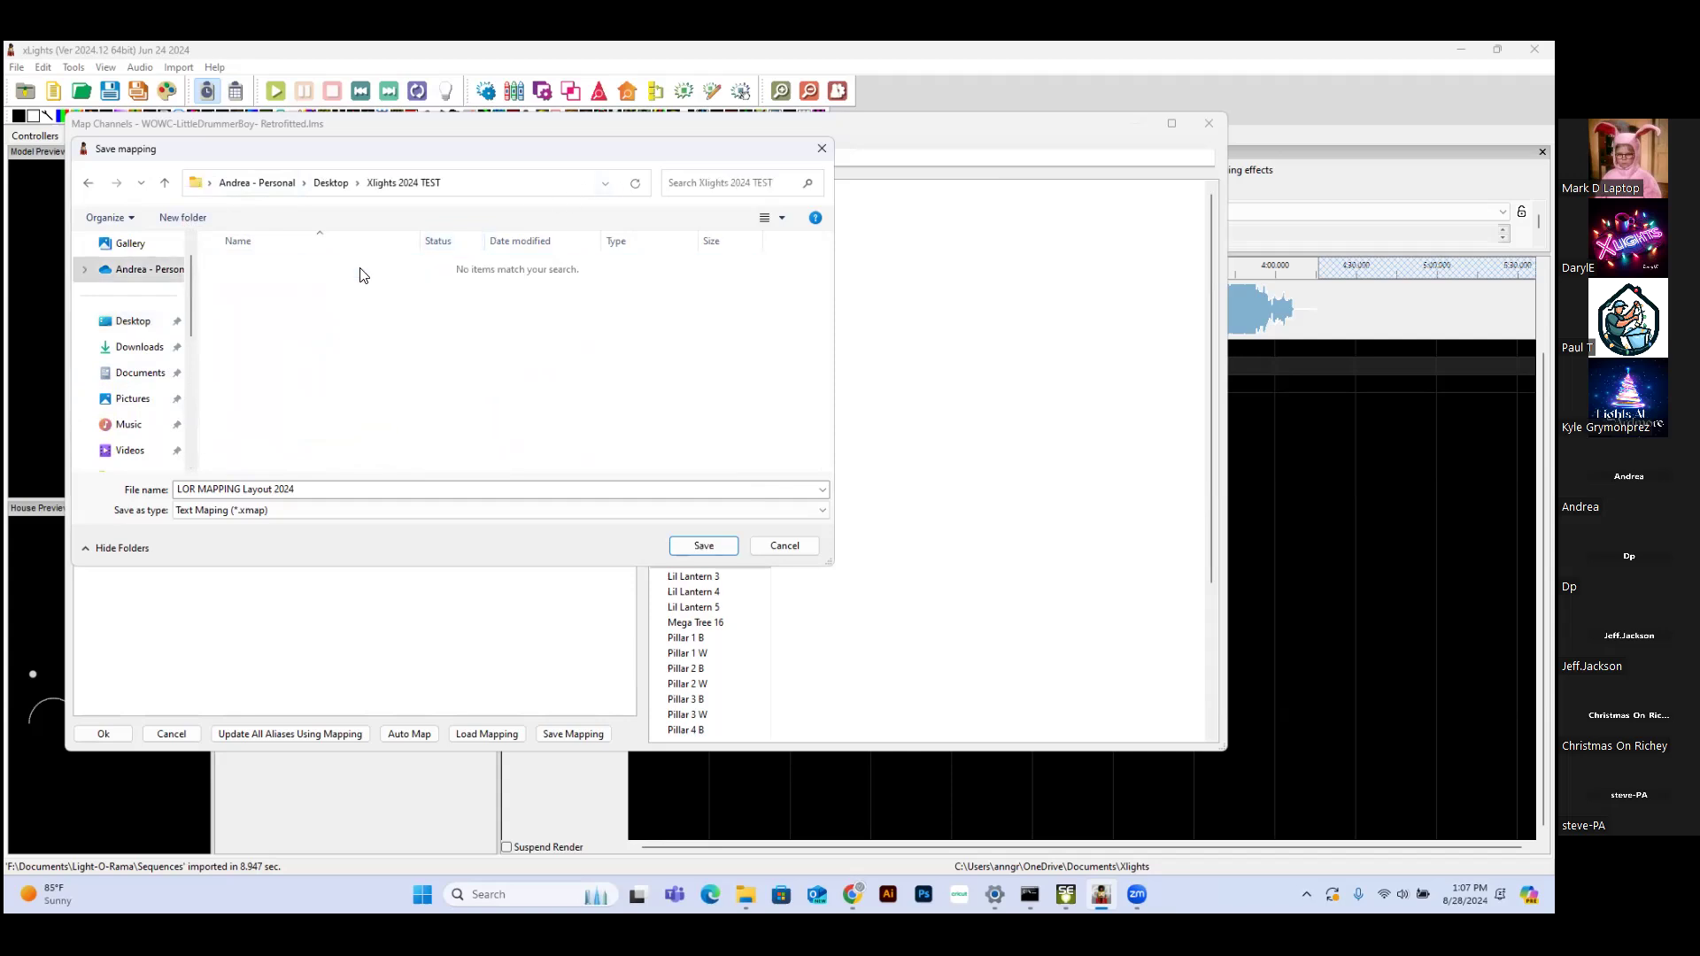
pyautogui.click(708, 544)
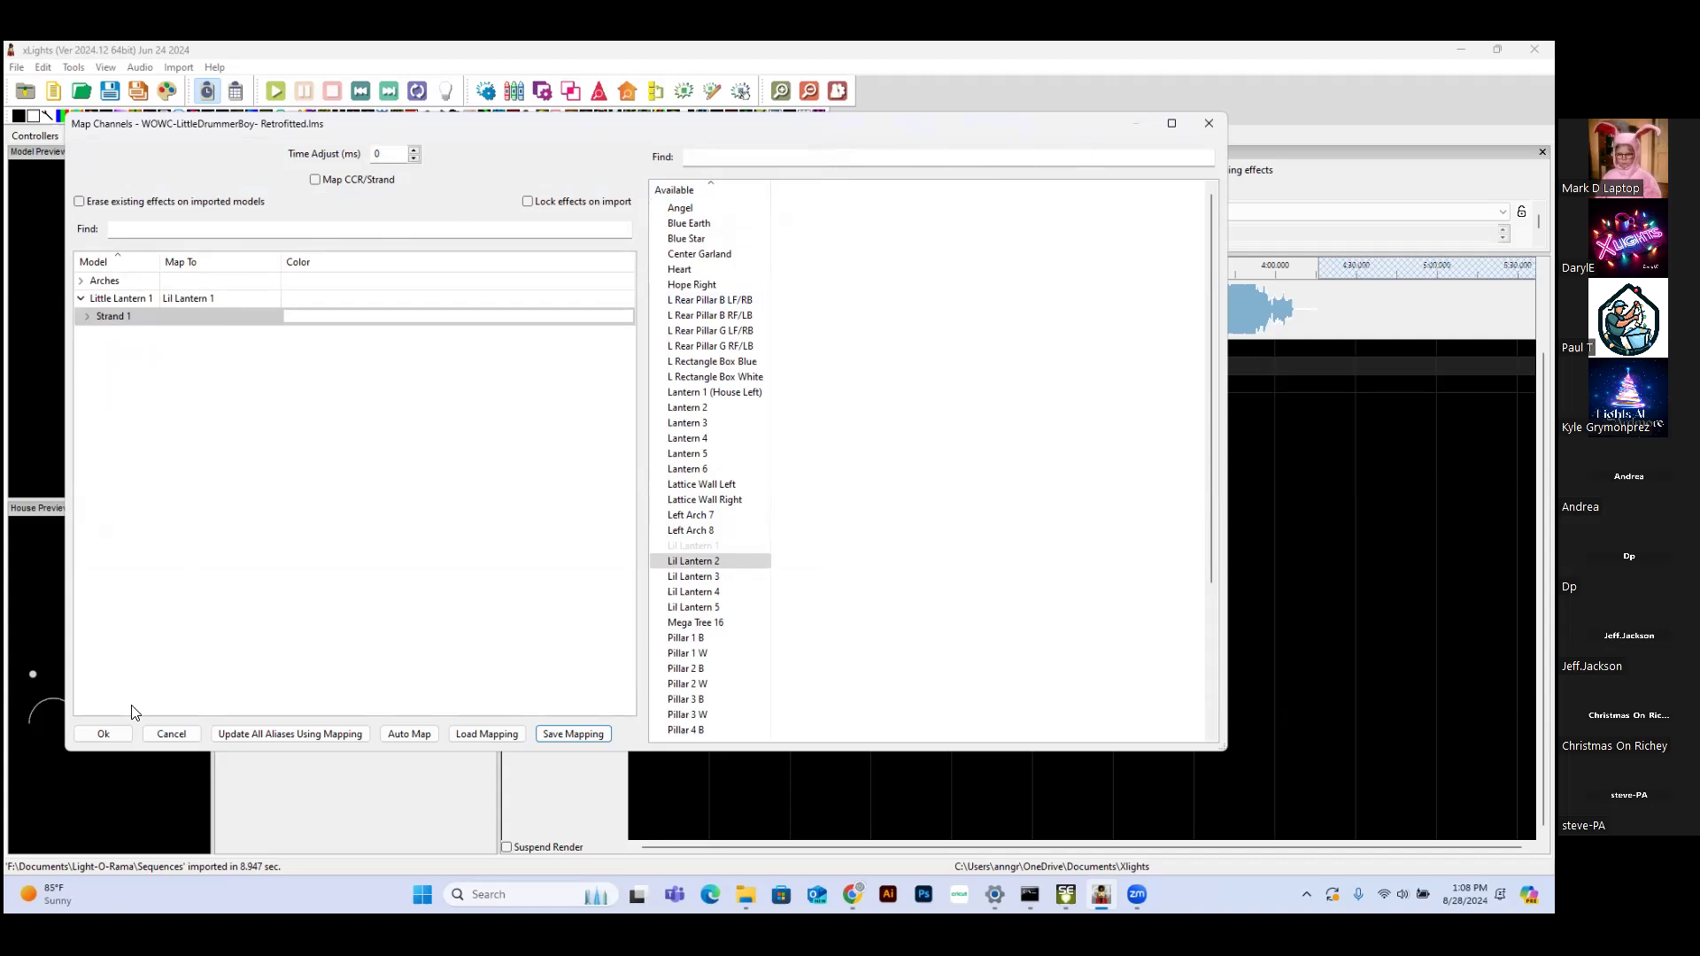
pyautogui.click(110, 733)
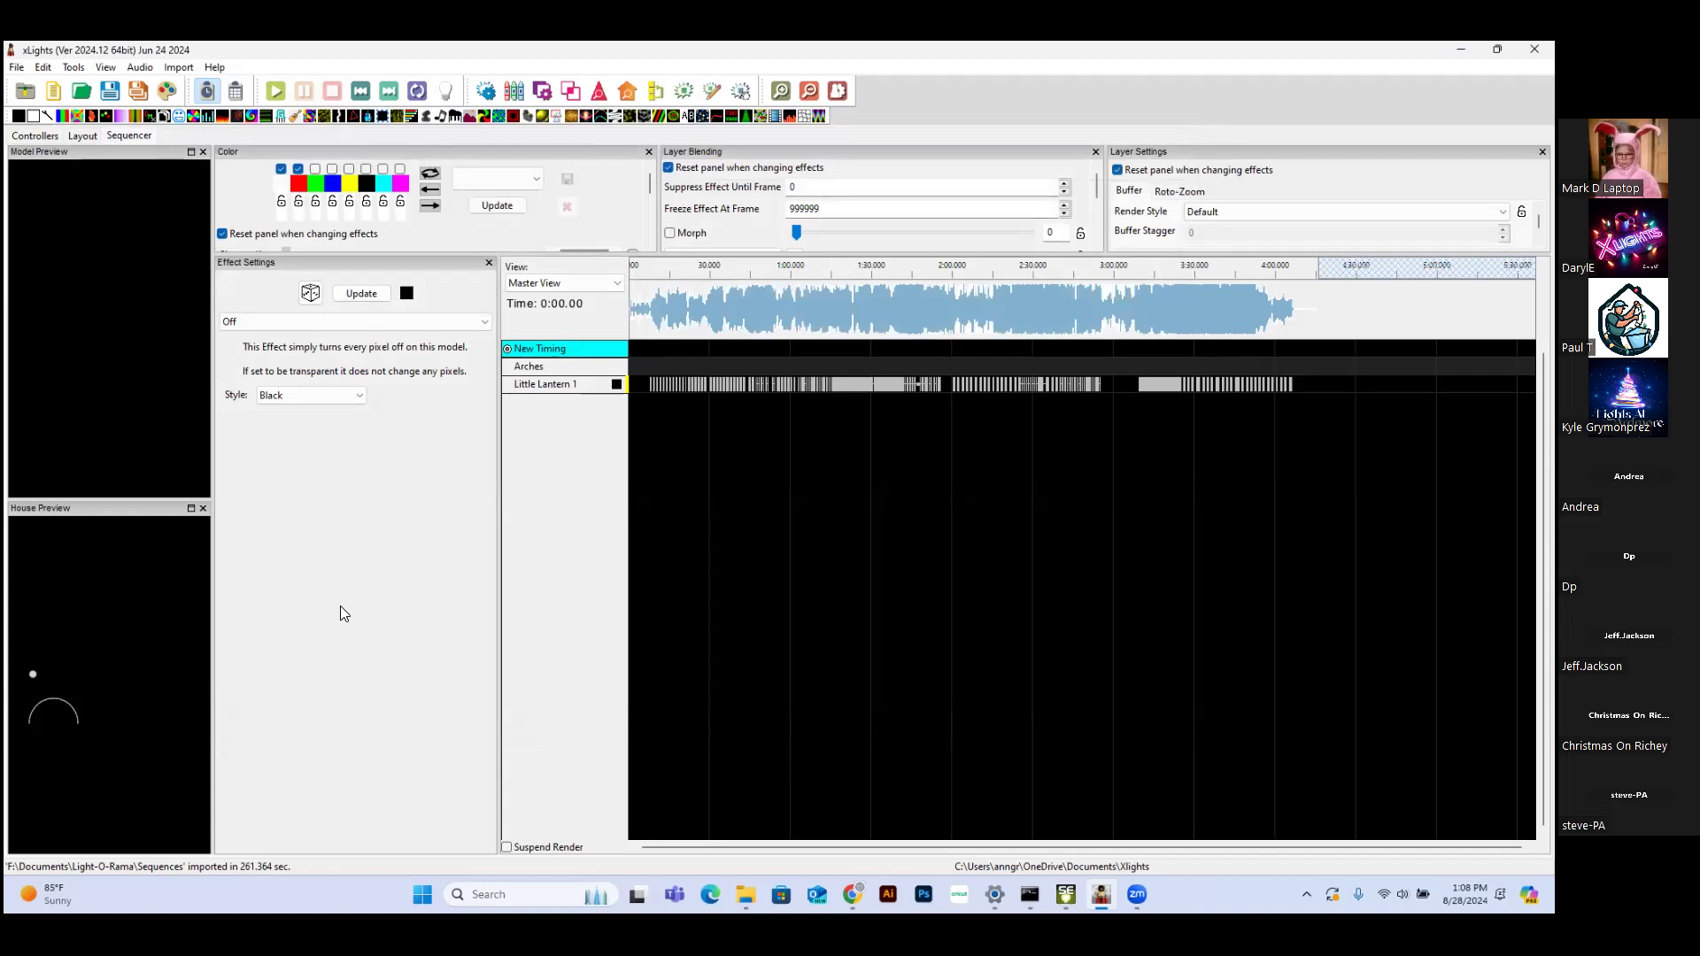
# Play the sequence with the imported Little Lantern 1 effects, pausing to render everything before resuming playback
pyautogui.click(275, 92)
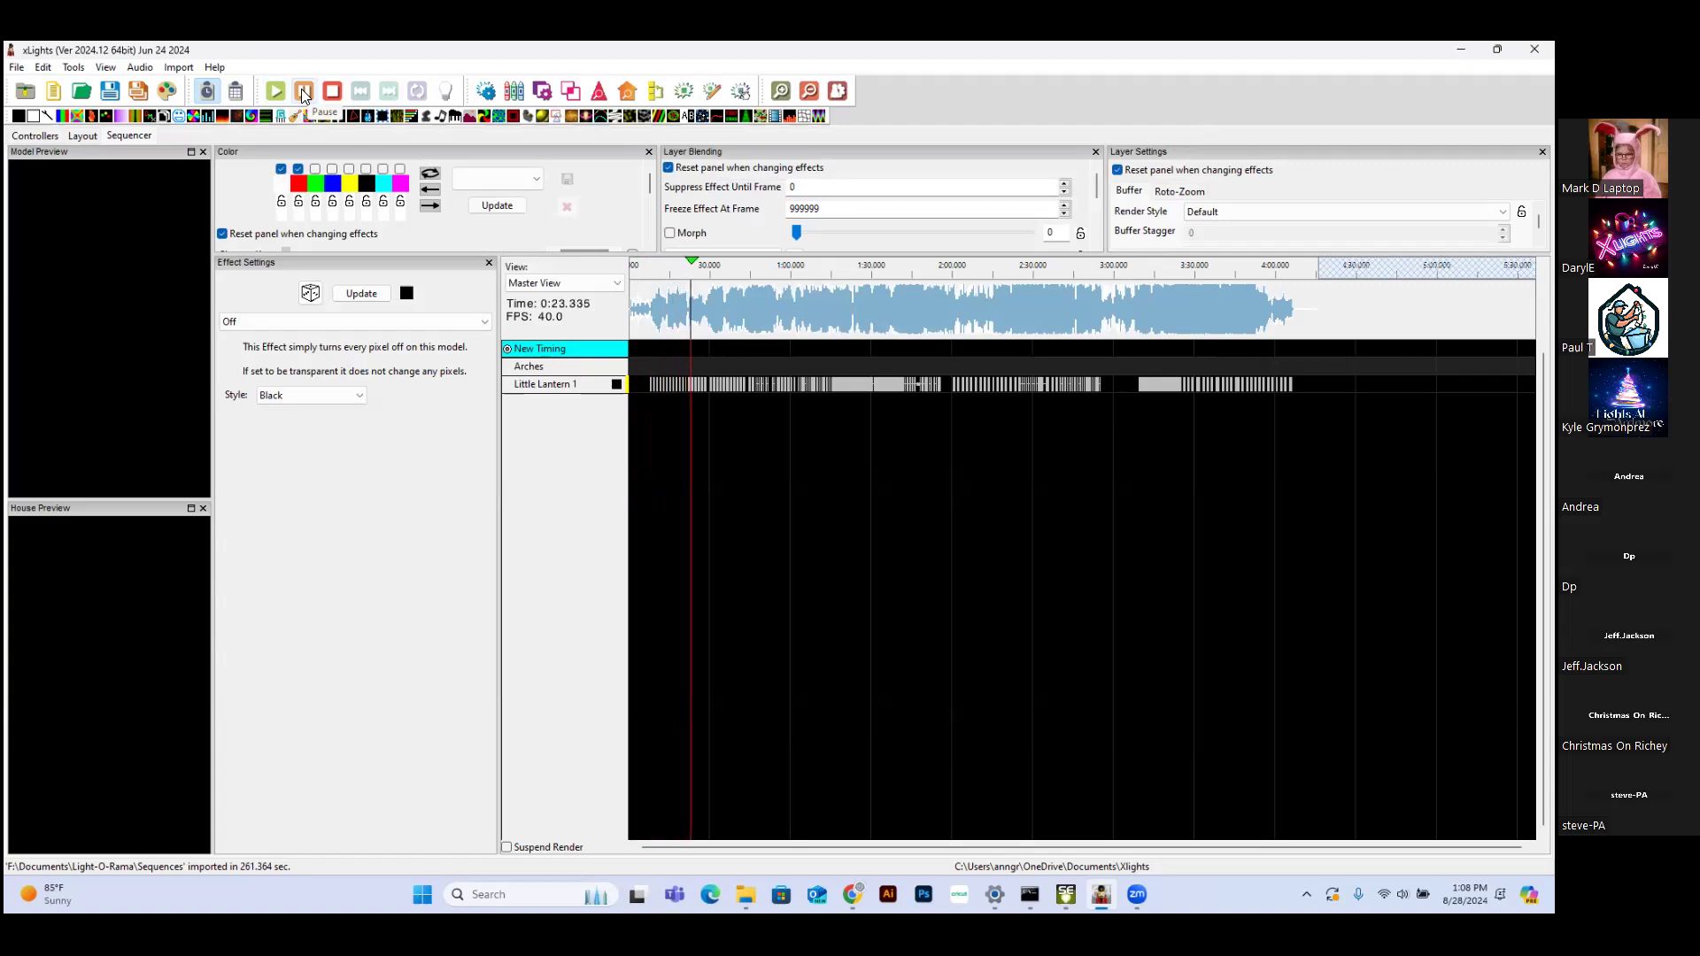
pyautogui.click(303, 92)
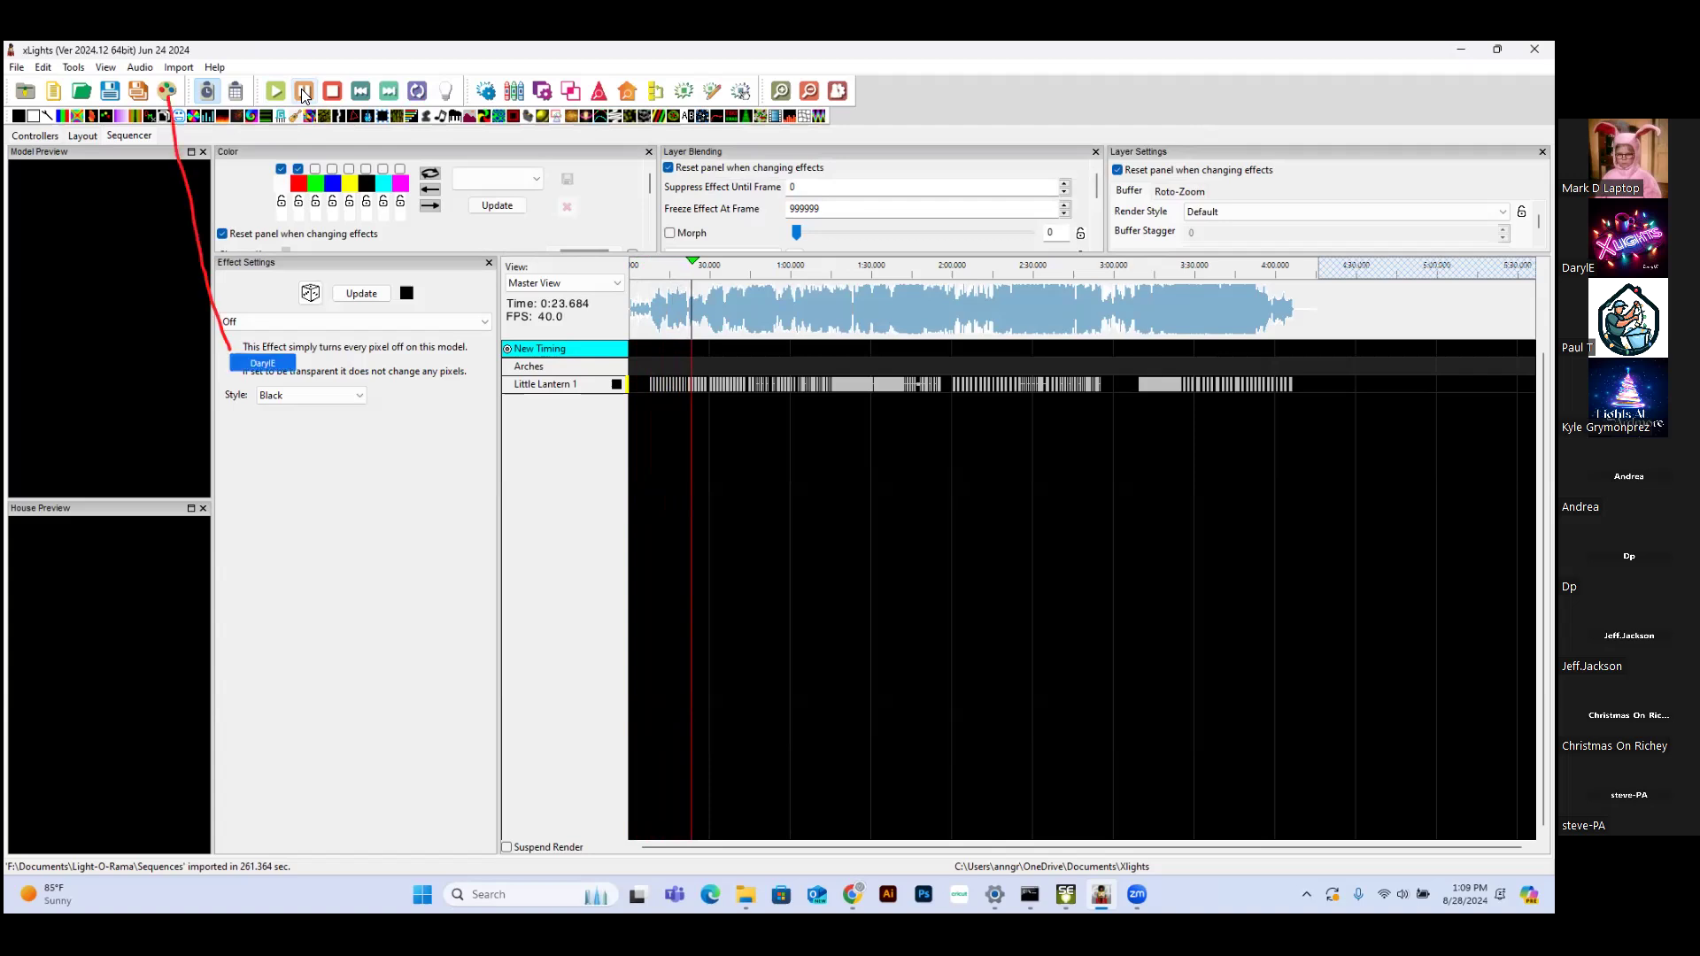
pyautogui.click(166, 91)
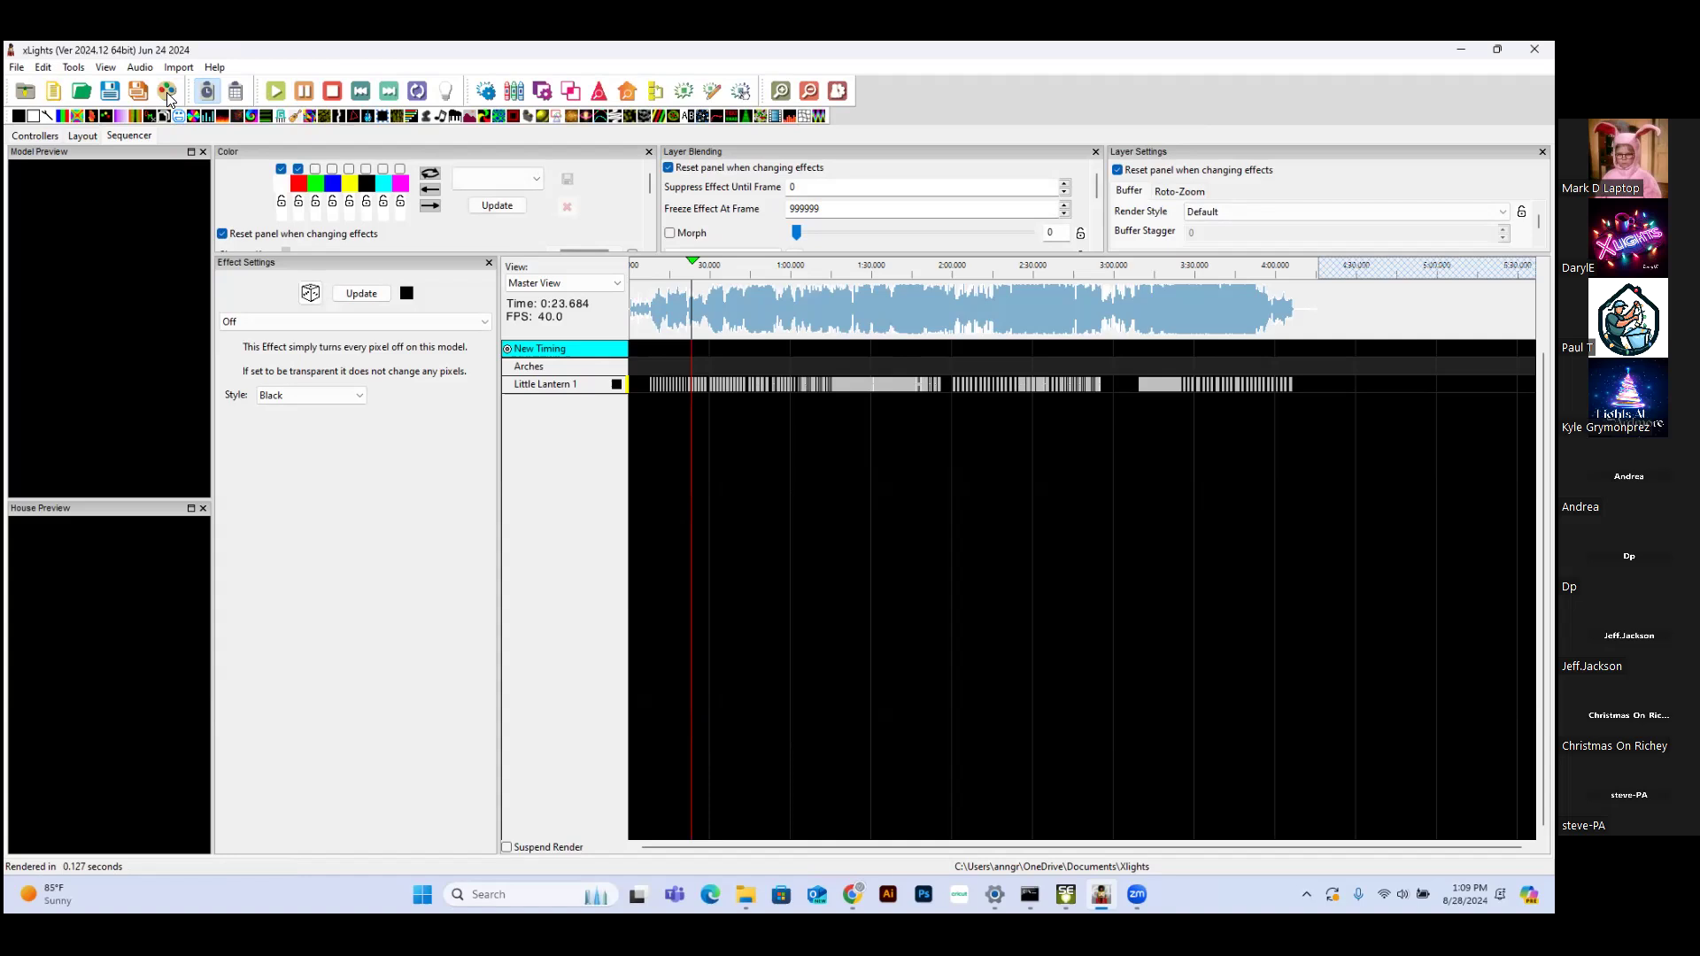
pyautogui.click(273, 90)
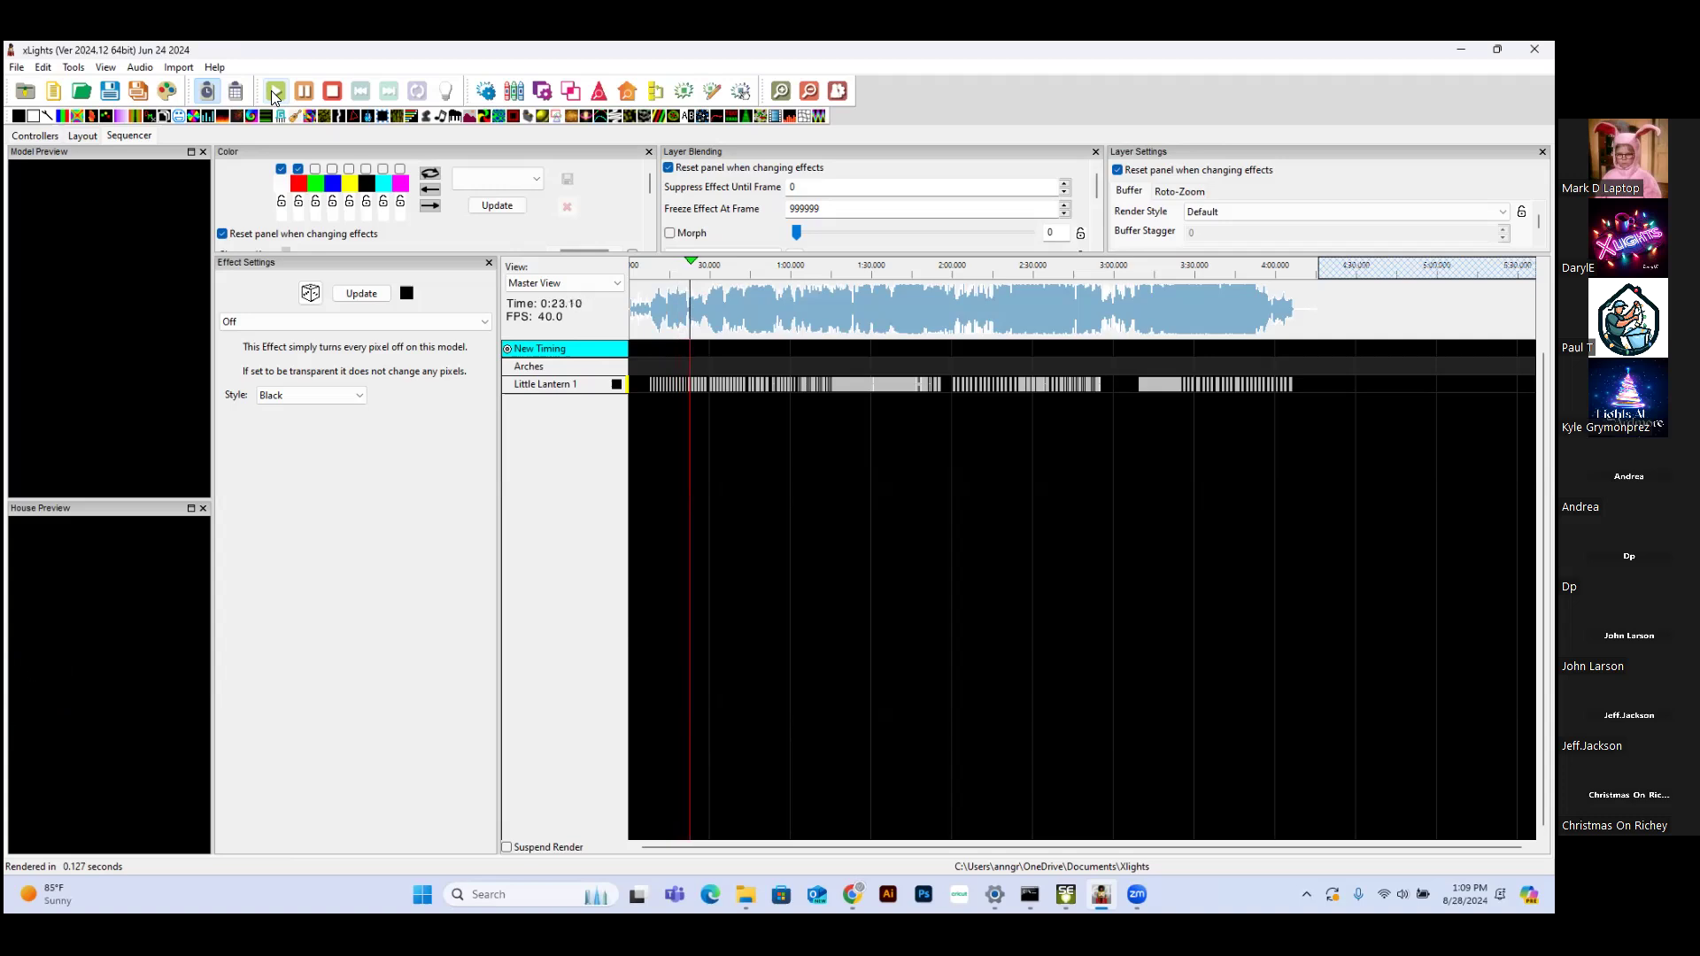
pyautogui.click(302, 92)
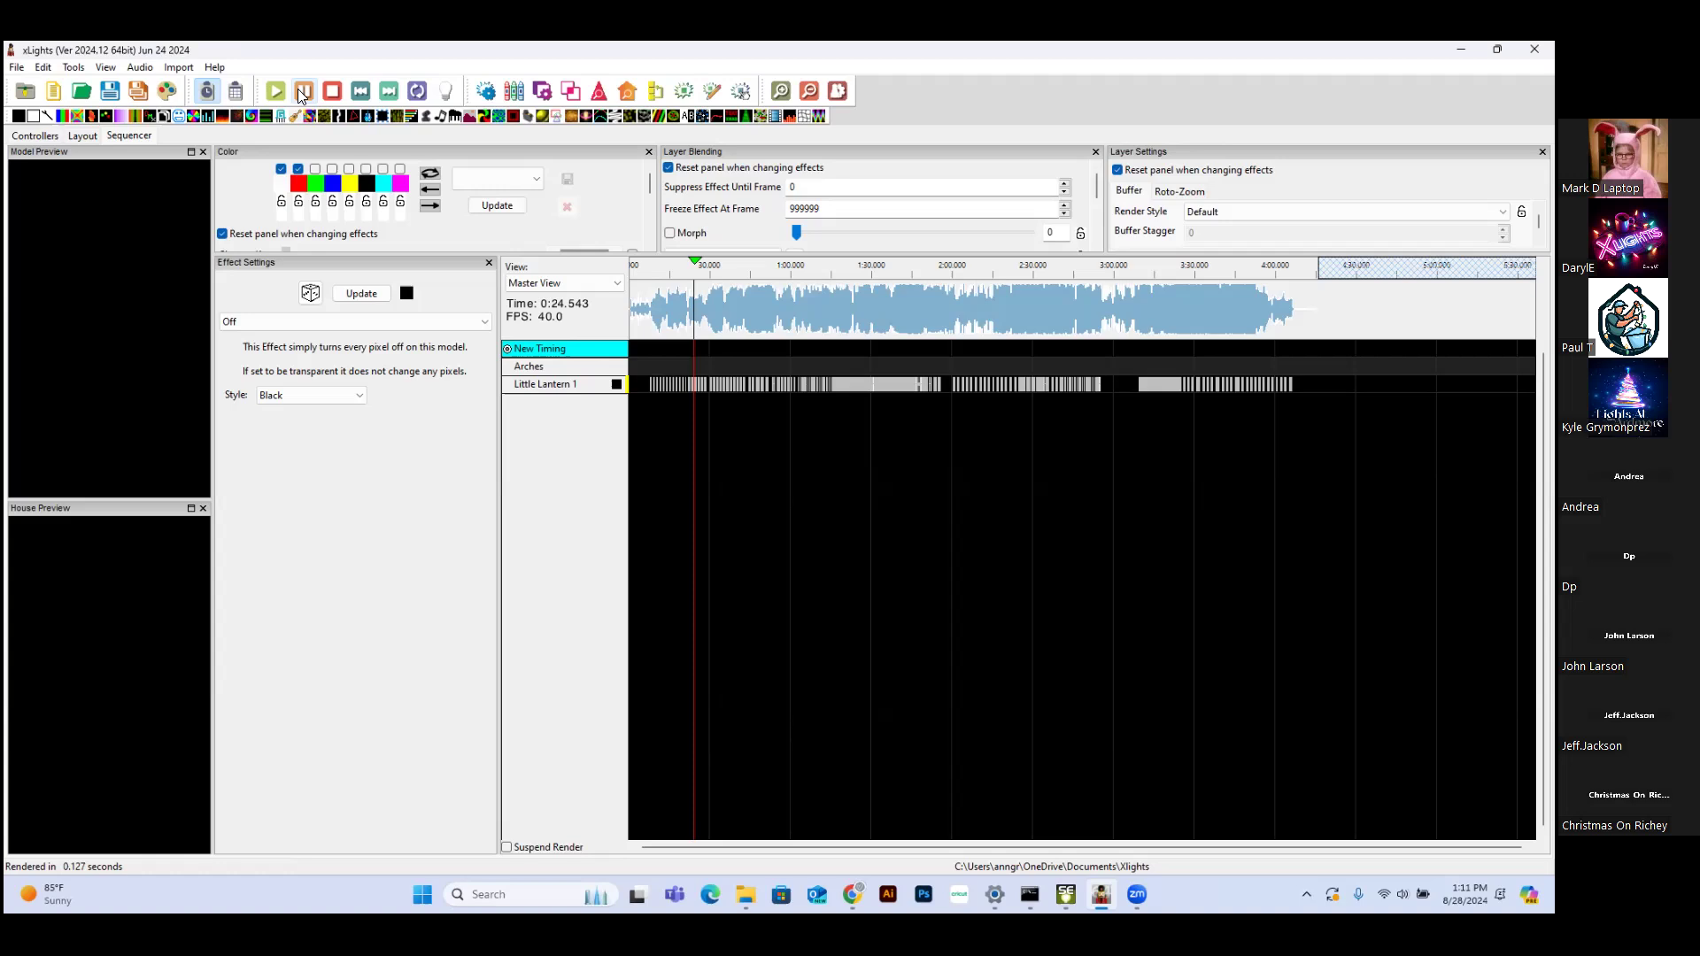
# Review the Little Lantern 1 model's string type, color and pixel size in the layout
pyautogui.click(82, 136)
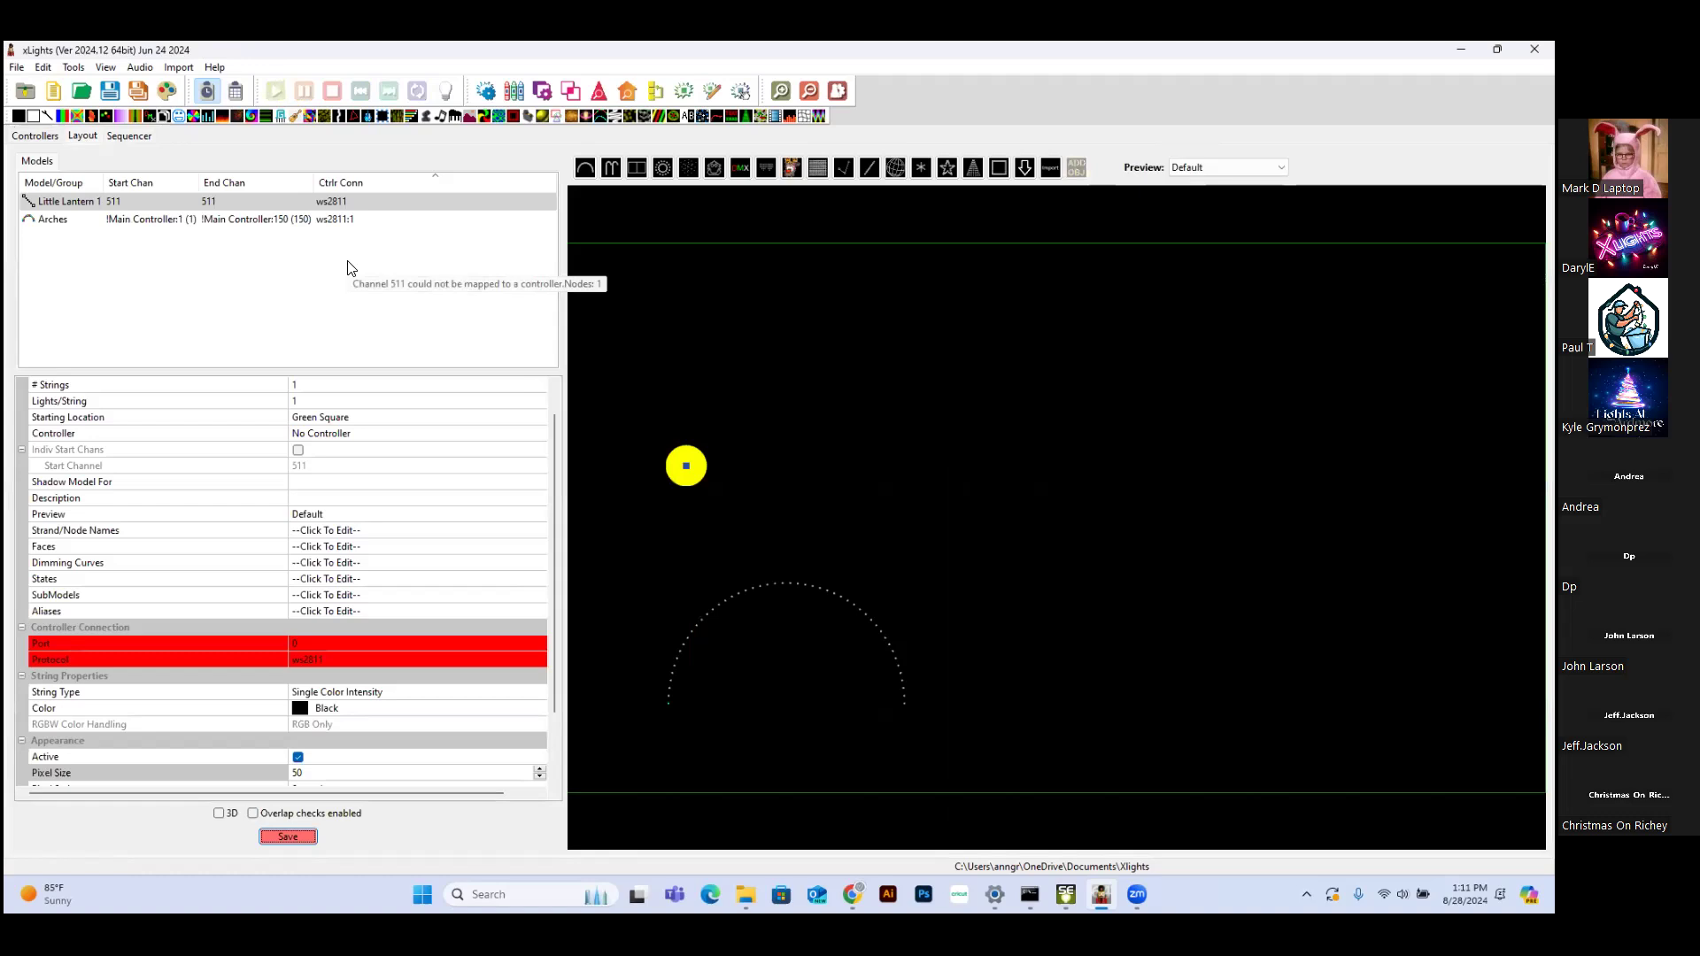
pyautogui.click(282, 284)
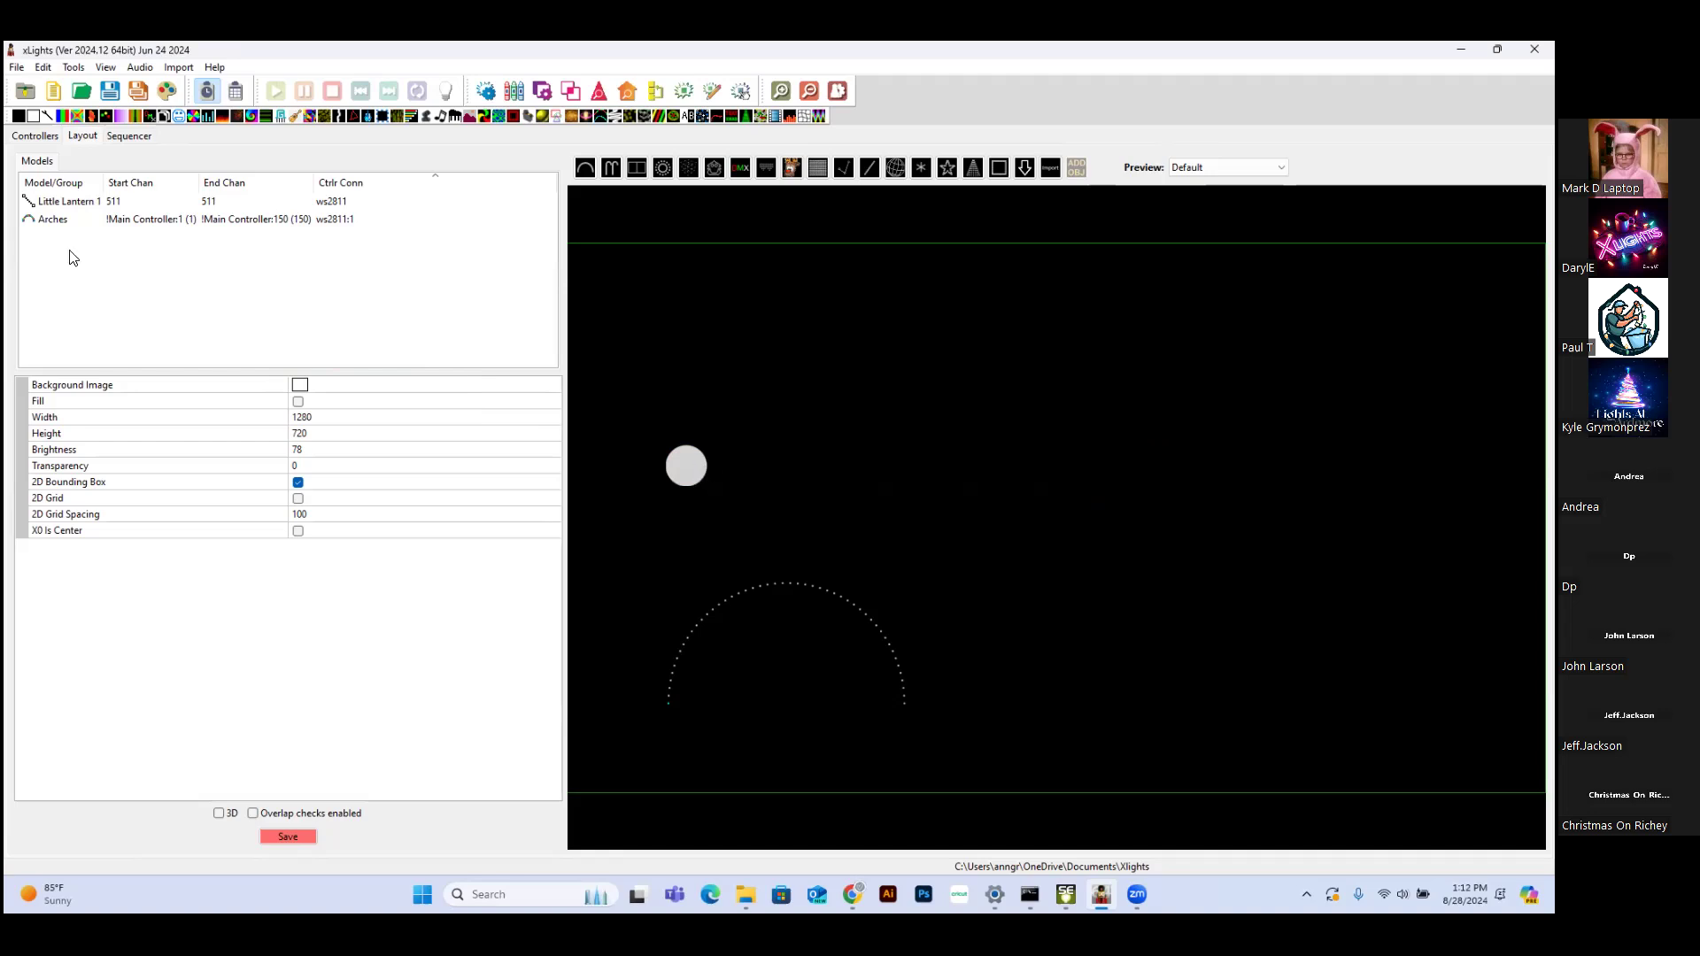
pyautogui.click(68, 207)
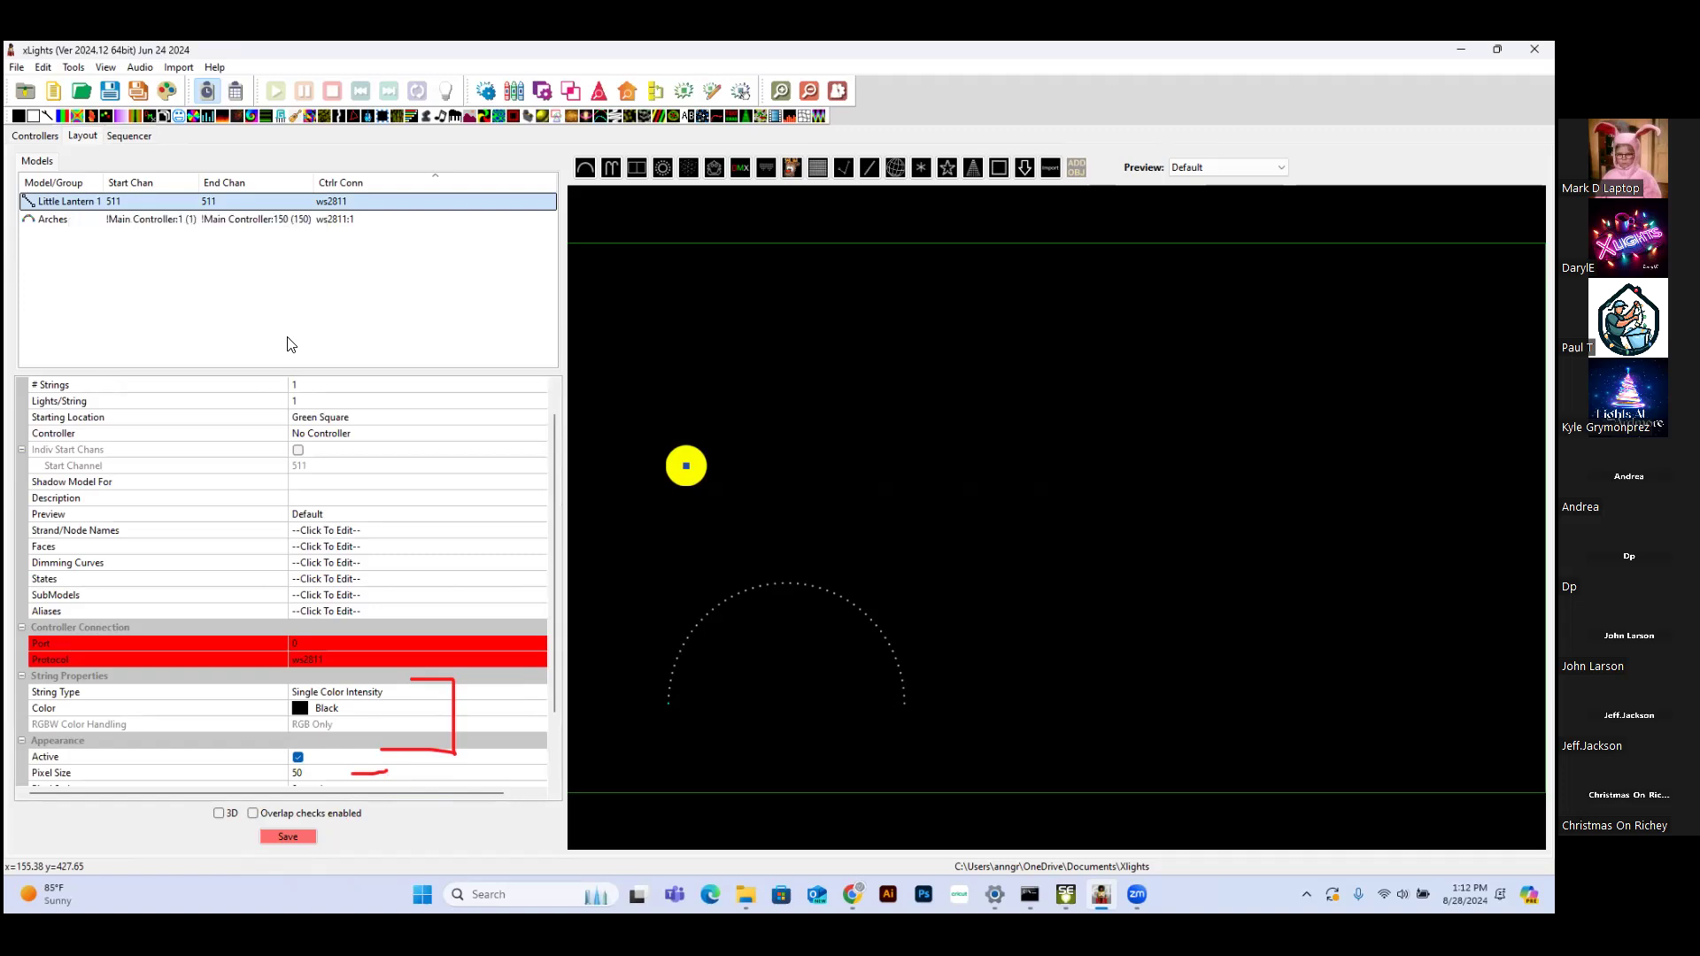
# Draw a tall, narrow Window Frame model in the layout, between Little Lantern 1 and the empty area above the arch
pyautogui.click(1000, 169)
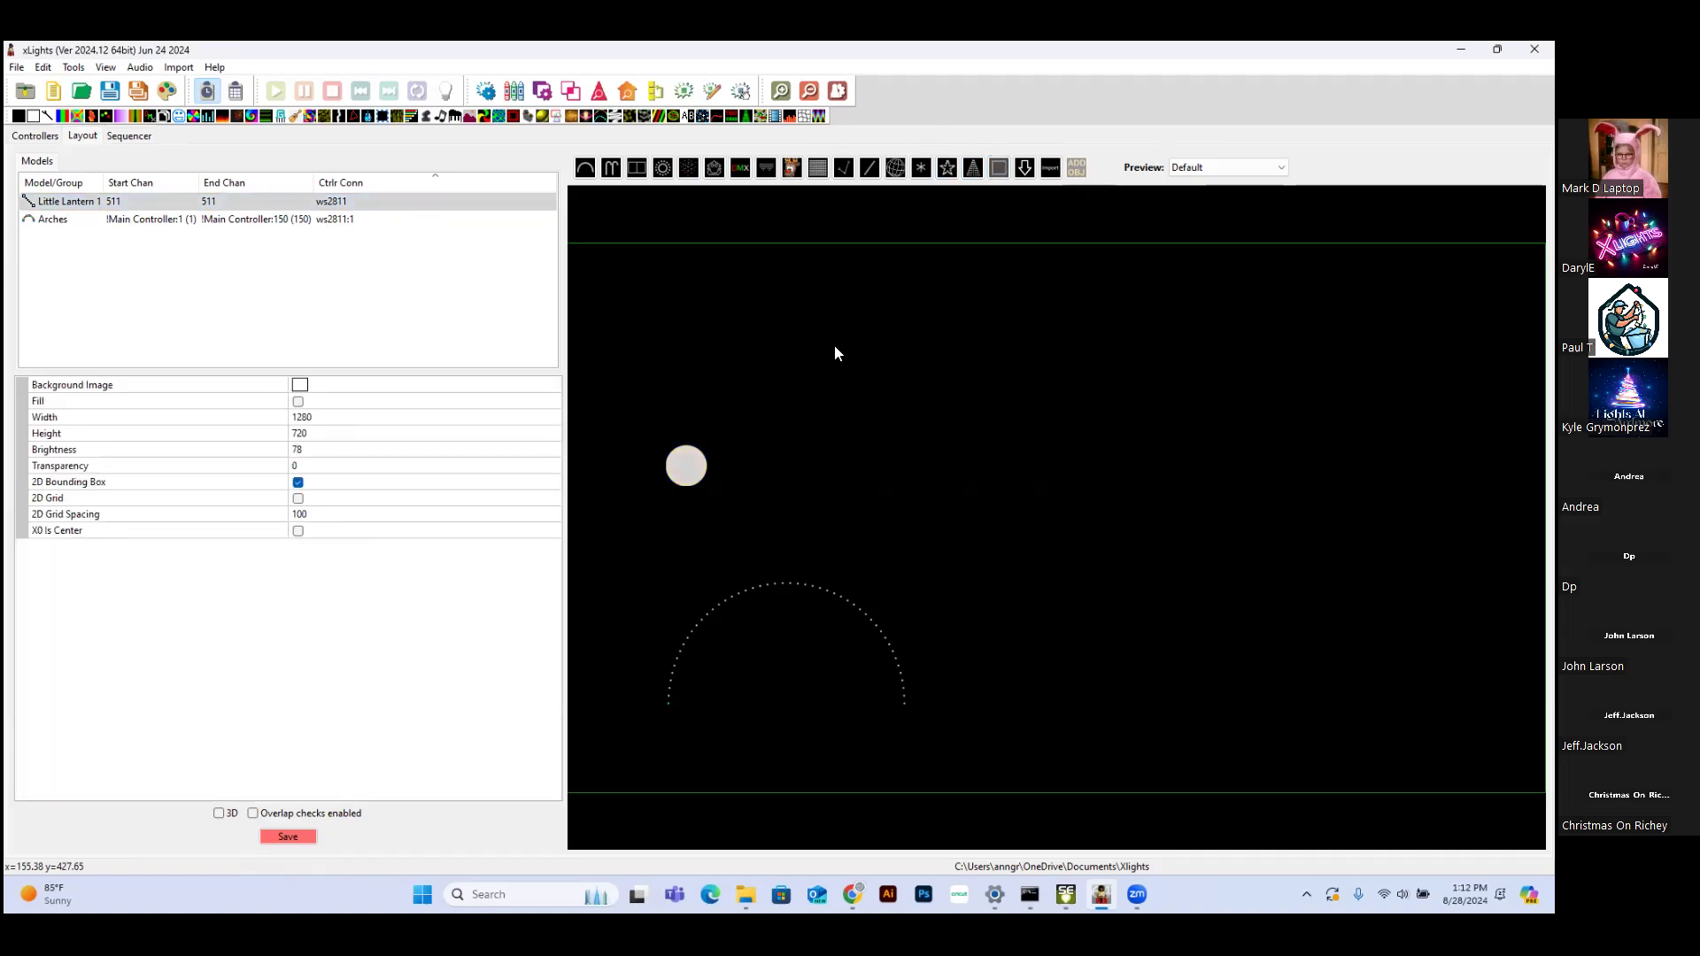
pyautogui.moveTo(824, 348); pyautogui.dragTo(888, 472)
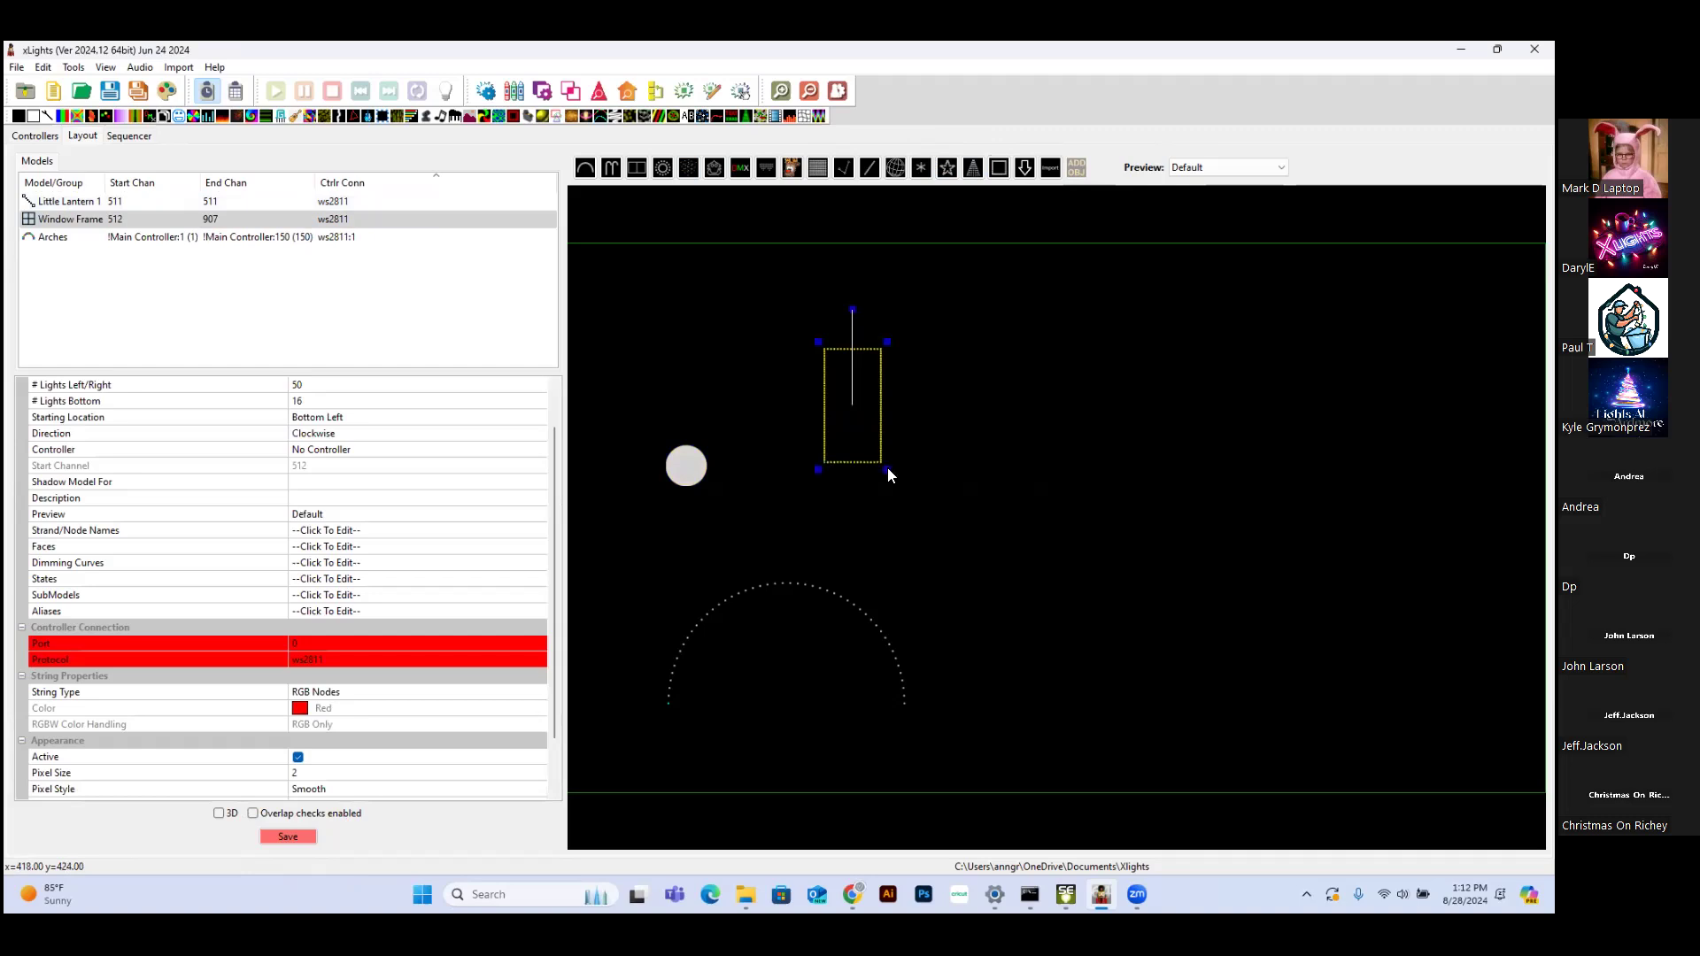
pyautogui.moveTo(550, 483); pyautogui.dragTo(551, 402)
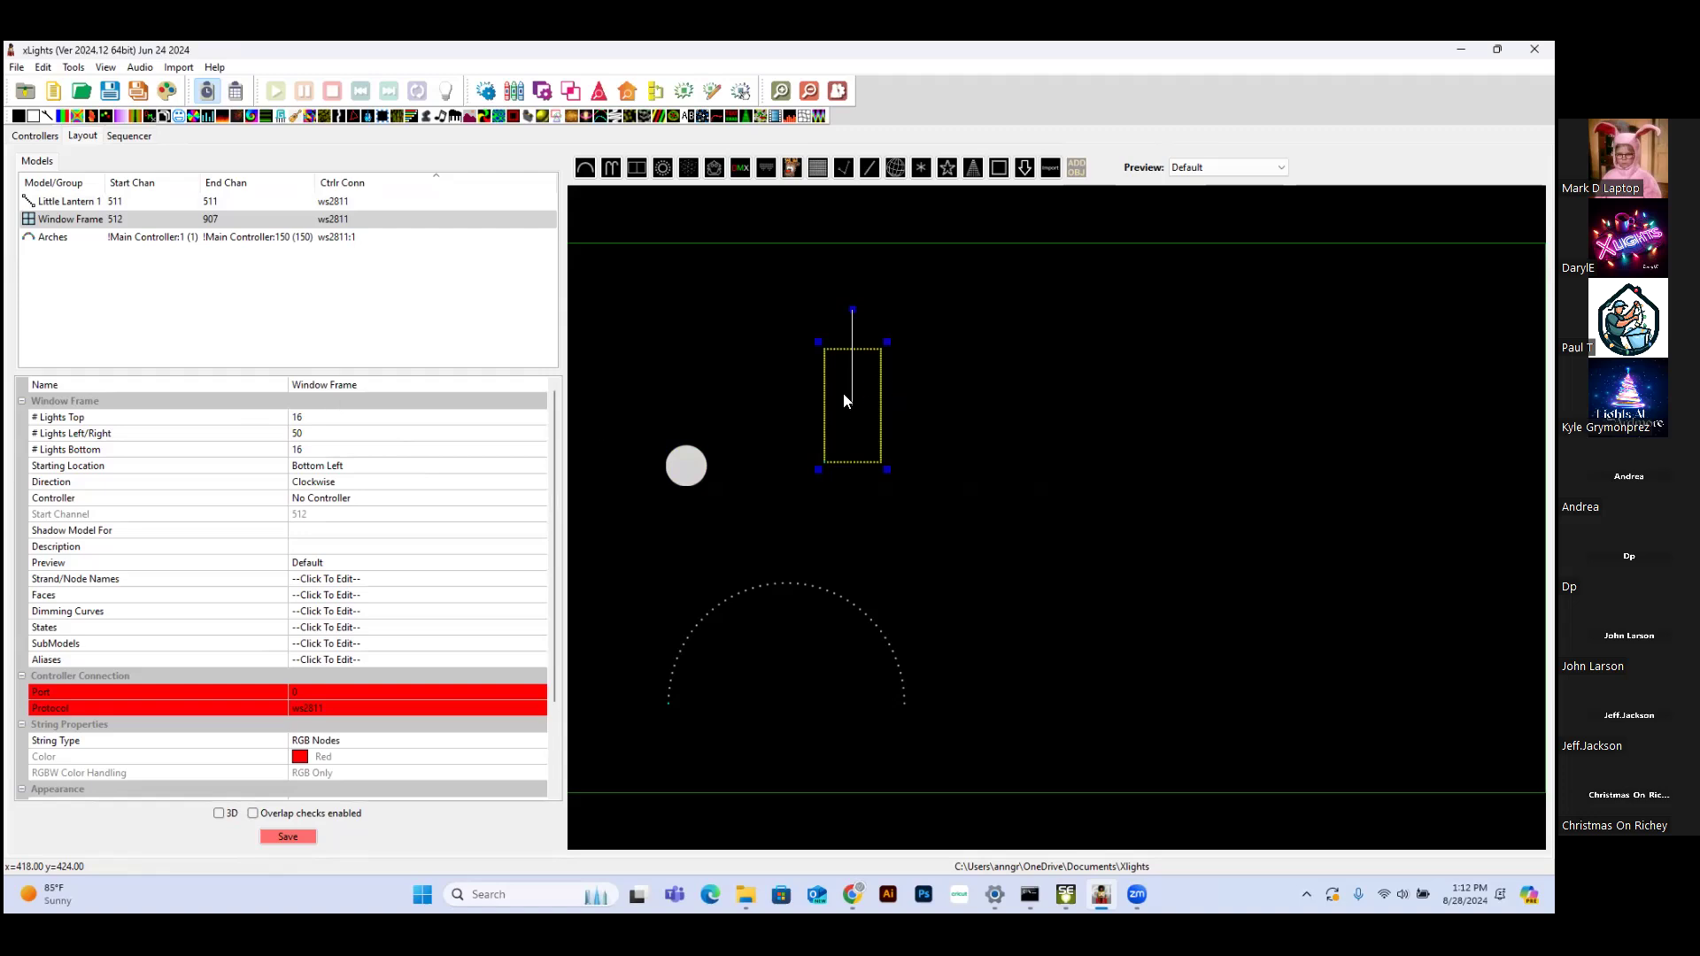
# Set the Window Frame model's string type to Single Color Intensity
pyautogui.click(356, 384)
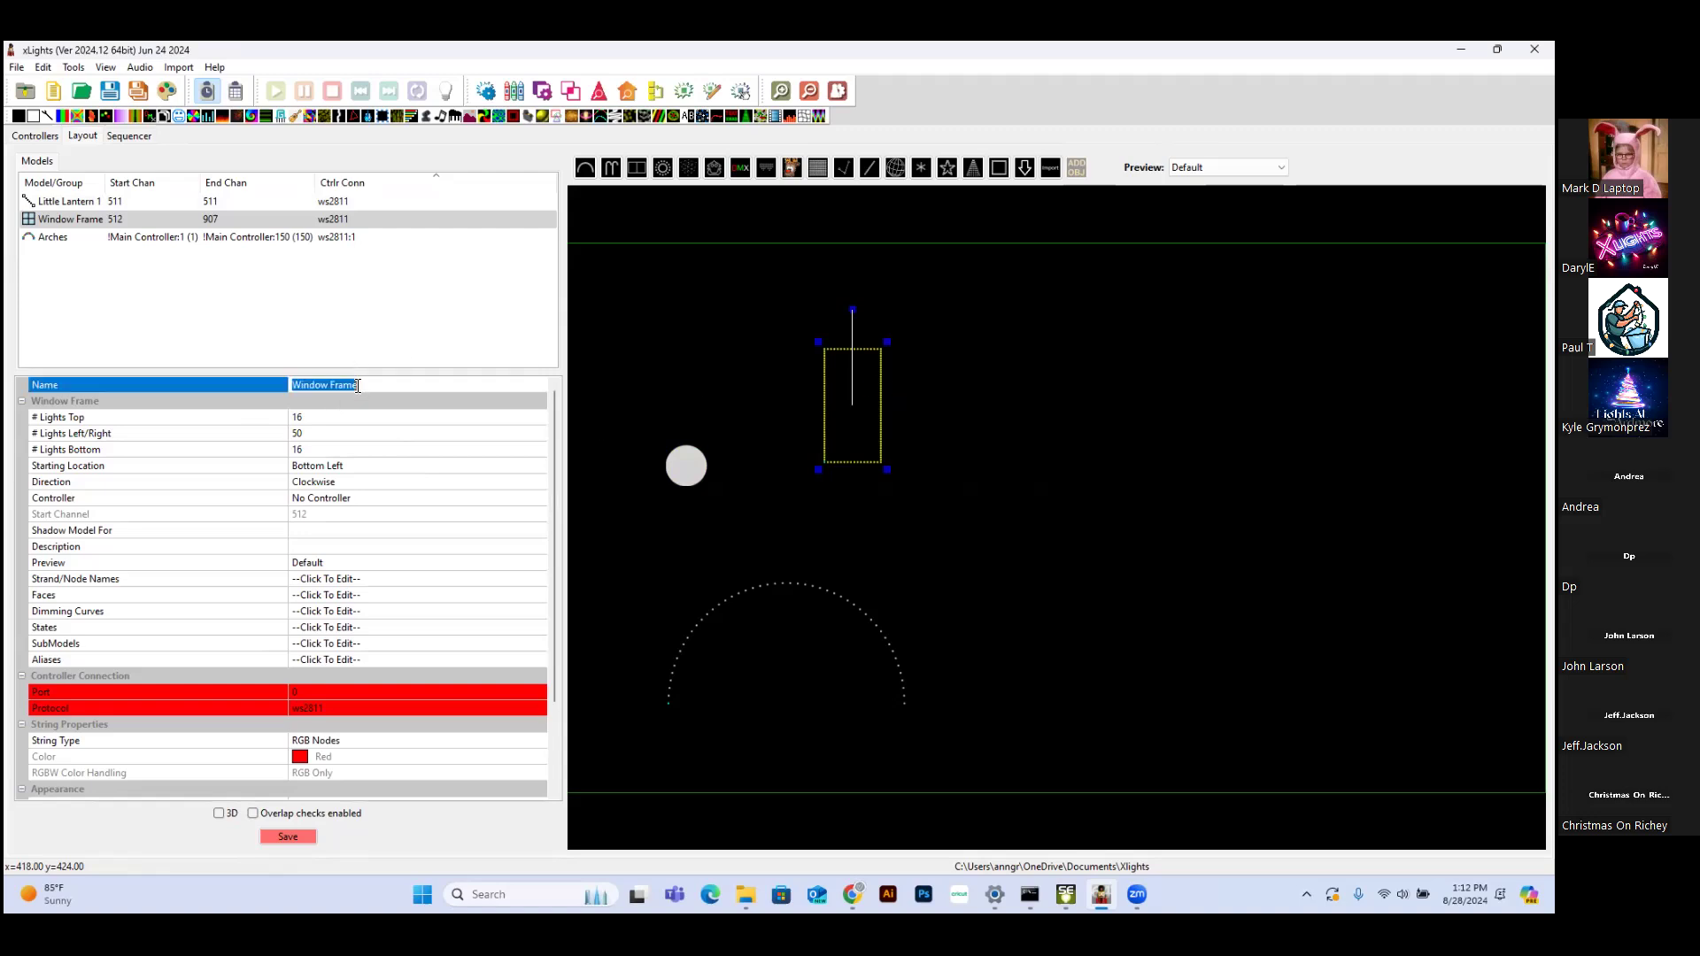
pyautogui.click(358, 385)
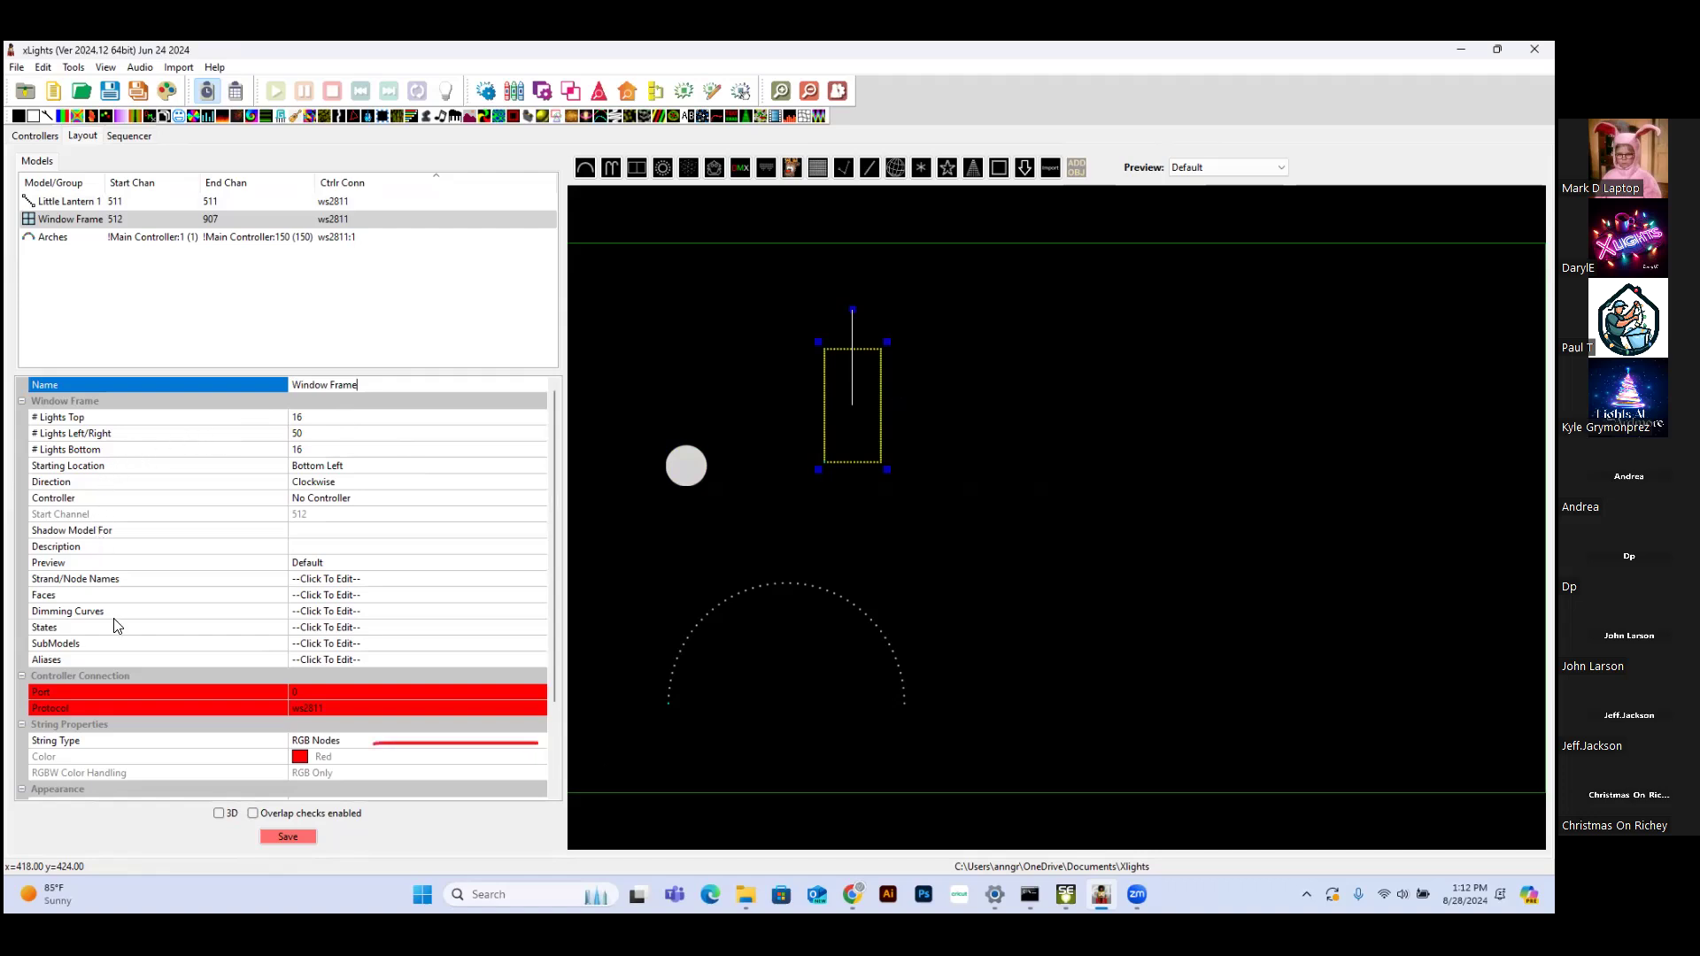
pyautogui.click(344, 742)
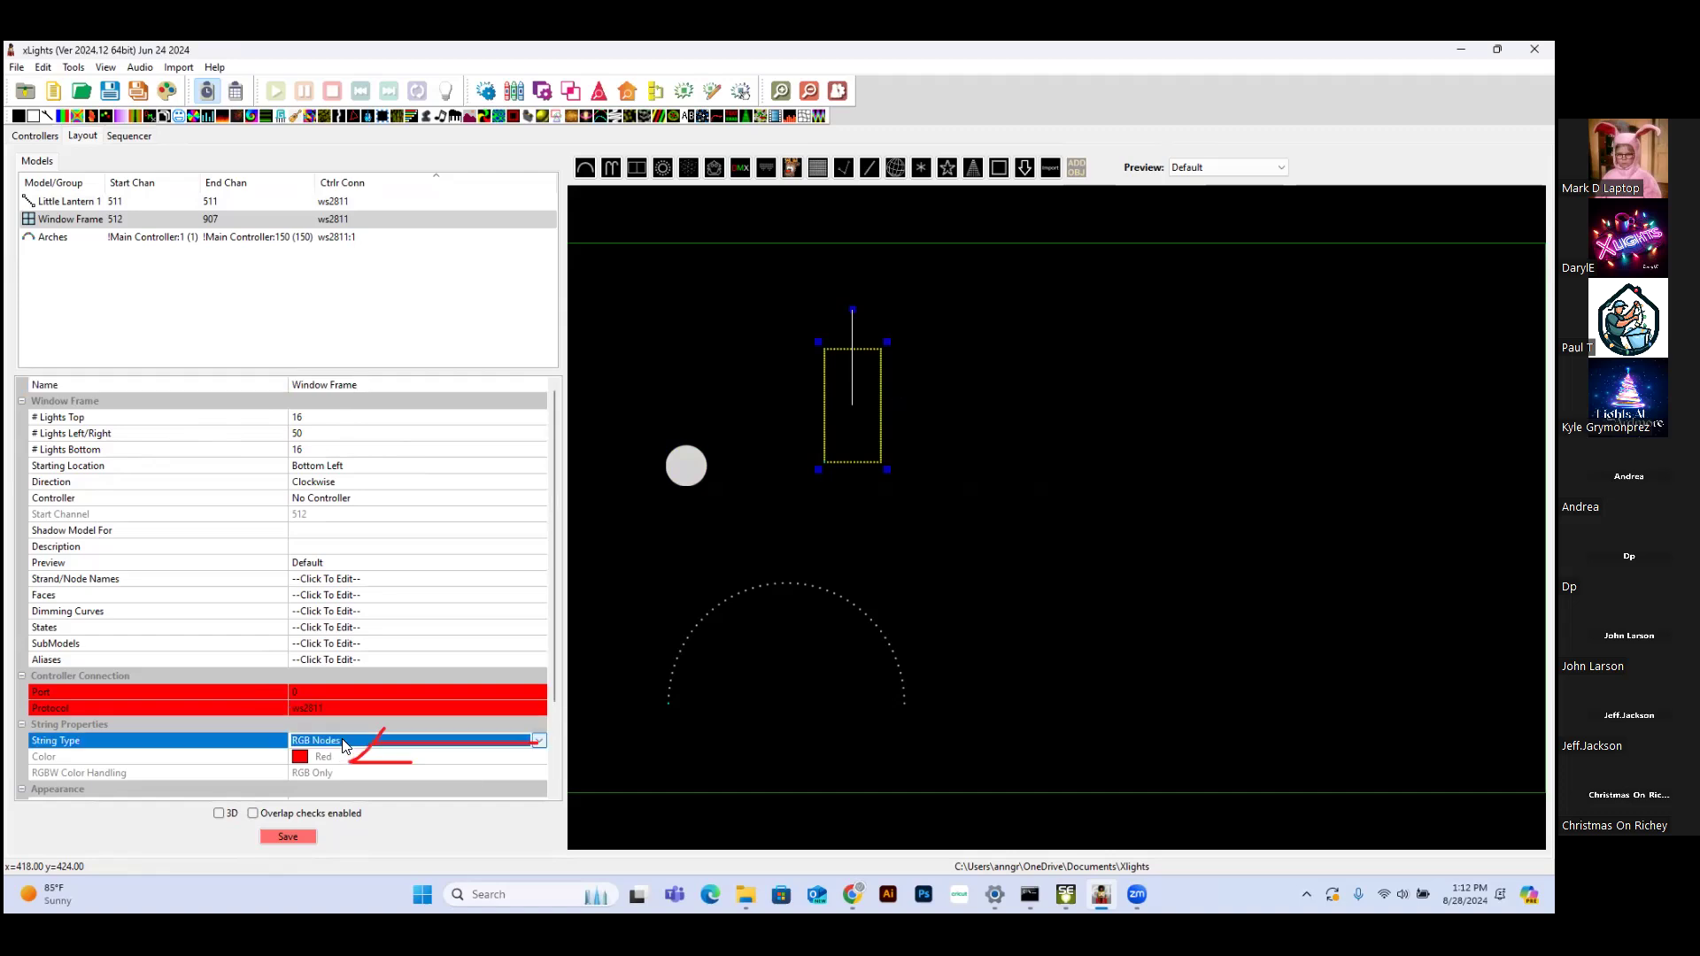
pyautogui.click(538, 741)
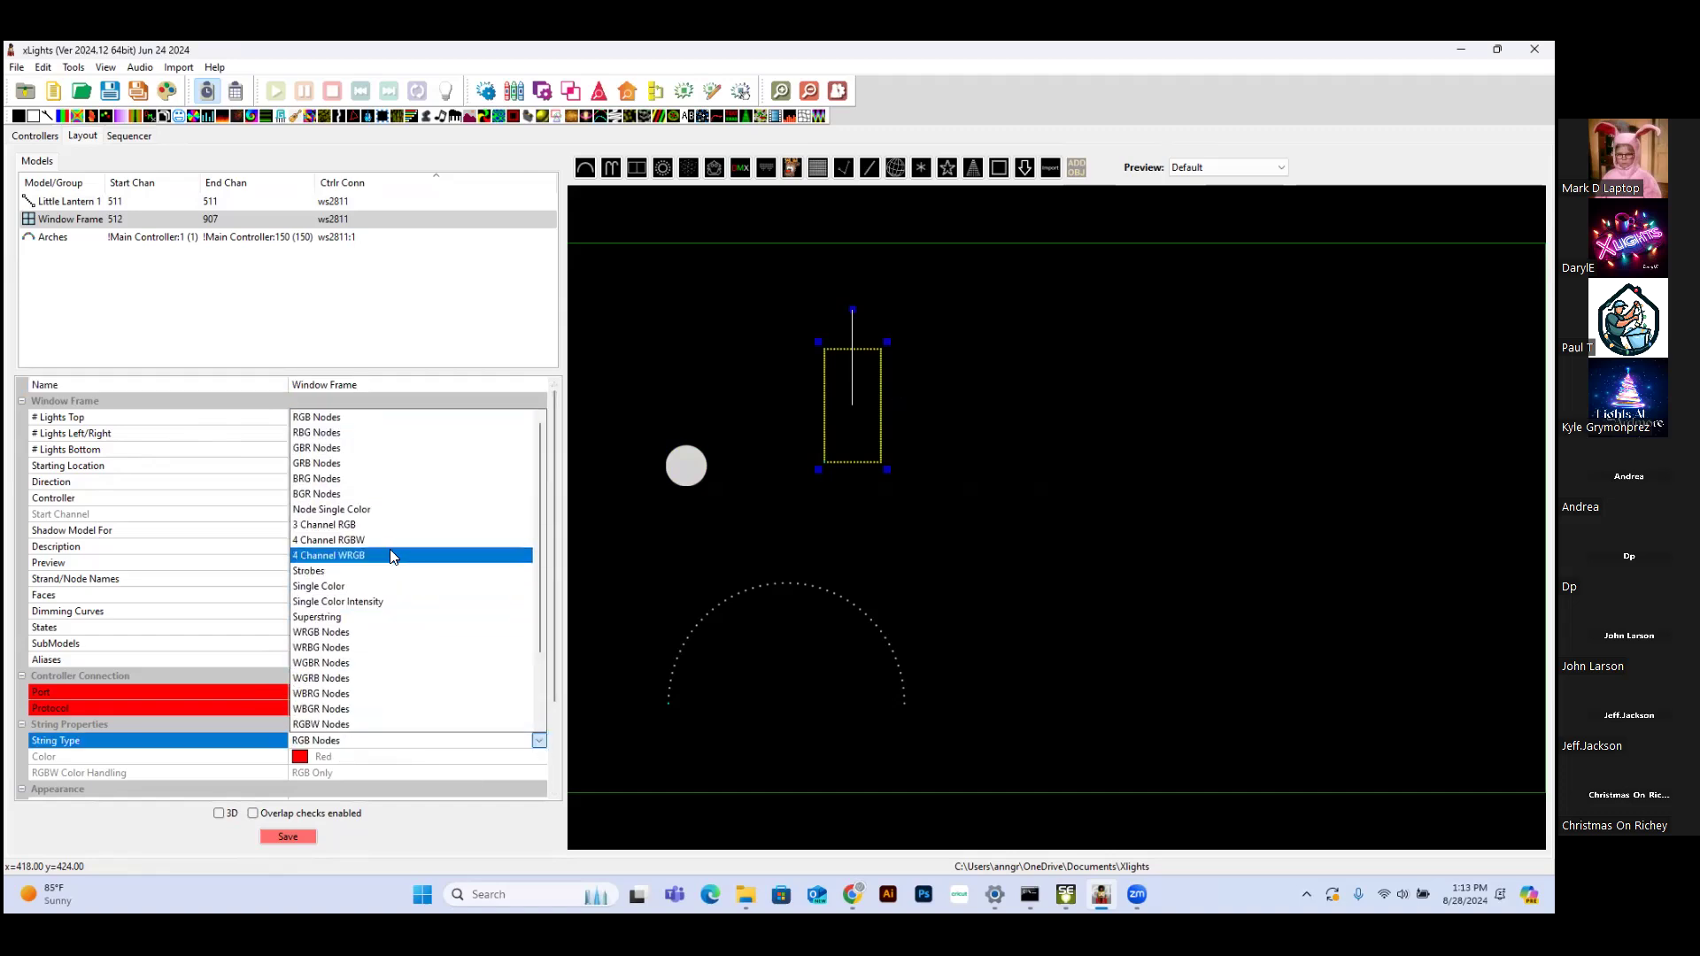
pyautogui.click(367, 603)
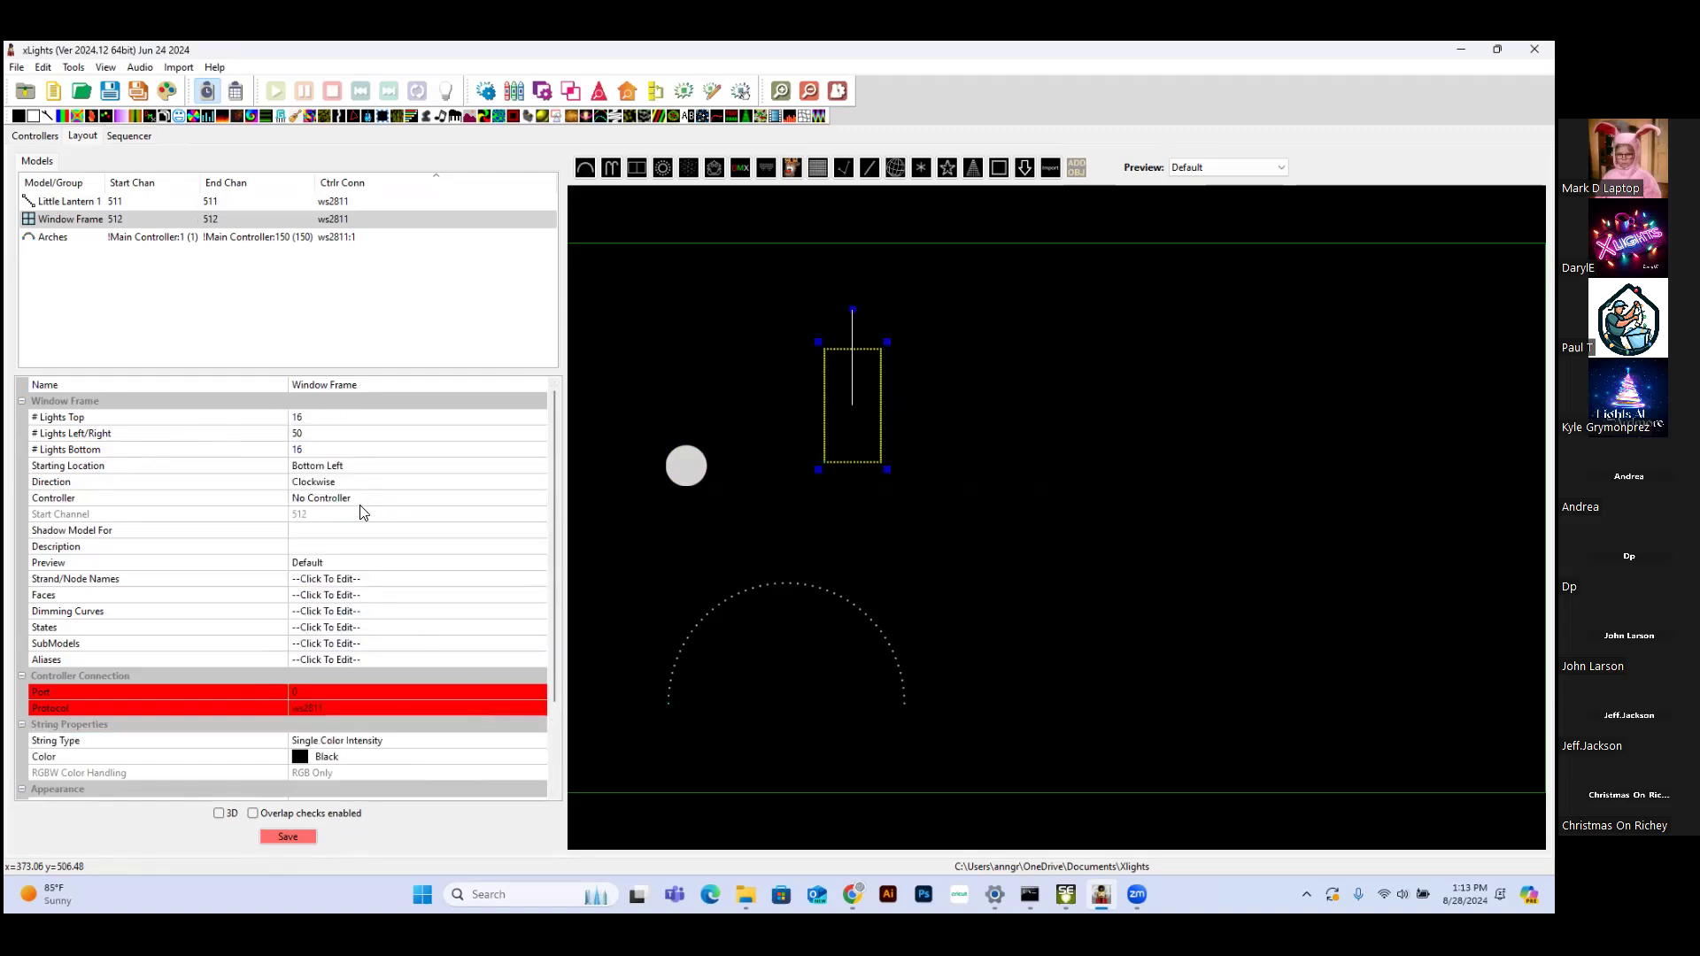
# Rename the Window Frame model Big Lantern 1 without keeping the old name as an alias
pyautogui.click(362, 383)
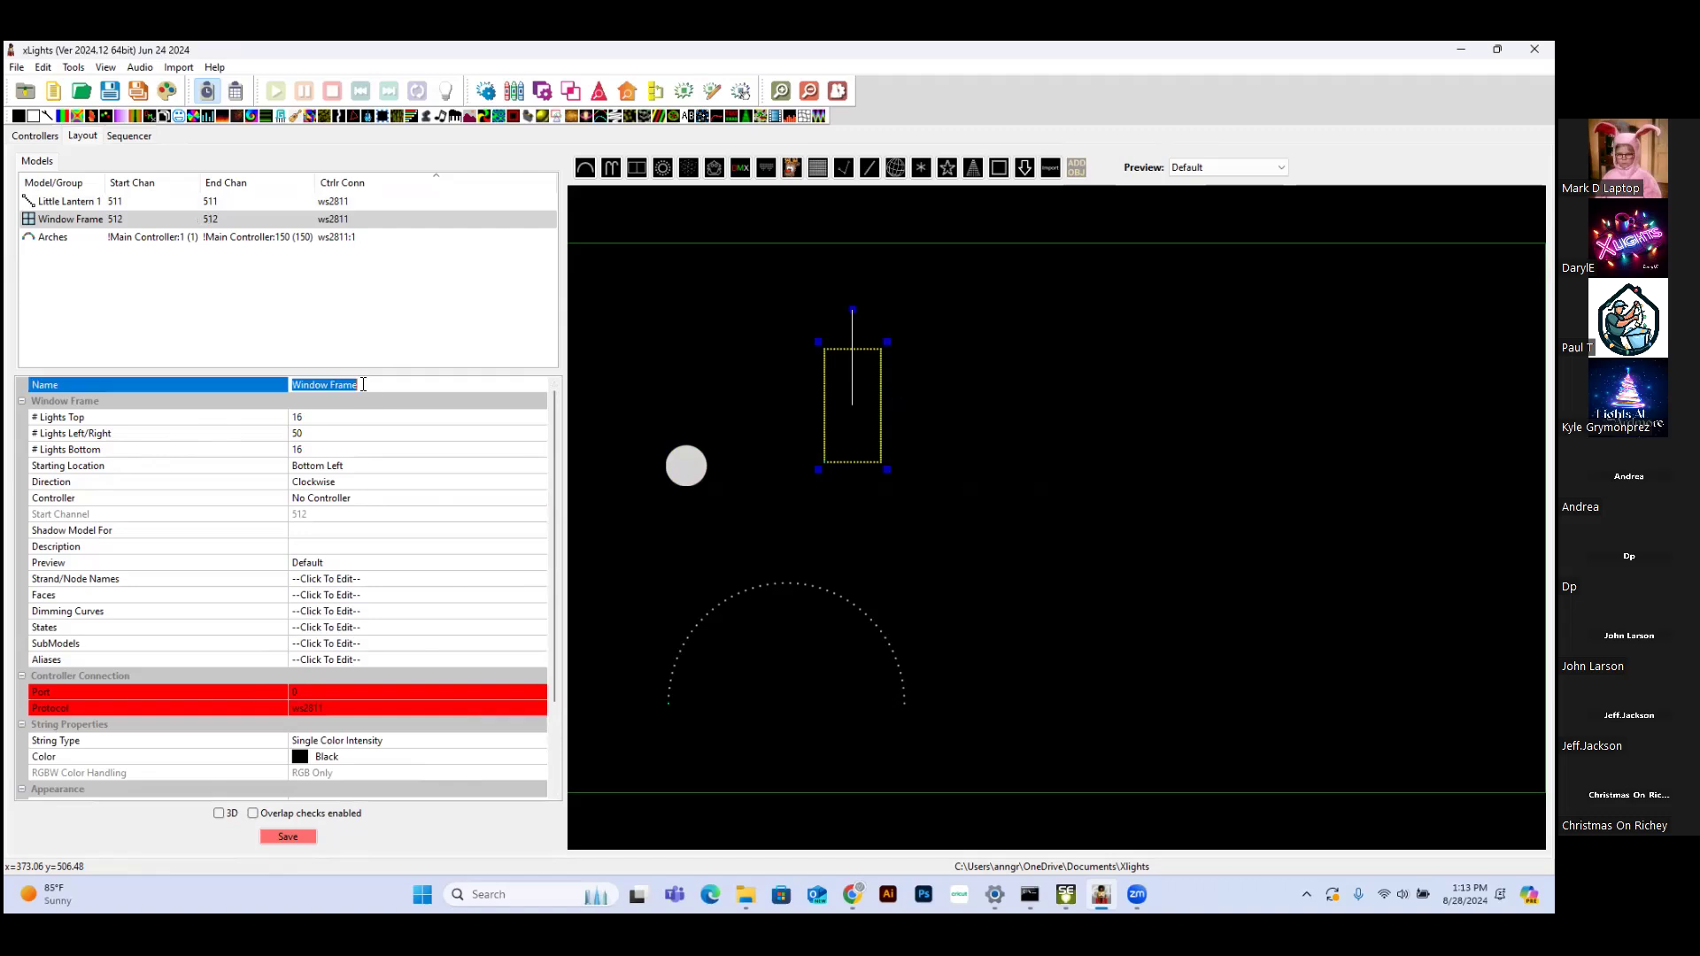
pyautogui.press('BackSpace')
pyautogui.press('BackSpace')
pyautogui.press('BackSpace')
pyautogui.press('BackSpace')
pyautogui.press('BackSpace')
pyautogui.press('BackSpace')
pyautogui.press('BackSpace')
pyautogui.press('BackSpace')
pyautogui.press('BackSpace')
pyautogui.press('BackSpace')
pyautogui.press('BackSpace')
pyautogui.press('BackSpace')
pyautogui.write('Big Lantern')
pyautogui.moveTo(554, 483); pyautogui.dragTo(549, 461)
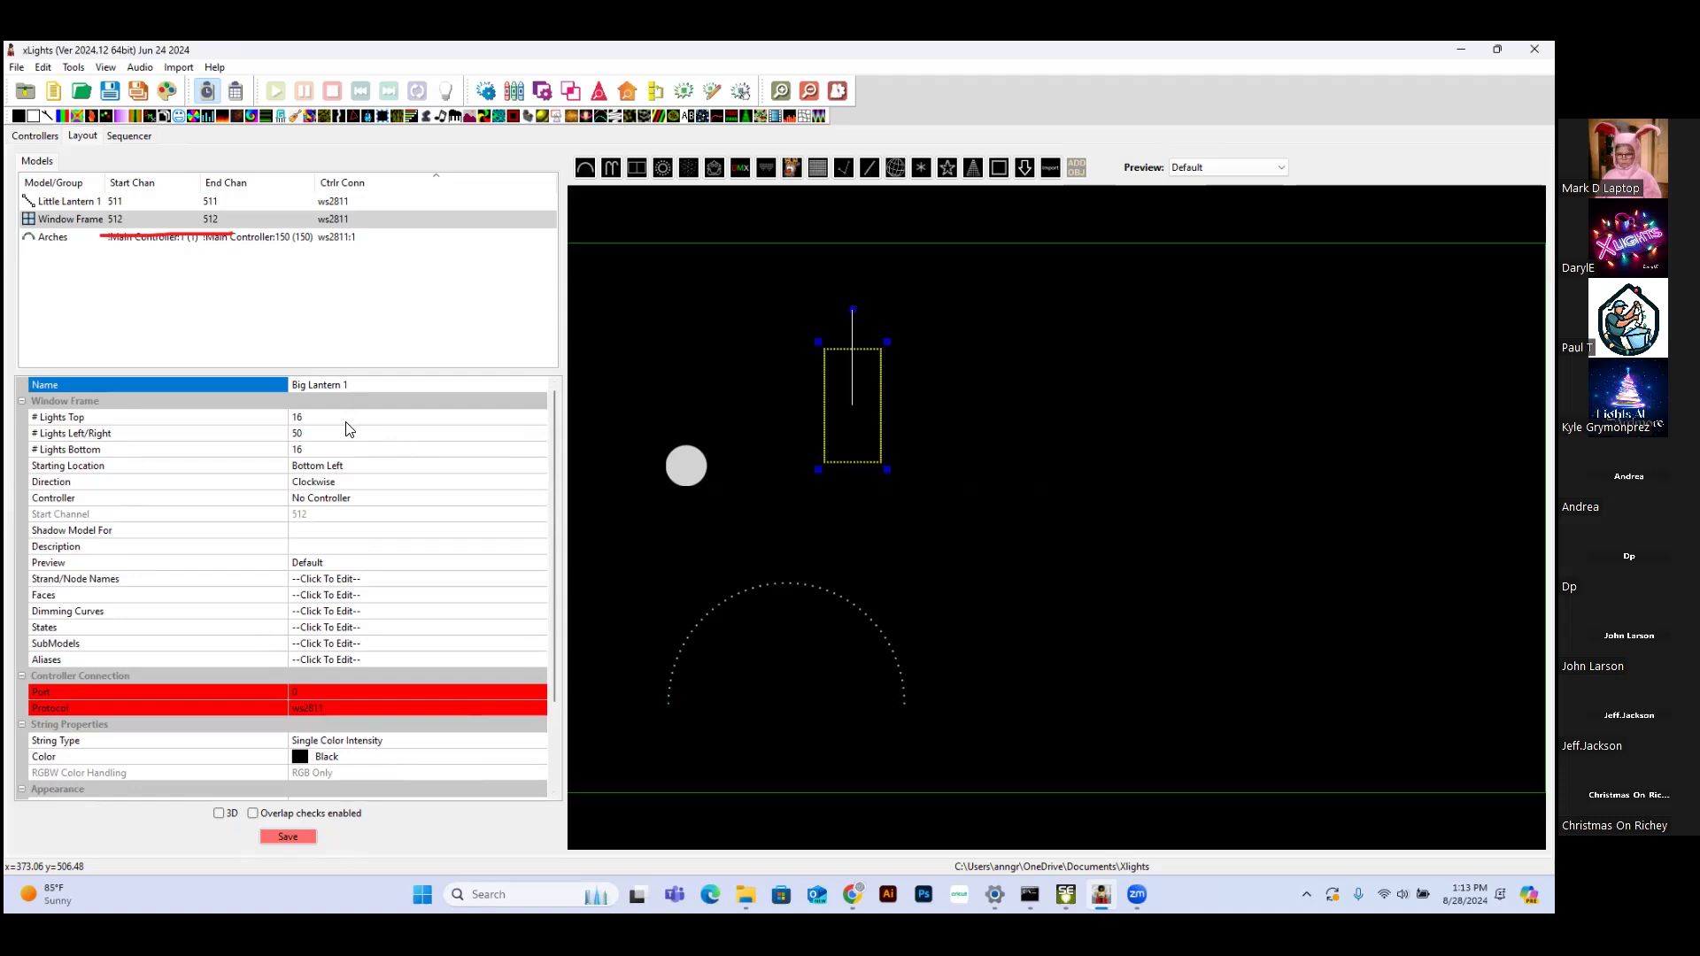
pyautogui.moveTo(326, 699)
pyautogui.click(299, 837)
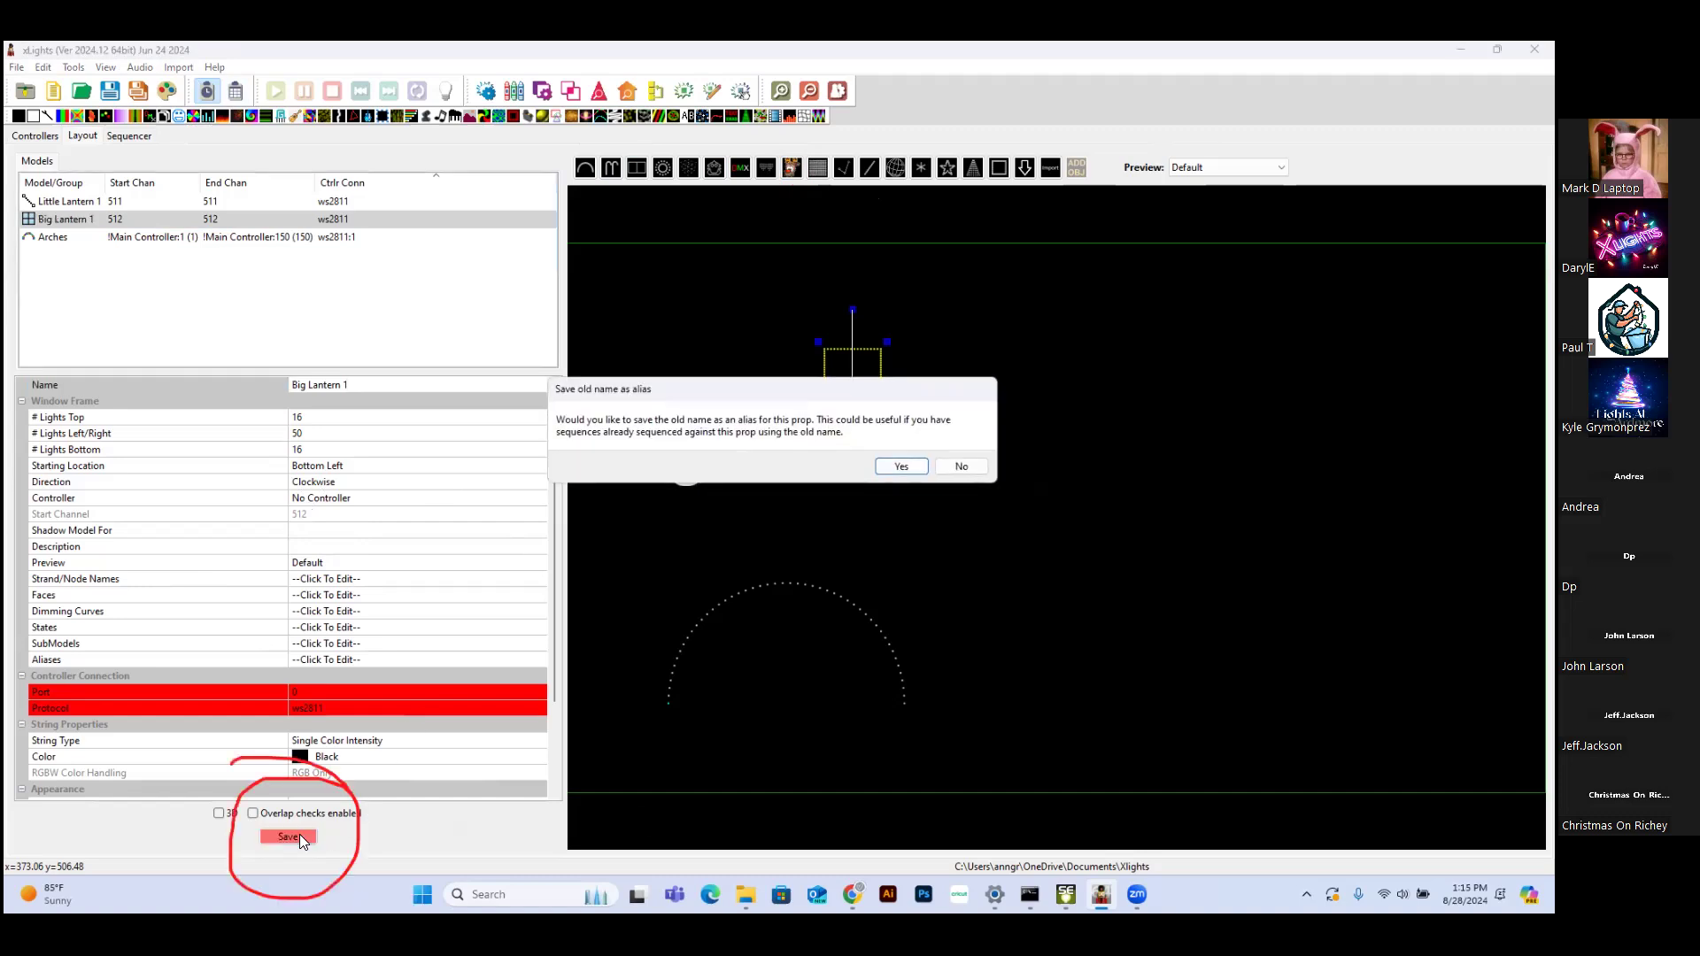
pyautogui.click(963, 467)
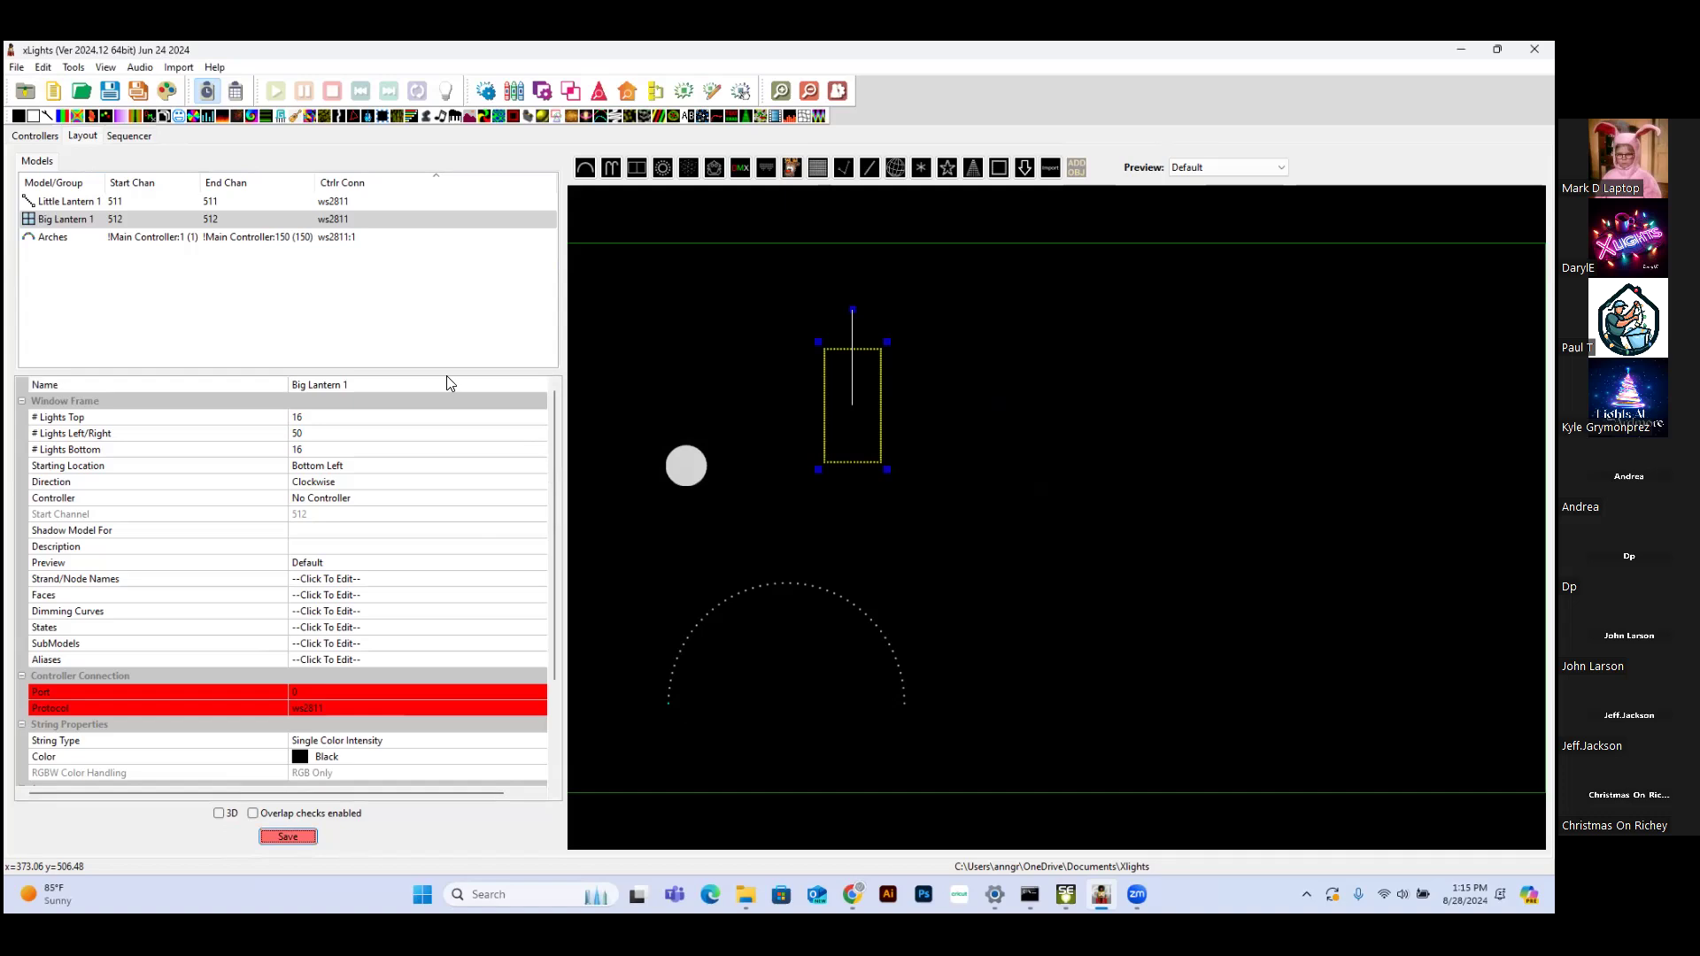
# Switch to the controller setup and save the pending controller and layout changes
pyautogui.click(37, 138)
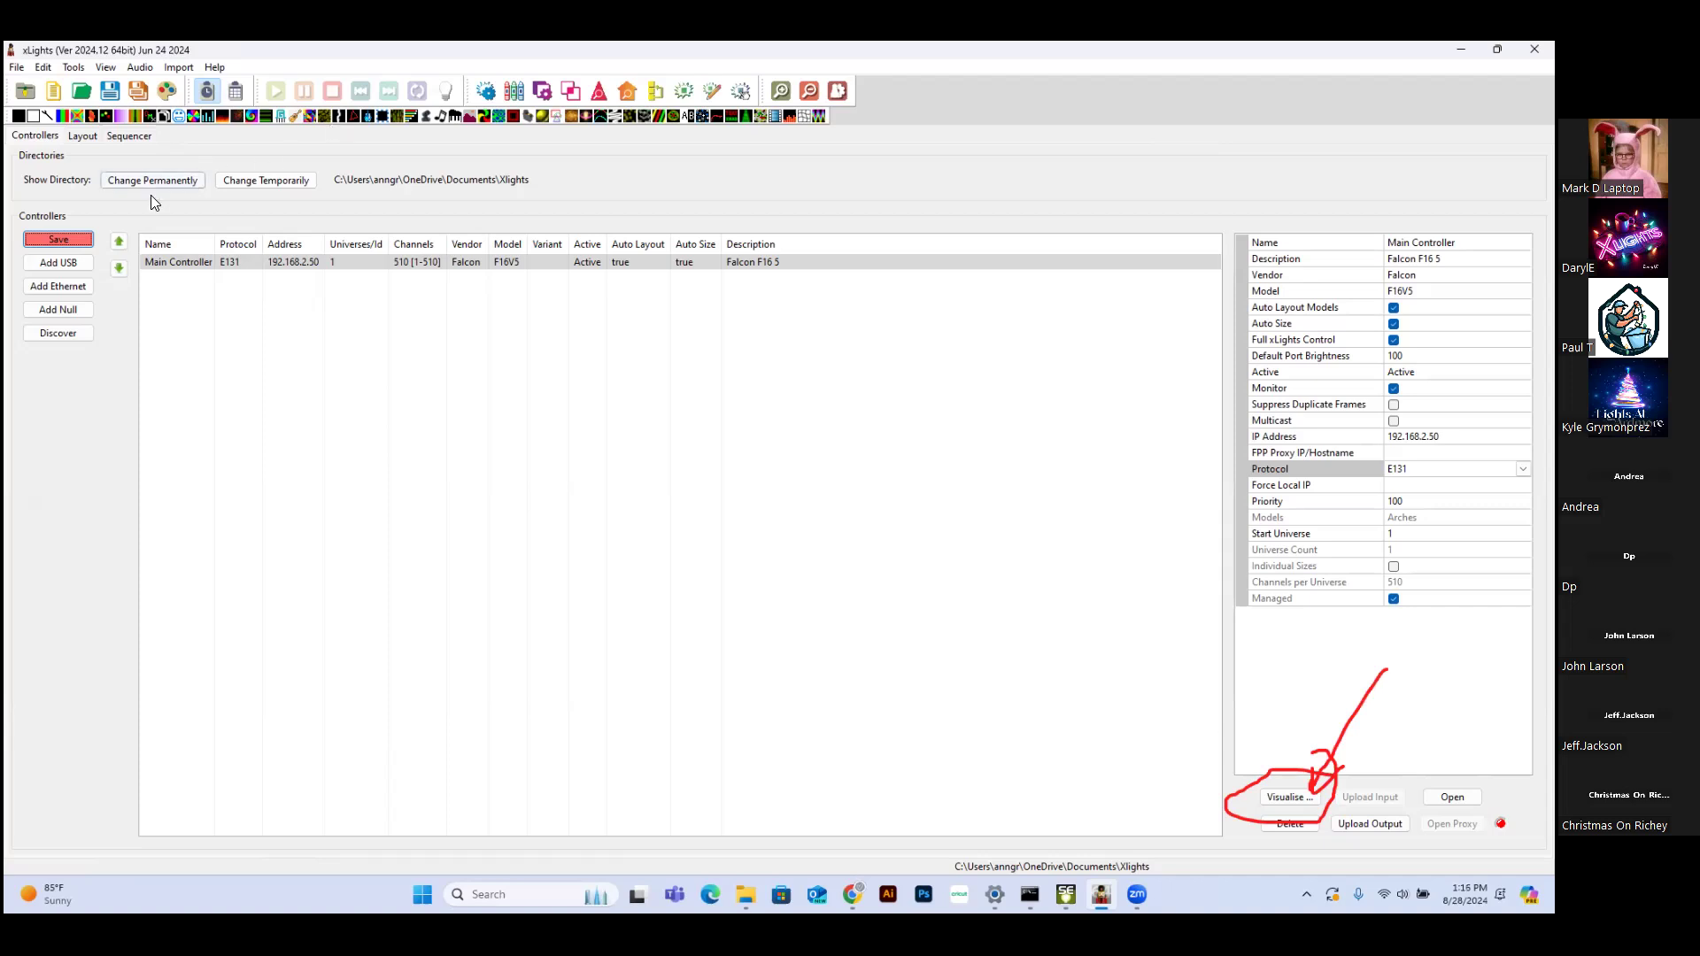
pyautogui.click(58, 240)
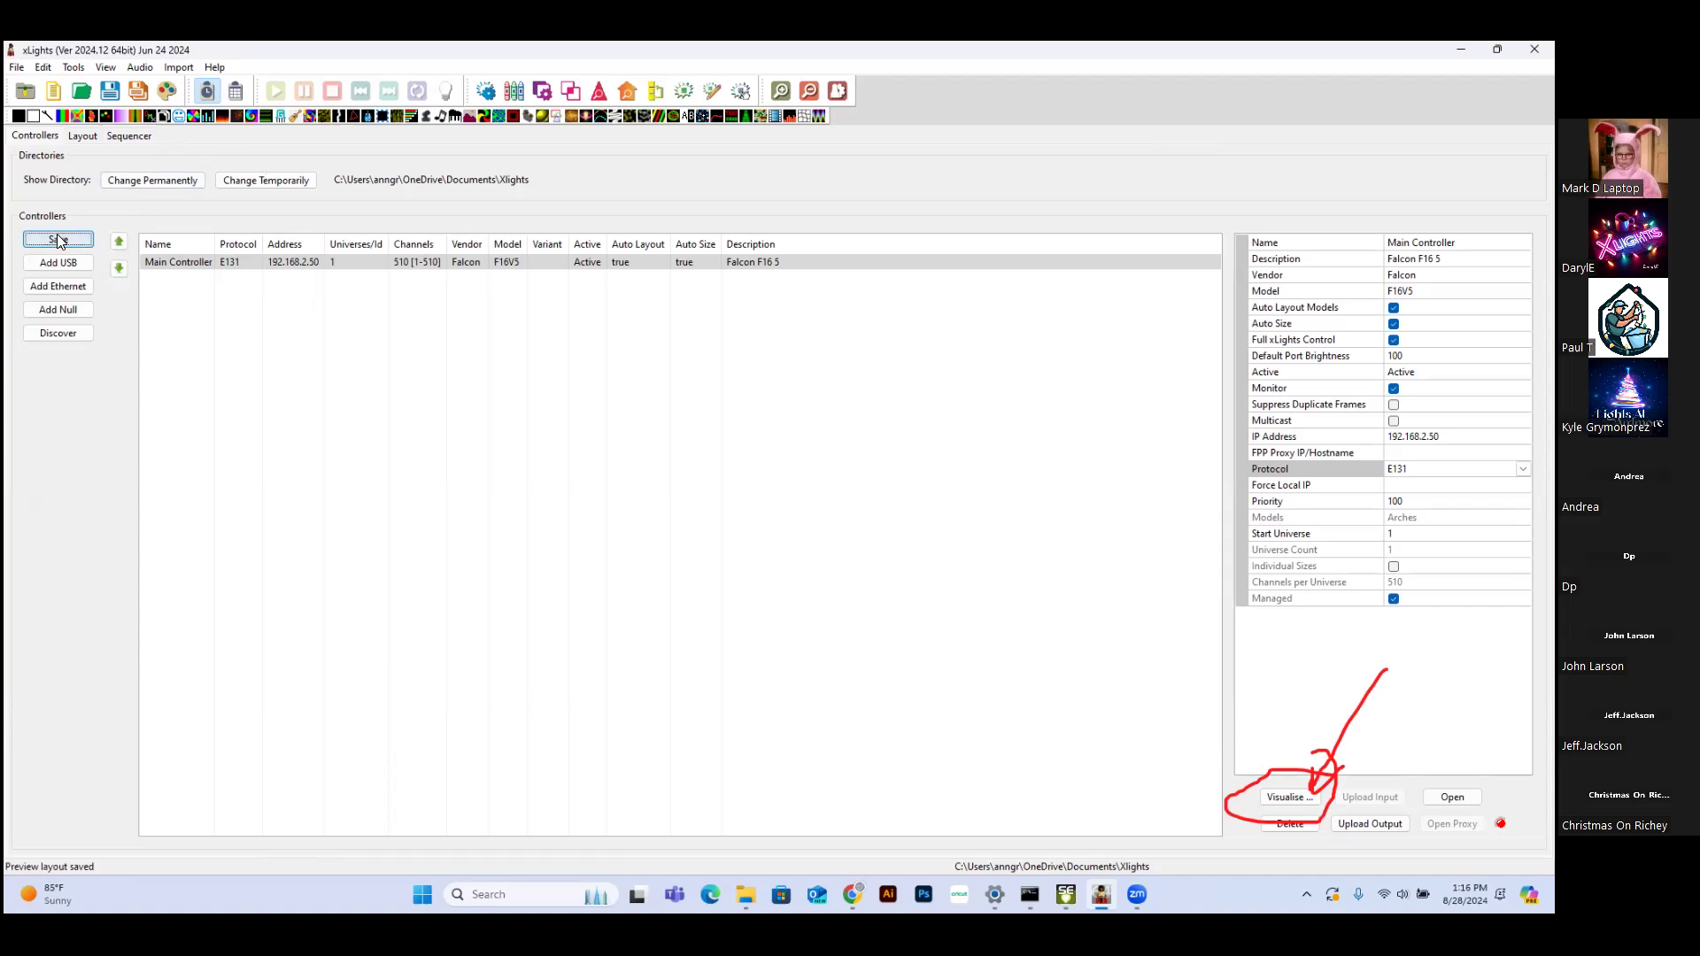
# Visualise the Main Controller's ports and assign Little Lantern 1, followed by Big Lantern 1, to Serial Port 1
pyautogui.click(1292, 799)
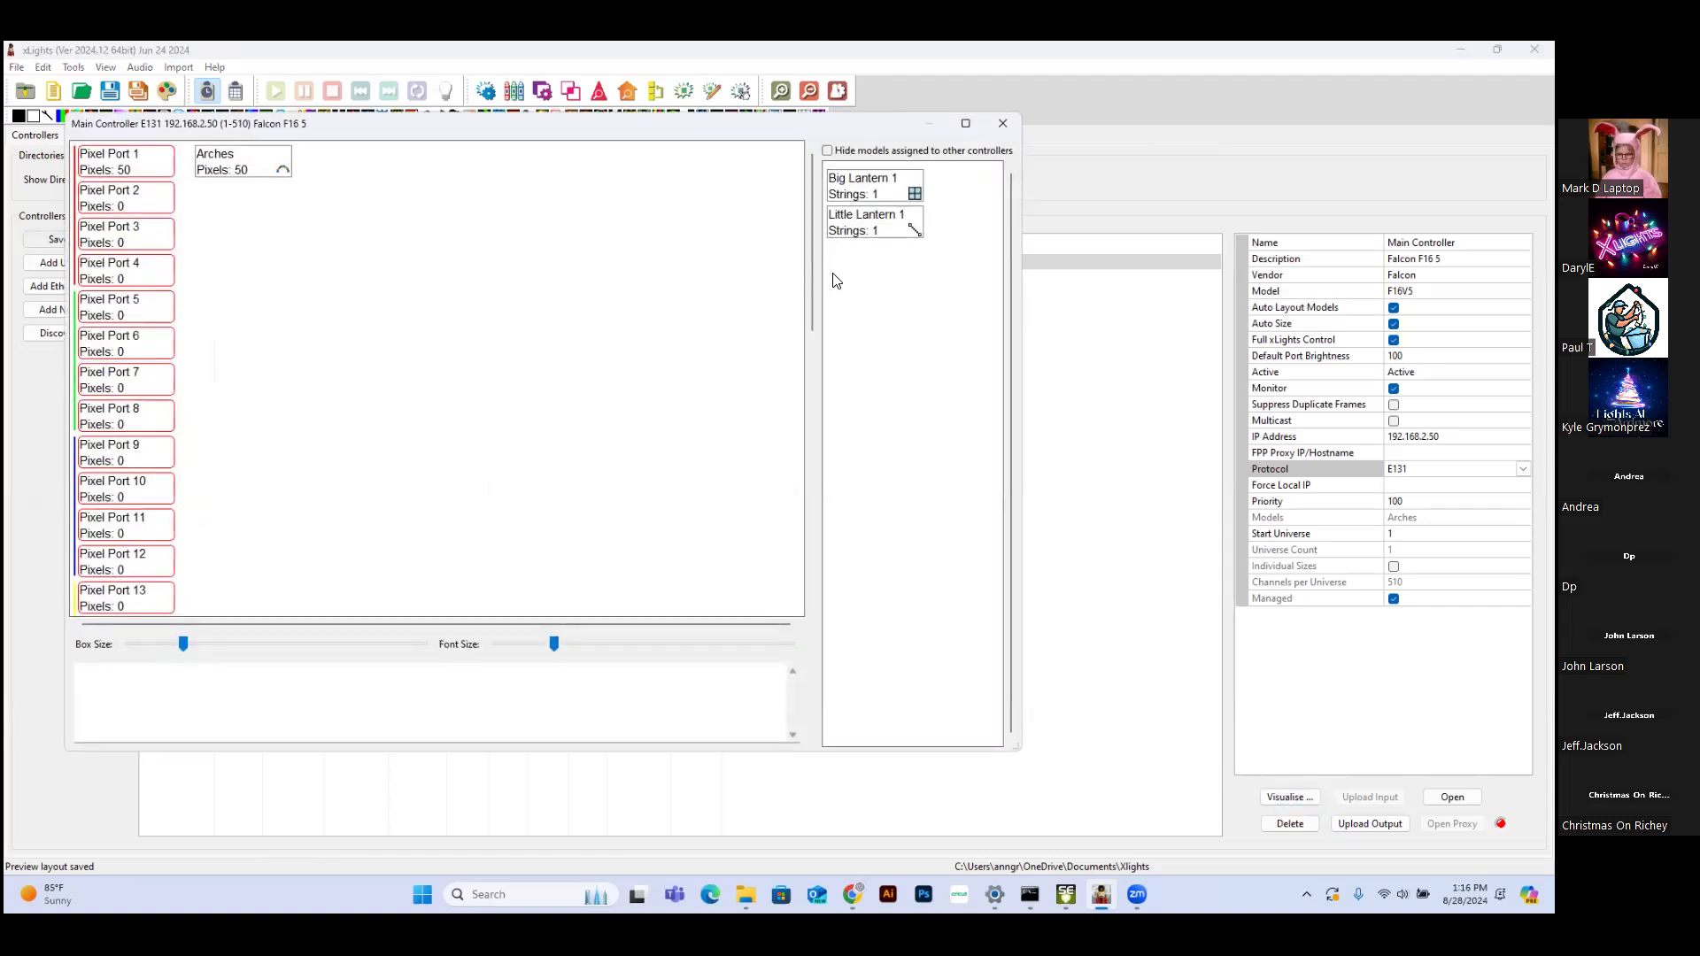
pyautogui.moveTo(811, 238); pyautogui.dragTo(819, 547)
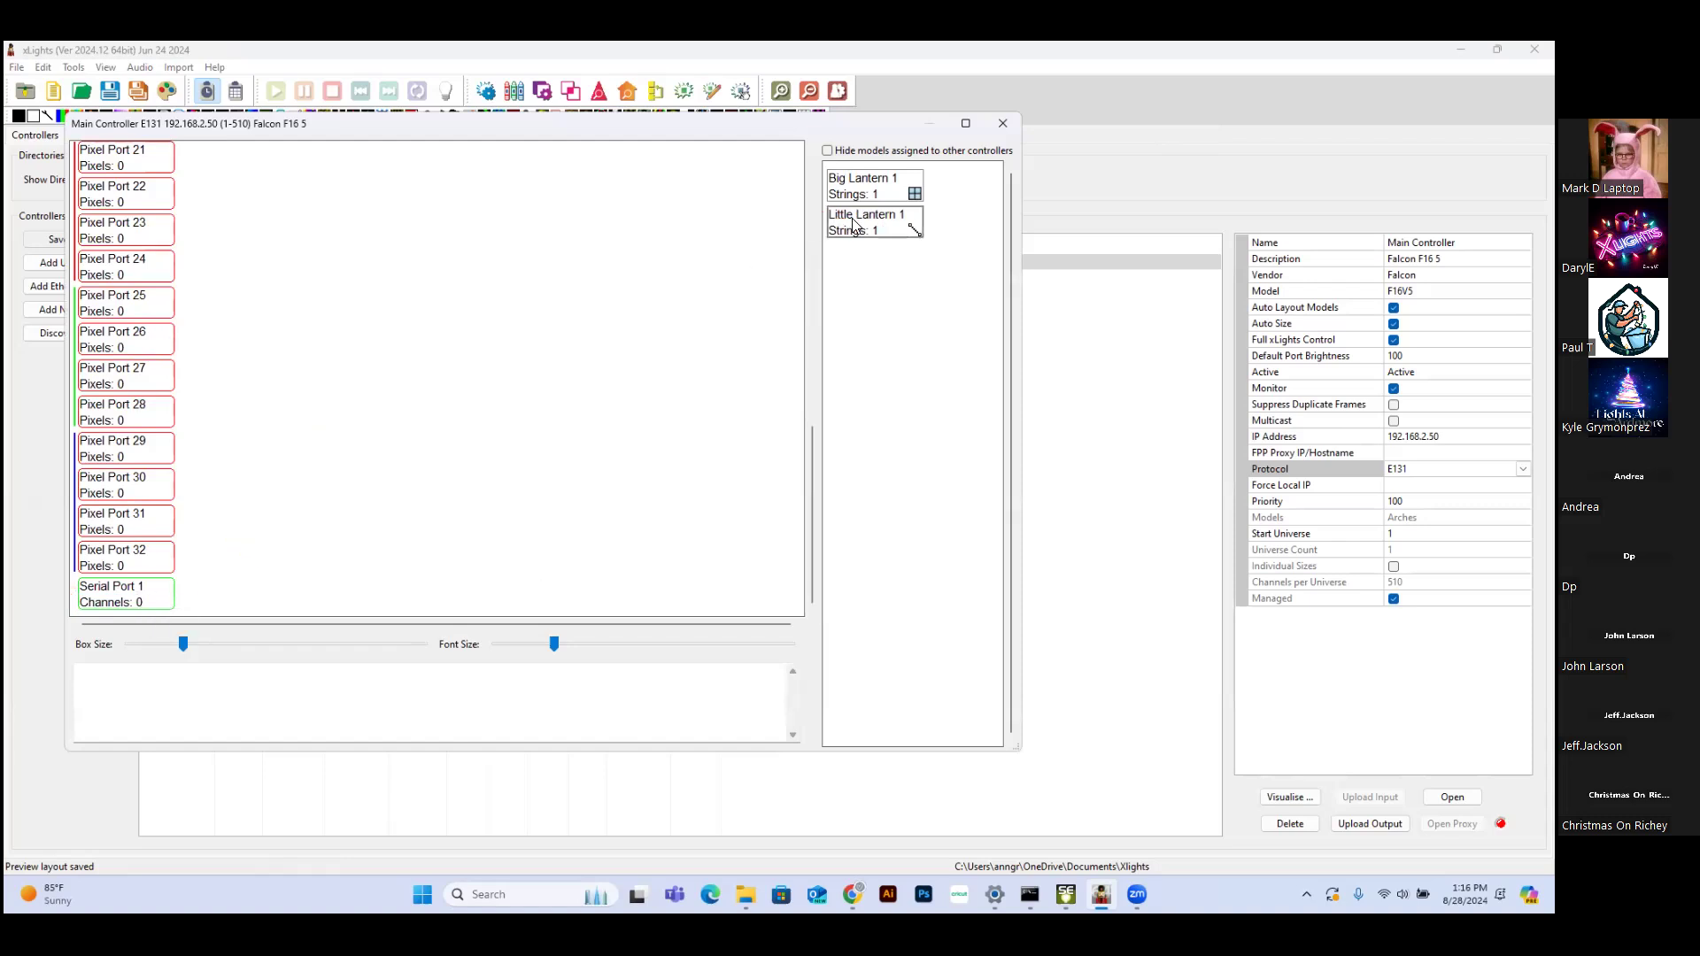
pyautogui.moveTo(856, 224)
pyautogui.moveTo(914, 239); pyautogui.dragTo(155, 592)
pyautogui.moveTo(872, 186); pyautogui.dragTo(155, 592)
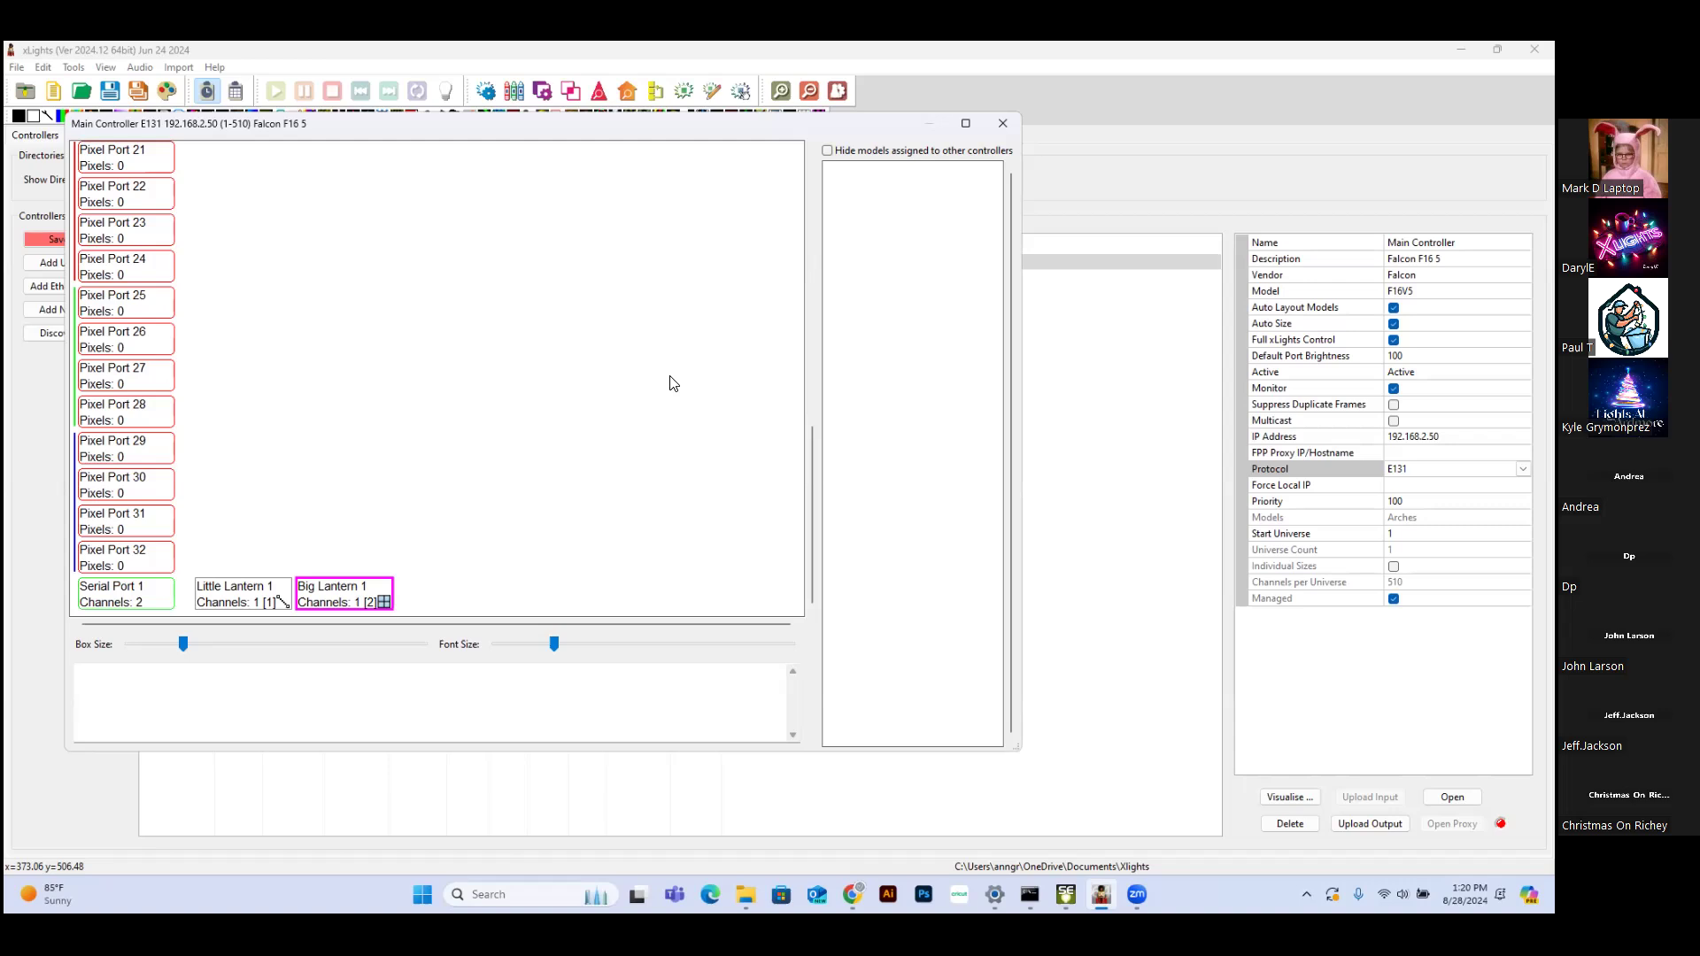
# Set Big Lantern 1's DMX channel on Serial Port 1 to 17
pyautogui.moveTo(327, 600)
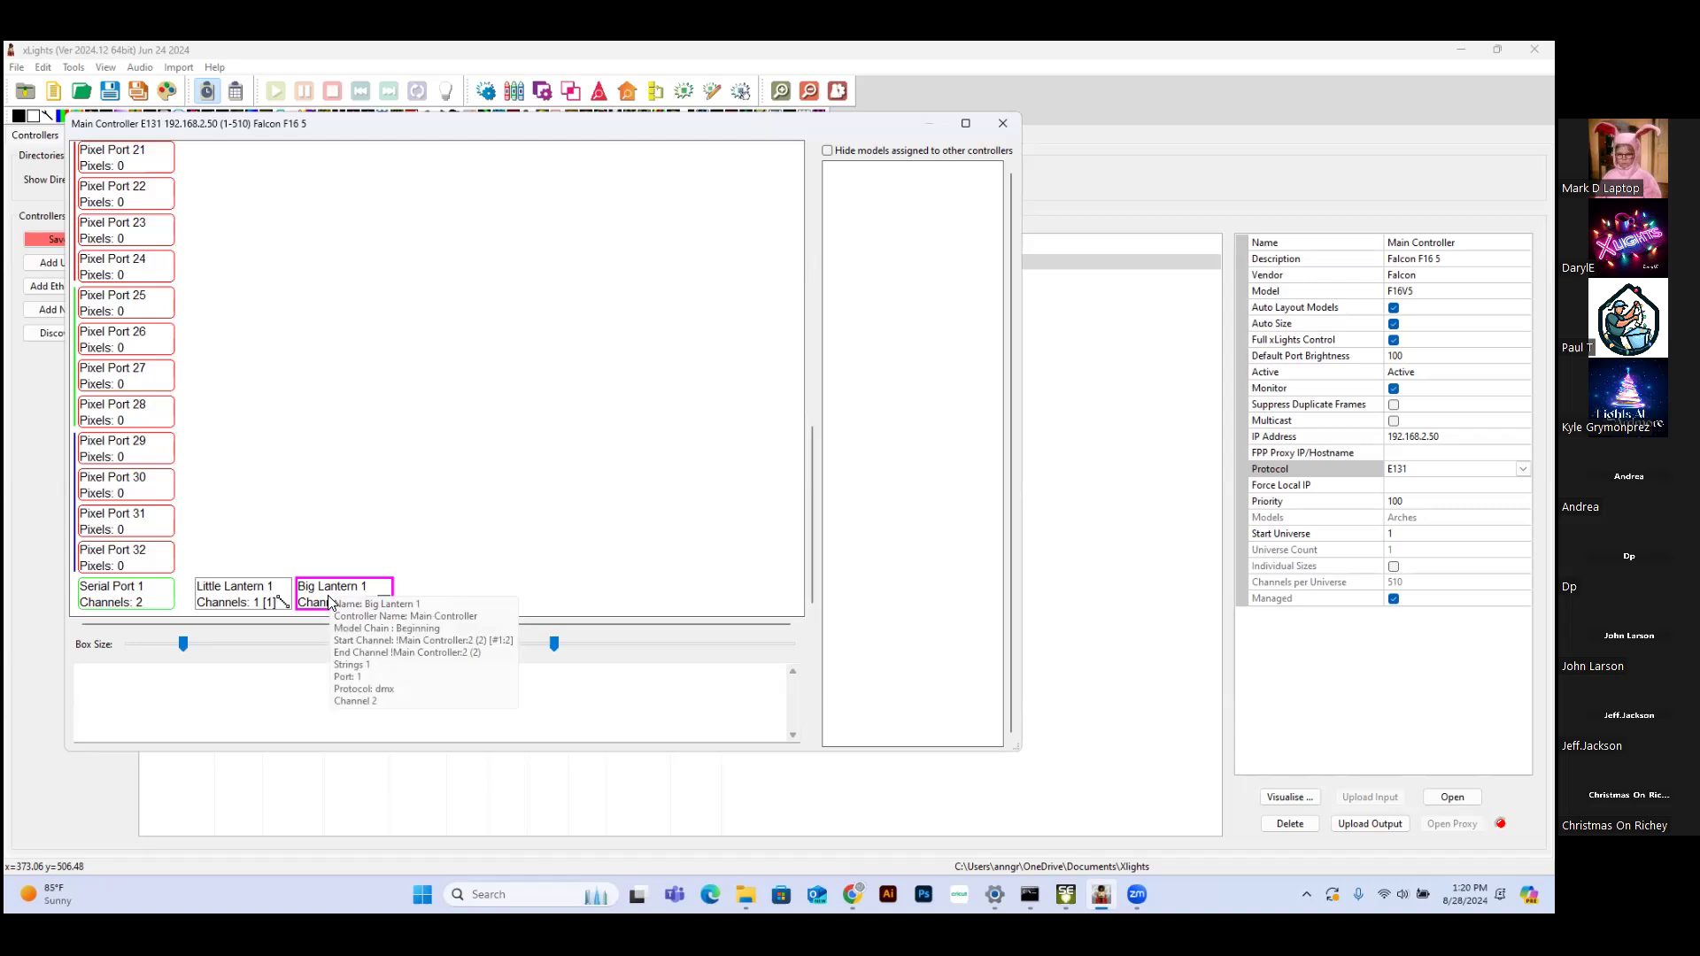
pyautogui.rightClick(326, 595)
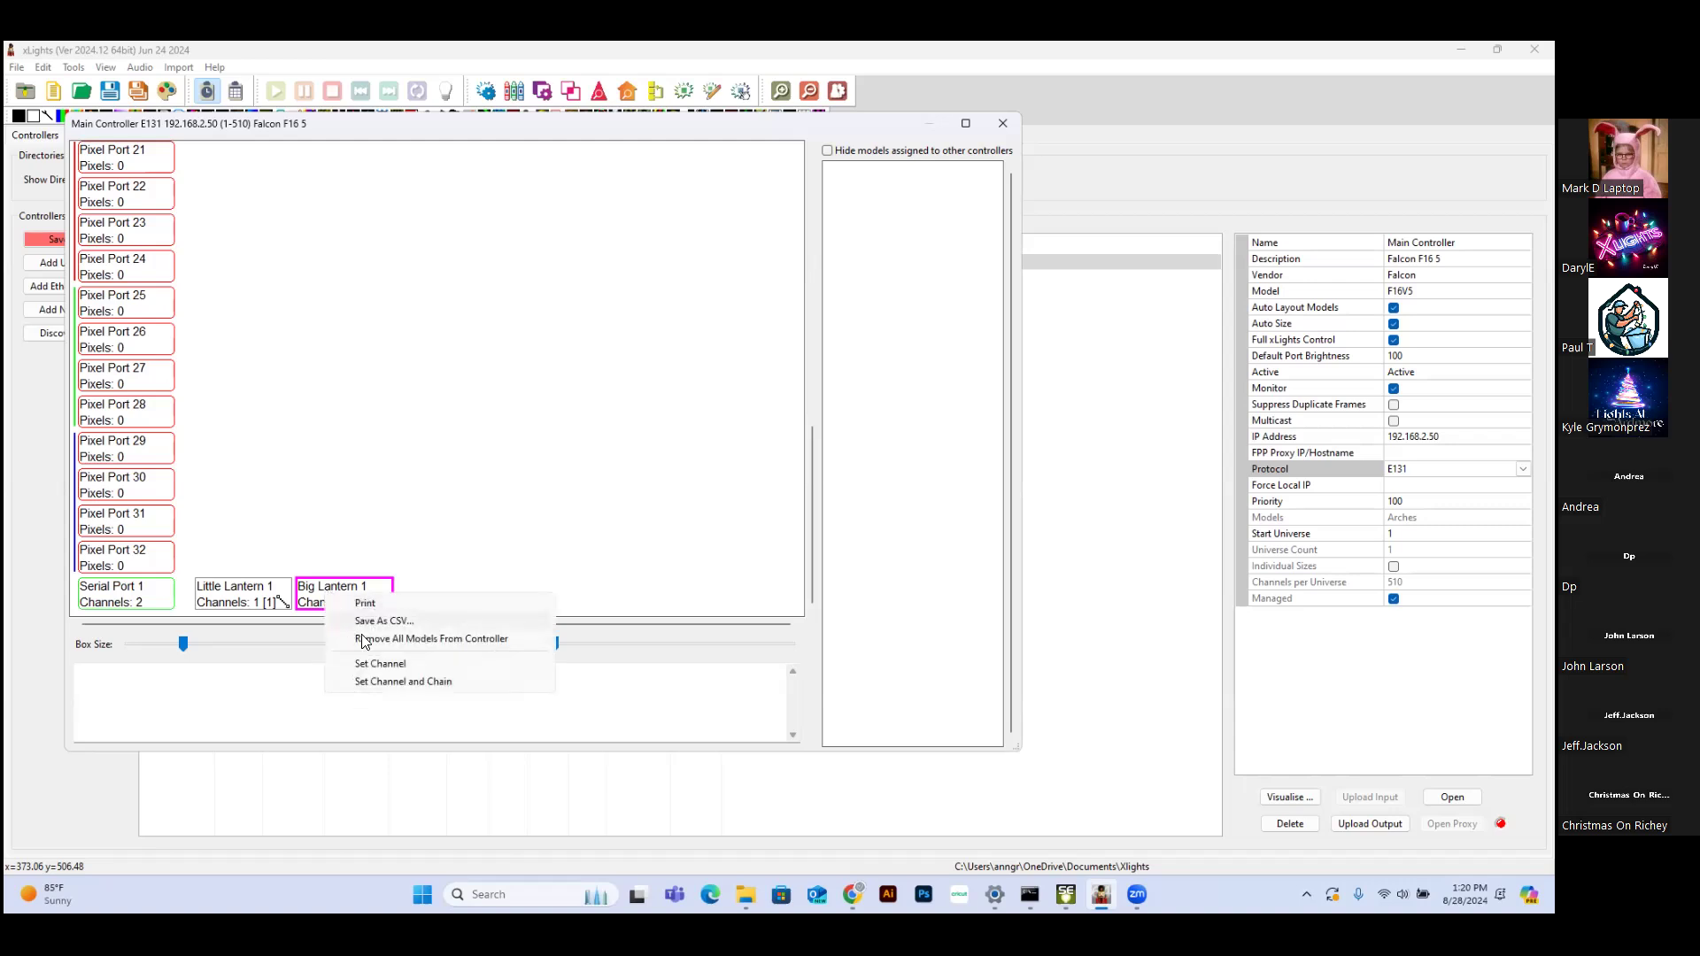
pyautogui.click(381, 664)
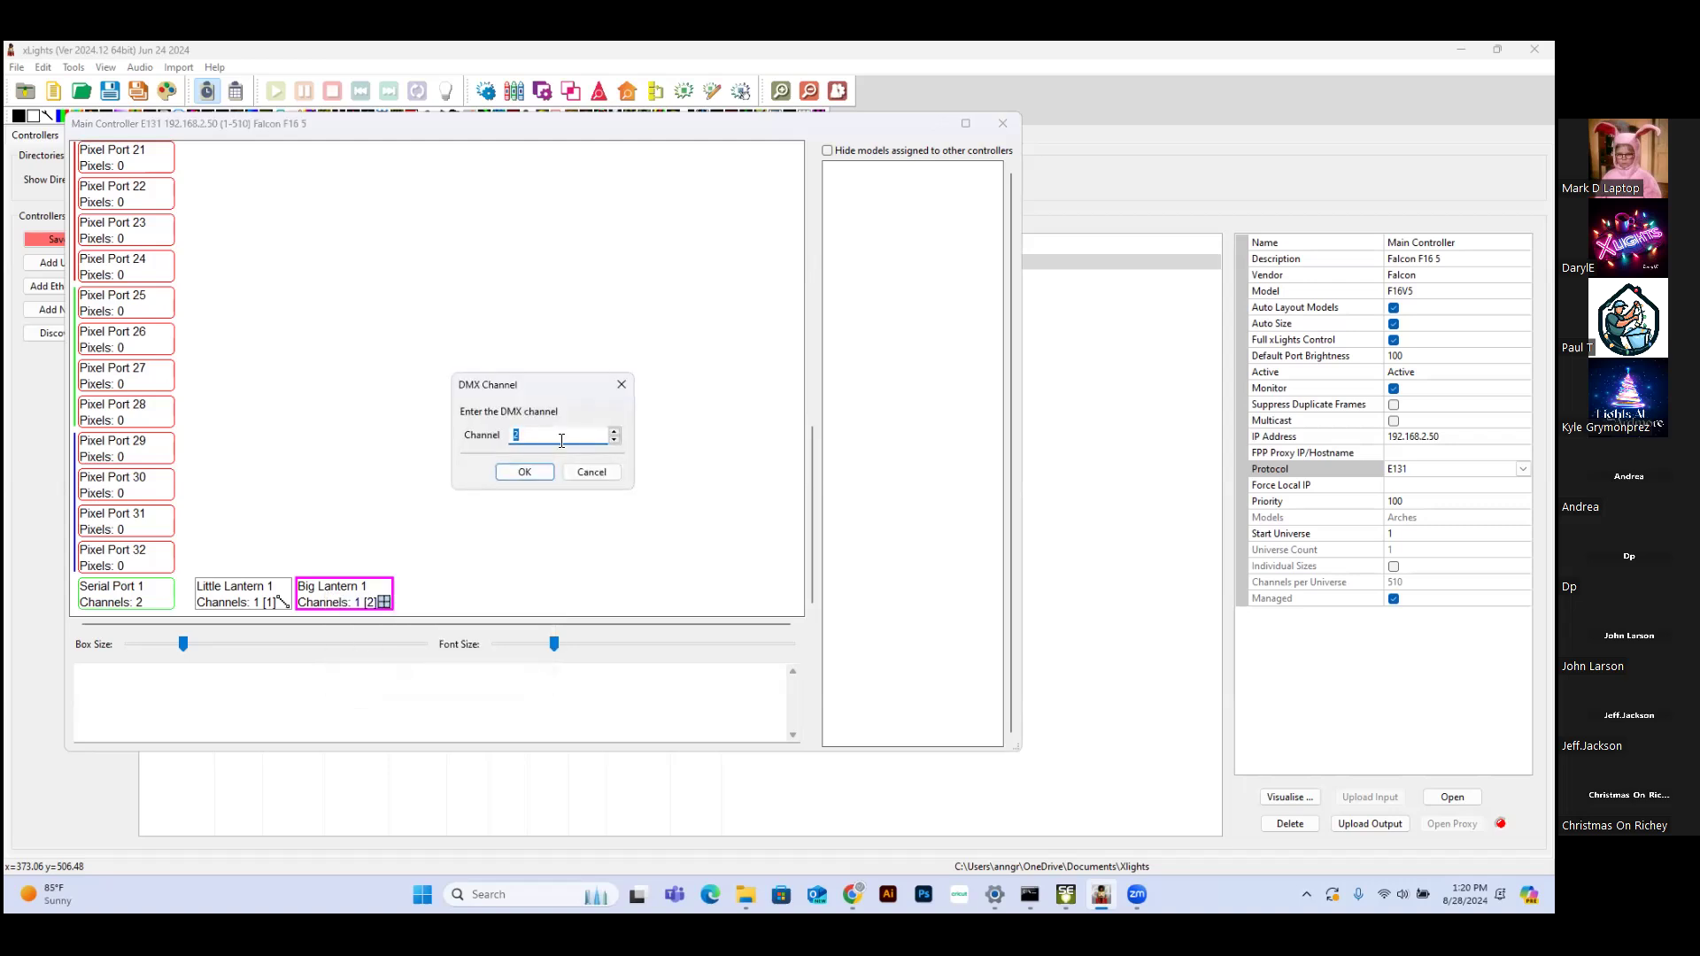
pyautogui.write('17')
pyautogui.click(532, 472)
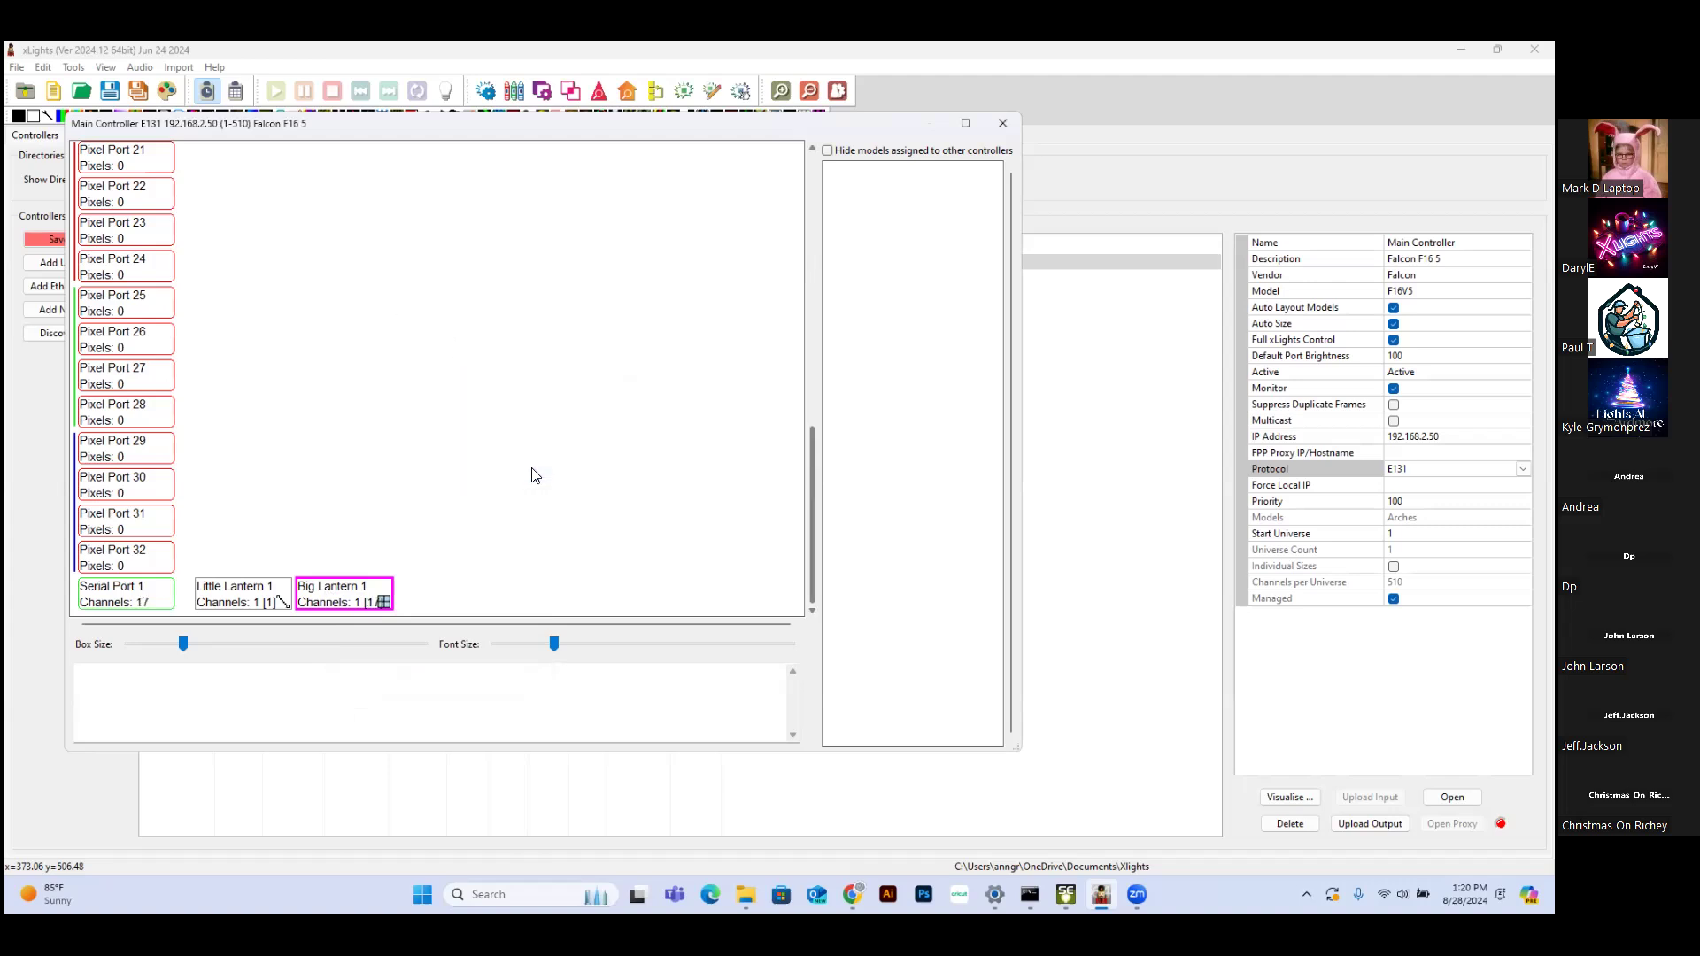
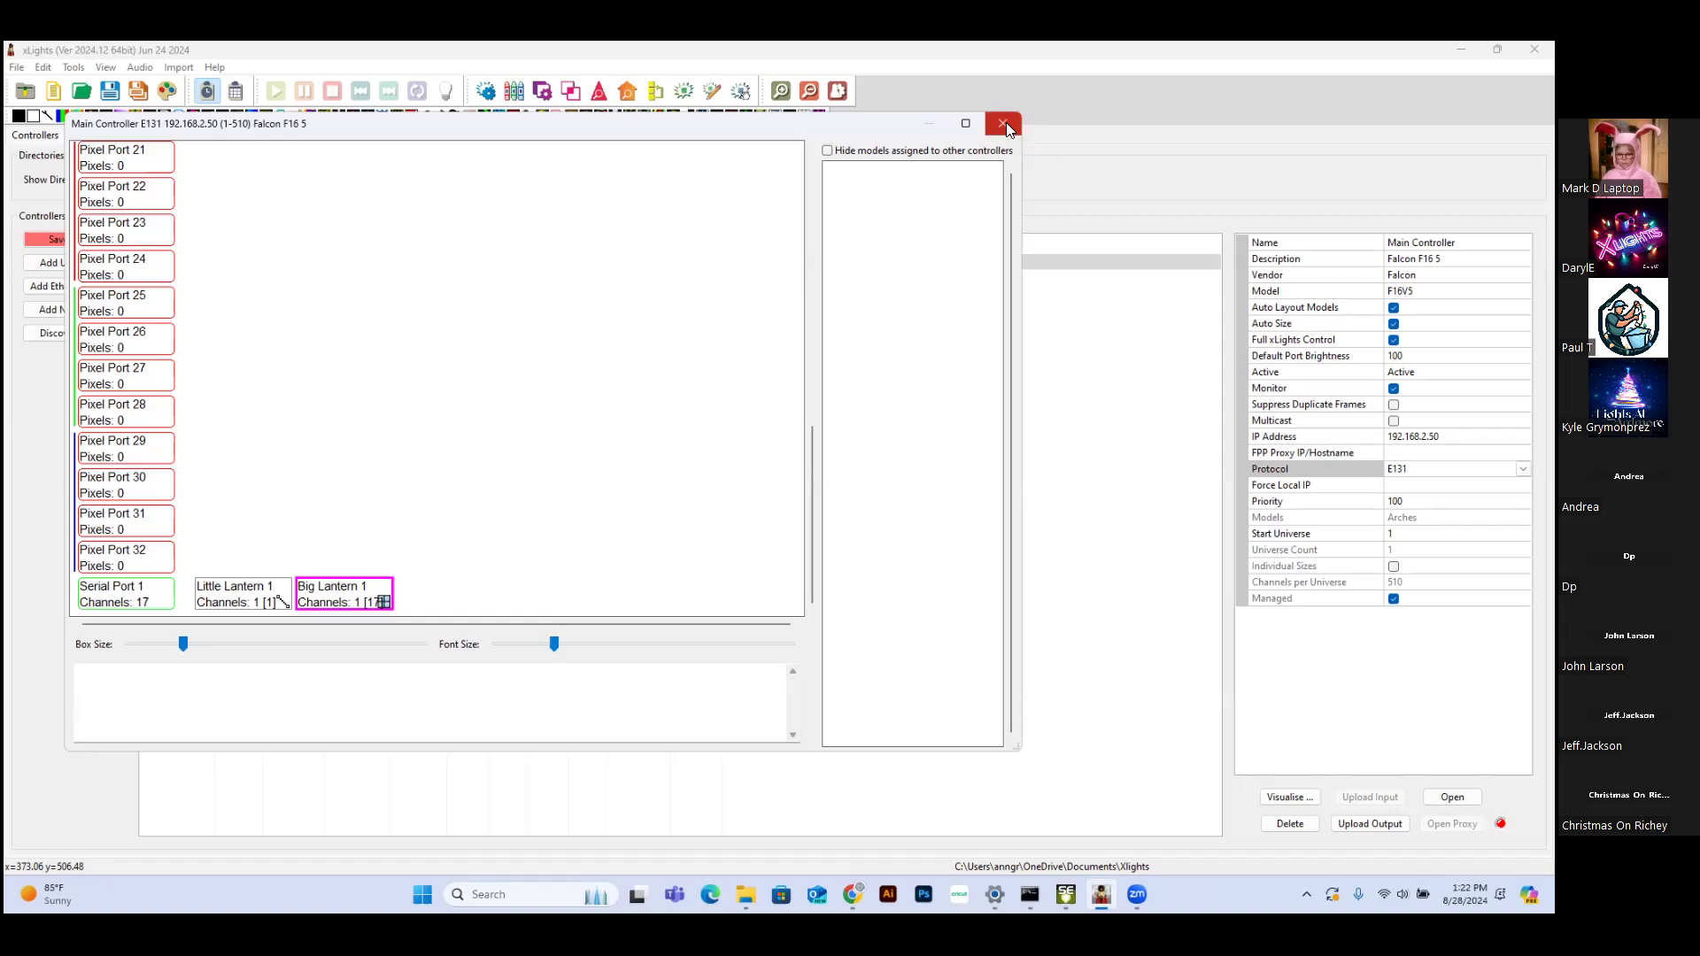
# Close the controller visualiser and save the controller setup with the new port assignments
pyautogui.click(1006, 122)
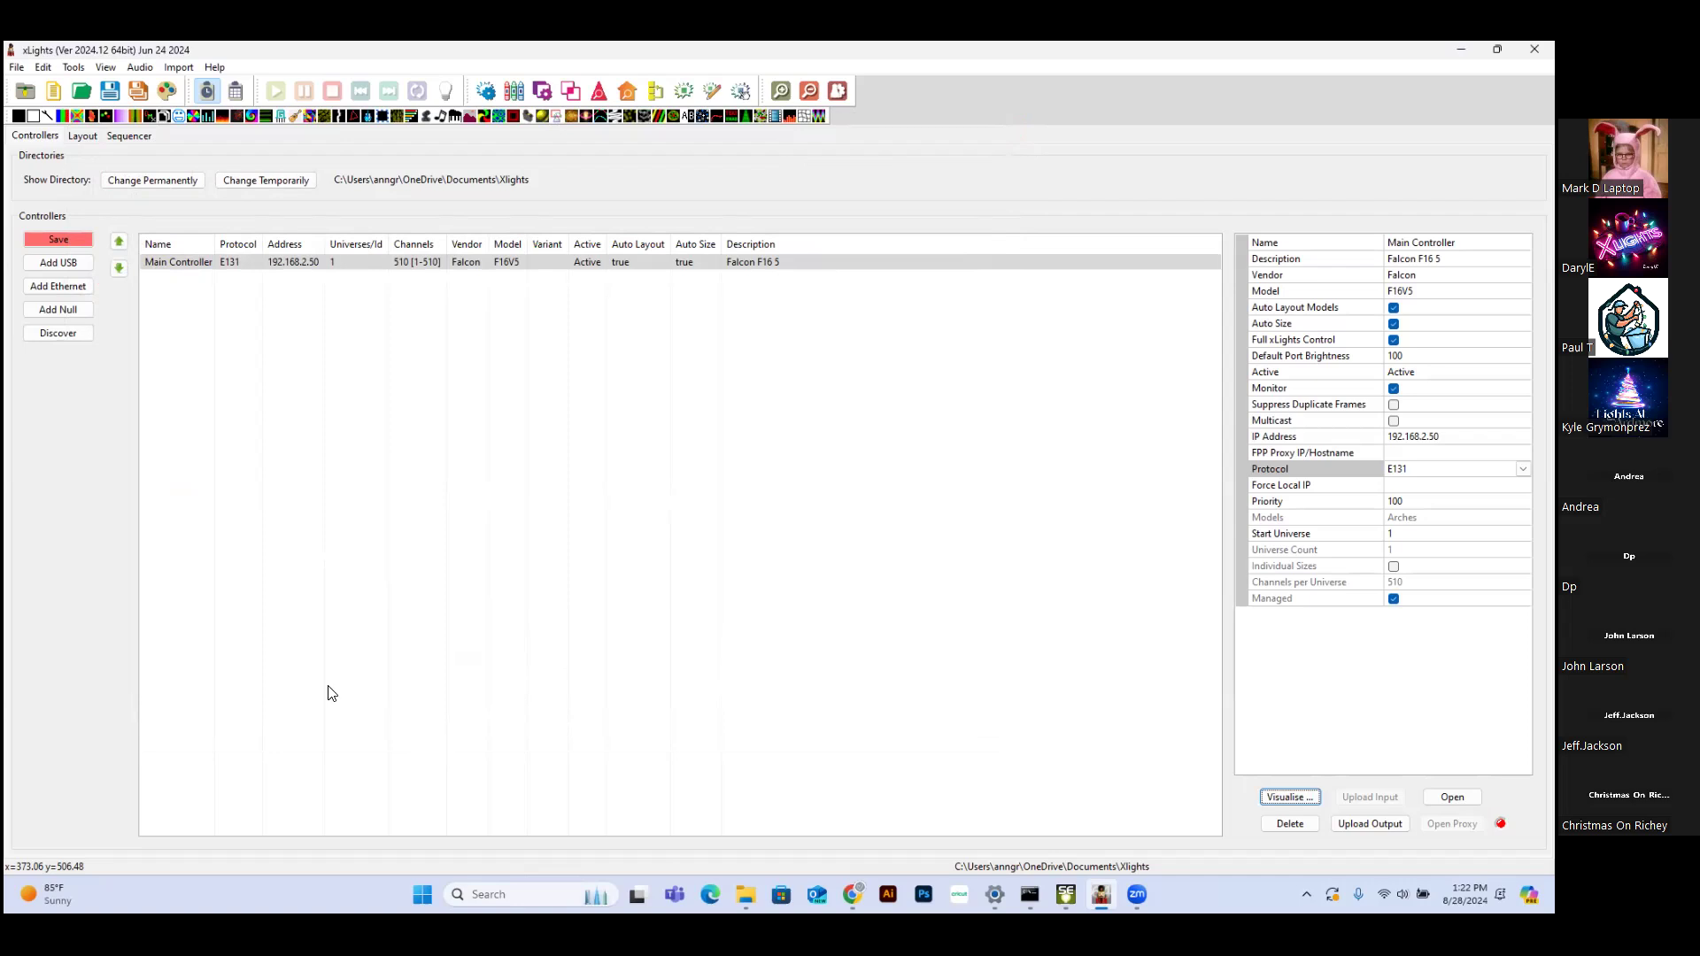
pyautogui.click(60, 240)
pyautogui.click(61, 245)
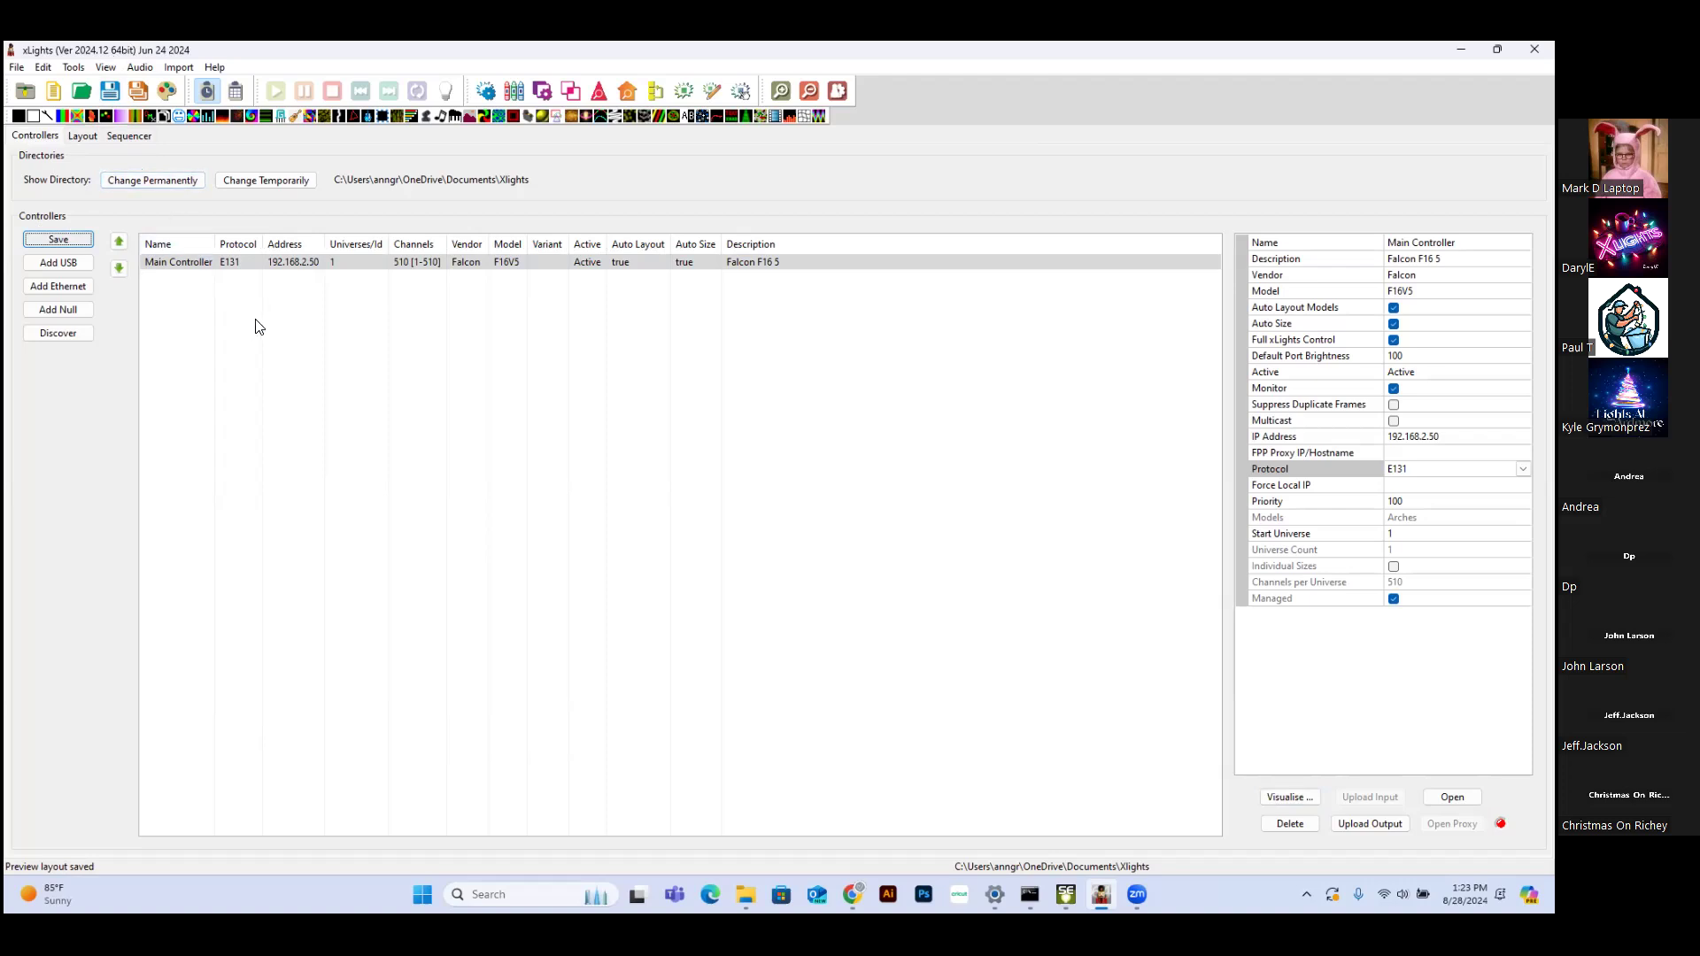
# Exit the program, saving the open sequence in the Xlights show folder as Test Importing Aug 2024
pyautogui.click(16, 68)
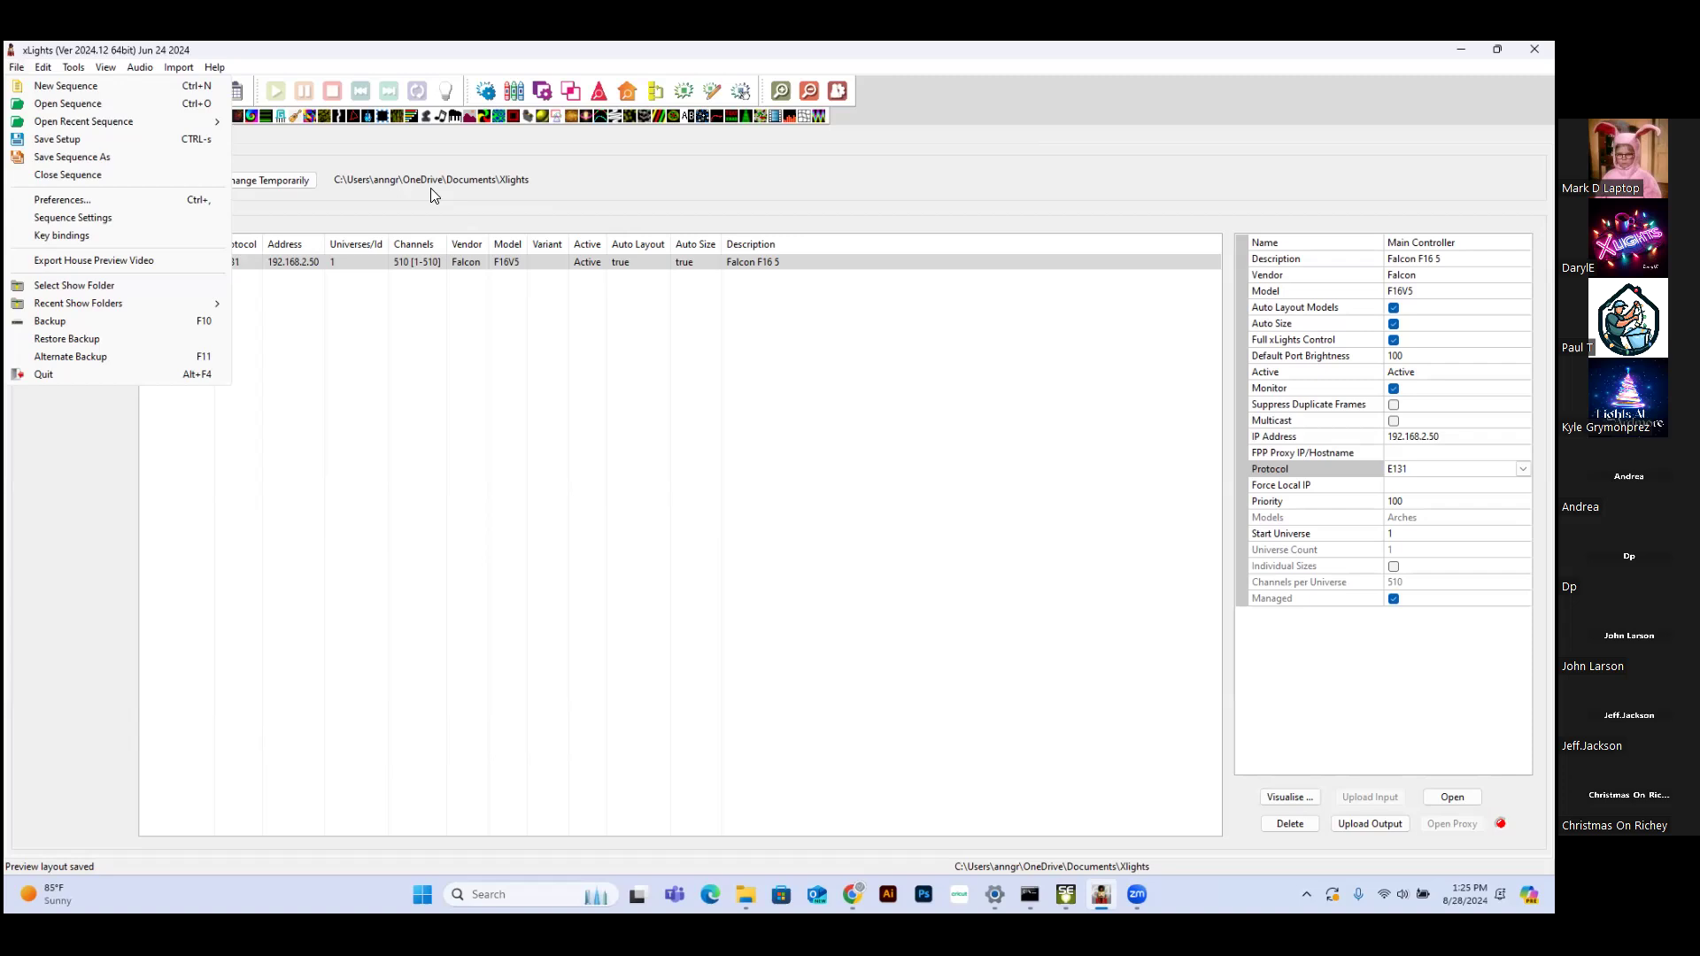
pyautogui.click(74, 492)
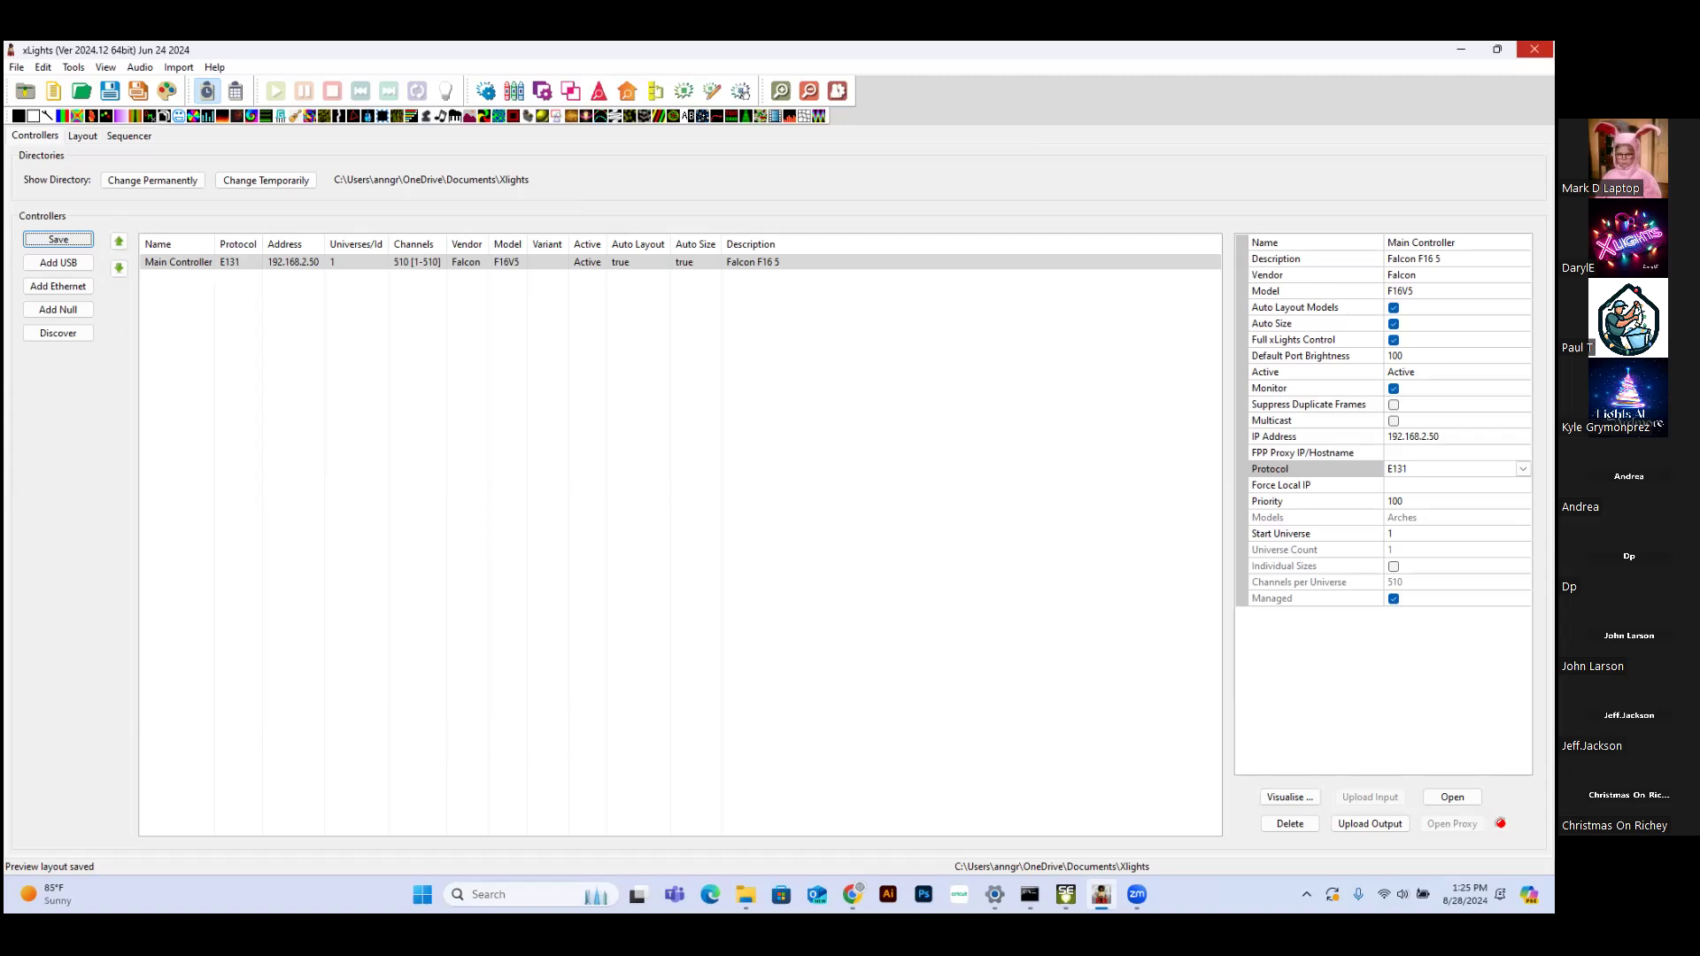
pyautogui.click(1534, 49)
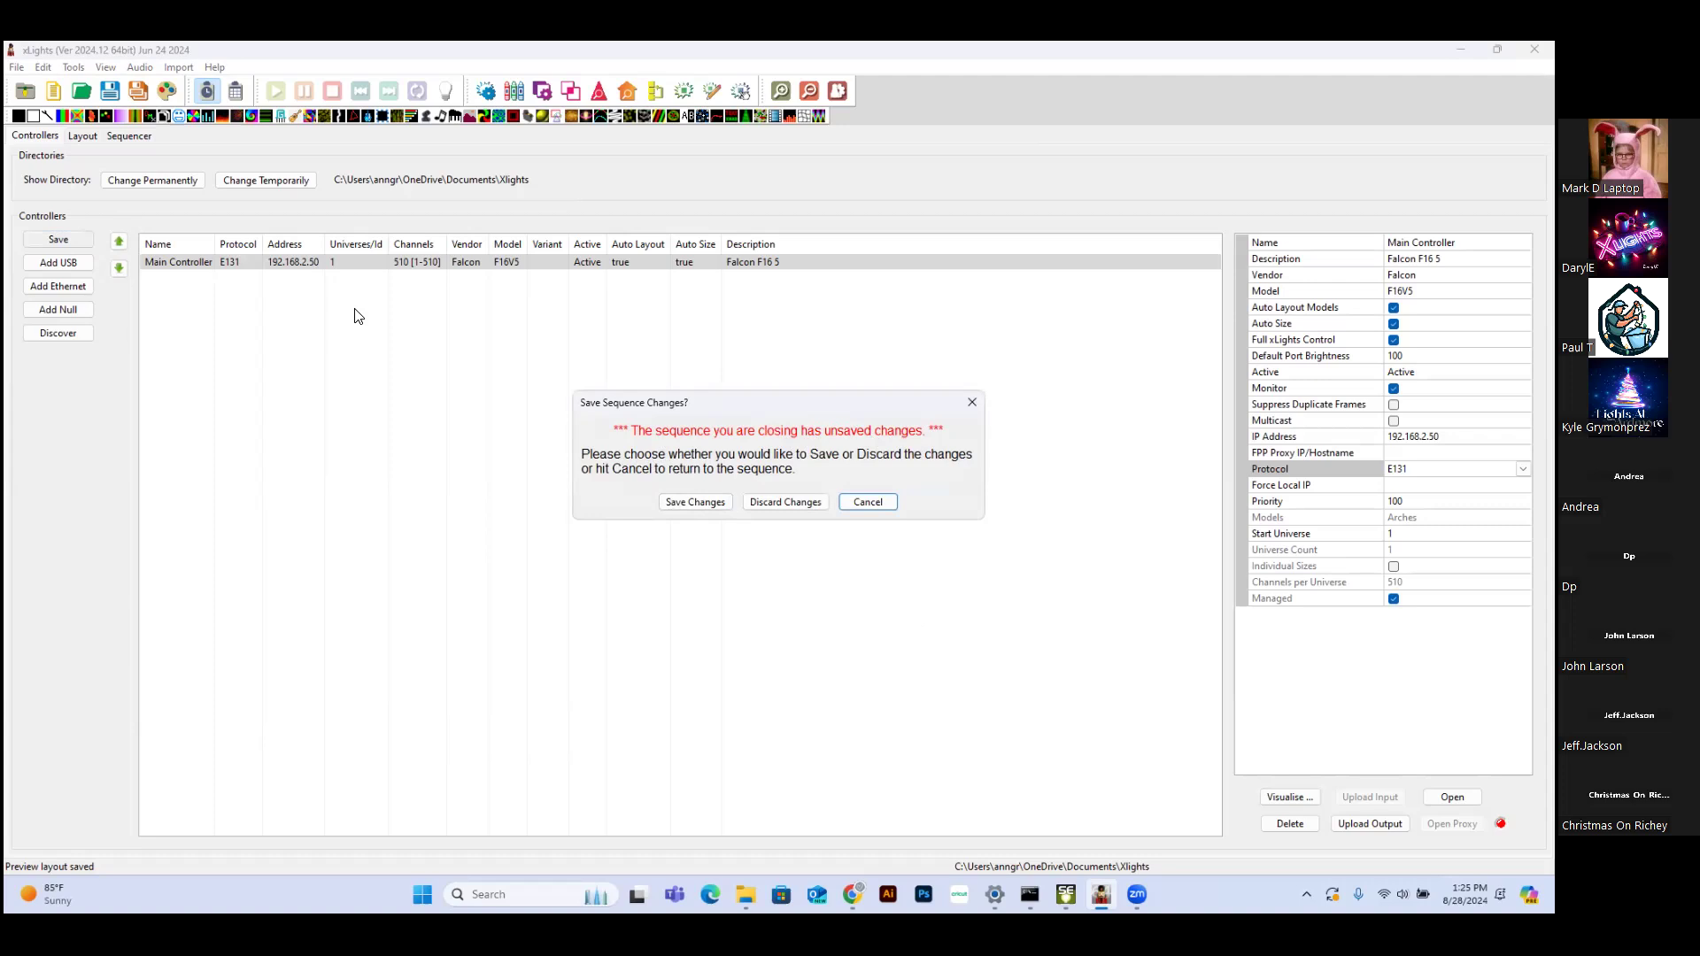
pyautogui.click(688, 509)
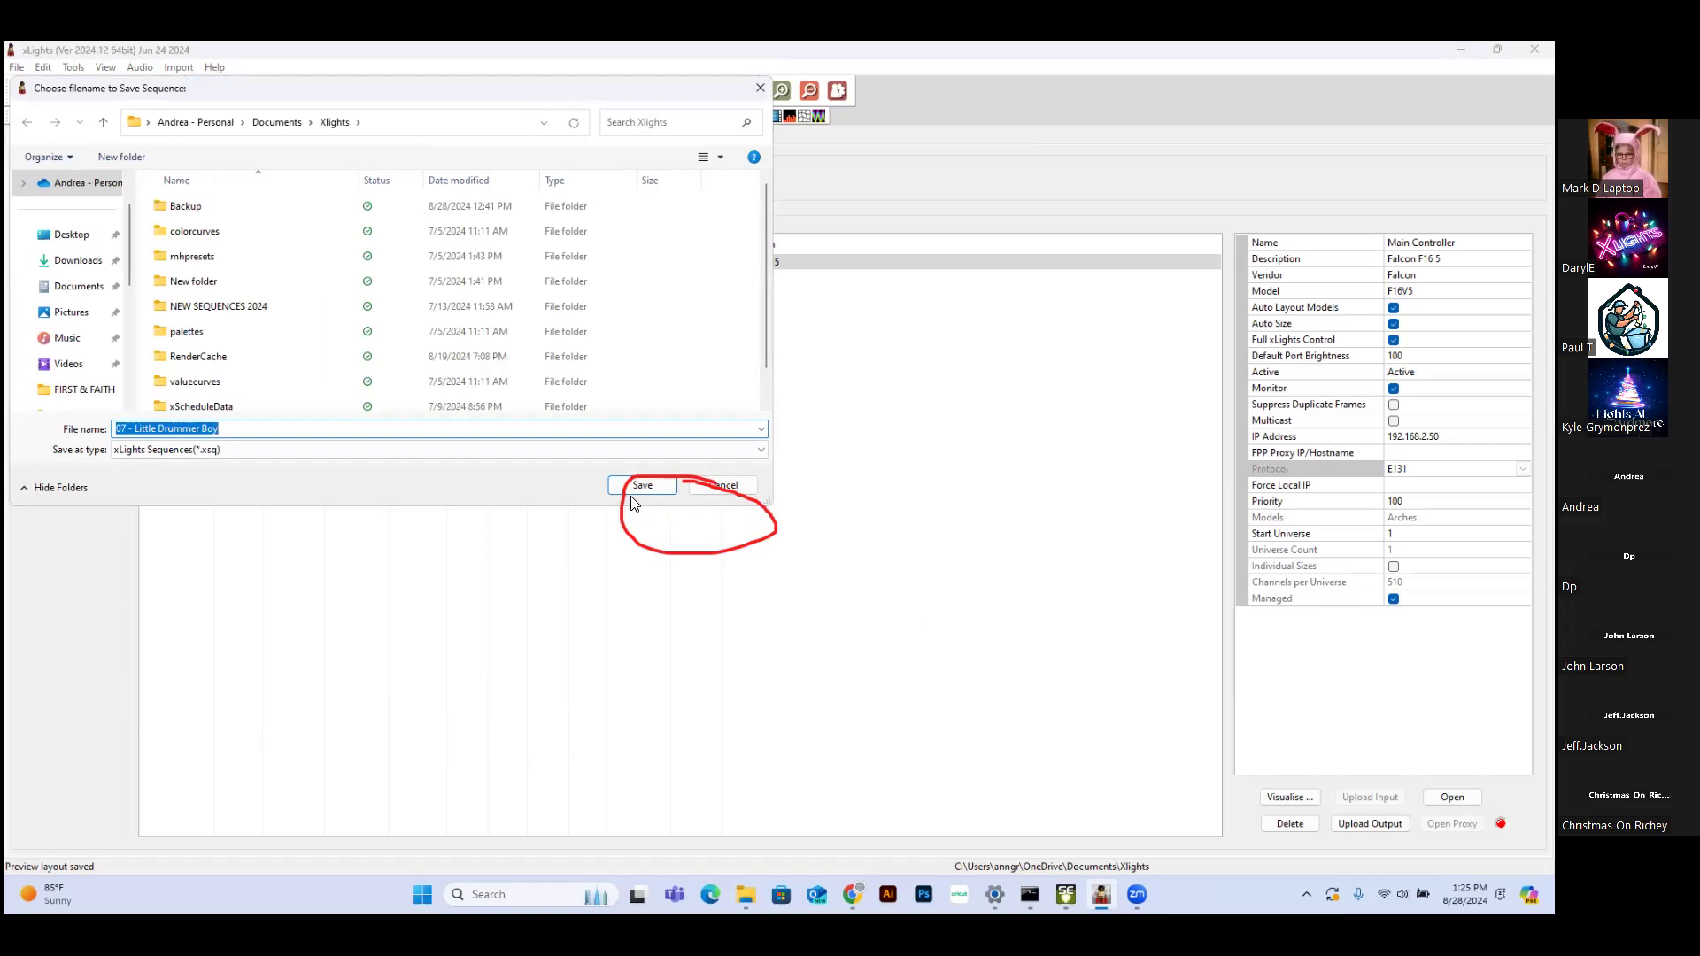
pyautogui.write('Test Importing Aug 2024')
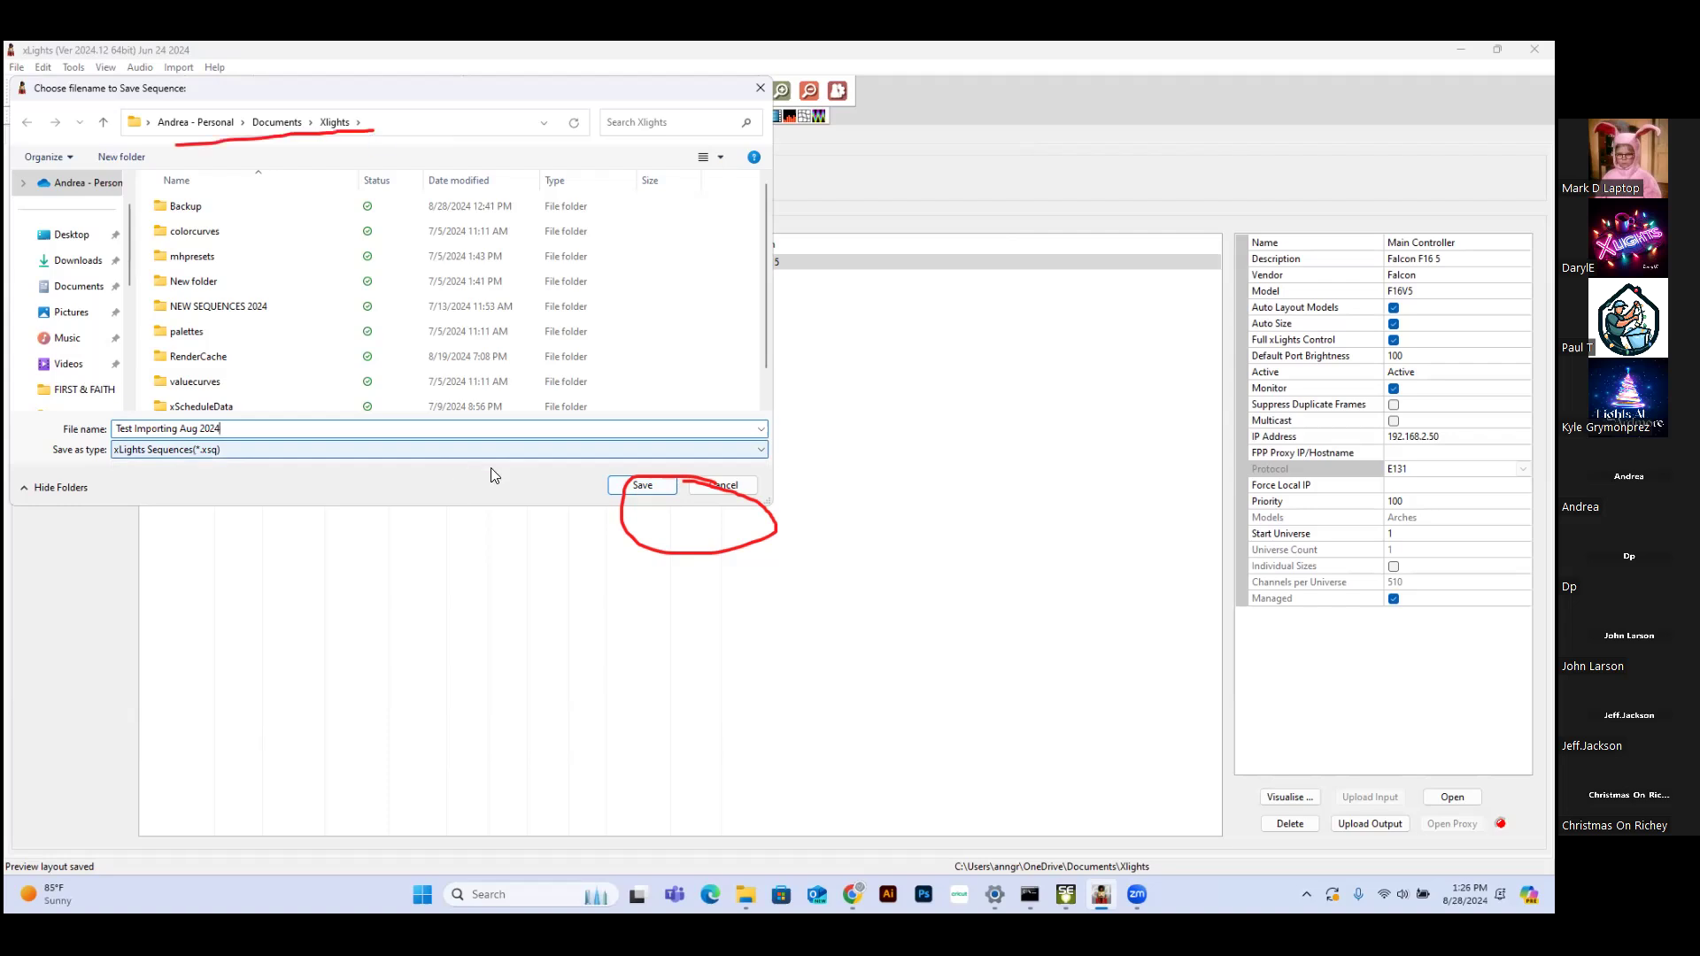
pyautogui.click(617, 491)
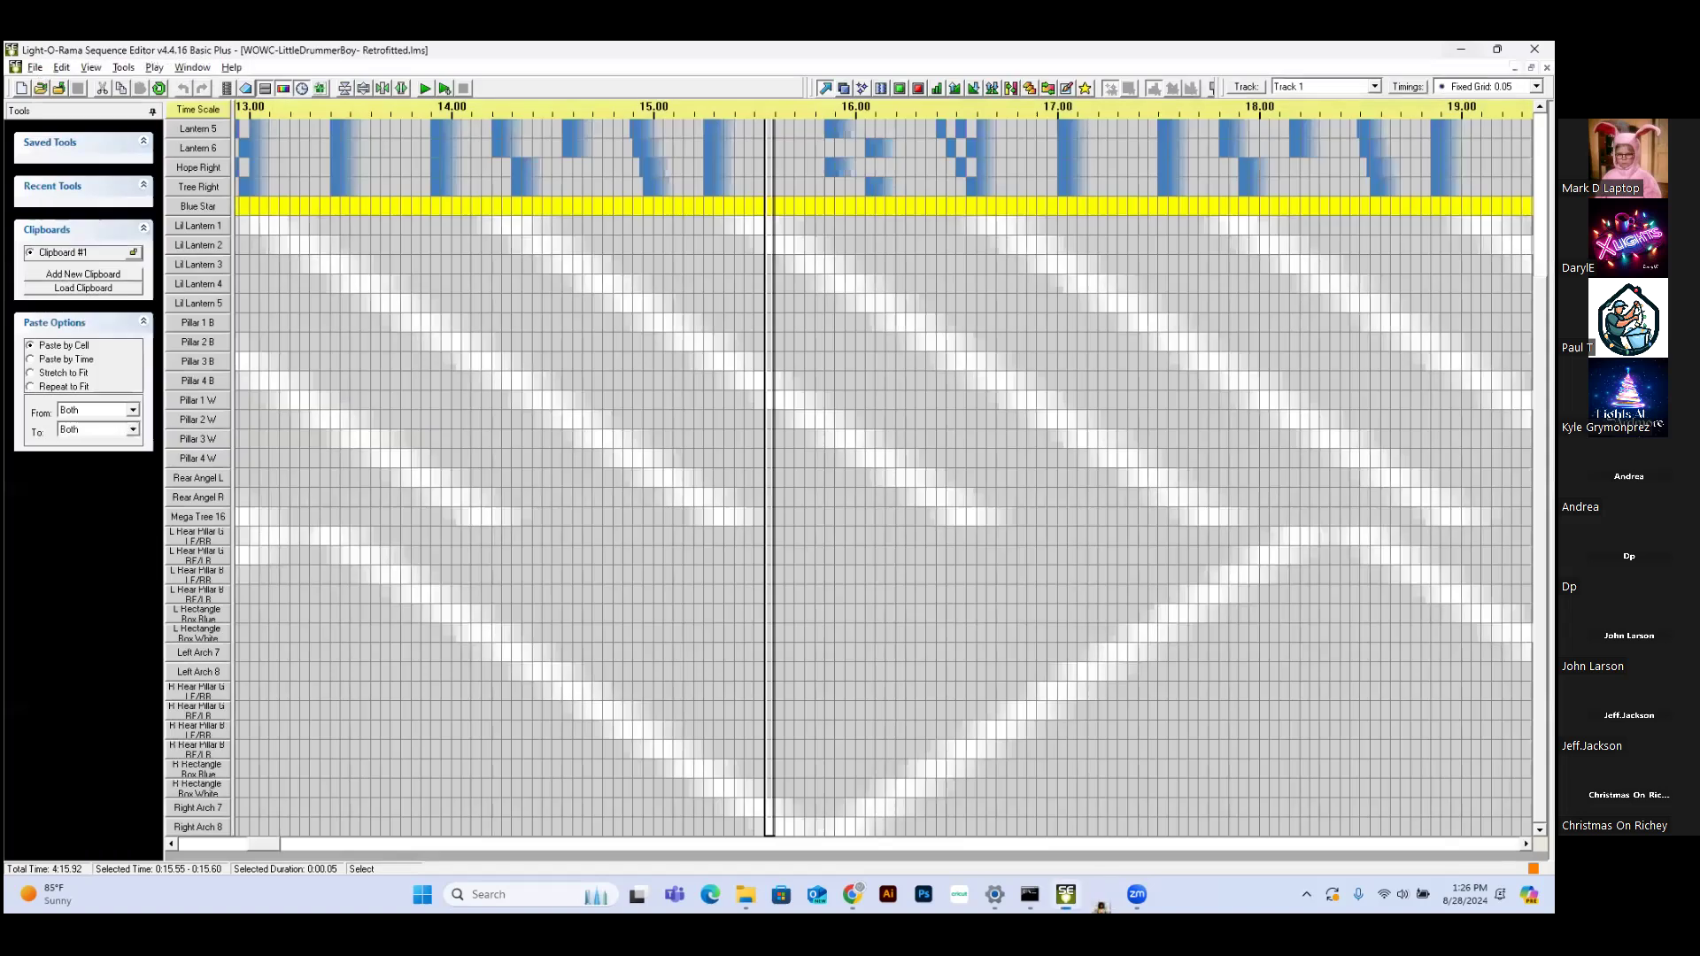
# Close the WOWC-LittleDrummerBoy- Retrofitted.lms sequence, the Light-O-Rama Sequence Editor and the browser window
pyautogui.moveTo(1498, 50)
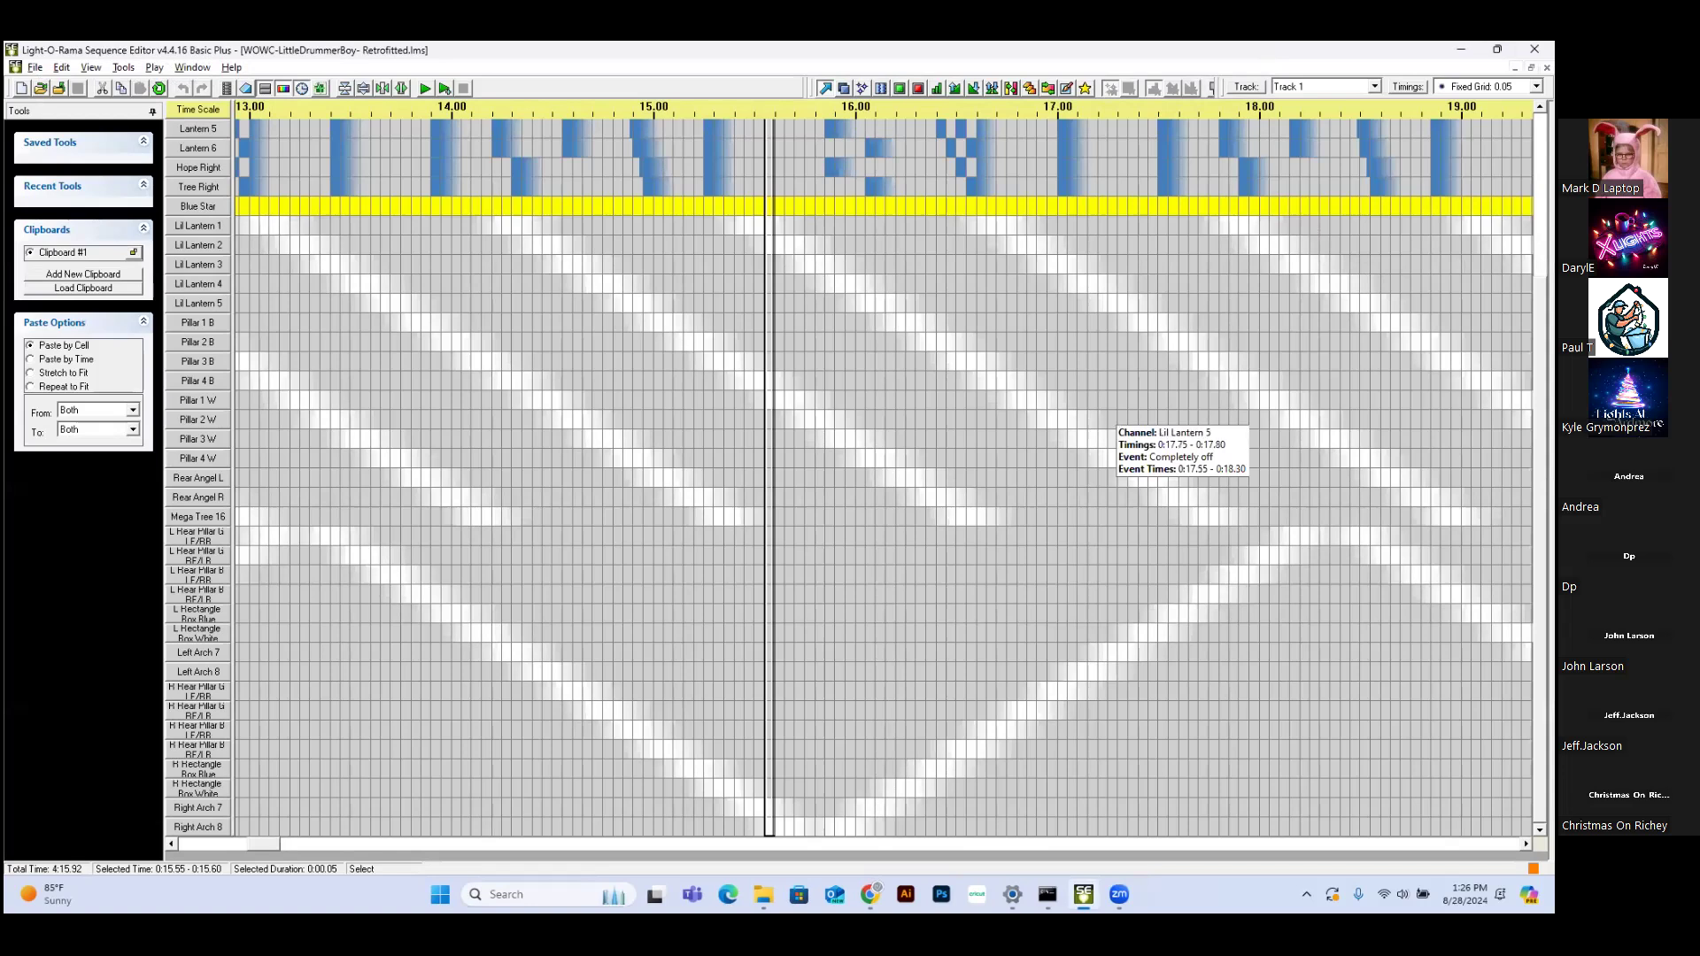
pyautogui.click(1547, 67)
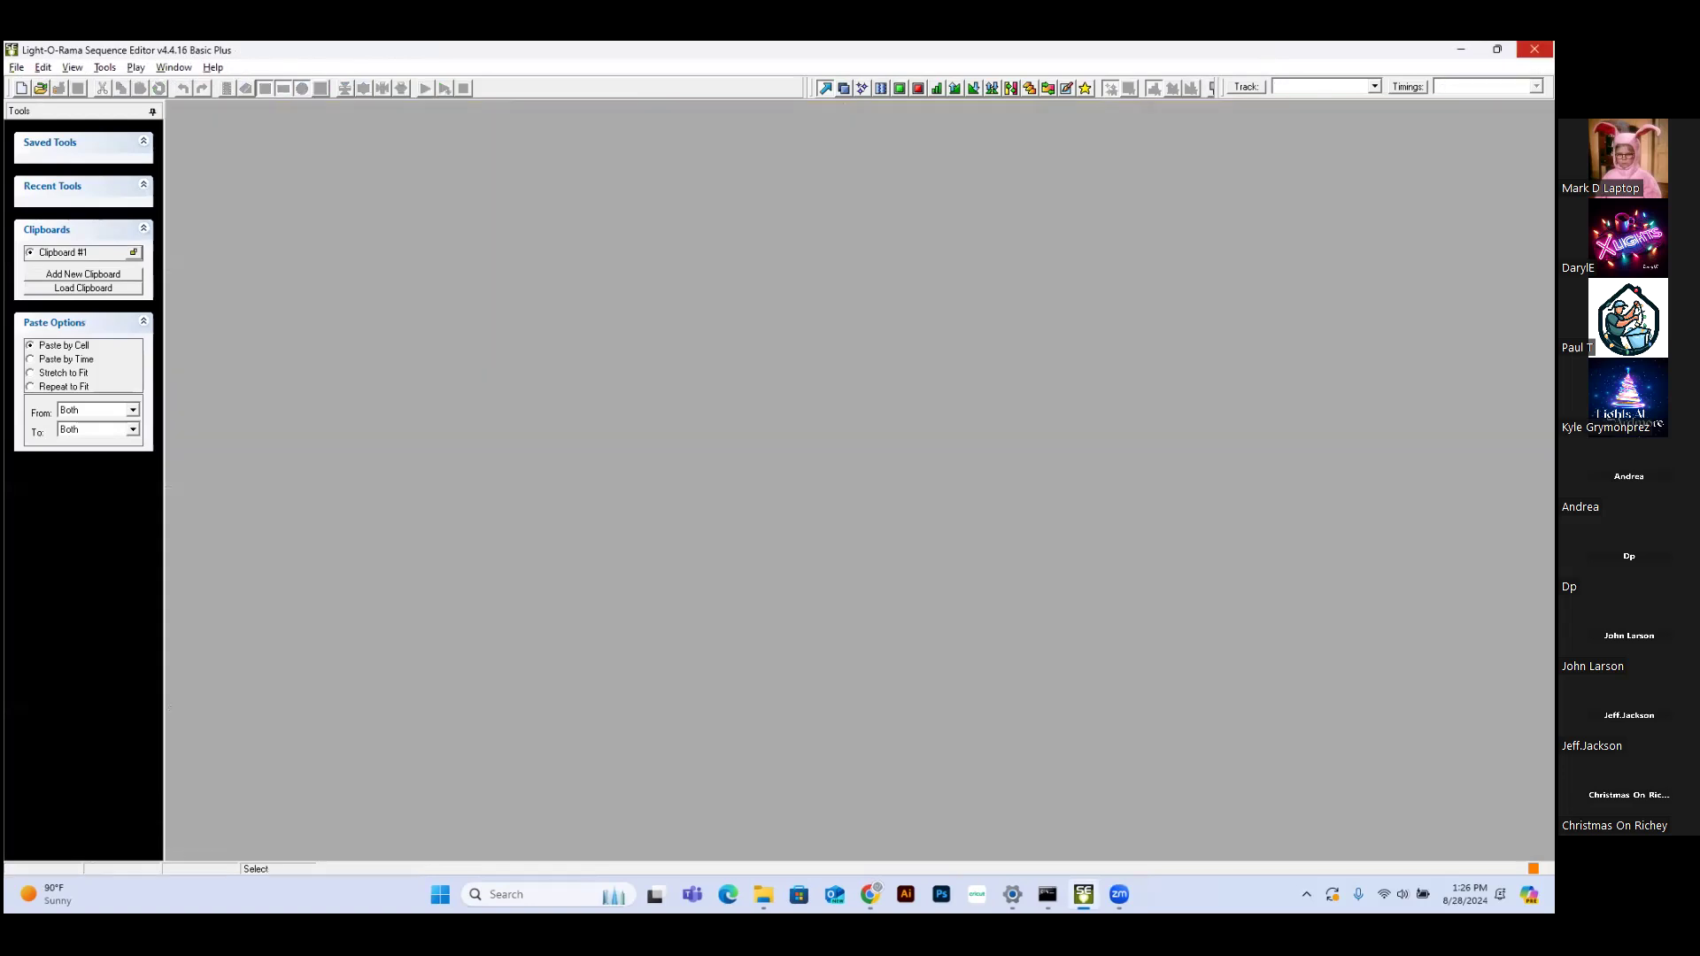
pyautogui.click(1534, 49)
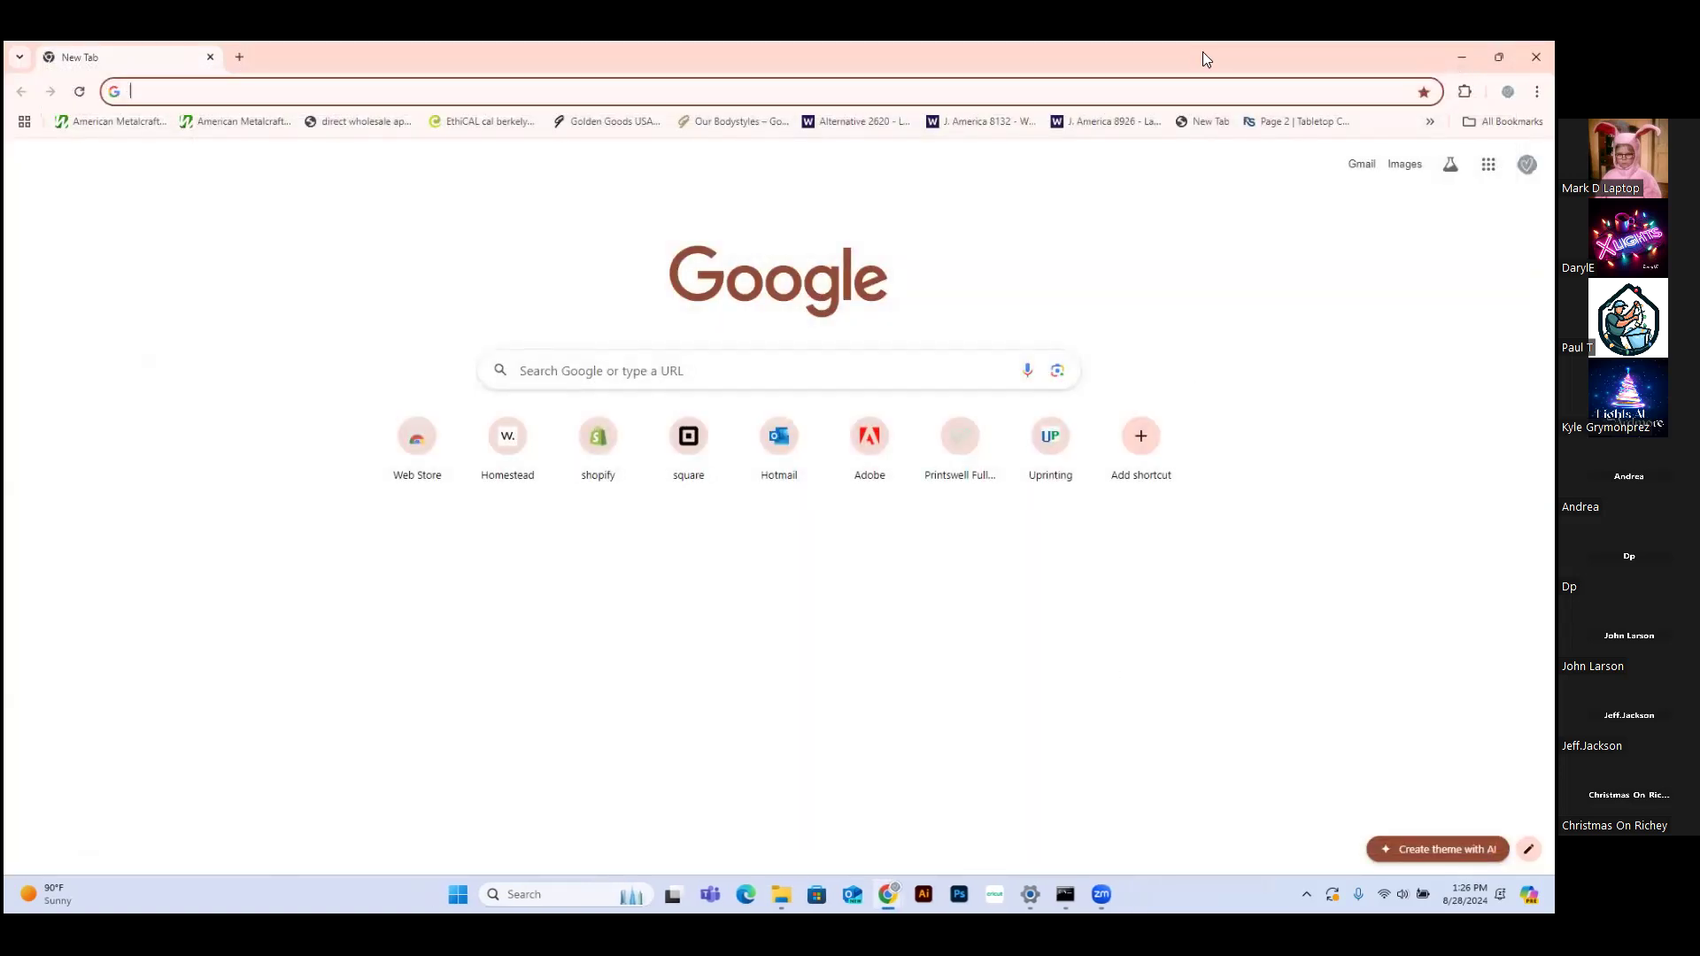
pyautogui.click(1536, 57)
# Reopen xLights, dismissing the tip of the day and skipping the update to the new release this time
pyautogui.doubleClick(34, 311)
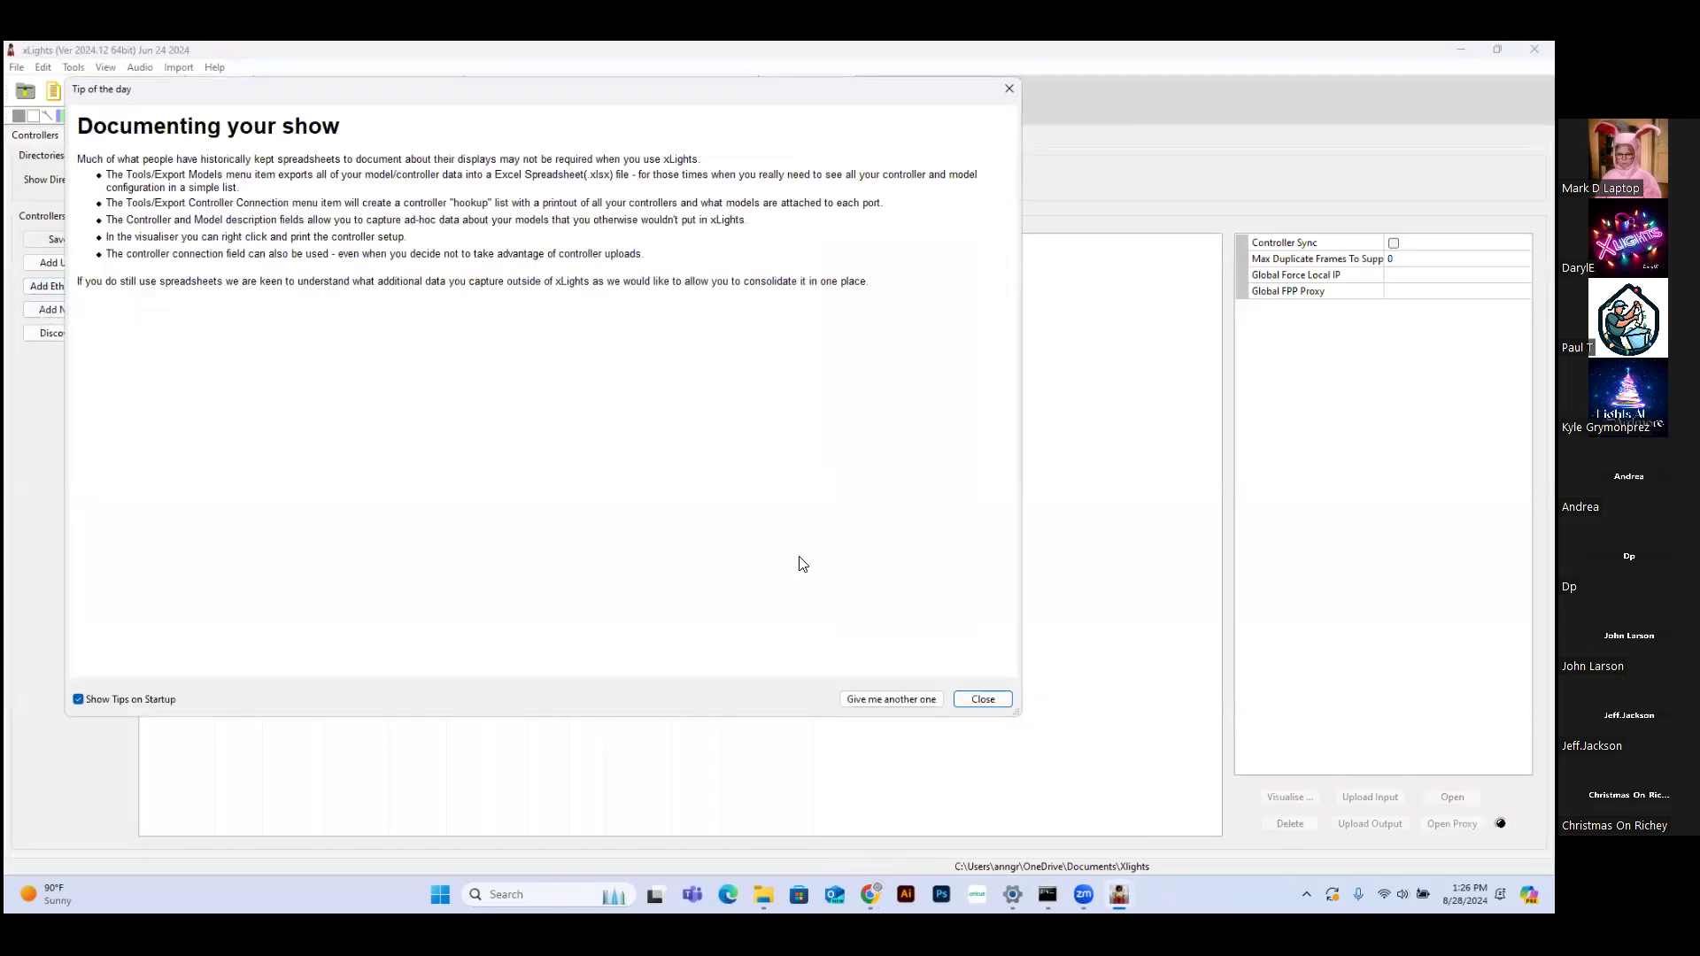
pyautogui.click(972, 700)
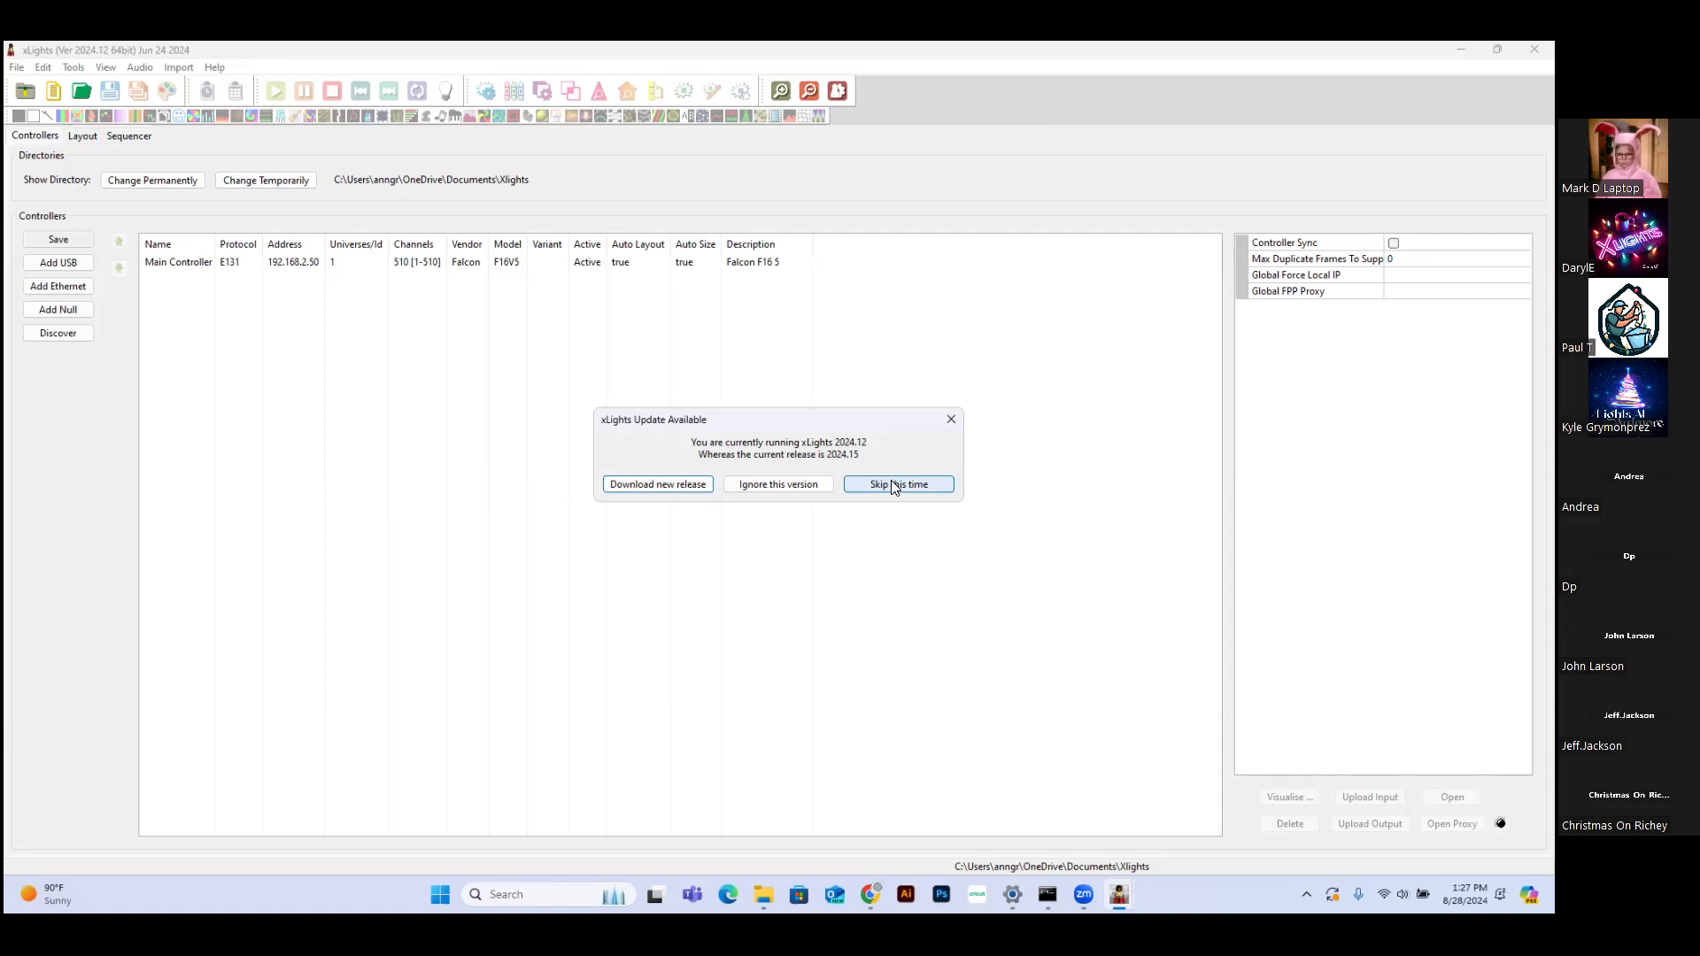
pyautogui.click(895, 485)
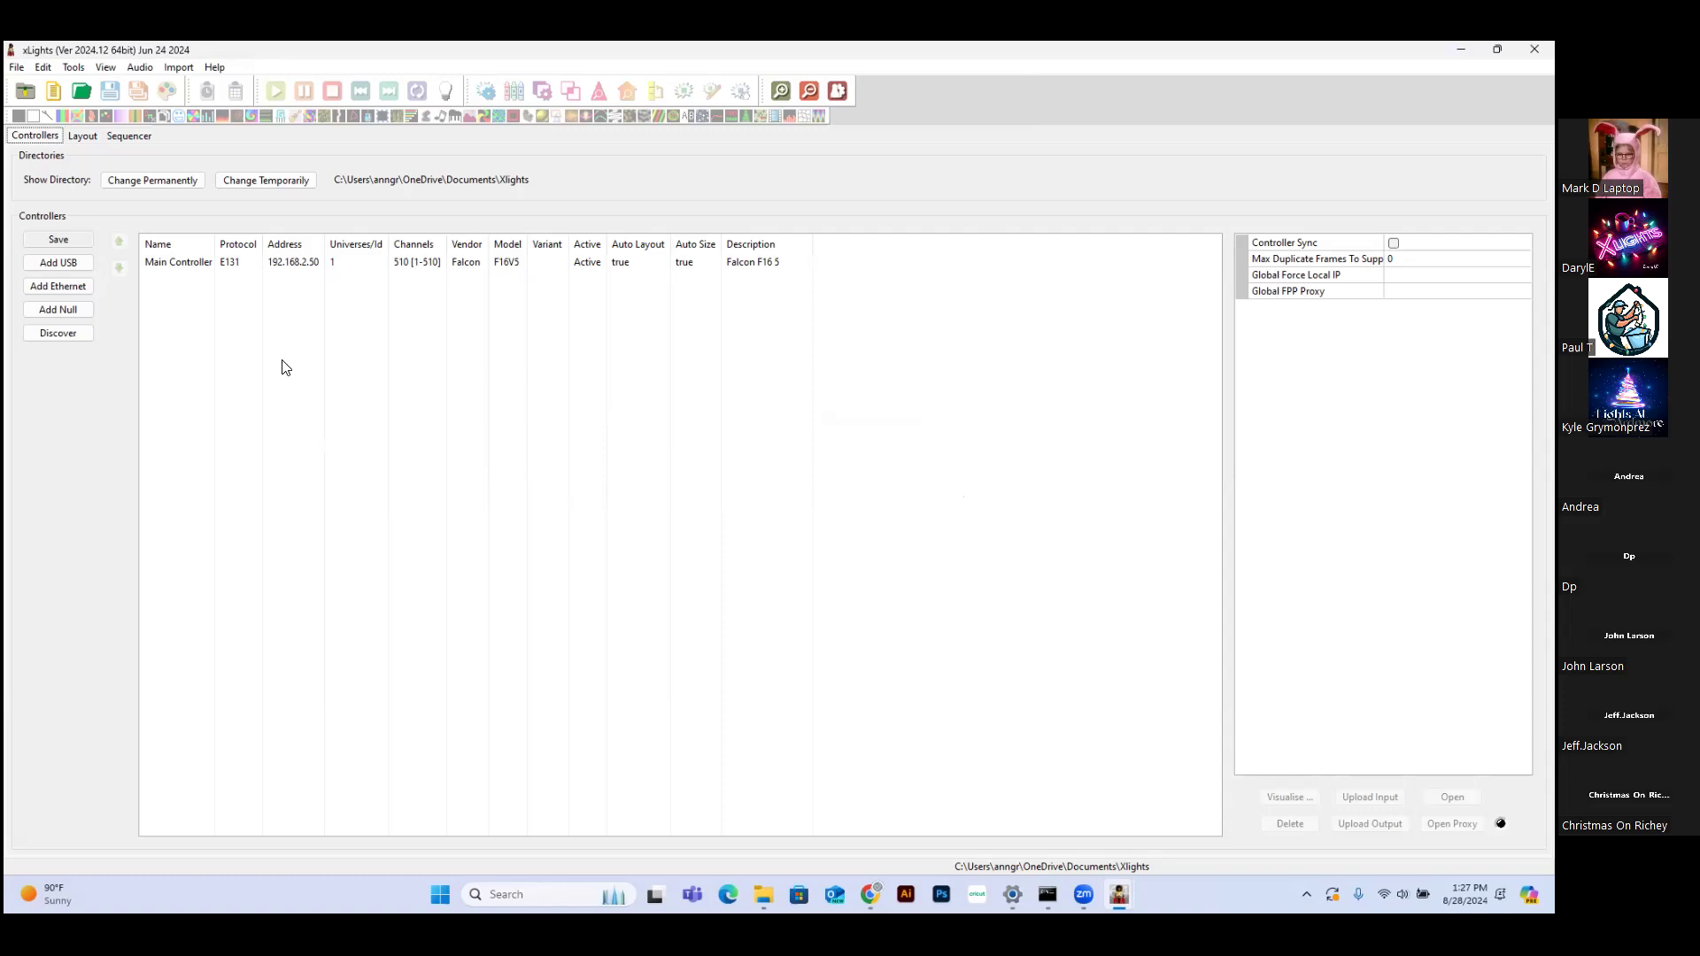
pyautogui.click(16, 69)
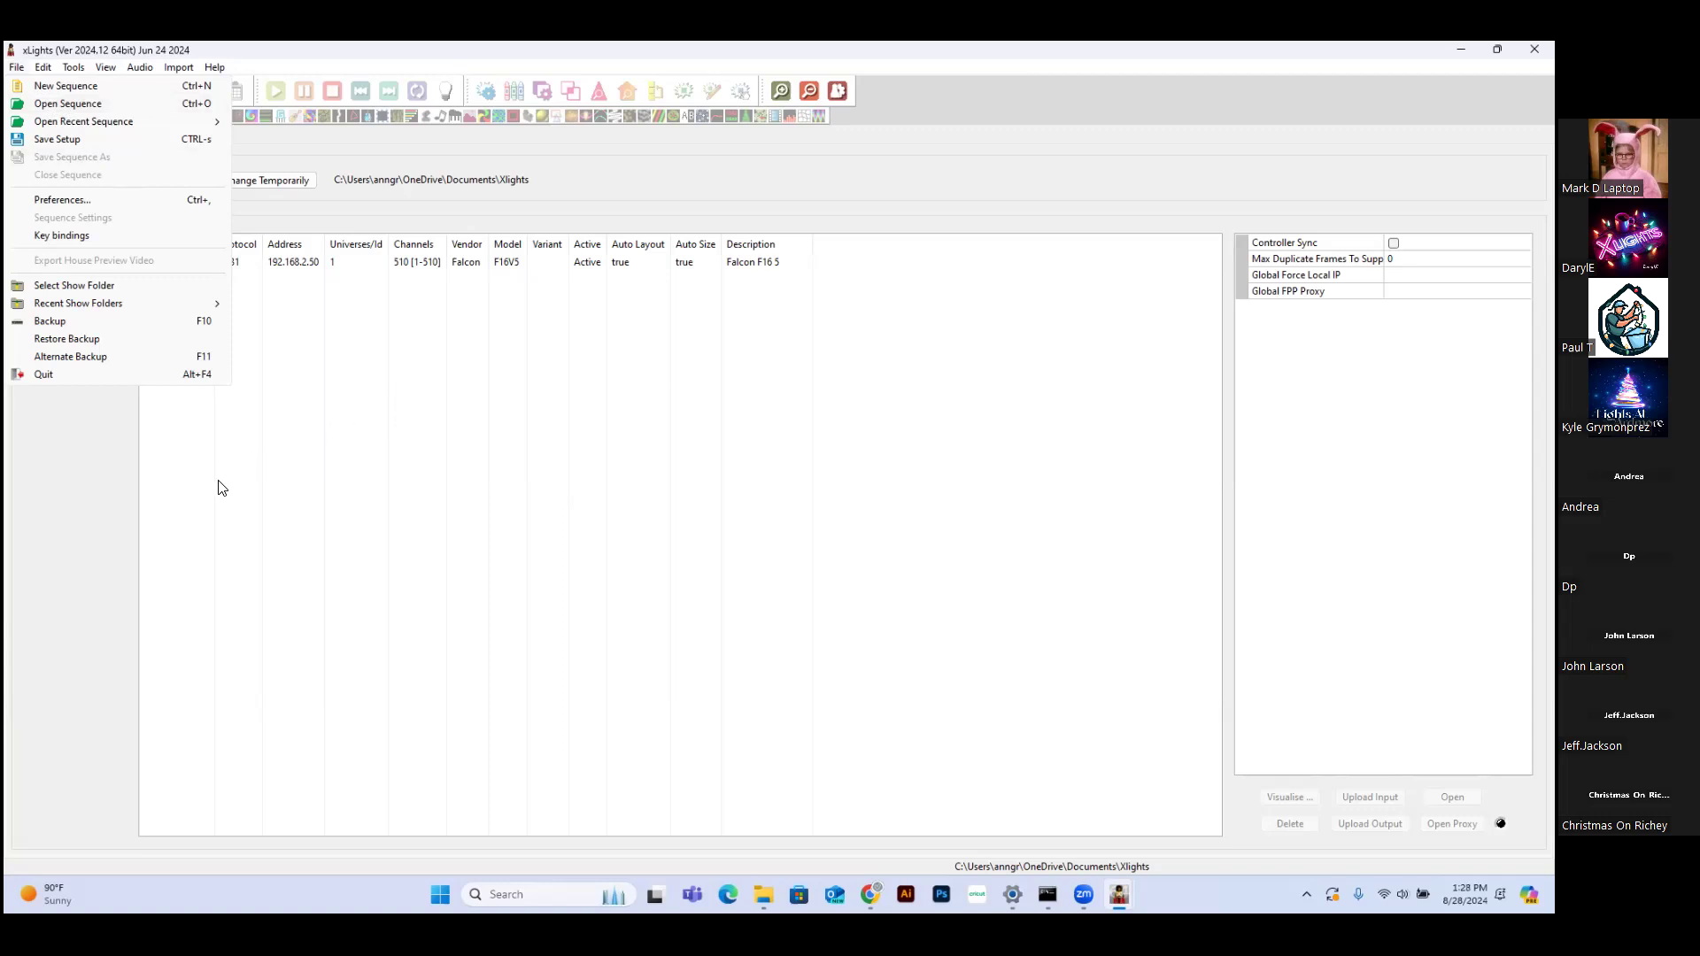
pyautogui.click(248, 479)
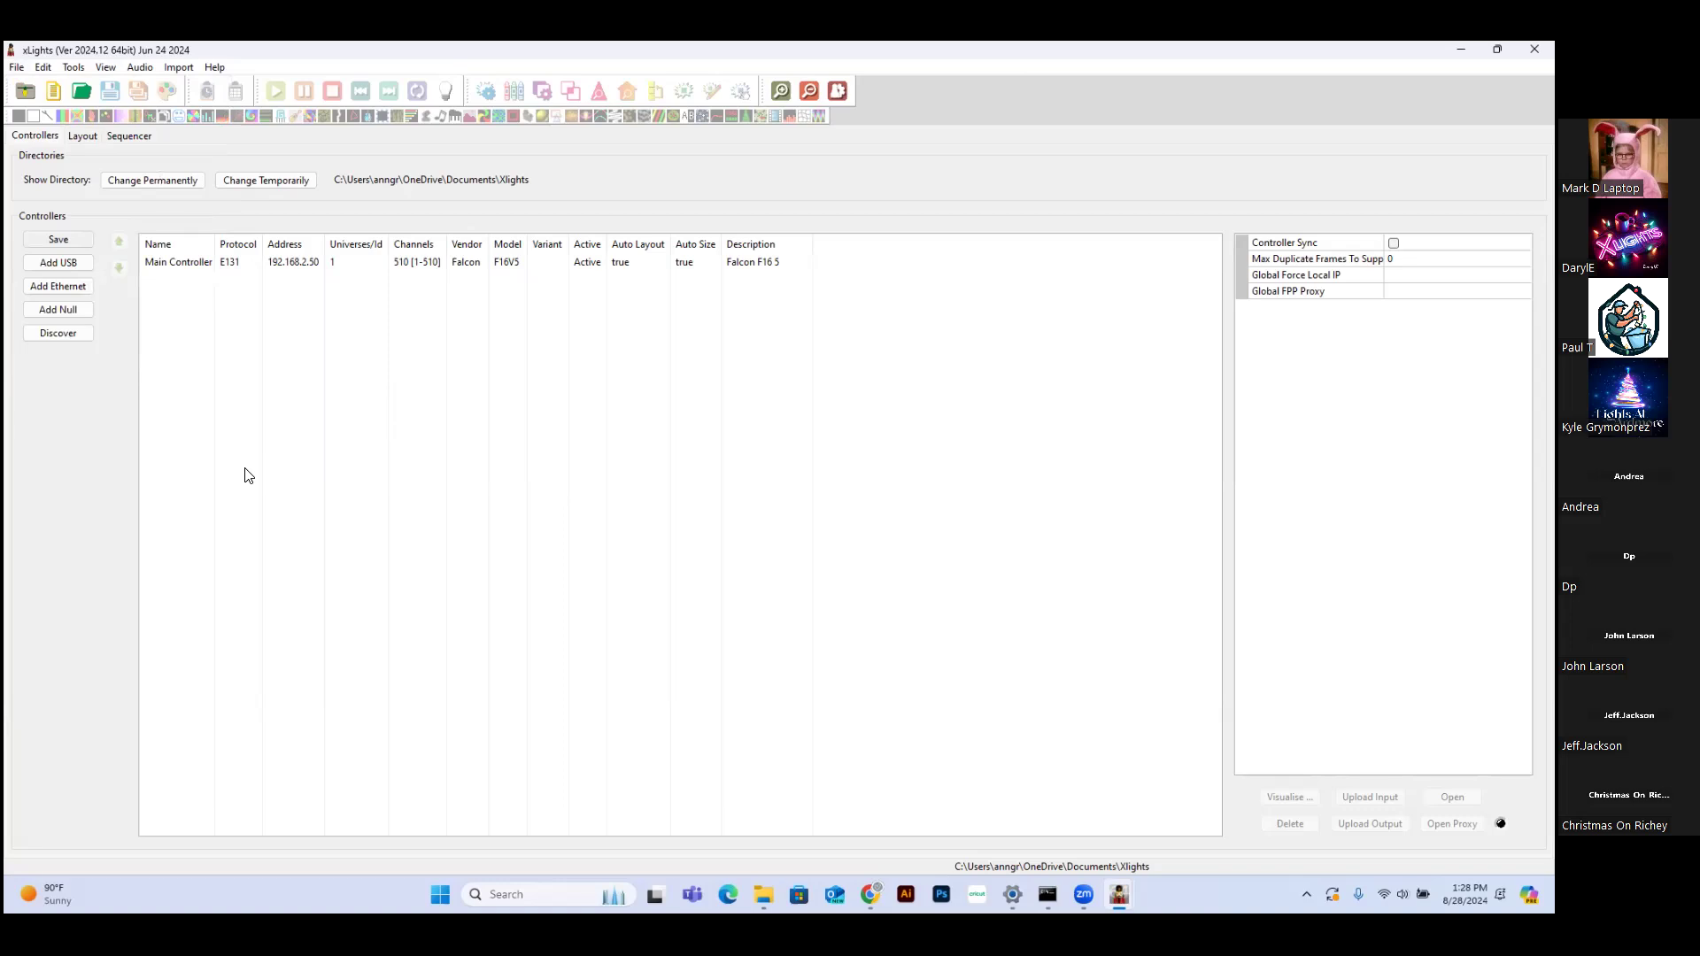
# Draw a tall, narrow Tree model in the layout beside Big Lantern 1, on the side away from Little Lantern 1
pyautogui.click(89, 139)
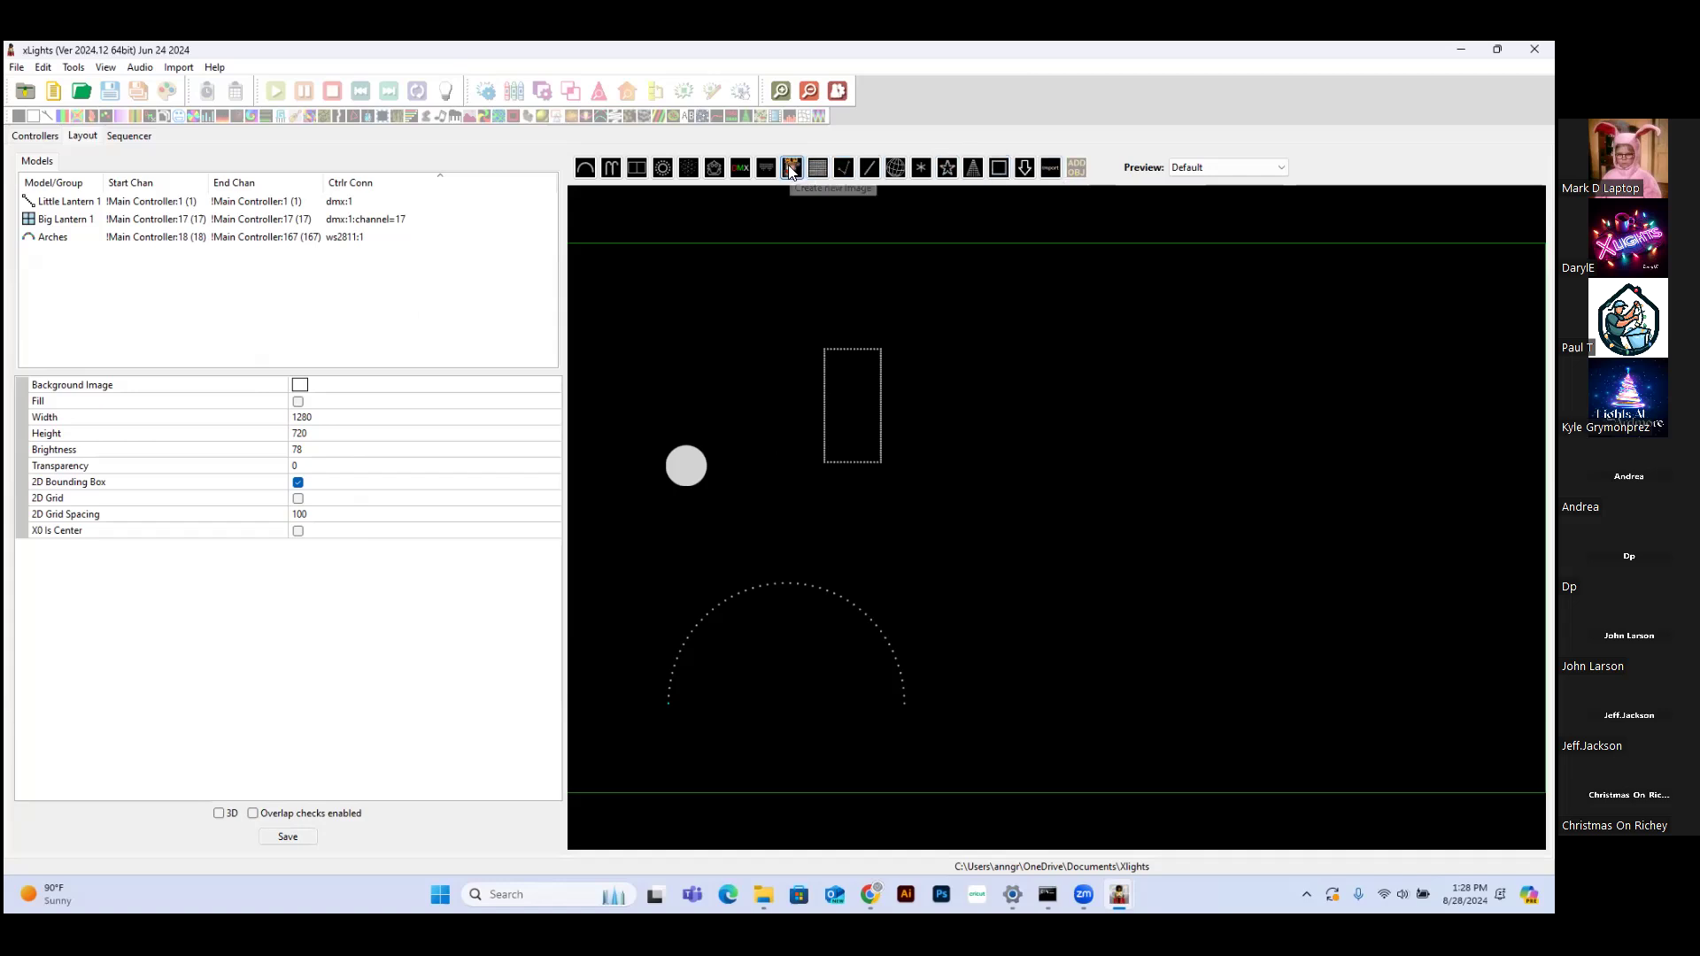
pyautogui.click(972, 170)
pyautogui.moveTo(967, 346); pyautogui.dragTo(1032, 494)
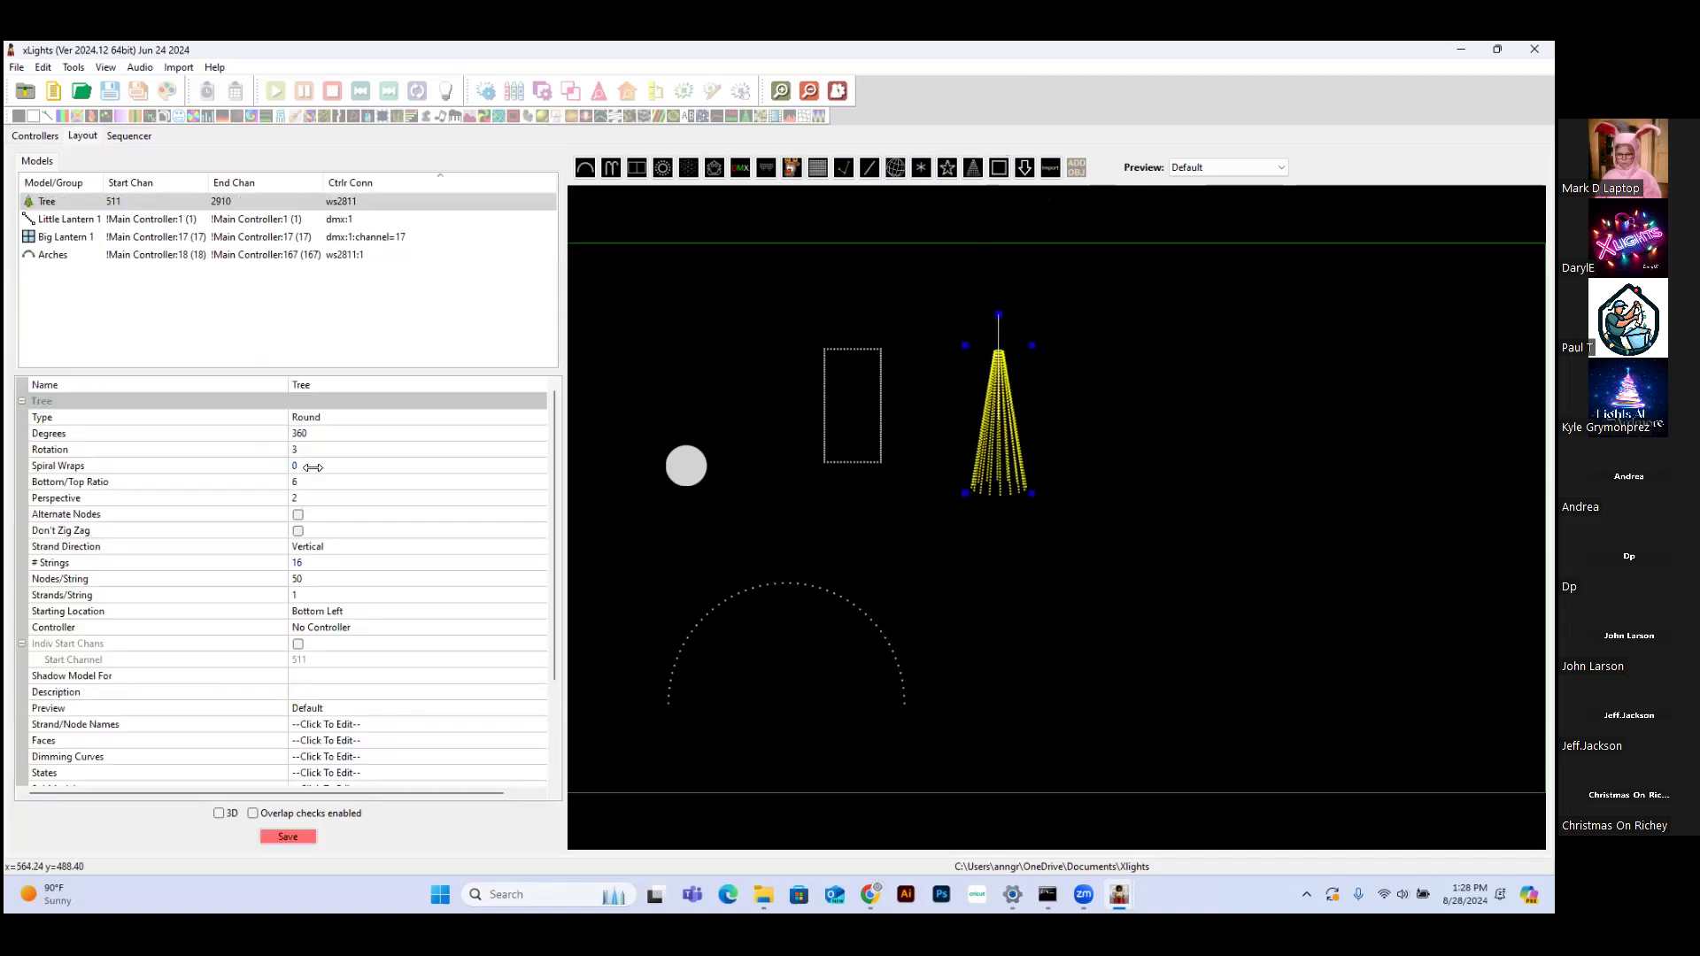
# Rename the Tree model Boyosco Lg 180 Tree 1 without keeping the old name as an alias
pyautogui.click(339, 384)
pyautogui.click(321, 385)
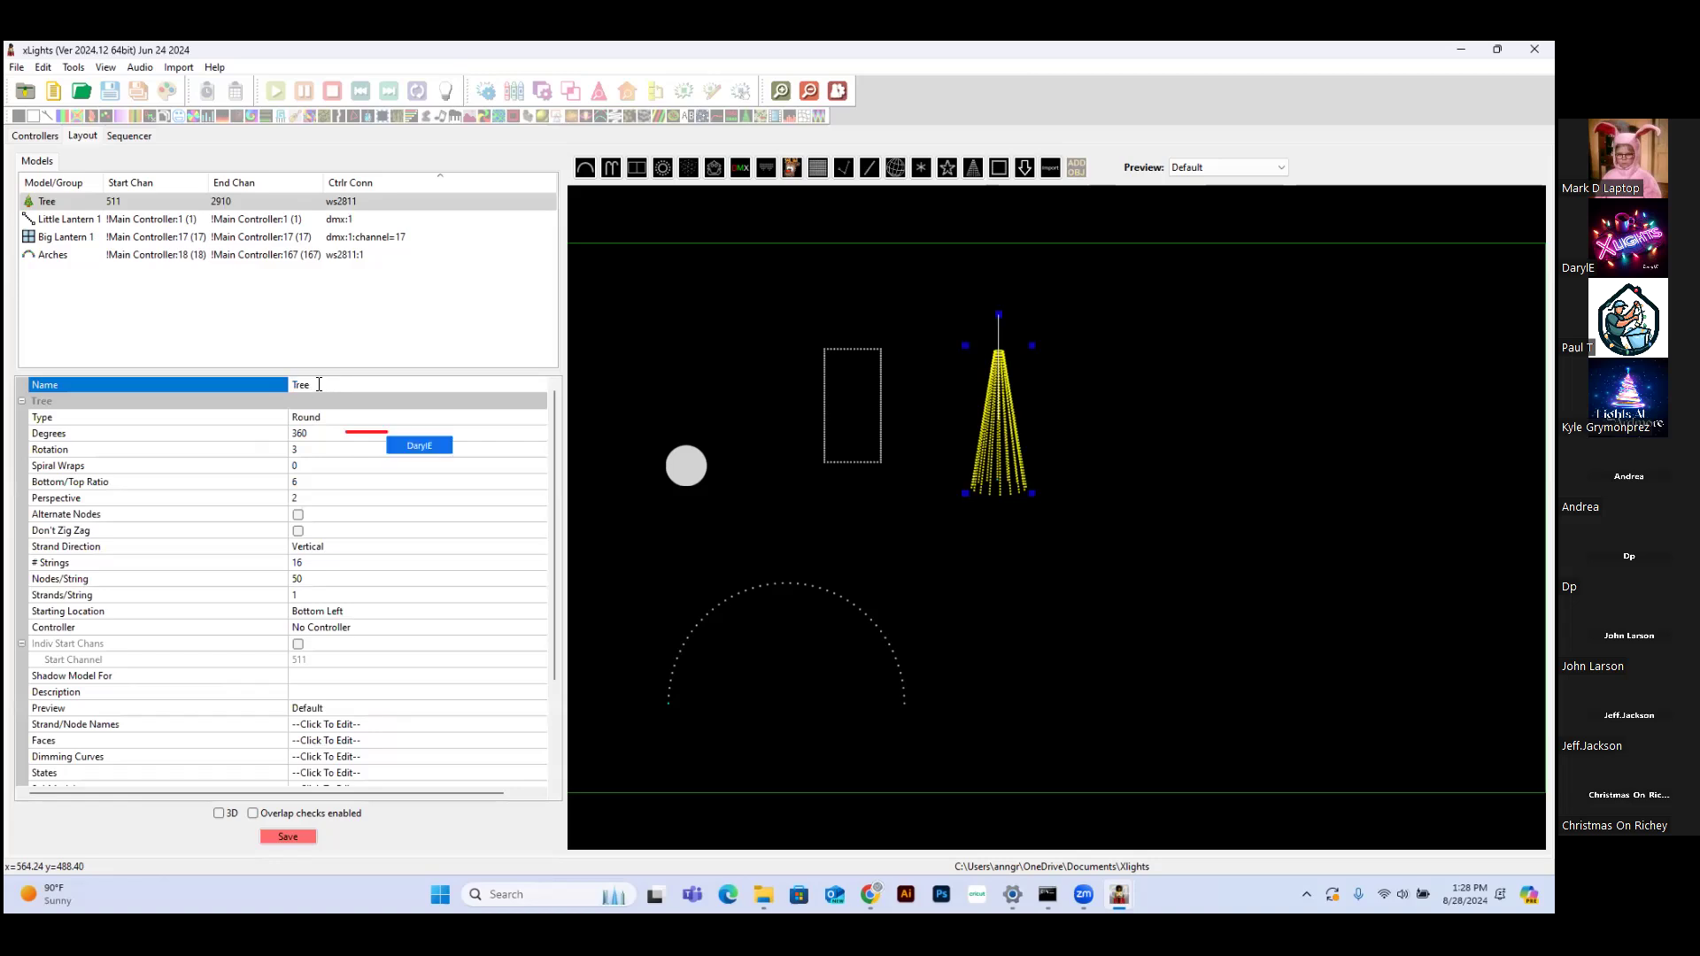
pyautogui.click(322, 435)
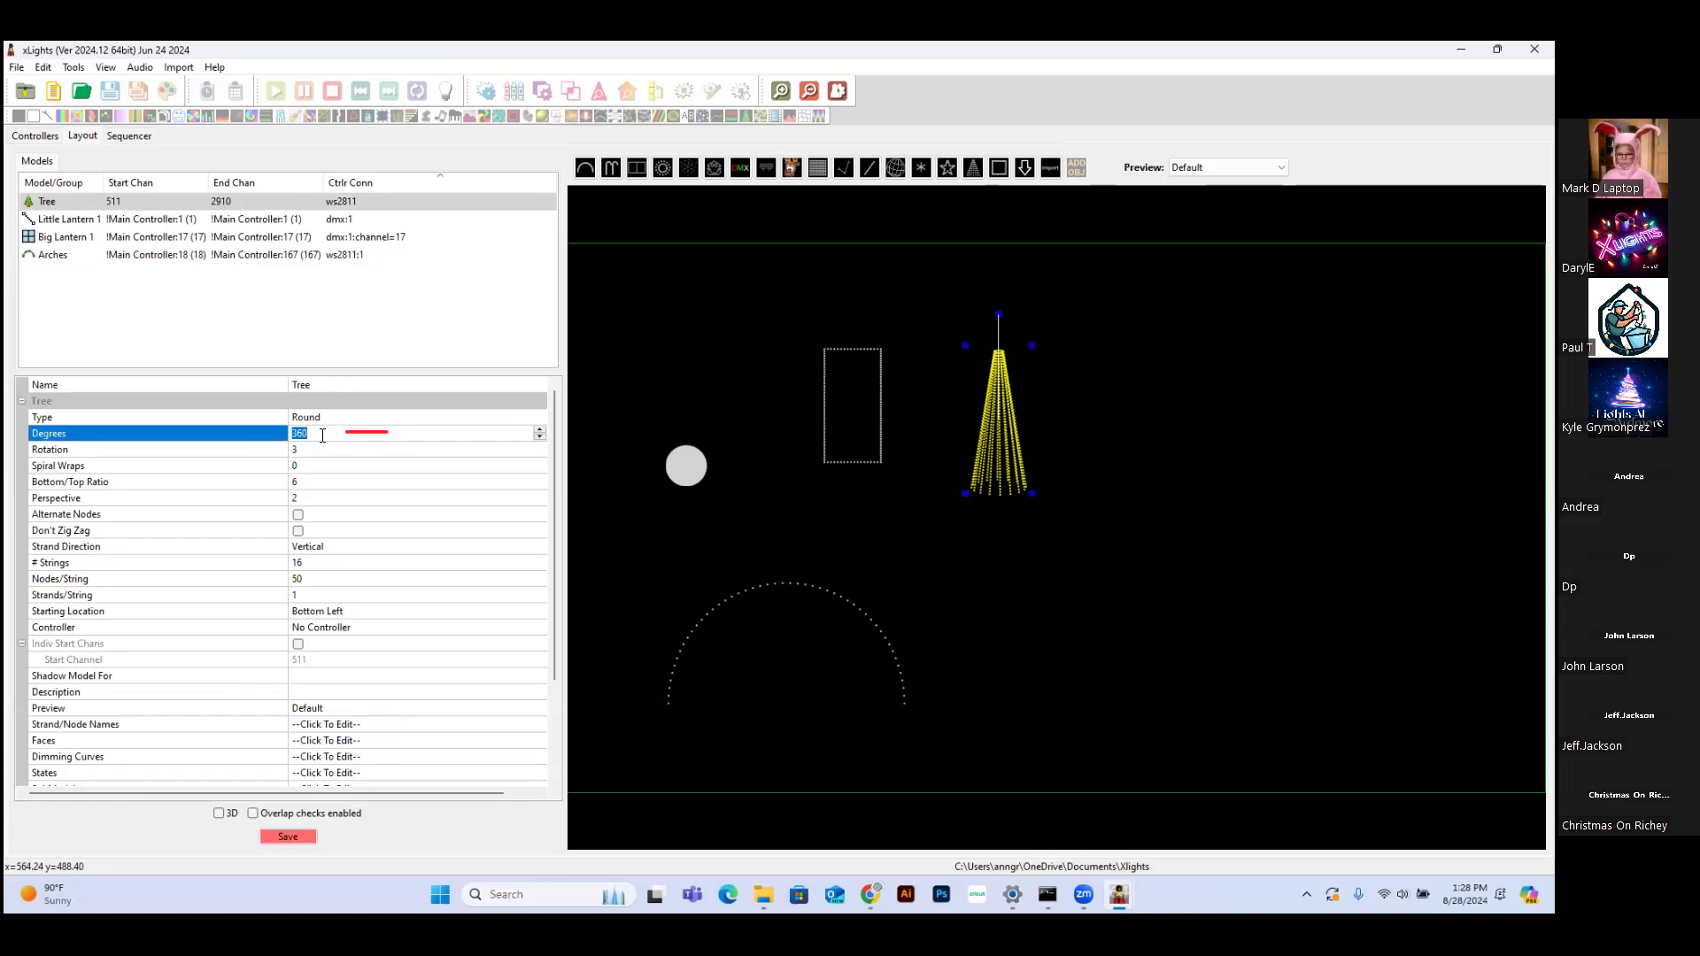
pyautogui.click(323, 386)
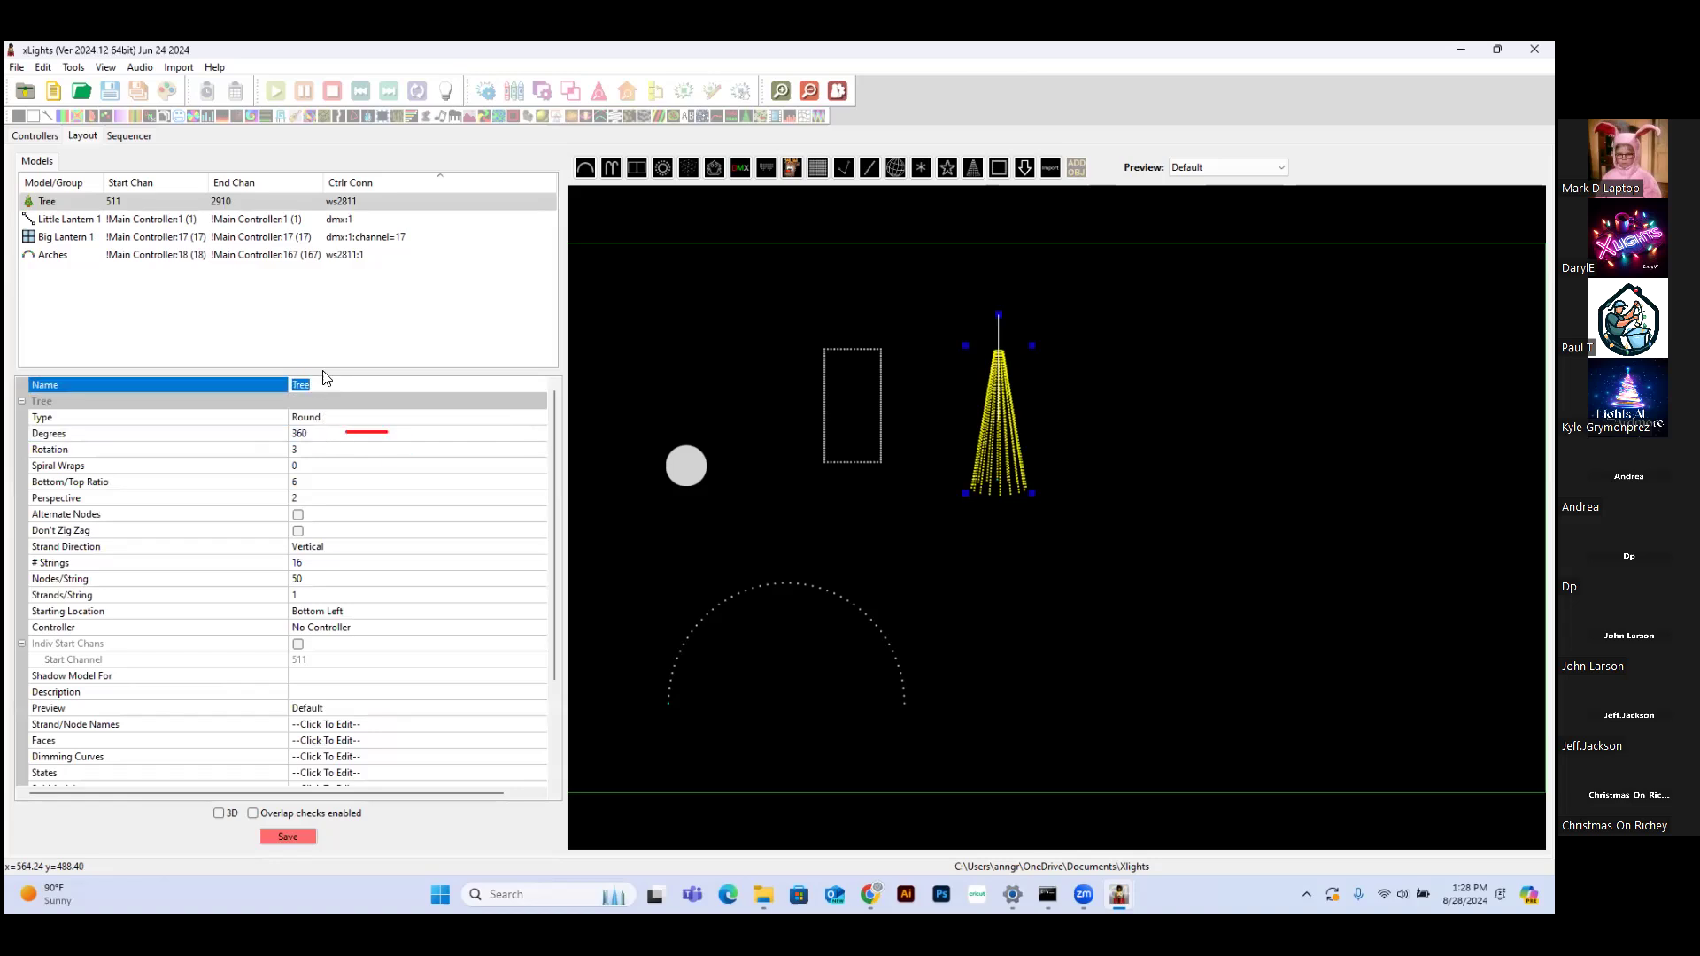
pyautogui.press('BackSpace')
pyautogui.write('Boyosco Lg')
pyautogui.write(' Tree')
pyautogui.press('BackSpace')
pyautogui.press('BackSpace')
pyautogui.press('BackSpace')
pyautogui.press('BackSpace')
pyautogui.write('180 Tree 1')
pyautogui.click(312, 441)
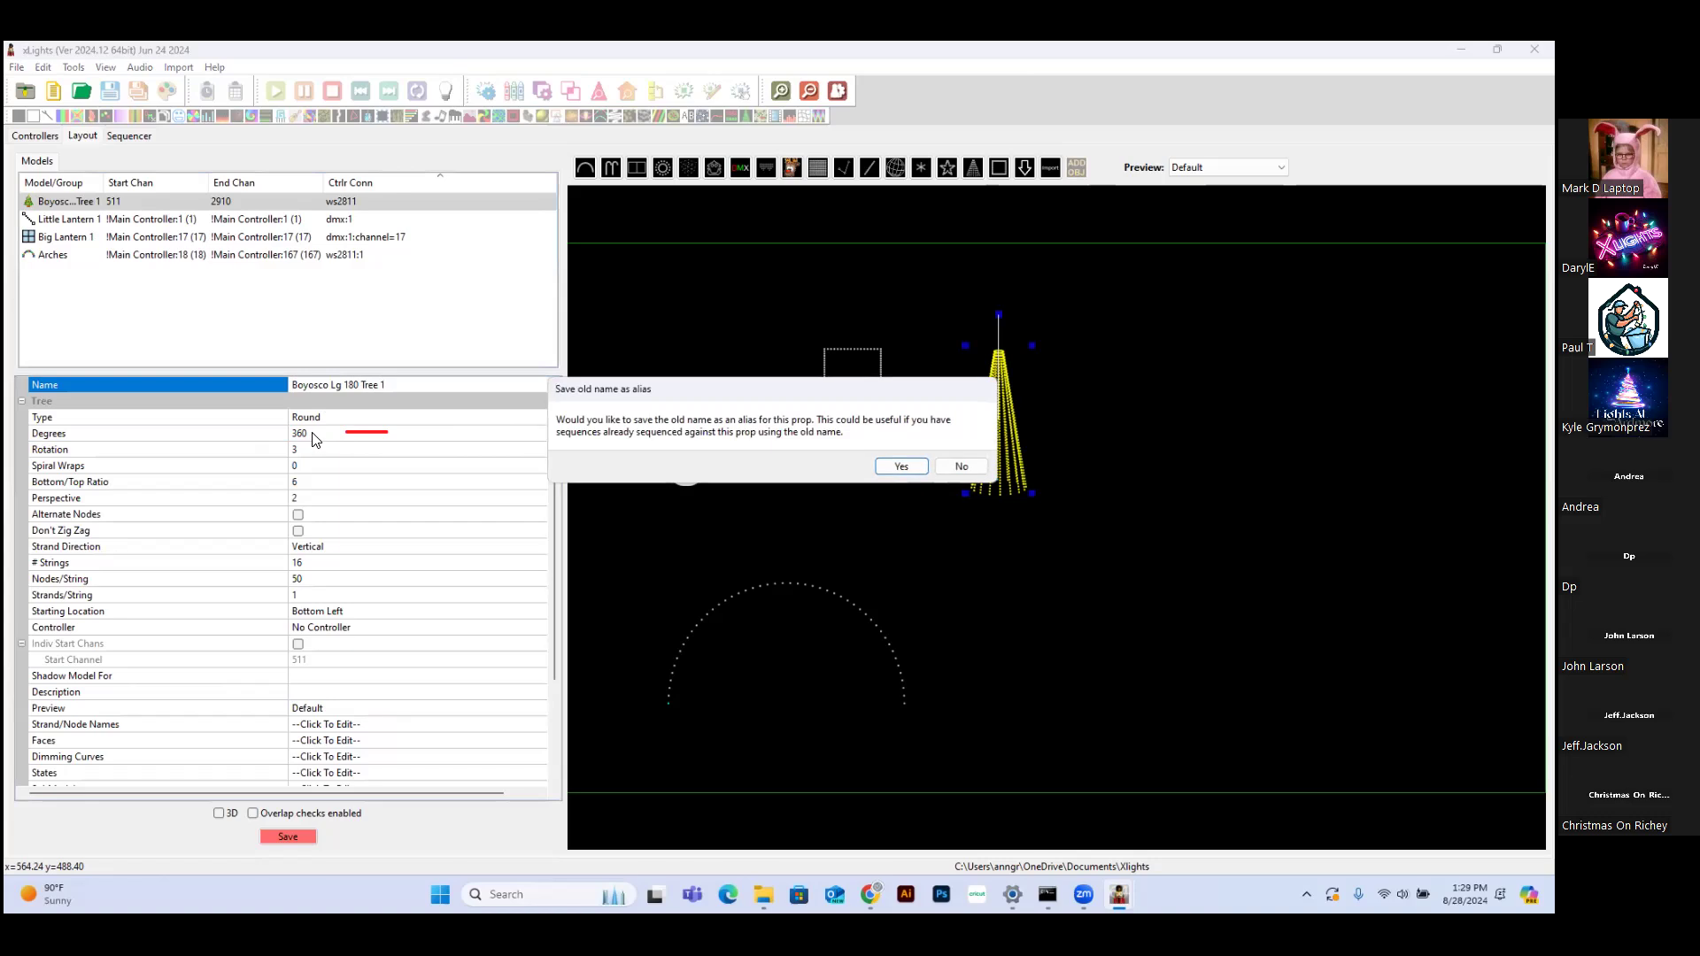
pyautogui.click(960, 467)
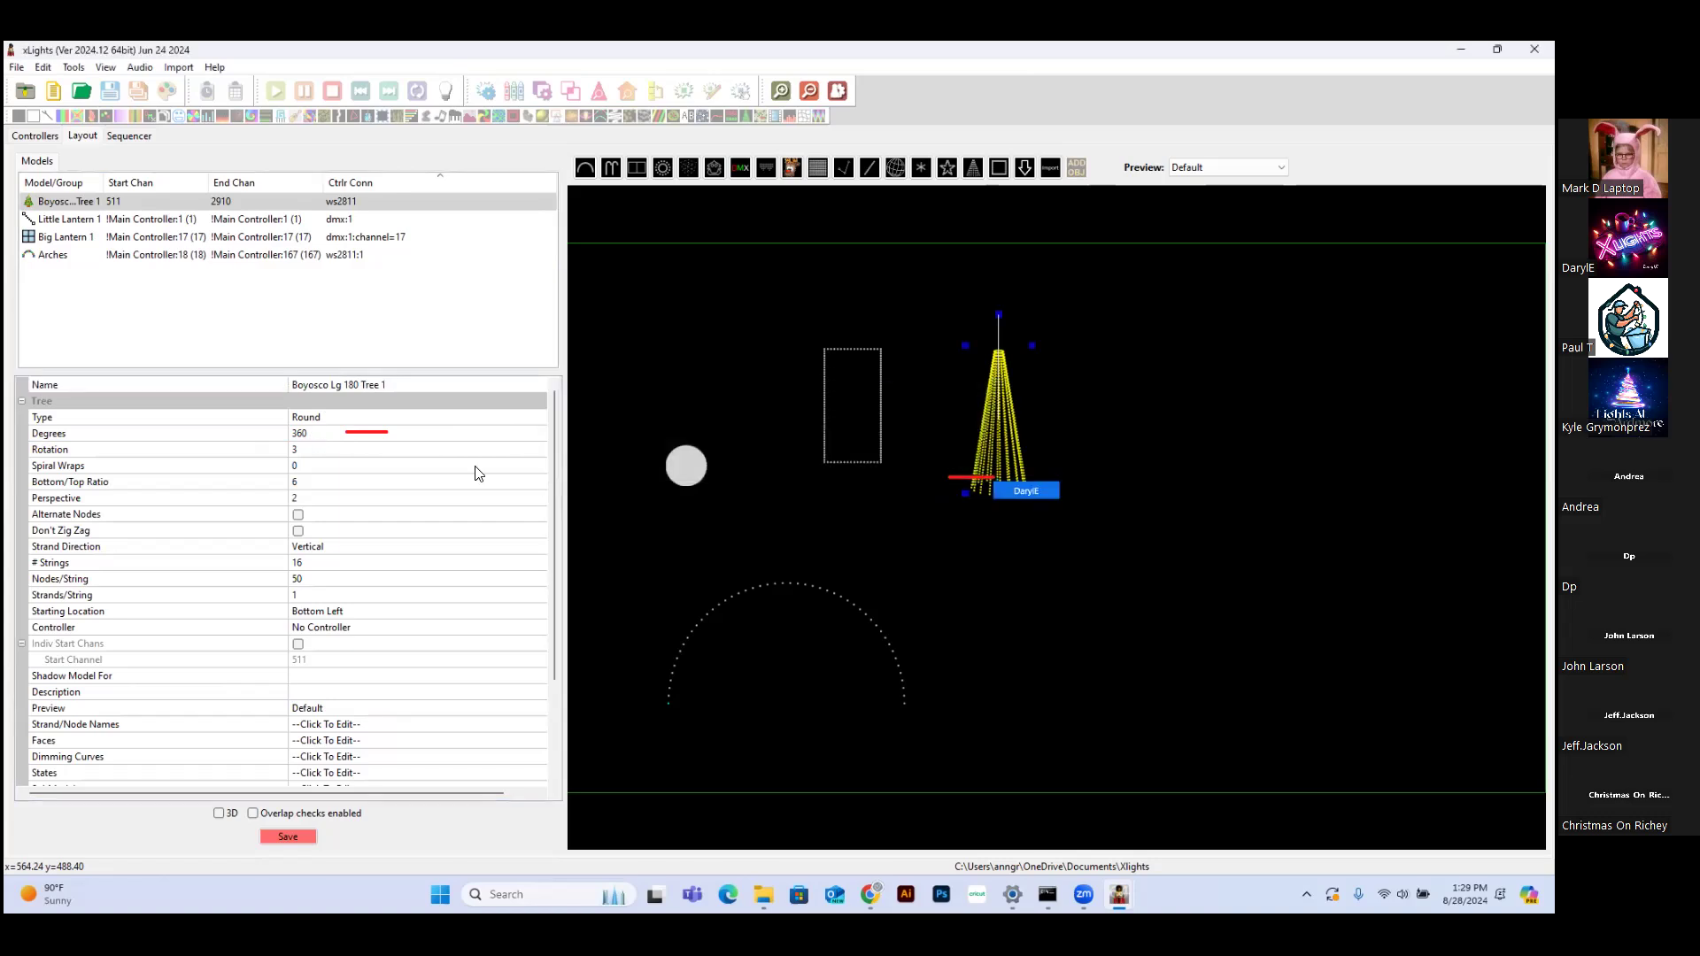
# Set the Boyosco Lg 180 Tree 1 model's degrees to 180
pyautogui.click(308, 435)
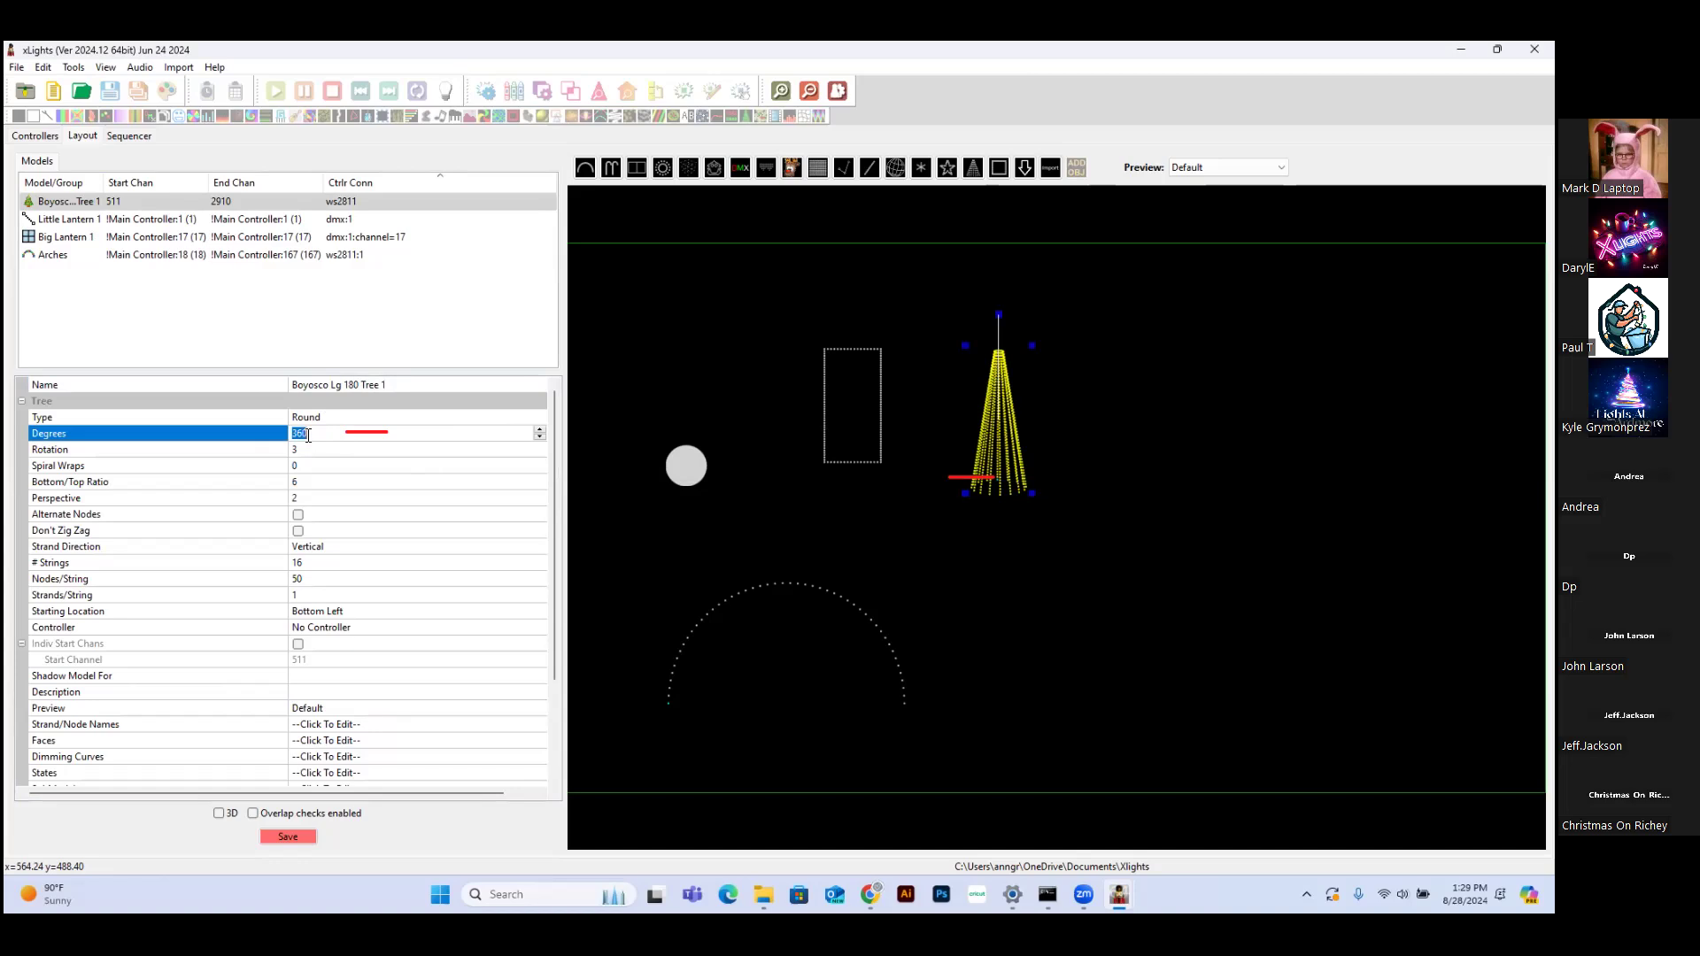
pyautogui.click(540, 438)
pyautogui.click(539, 438)
pyautogui.press('BackSpace')
pyautogui.press('BackSpace')
pyautogui.press('BackSpace')
pyautogui.write('180')
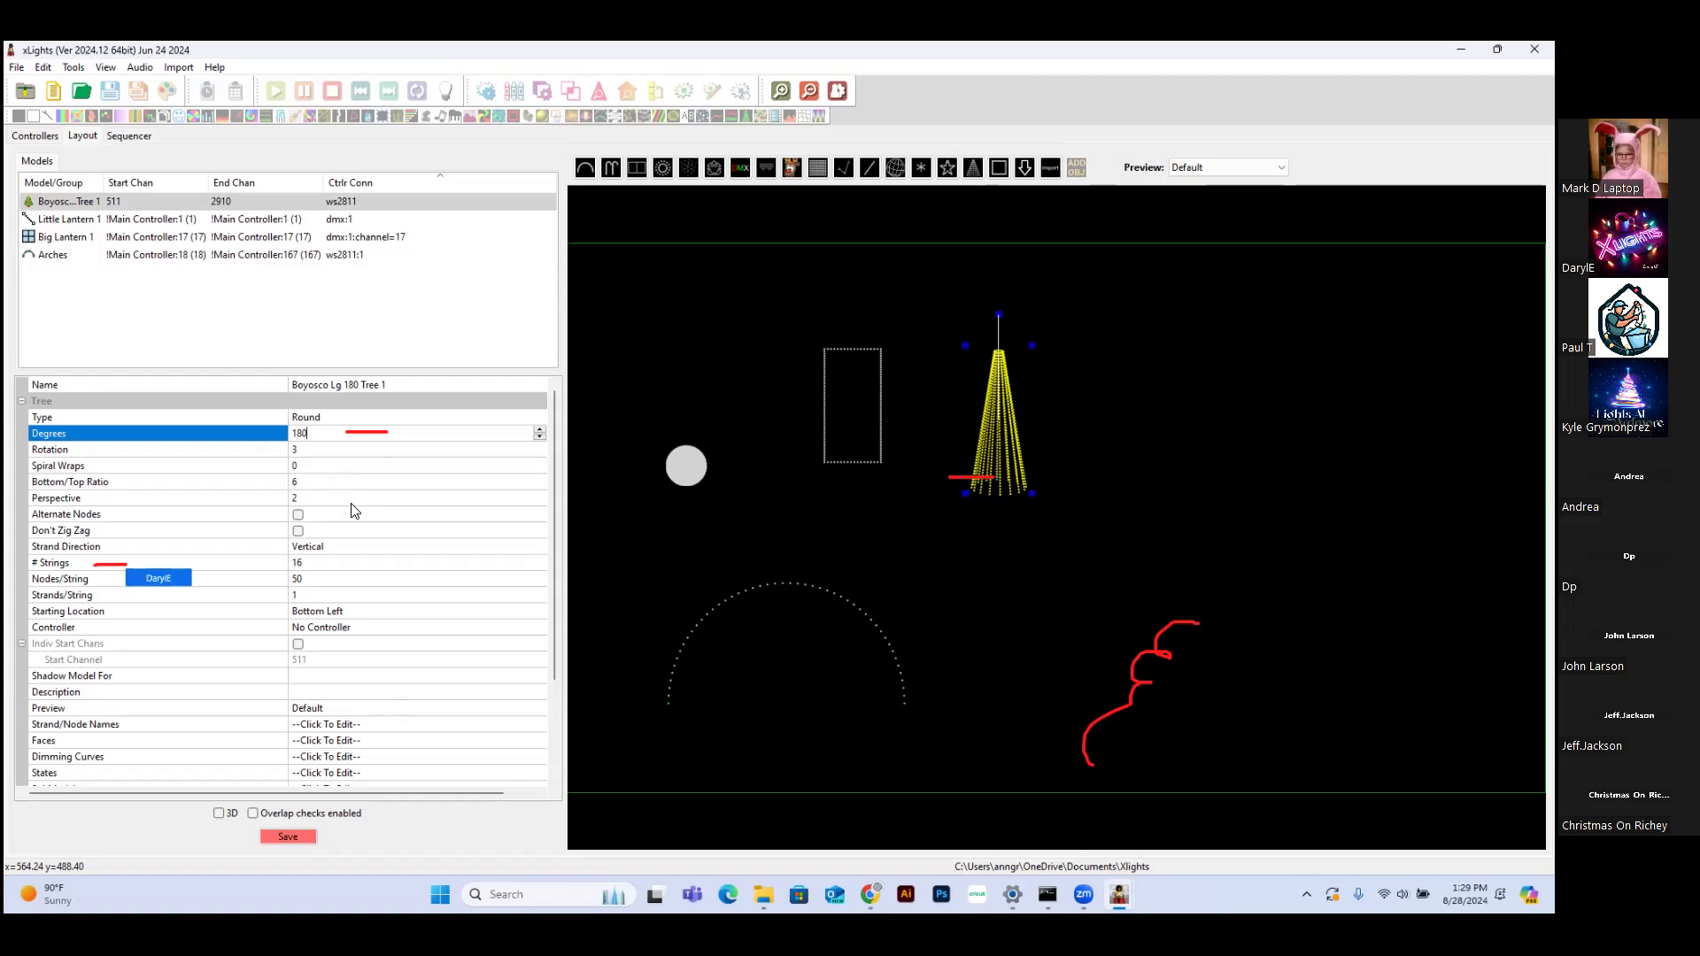
# Set the Boyosco Lg 180 Tree 1 model's number of strings to 1
pyautogui.click(305, 563)
pyautogui.click(309, 557)
pyautogui.press('BackSpace')
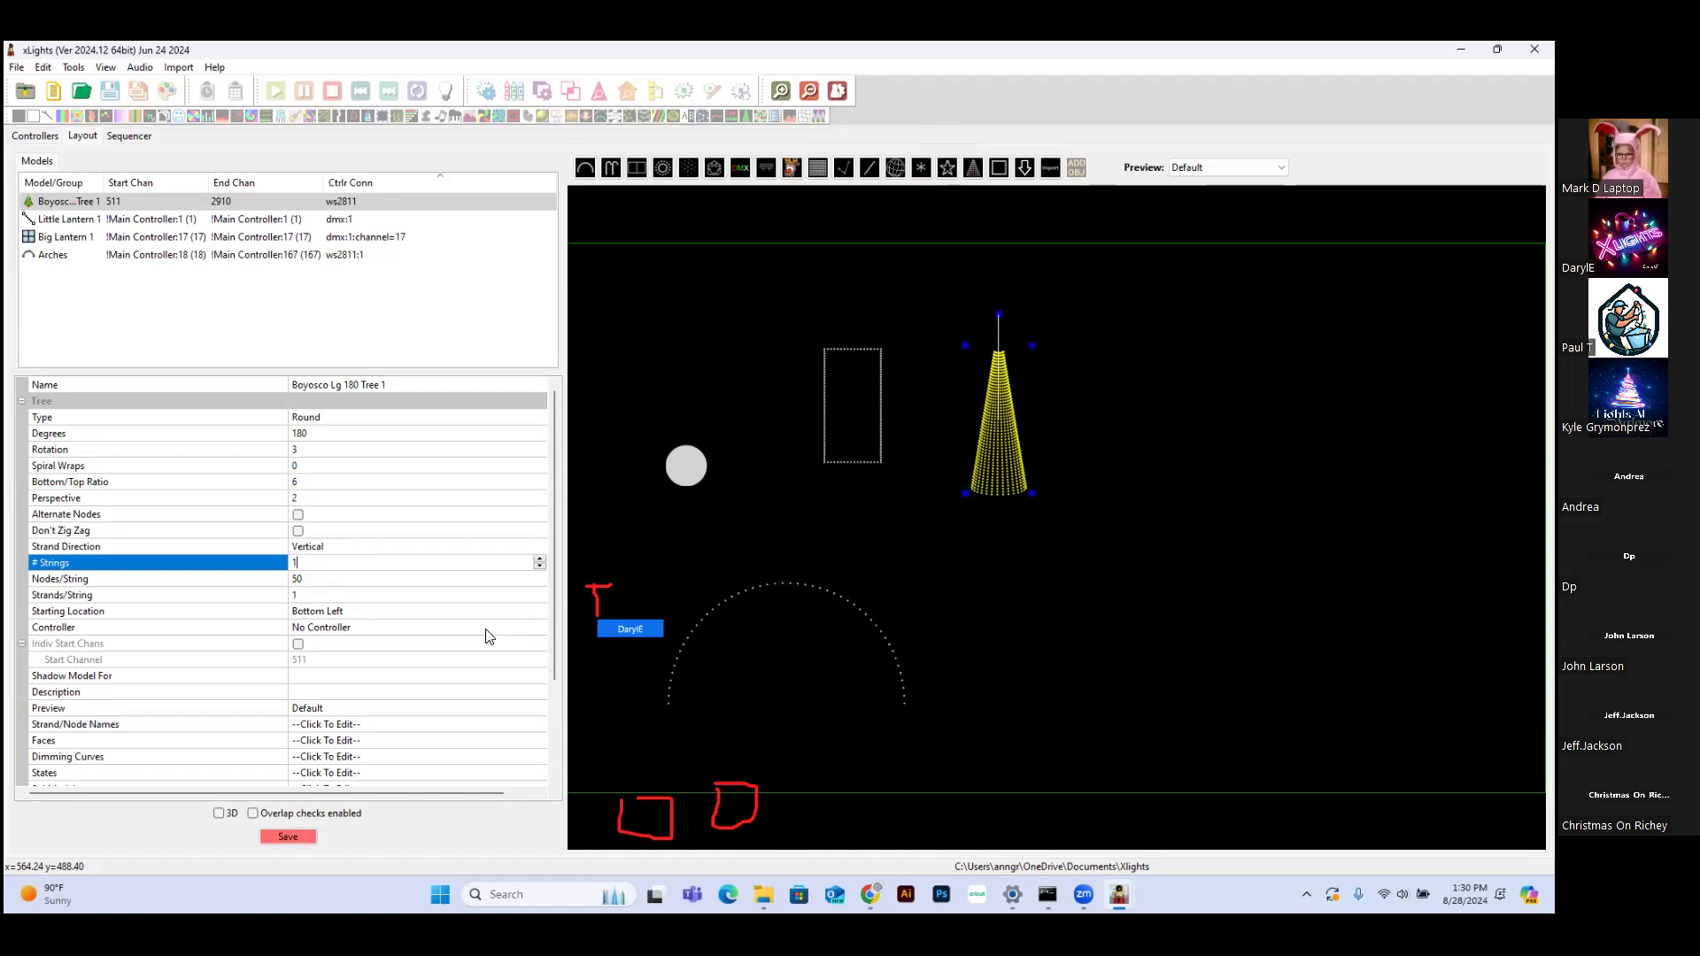
# Place a small Star model at the top of the Boyosco Lg 180 Tree 1 model in the layout
pyautogui.click(946, 170)
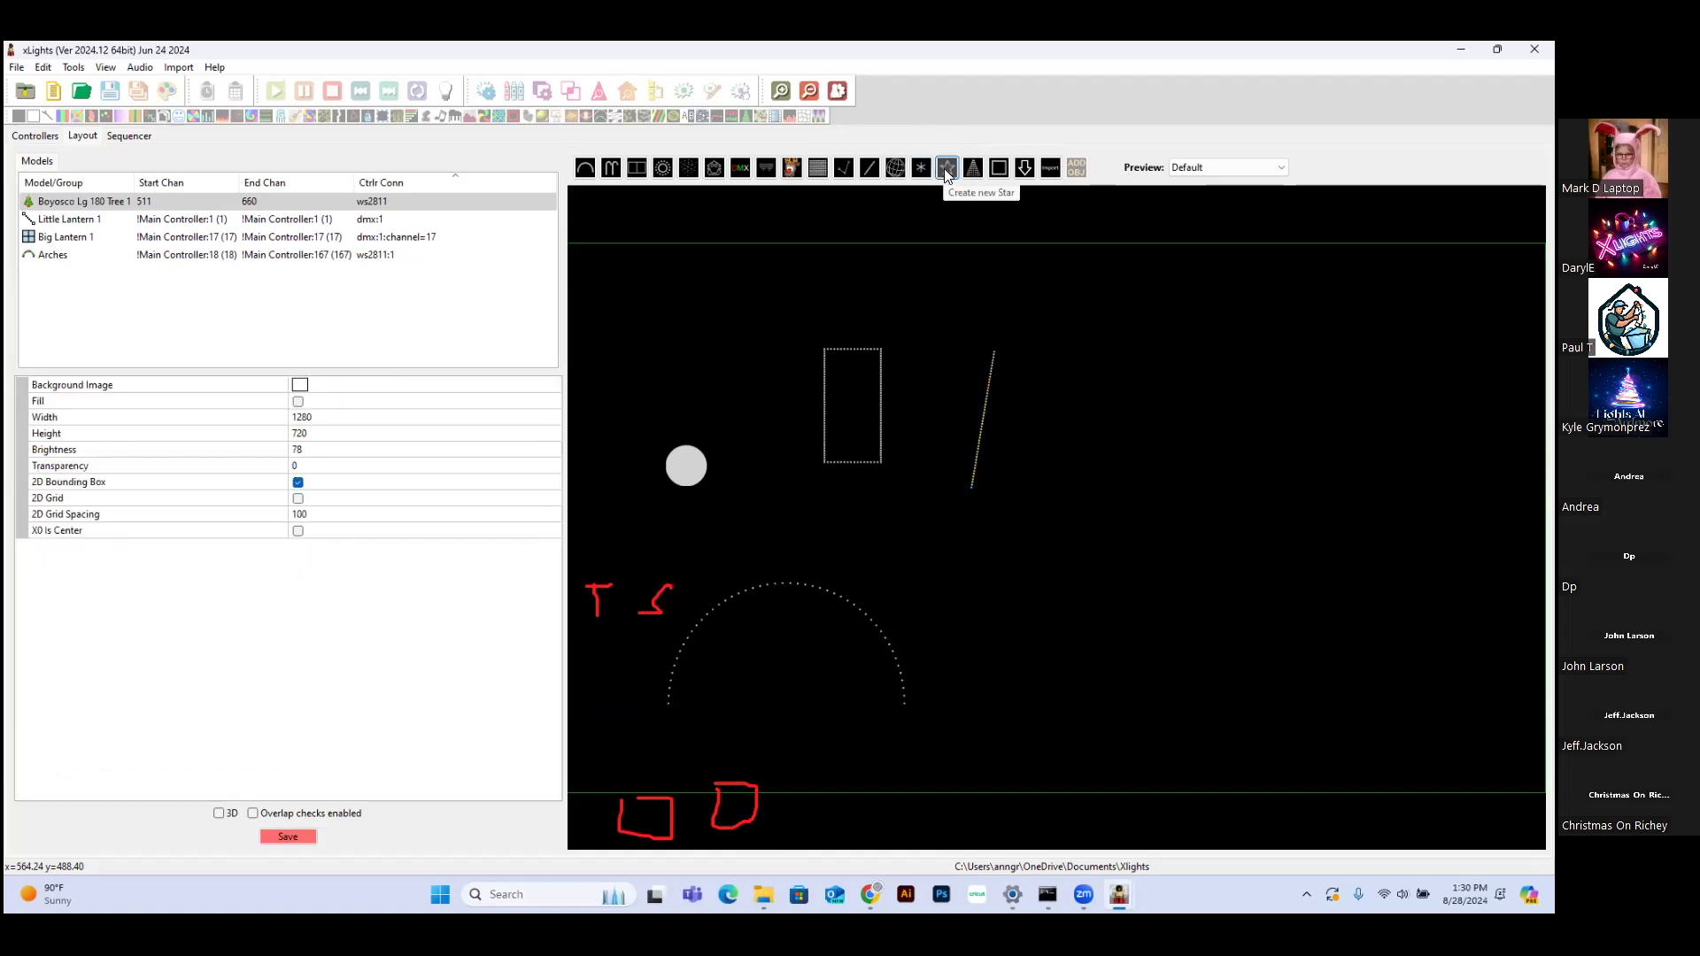
pyautogui.click(992, 357)
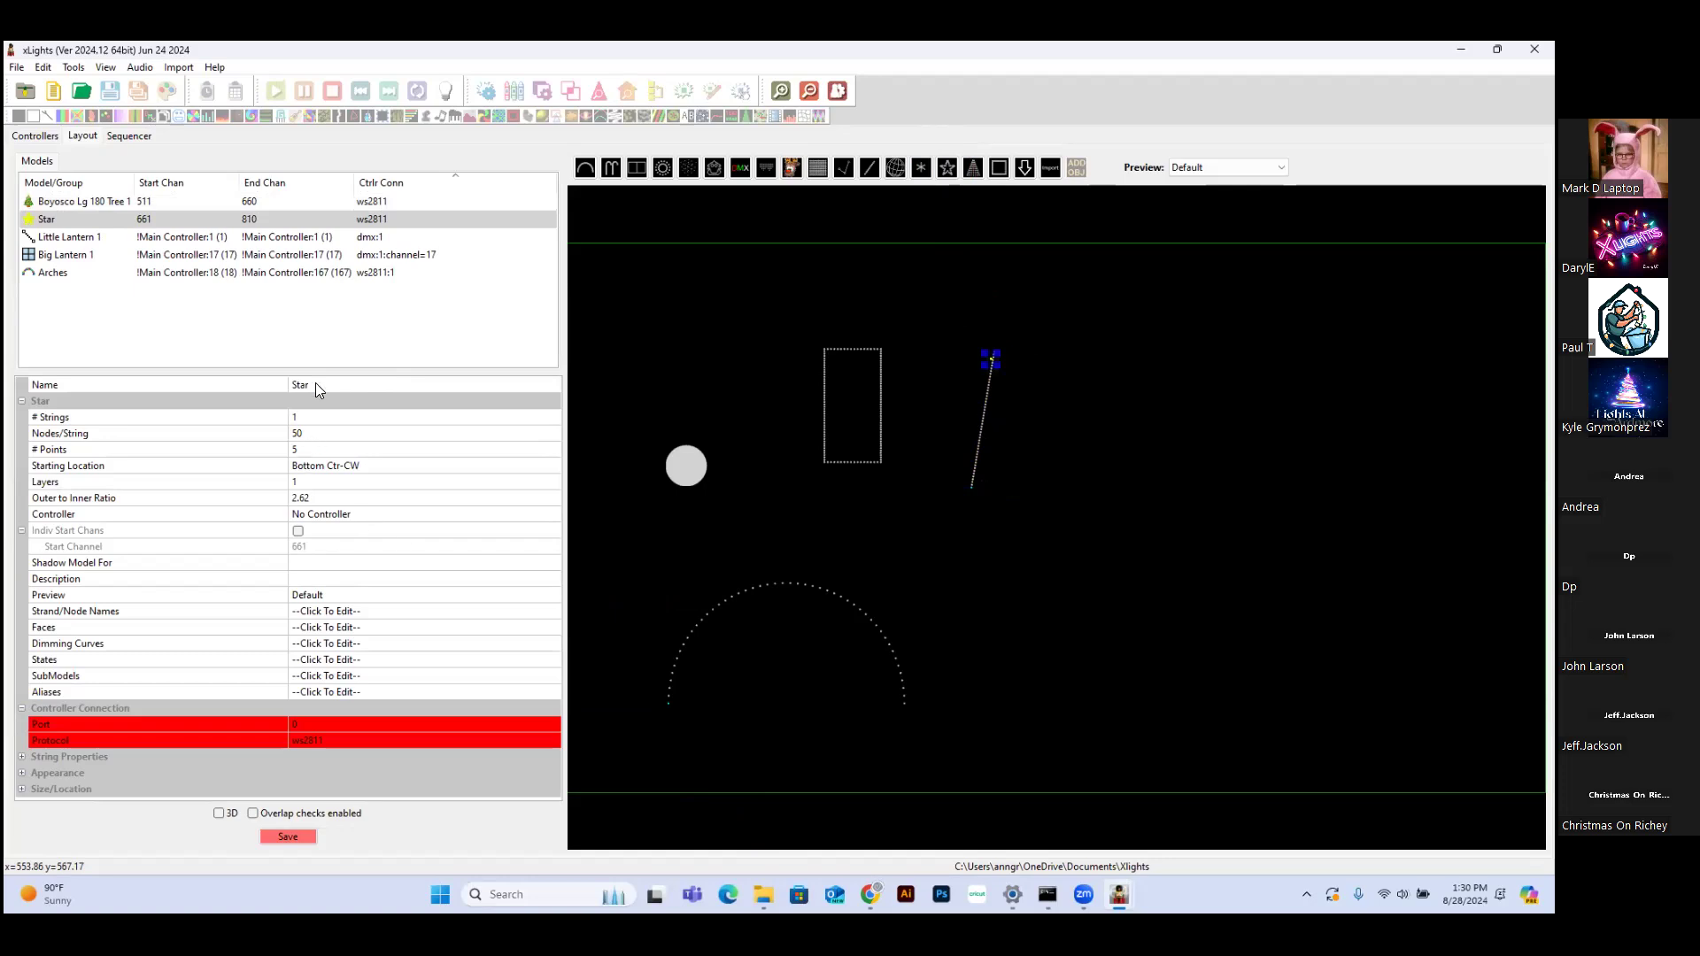
# Set the Boyosco Lg 180 Tree 1 model's nodes per string to 120
pyautogui.click(48, 200)
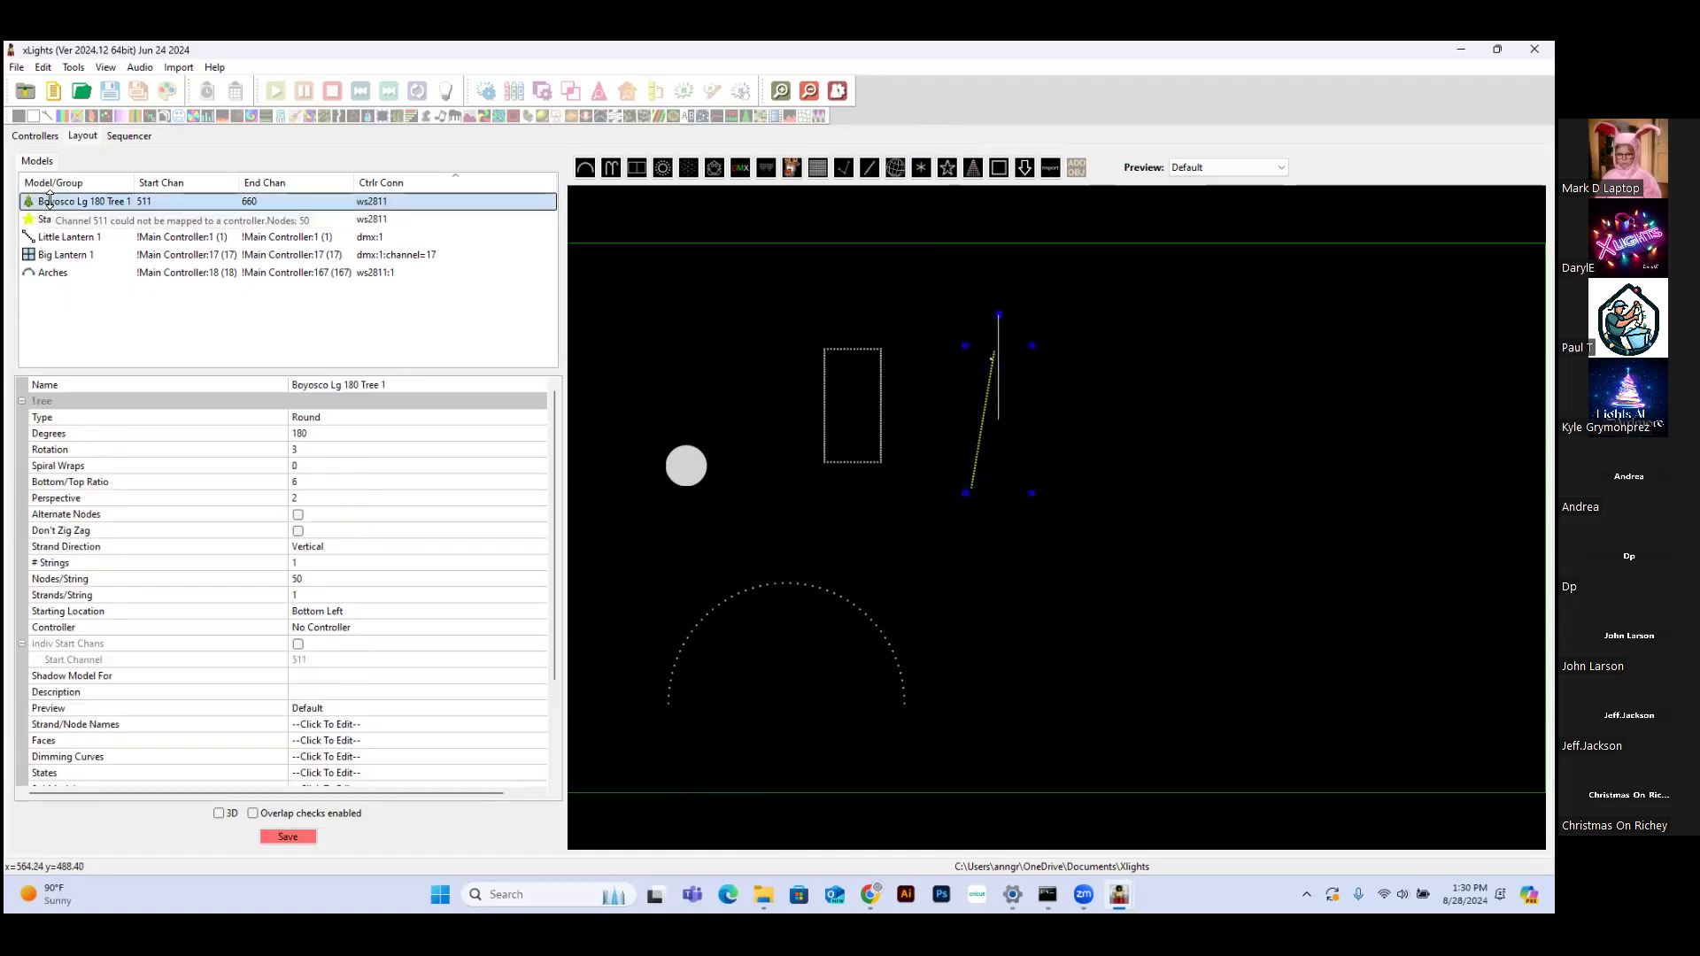
pyautogui.click(299, 454)
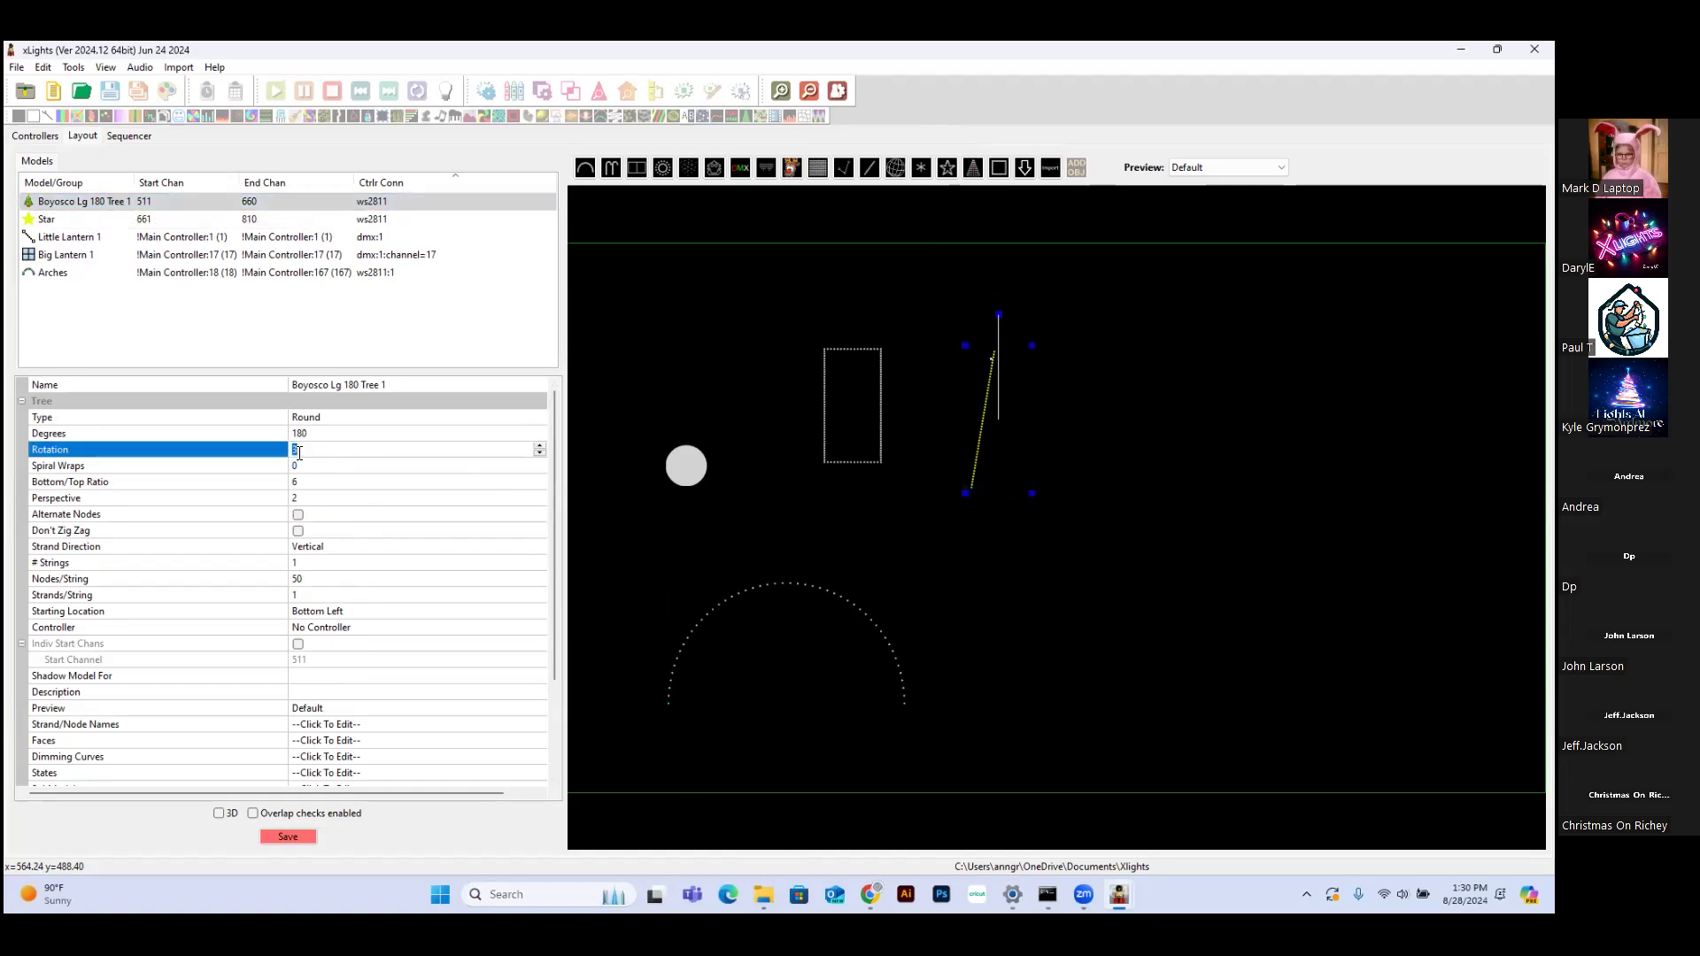
pyautogui.click(298, 454)
pyautogui.click(301, 563)
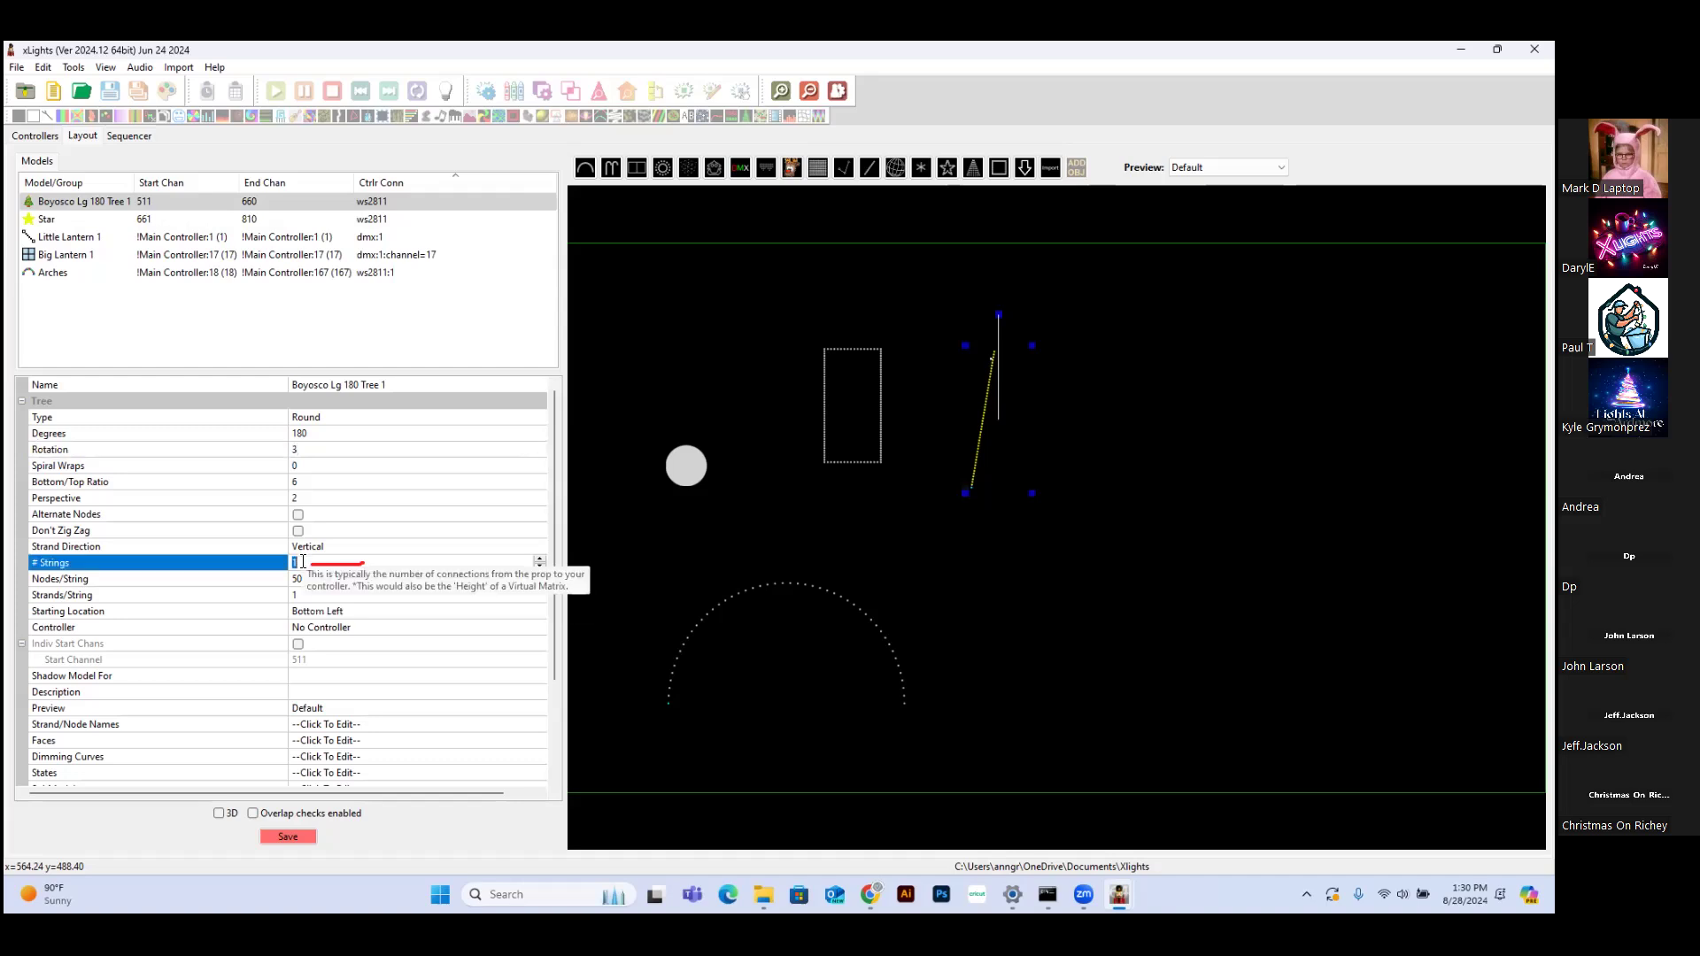
pyautogui.click(306, 580)
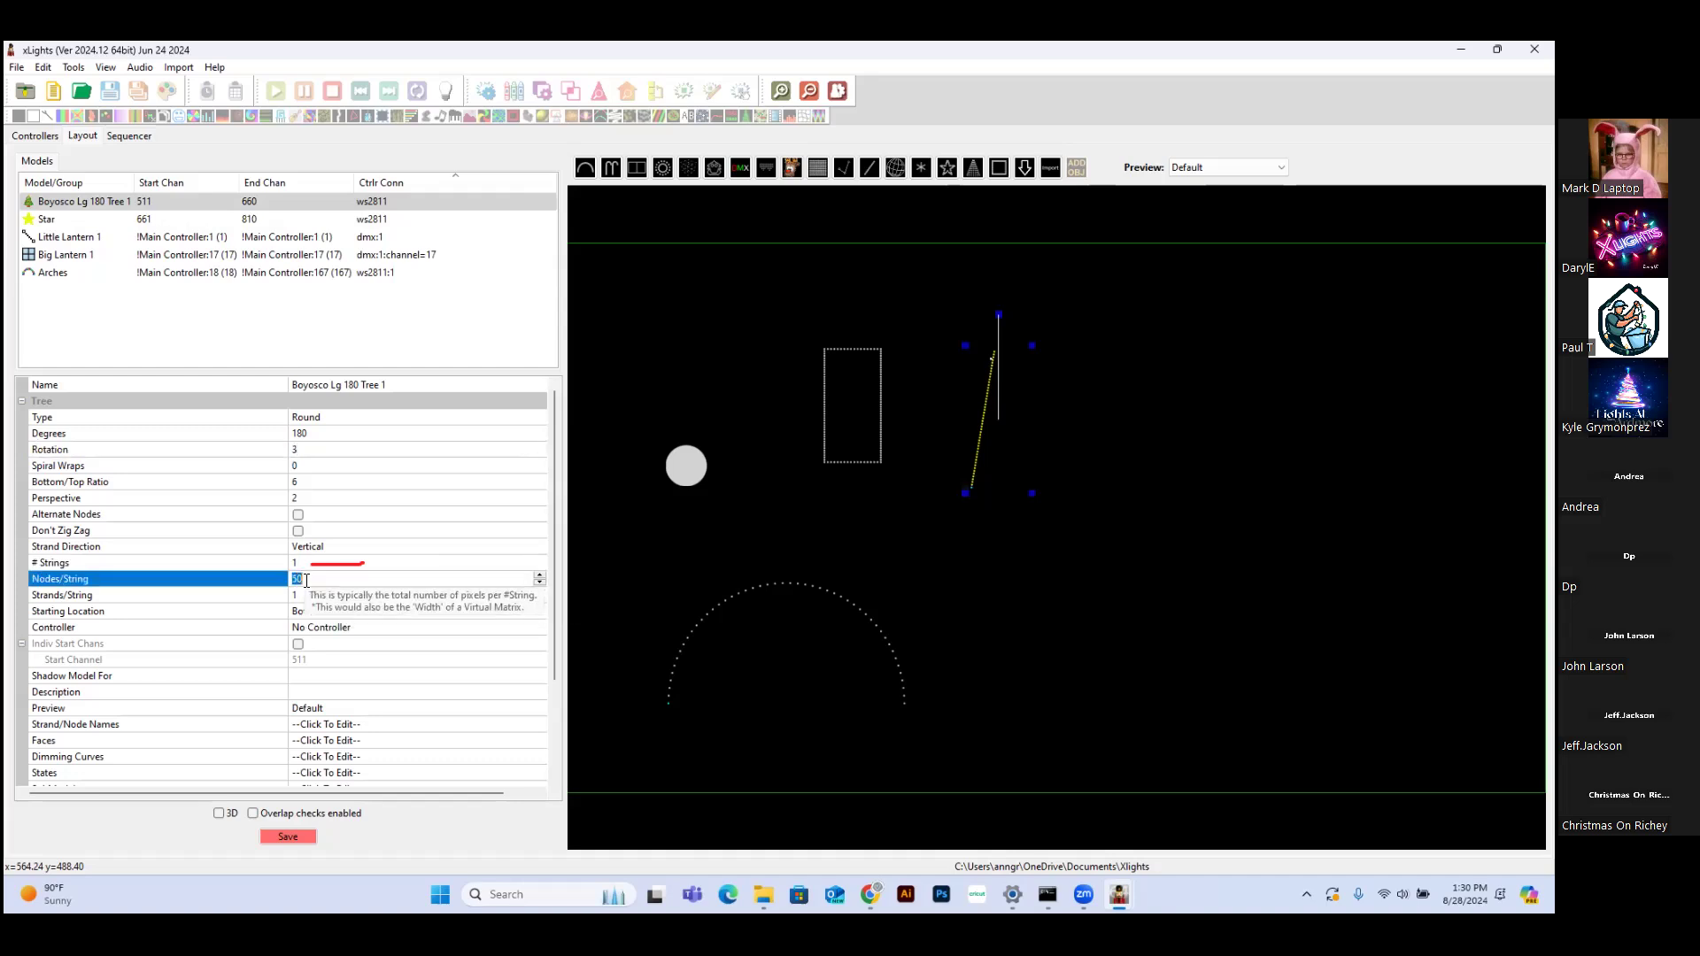
pyautogui.click(307, 579)
pyautogui.press('BackSpace')
pyautogui.press('BackSpace')
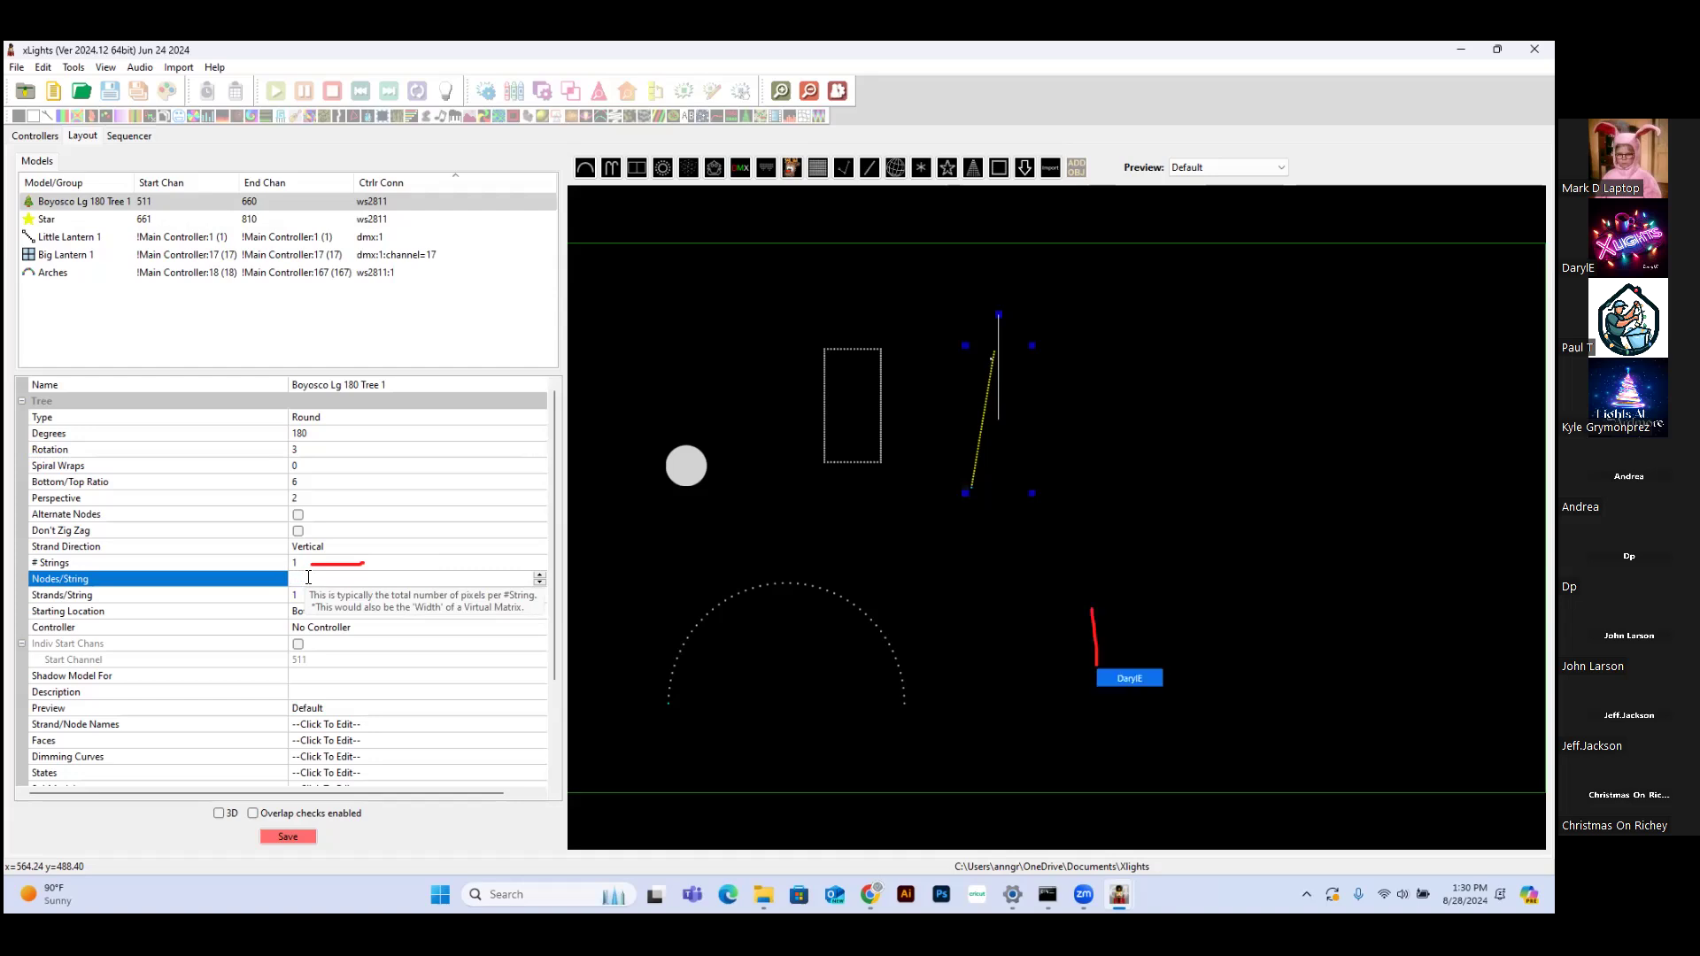
pyautogui.write('20')
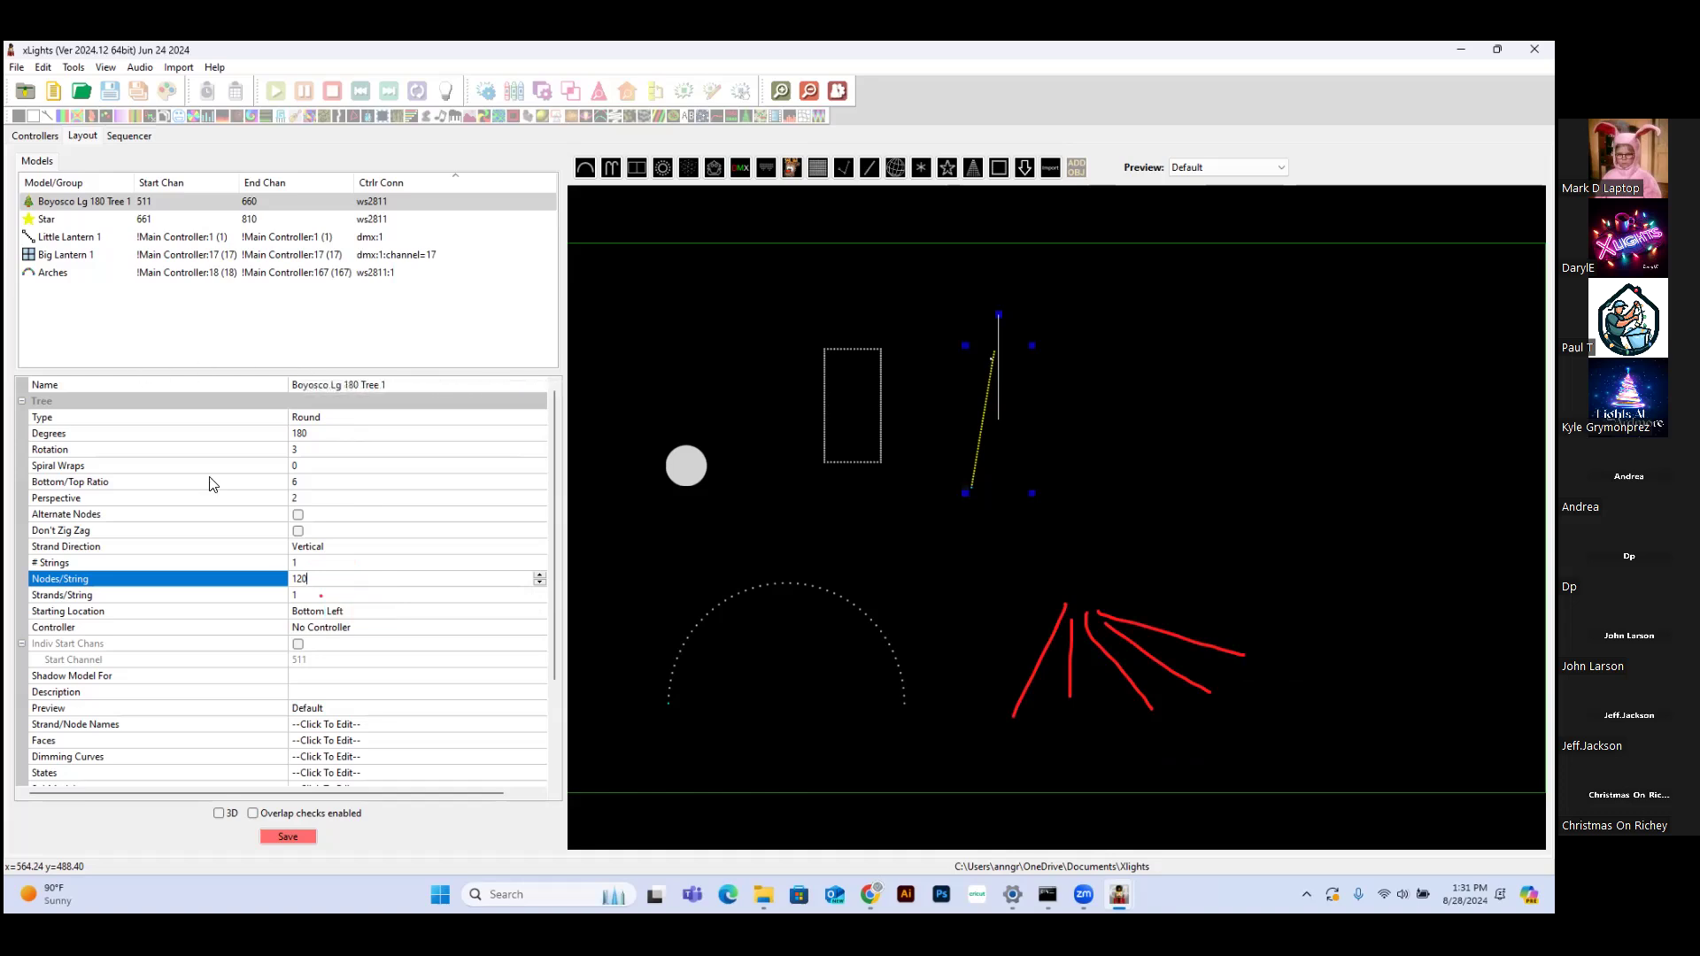
# Set the Boyosco Lg 180 Tree 1 model's strands per string to 5
pyautogui.click(306, 594)
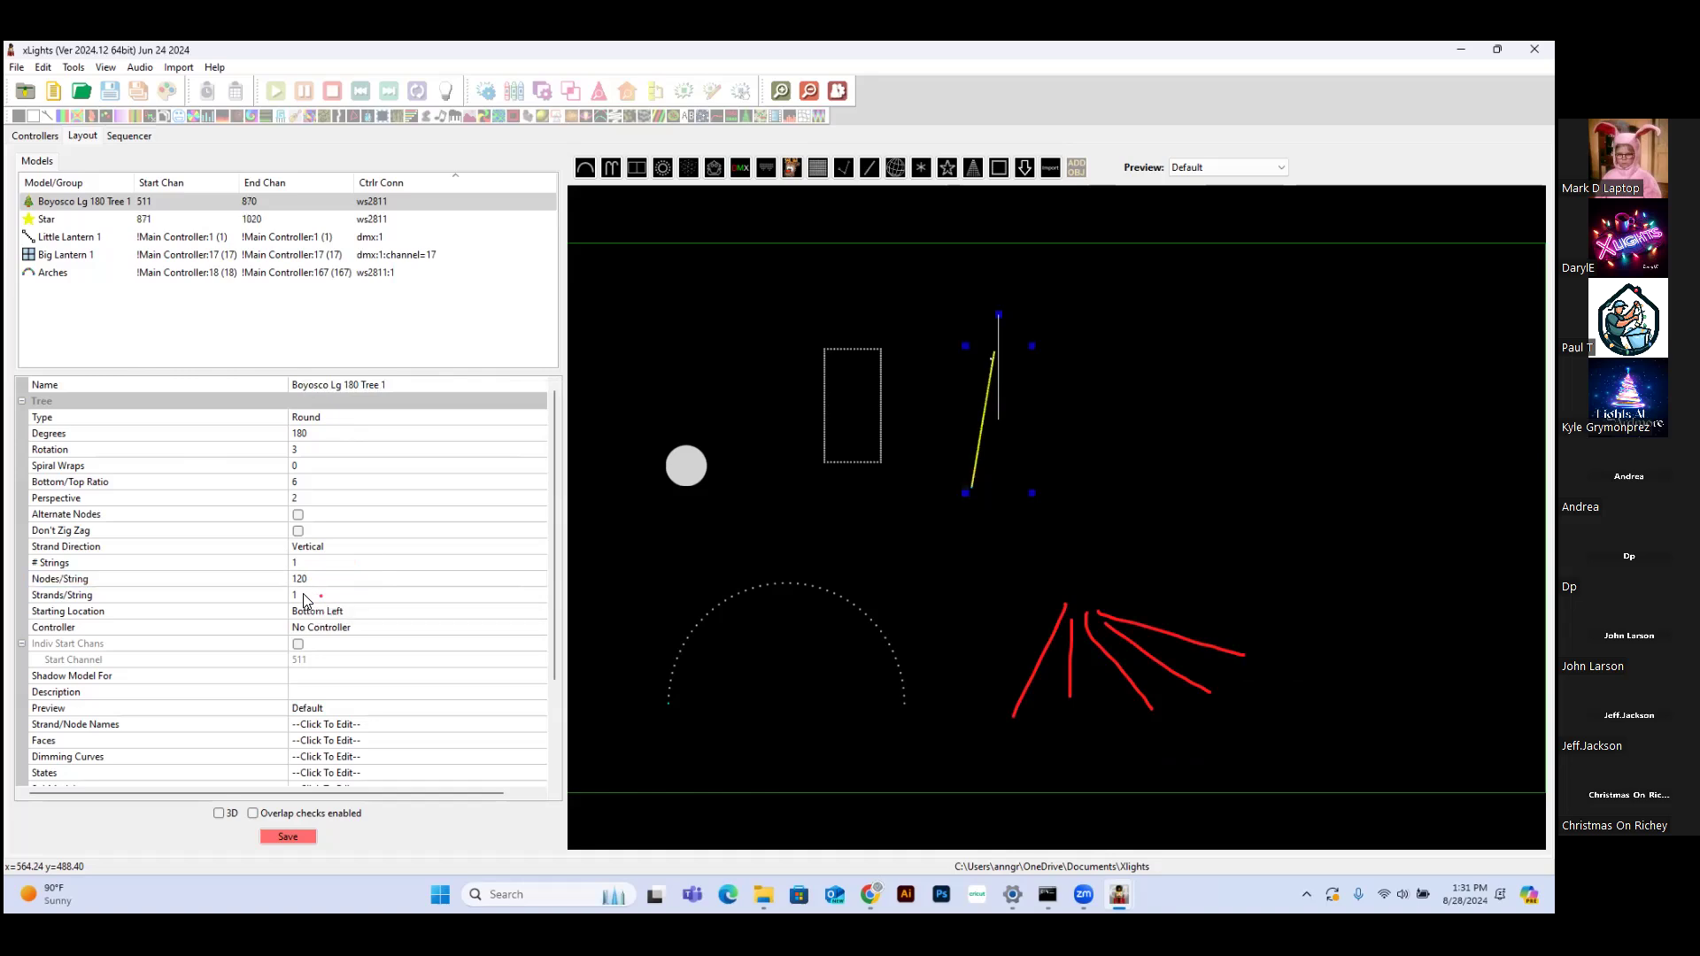
pyautogui.press('BackSpace')
pyautogui.write('5')
pyautogui.press('Return')
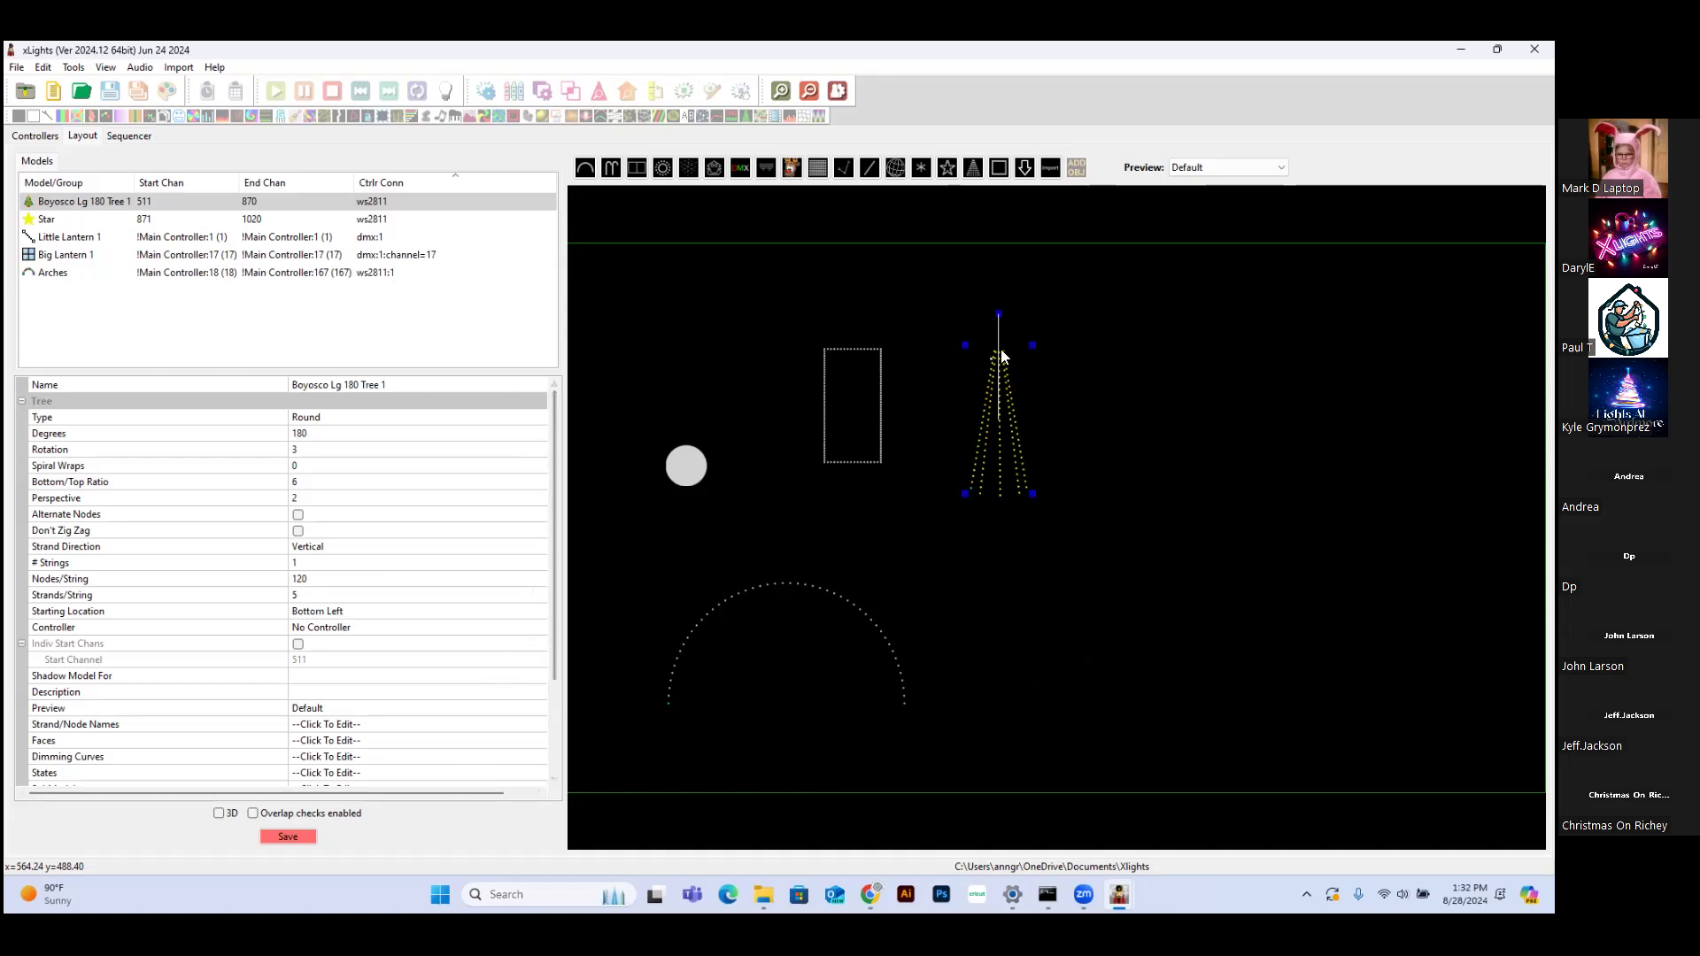
# Shorten the Boyosco tree from its upper end to make room for the star, and save the layout
pyautogui.moveTo(1032, 342); pyautogui.dragTo(1030, 383)
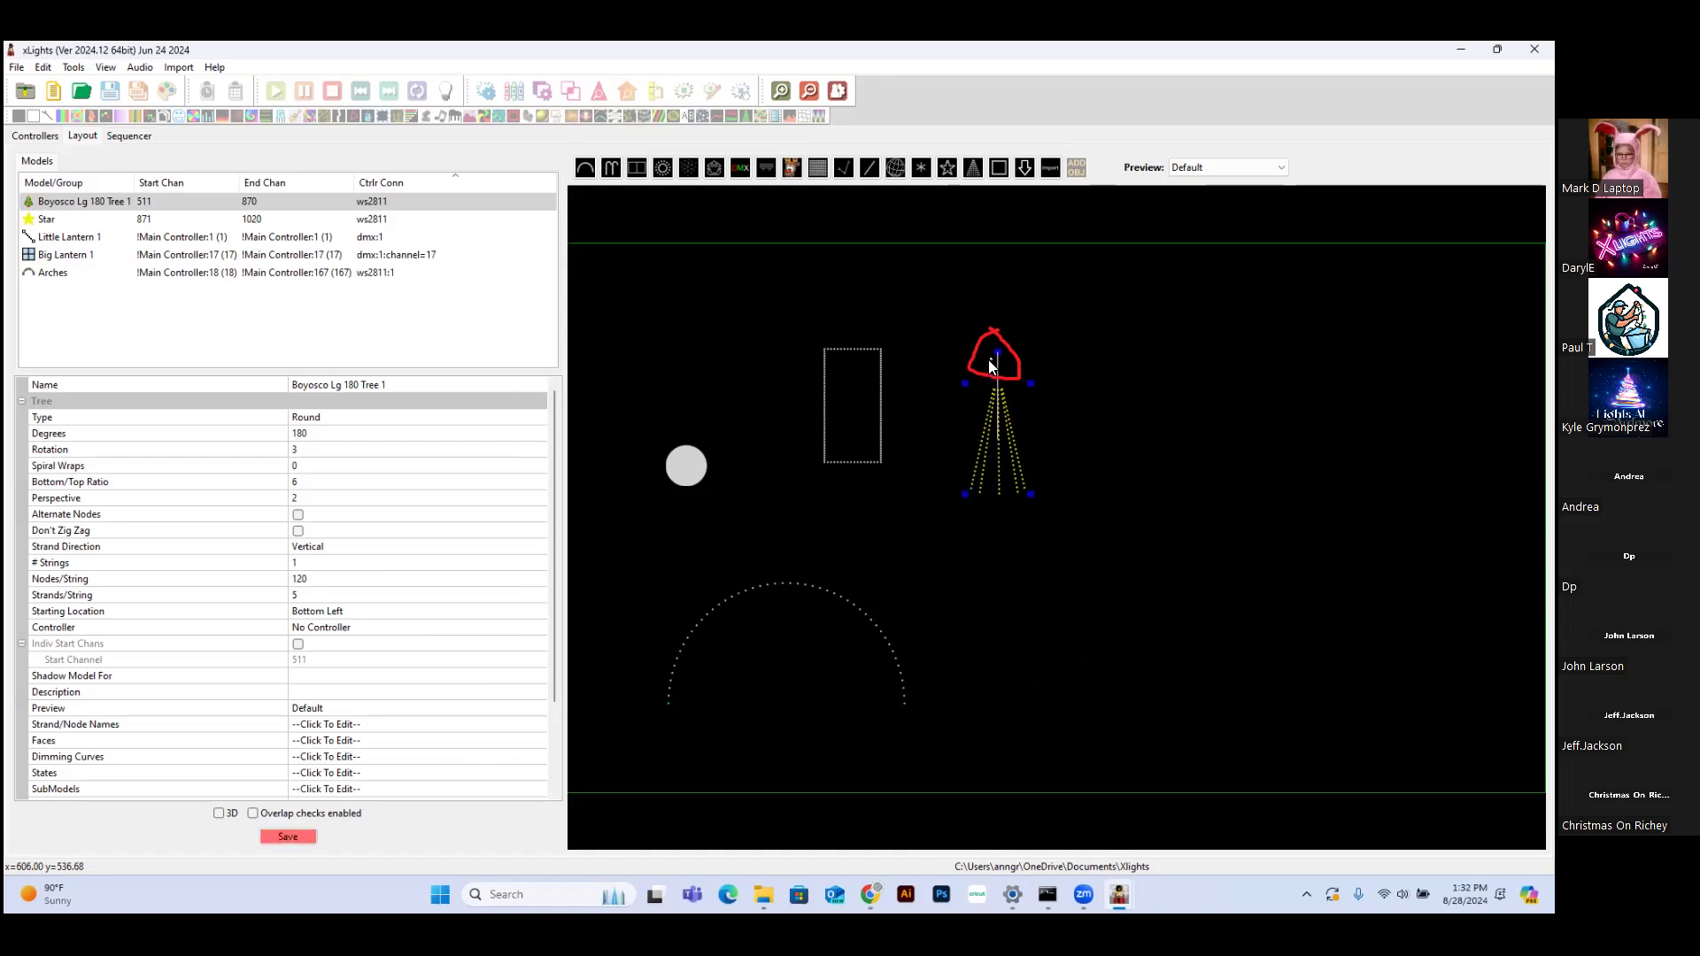
pyautogui.click(295, 834)
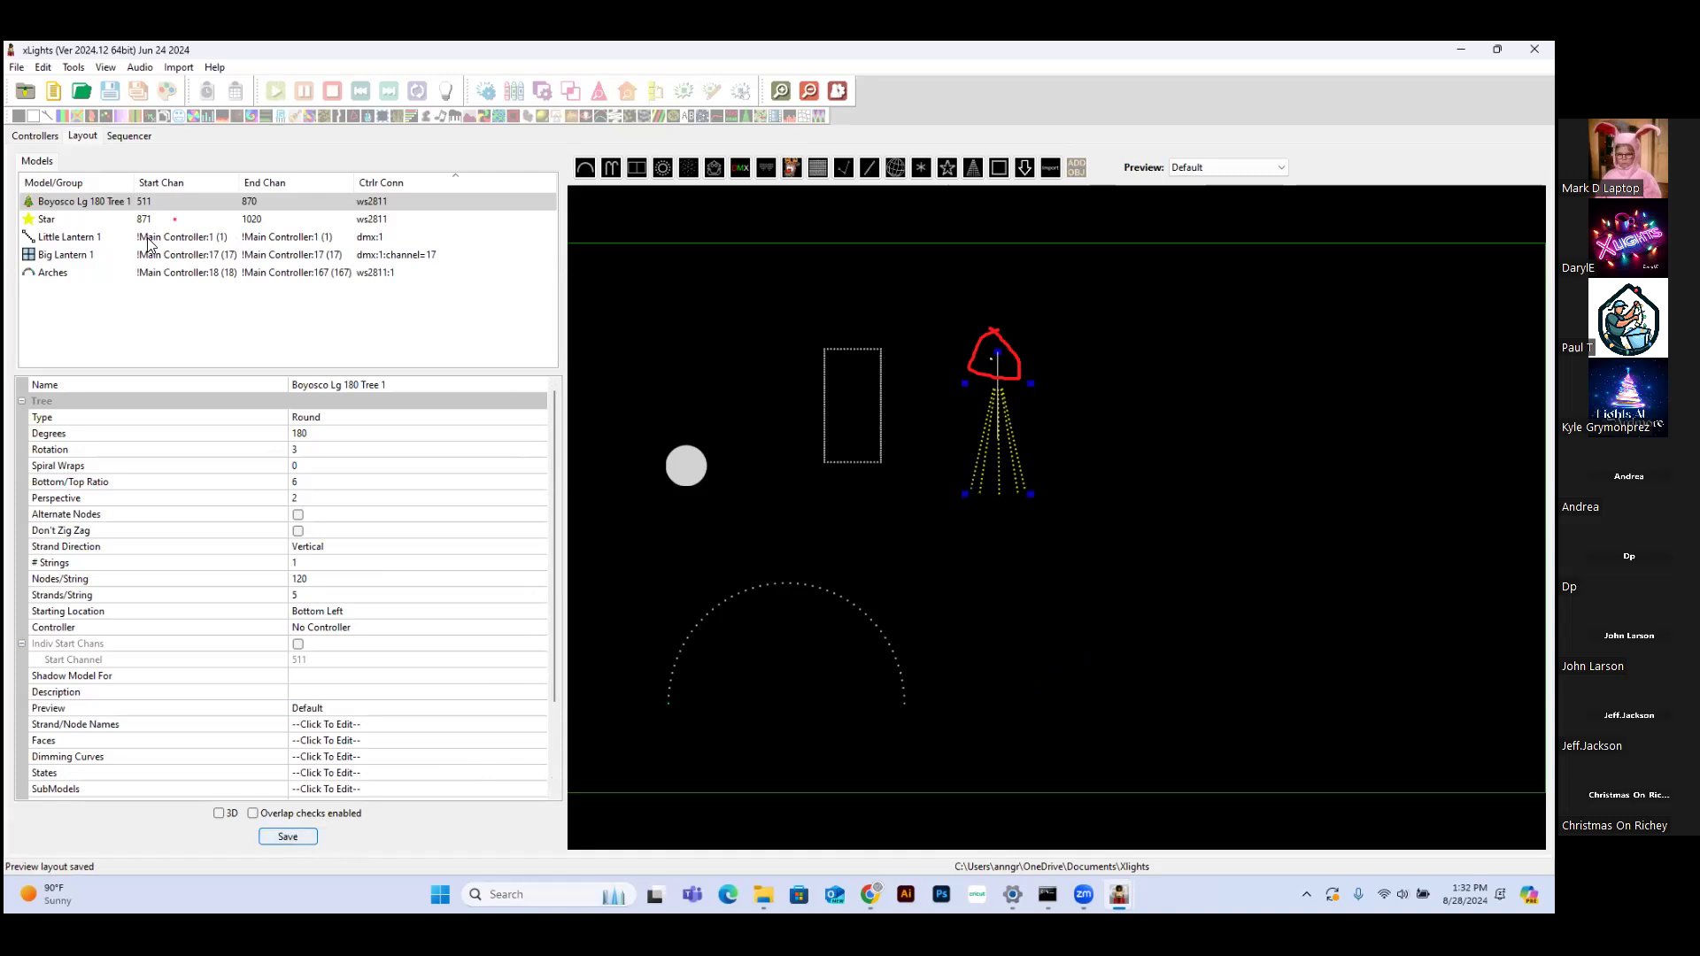
# Enlarge the Star model and centre it on the tree's tip, with 20 nodes per string
pyautogui.click(121, 220)
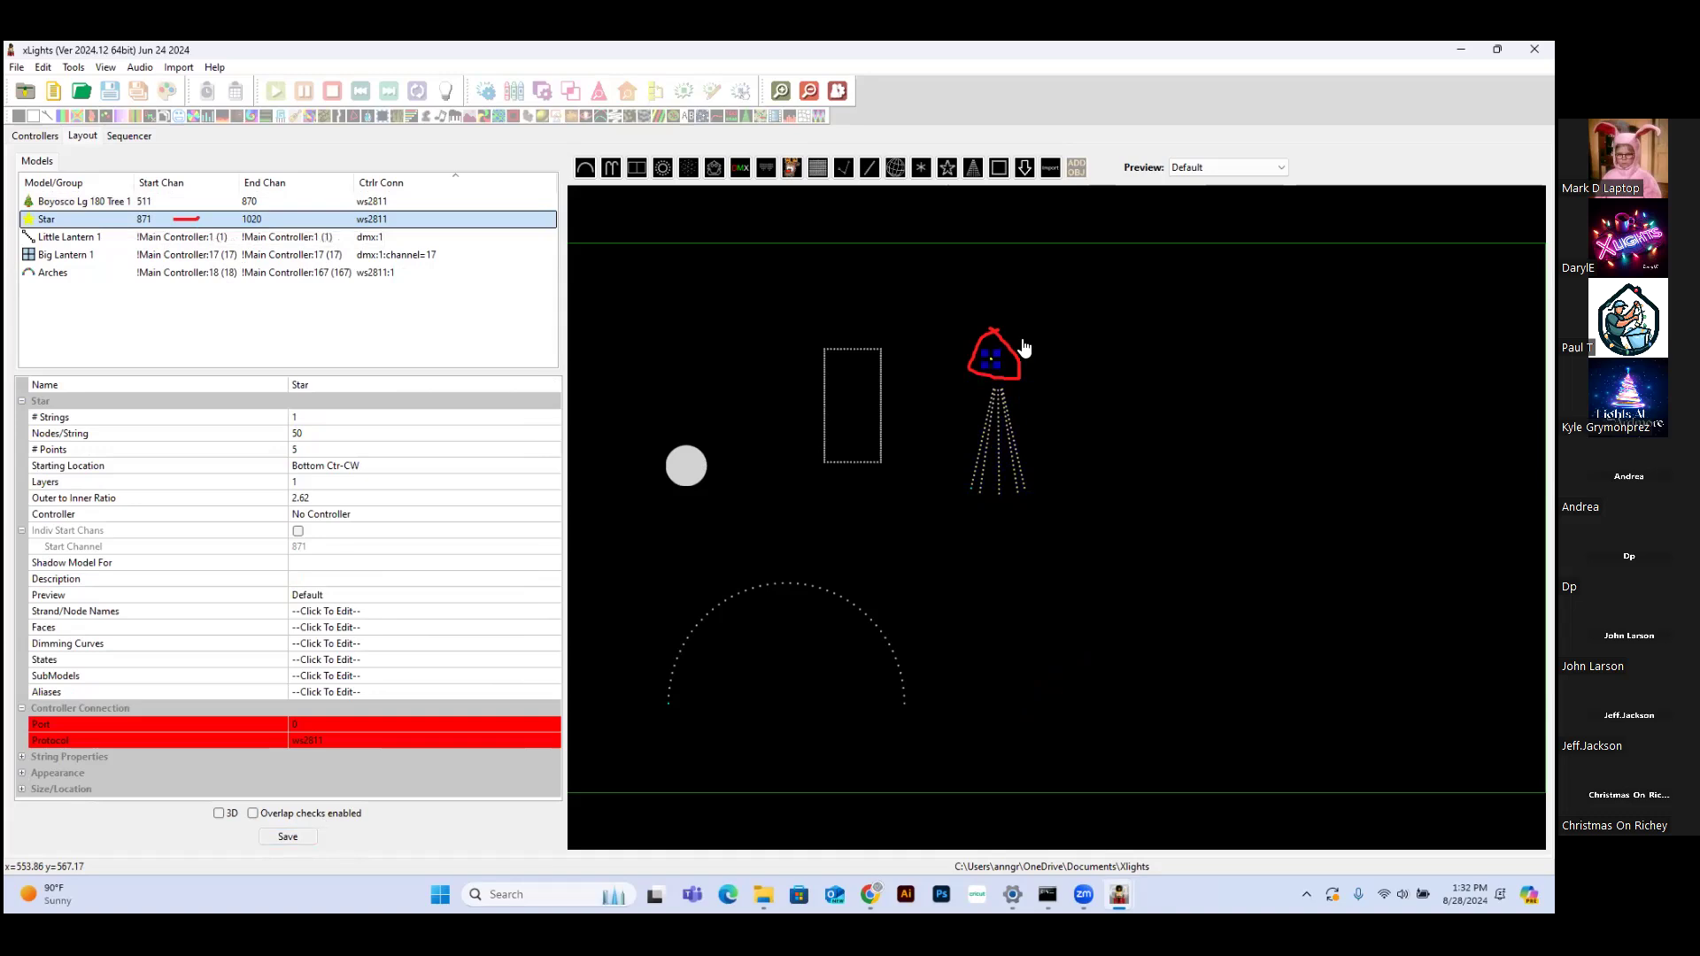
pyautogui.moveTo(991, 357)
pyautogui.mouseDown()
pyautogui.moveTo(1030, 324)
pyautogui.moveTo(1003, 374)
pyautogui.mouseUp()
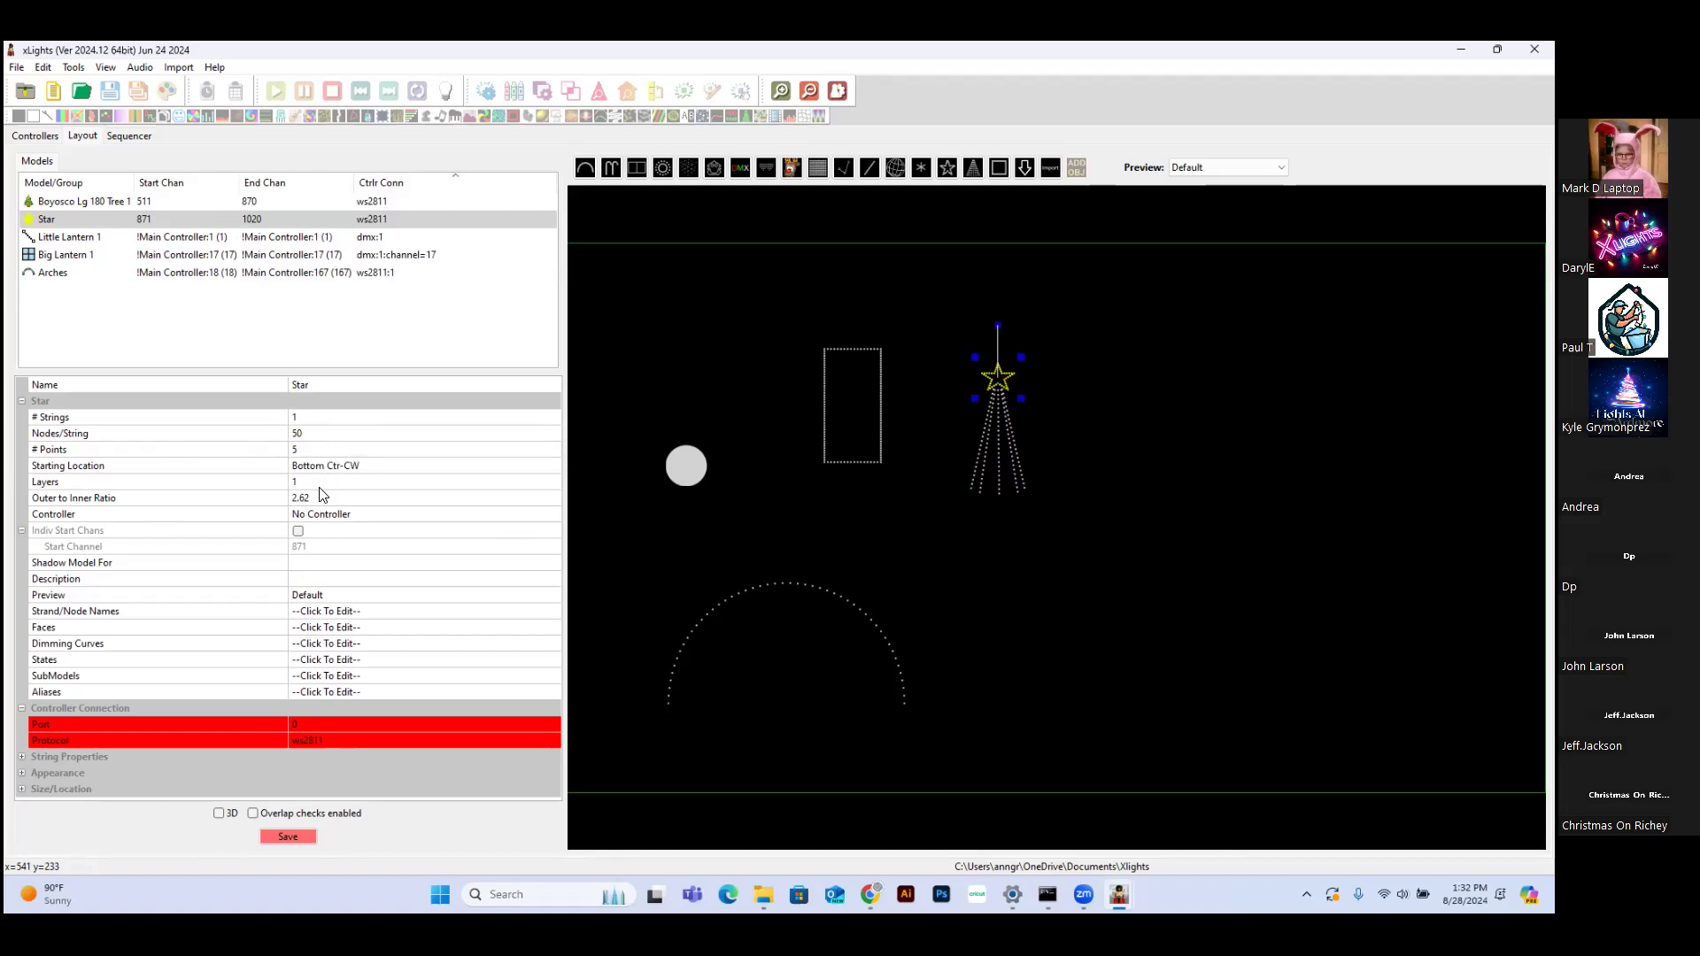
pyautogui.click(304, 433)
pyautogui.write('20')
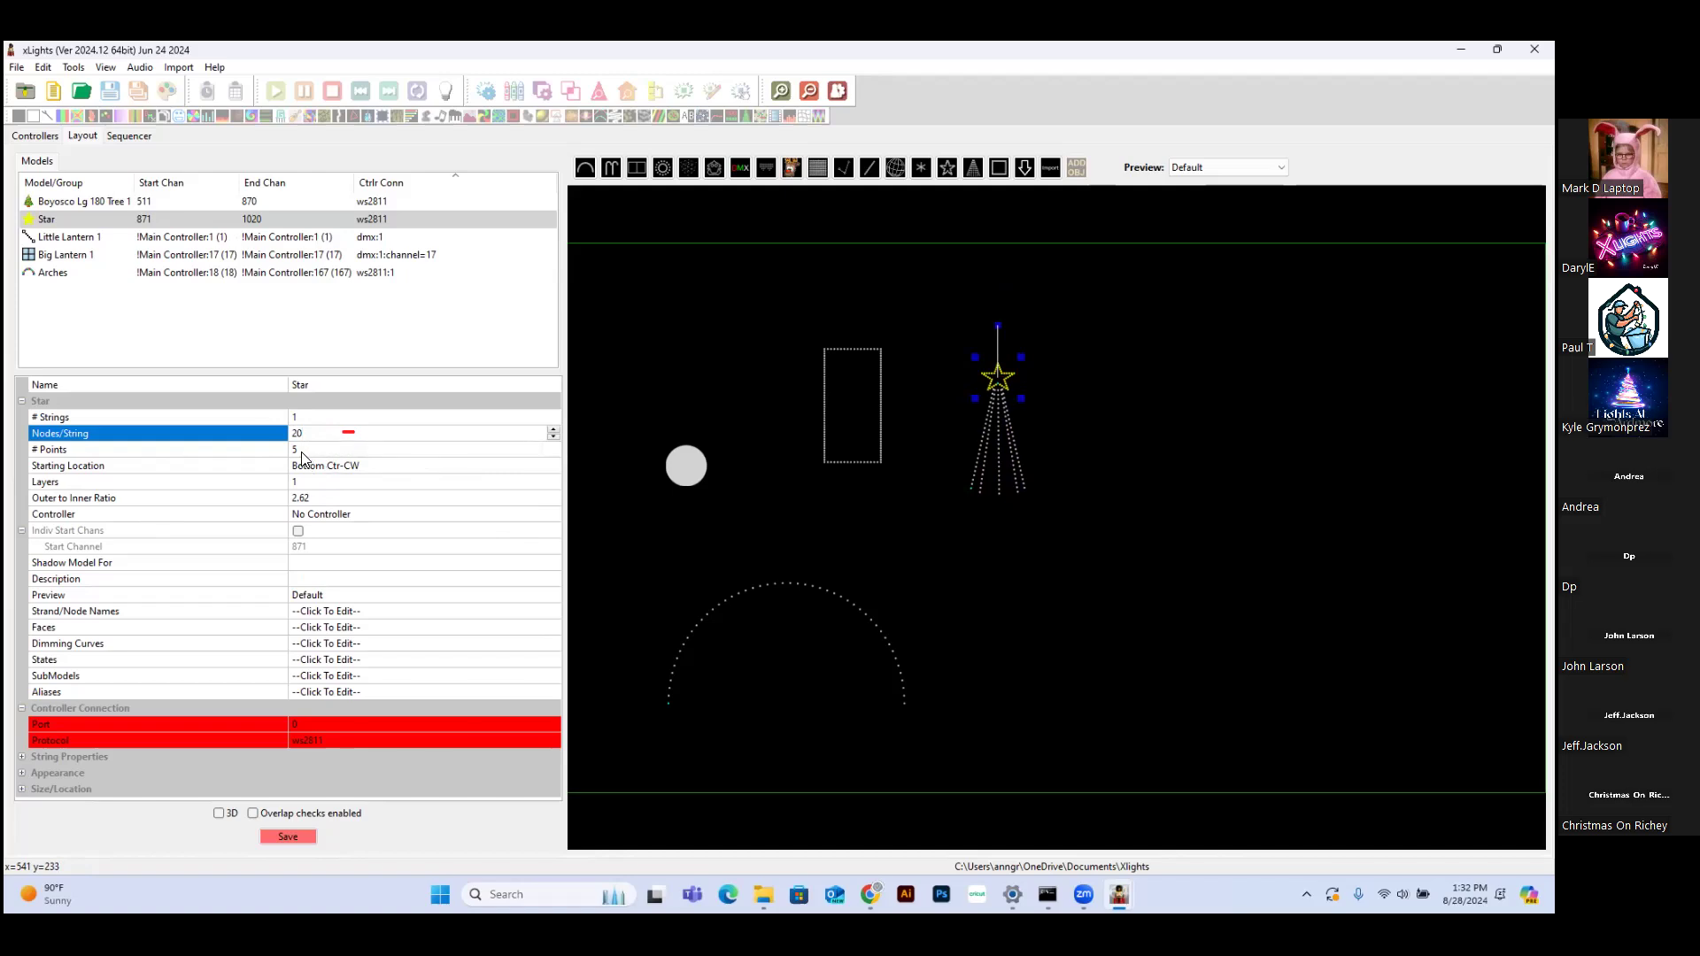
pyautogui.press('Return')
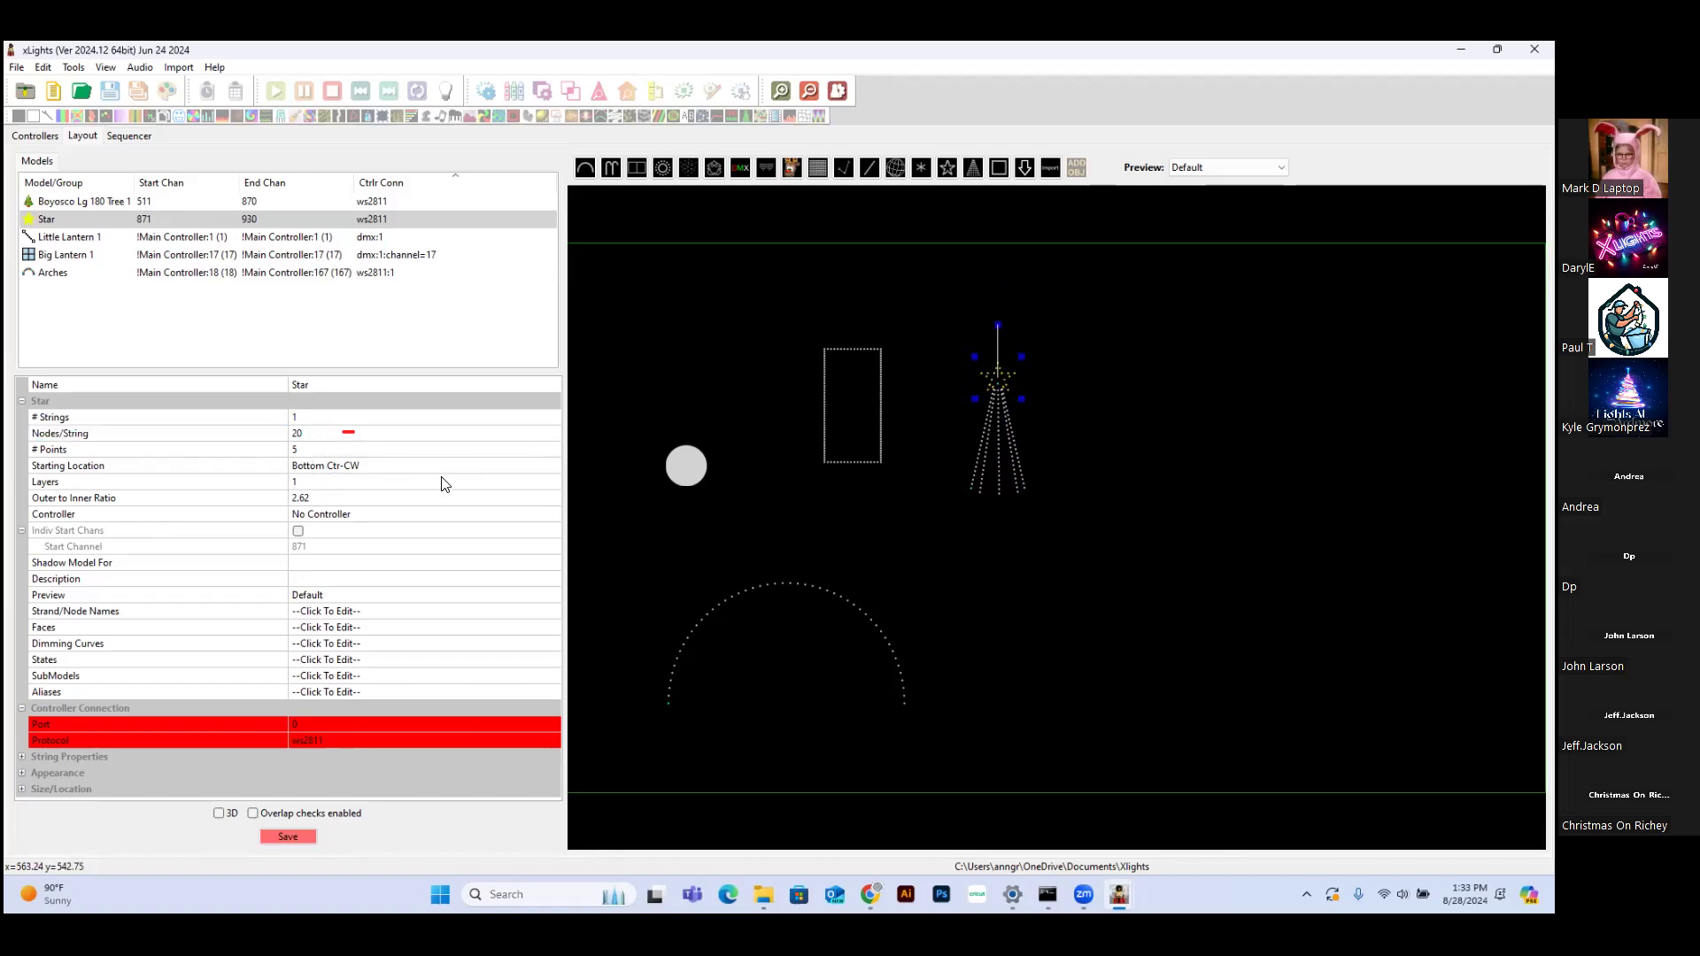
# Change the Star model's starting location to Bottom Ctr-CCW, leave it without a controller, and save the layout
pyautogui.click(353, 469)
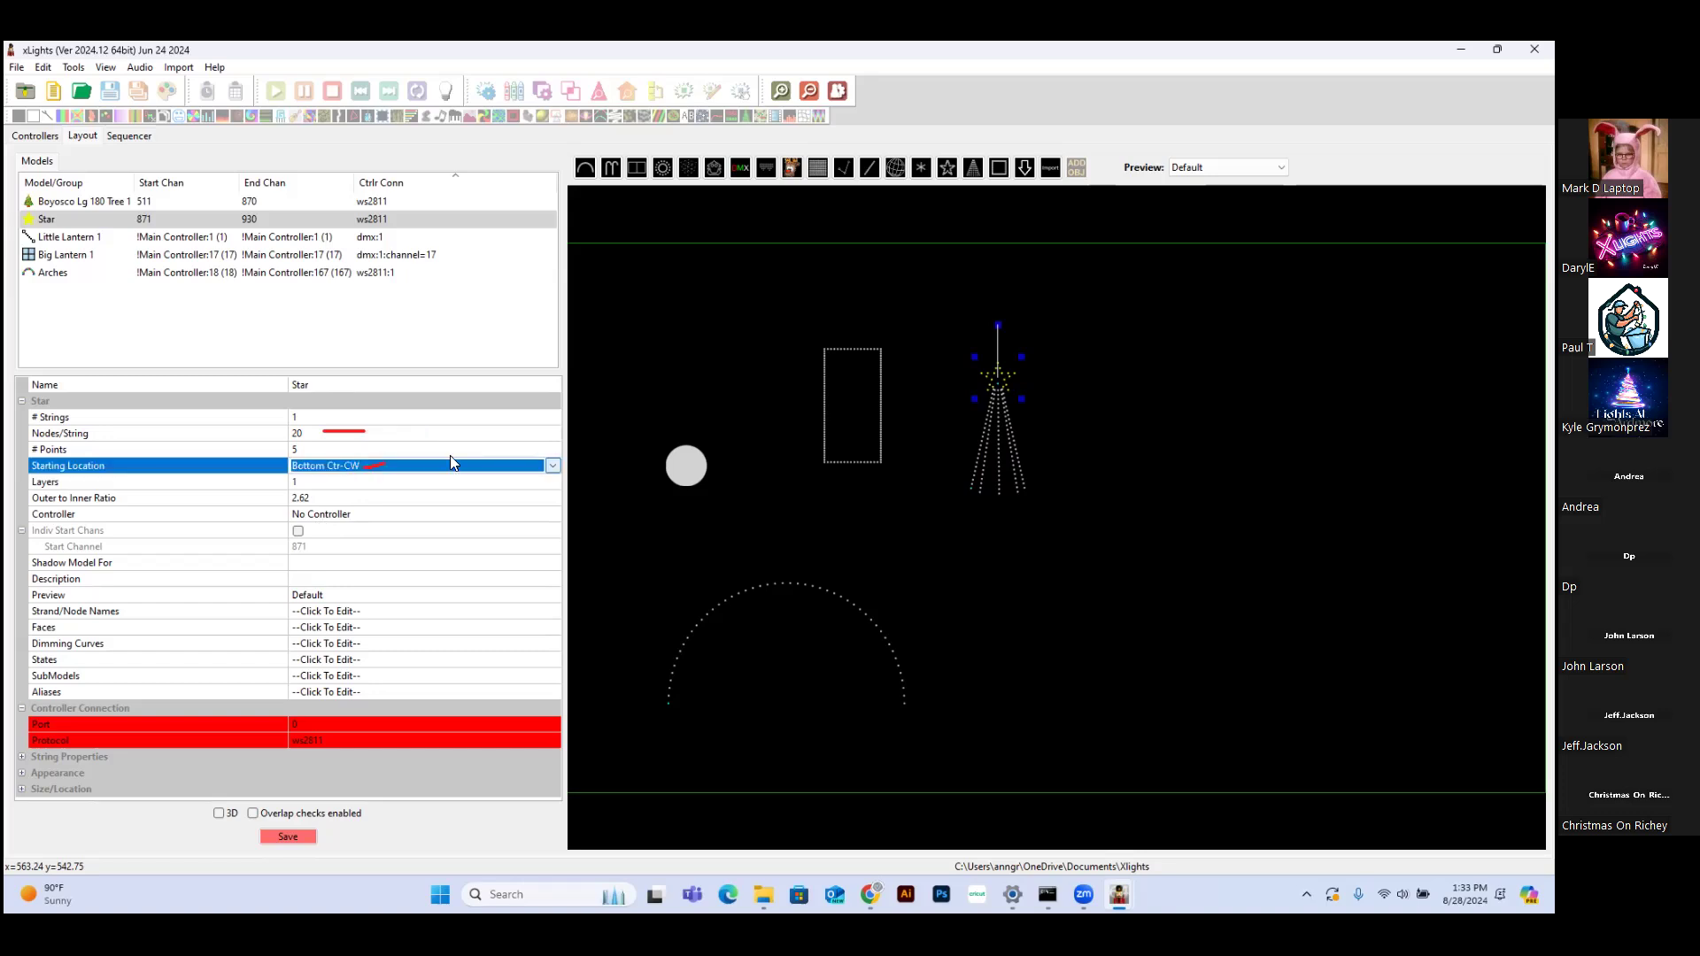
pyautogui.click(552, 468)
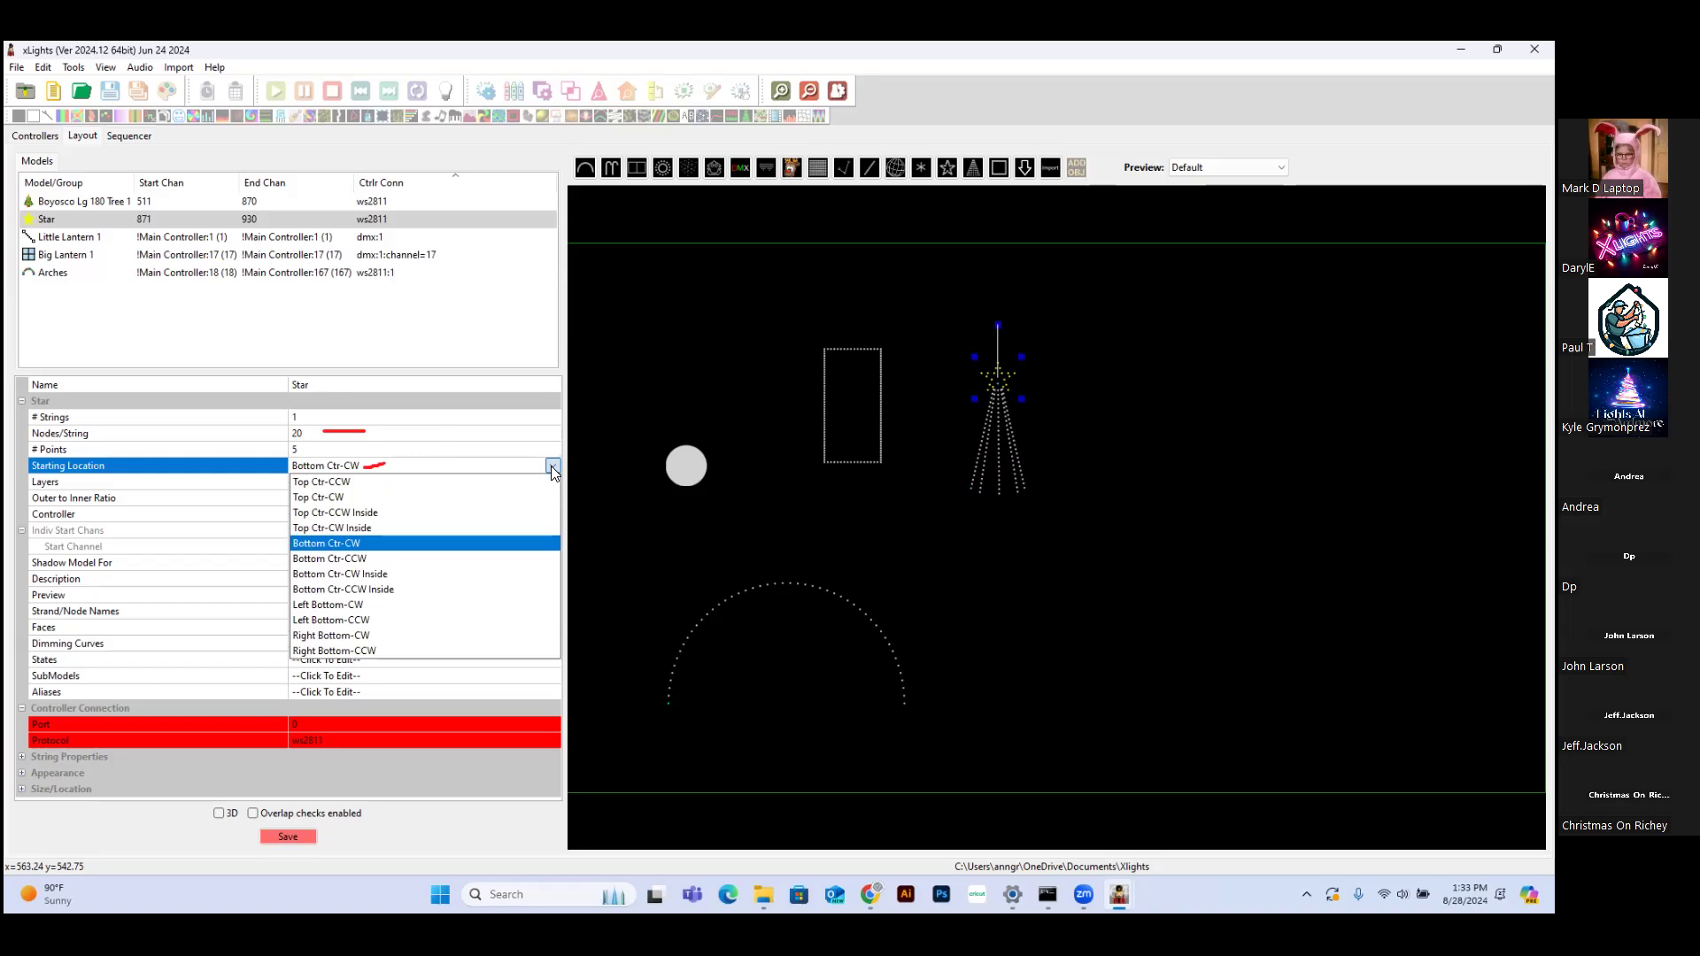
pyautogui.click(378, 560)
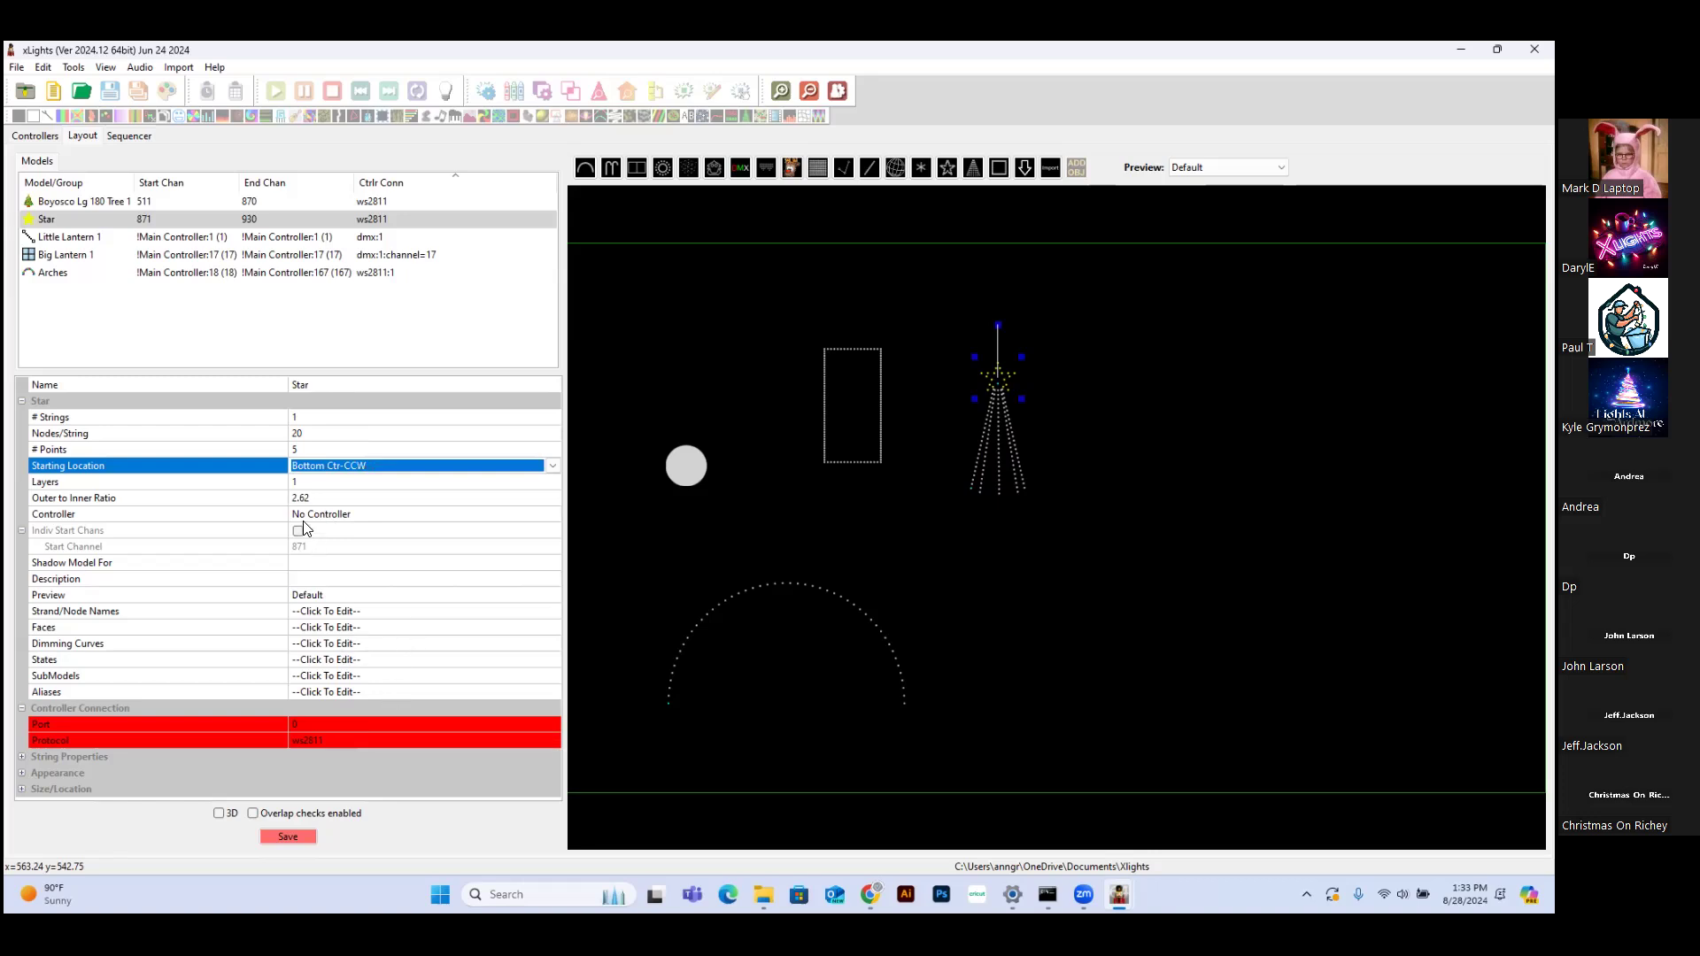
pyautogui.click(318, 515)
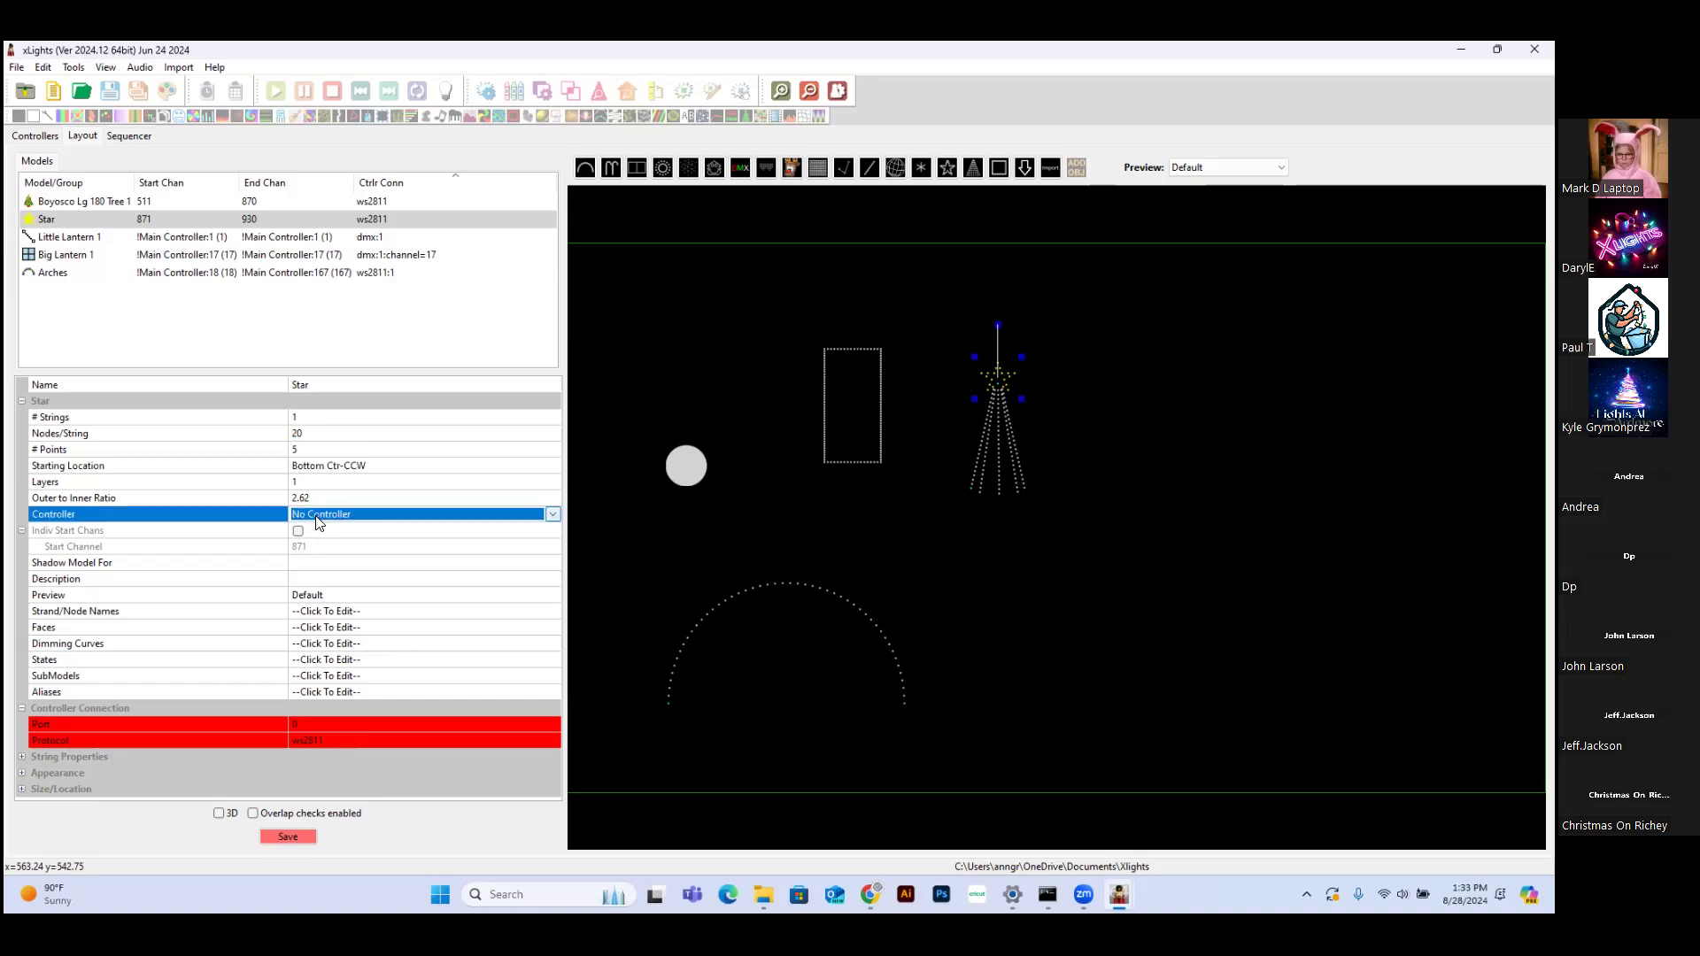
pyautogui.click(553, 515)
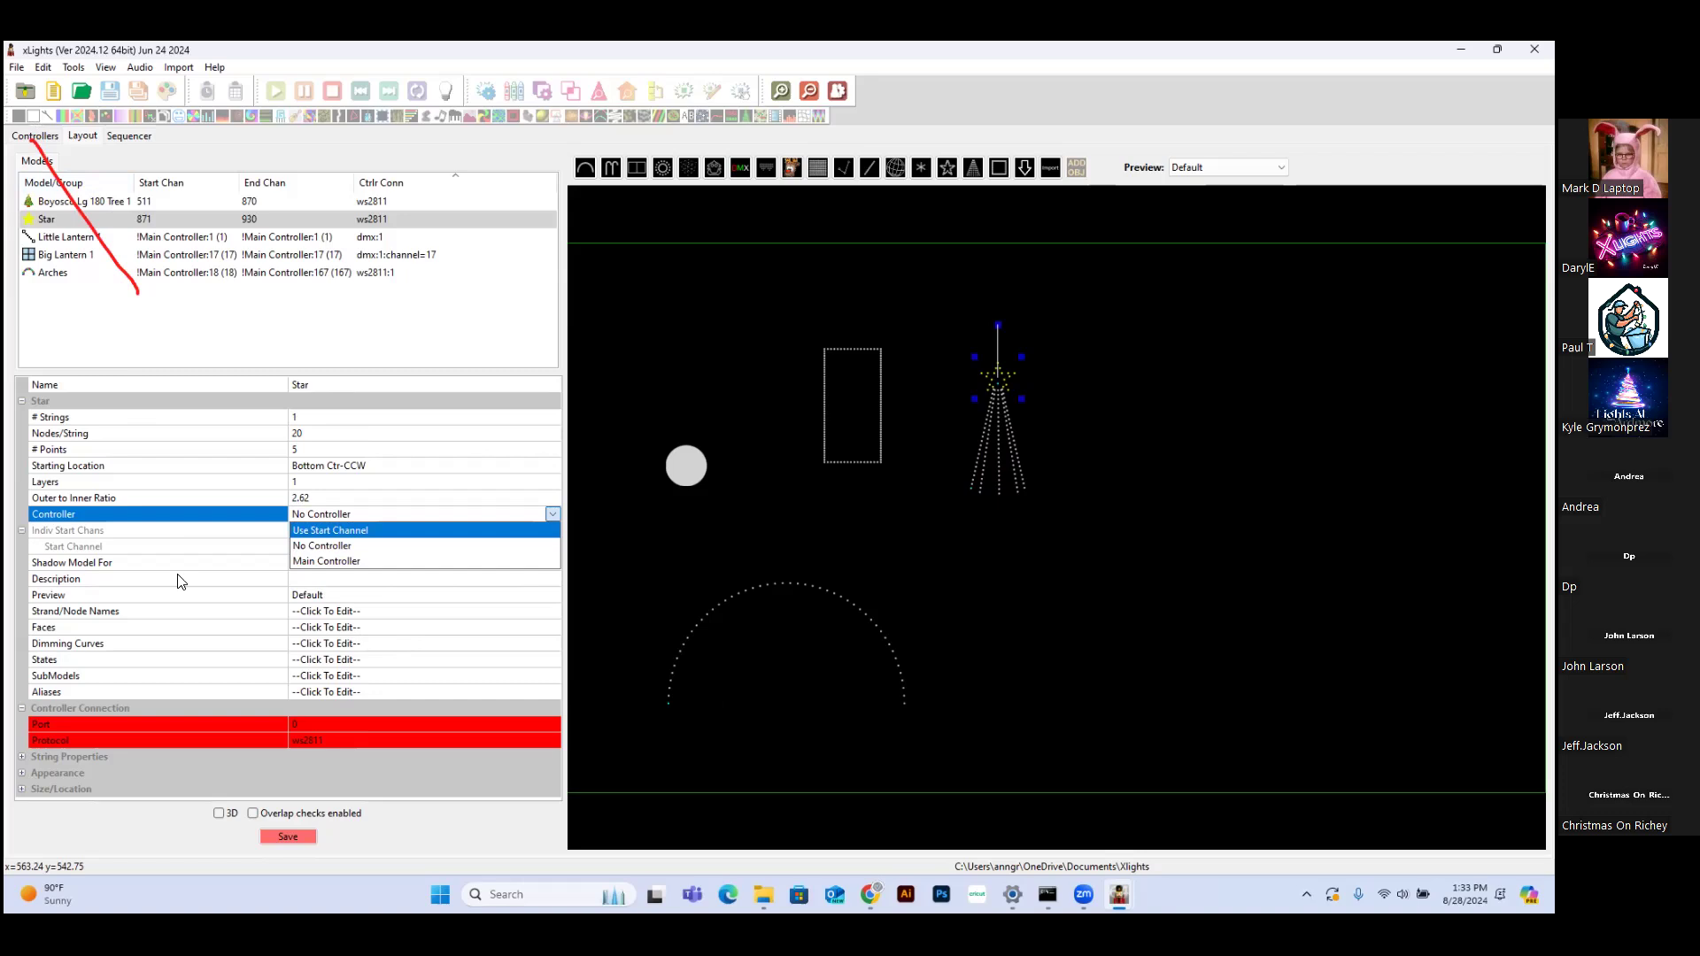
pyautogui.click(296, 838)
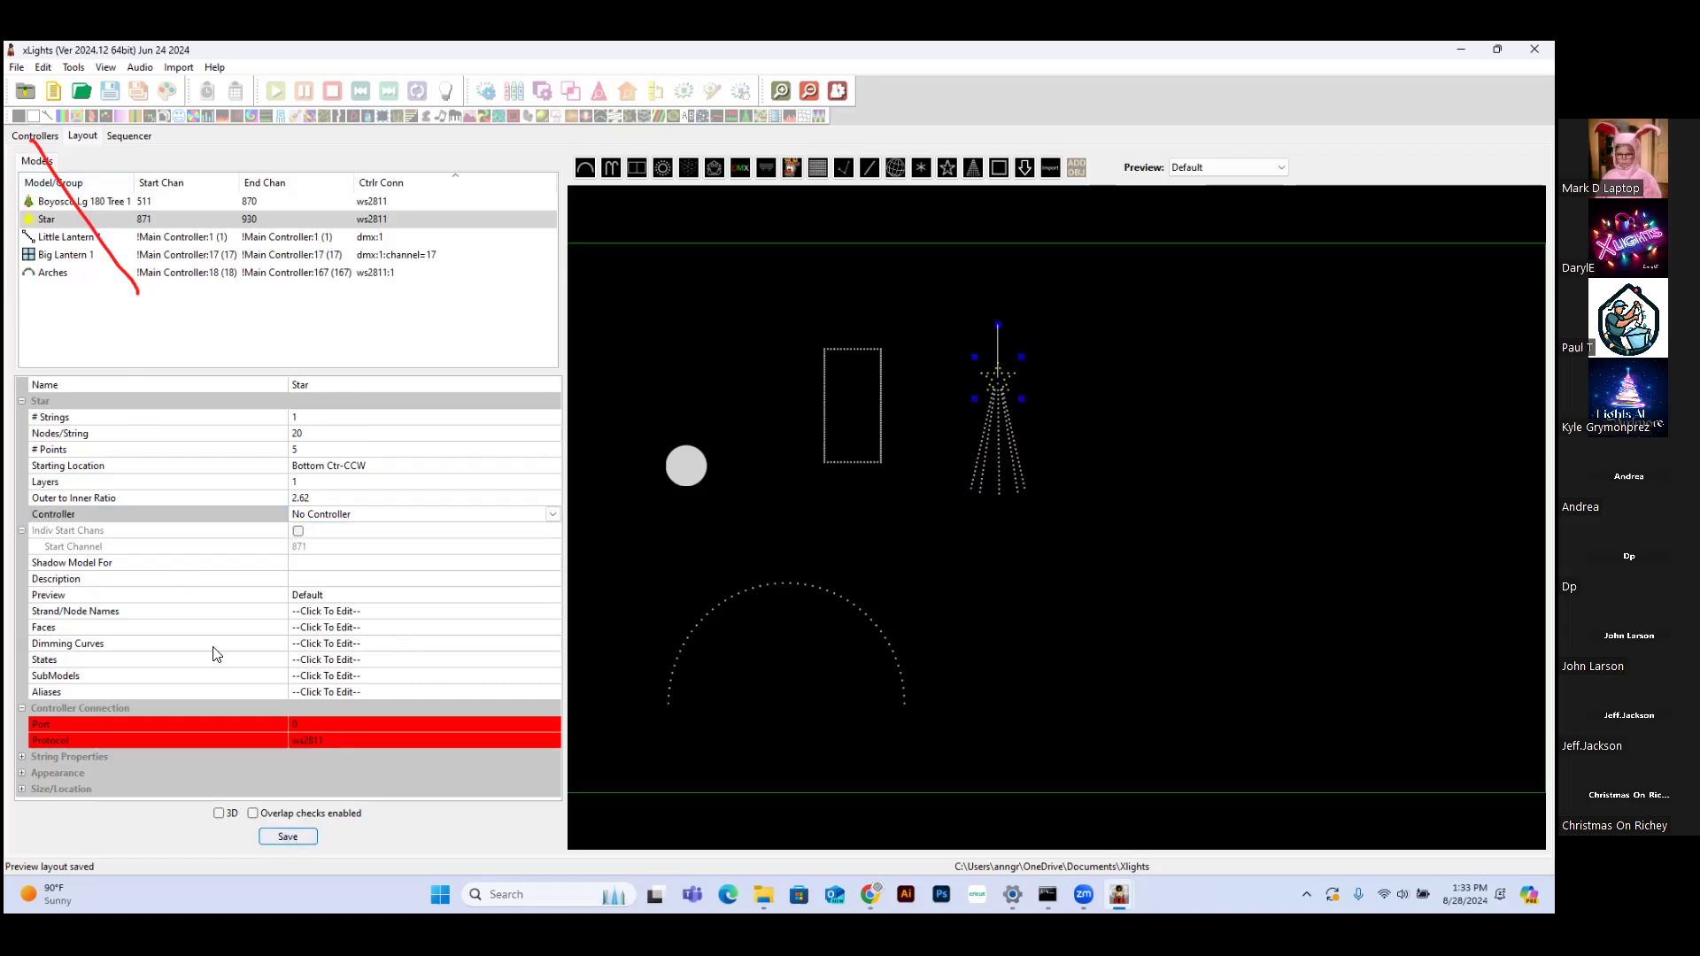
# In the Main Controller's visualiser, assign Boyosco Lg 180 Tree 1 to Pixel Port 4 and chain the Star after it
pyautogui.click(42, 137)
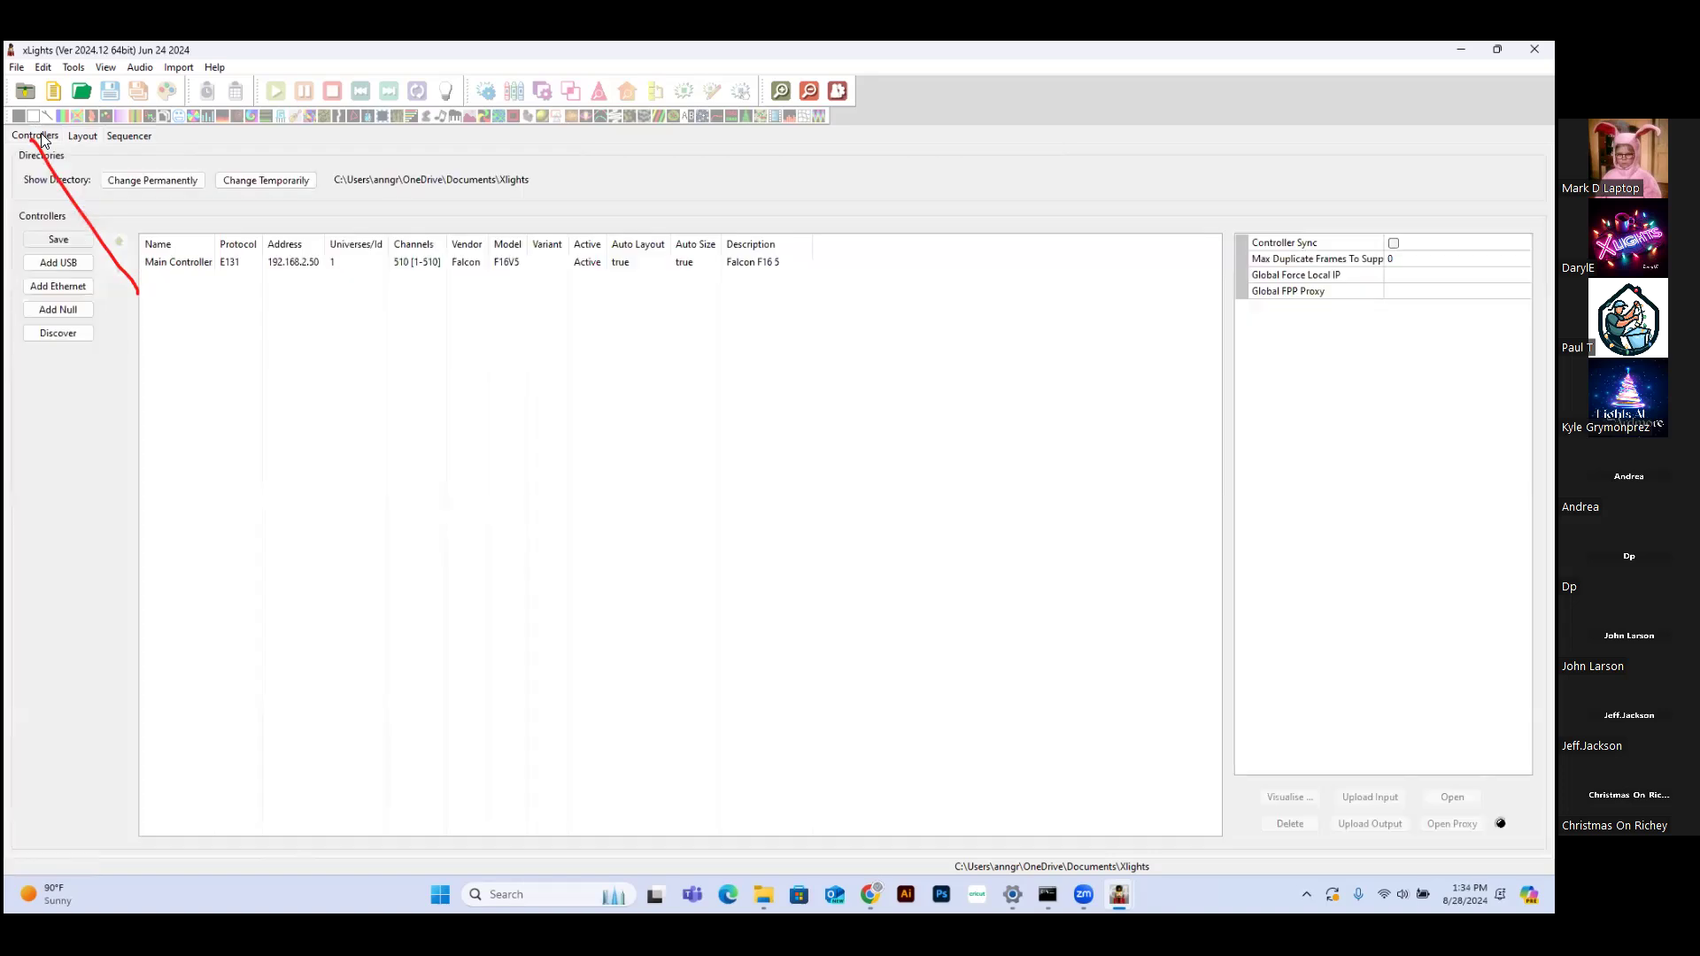
pyautogui.click(206, 264)
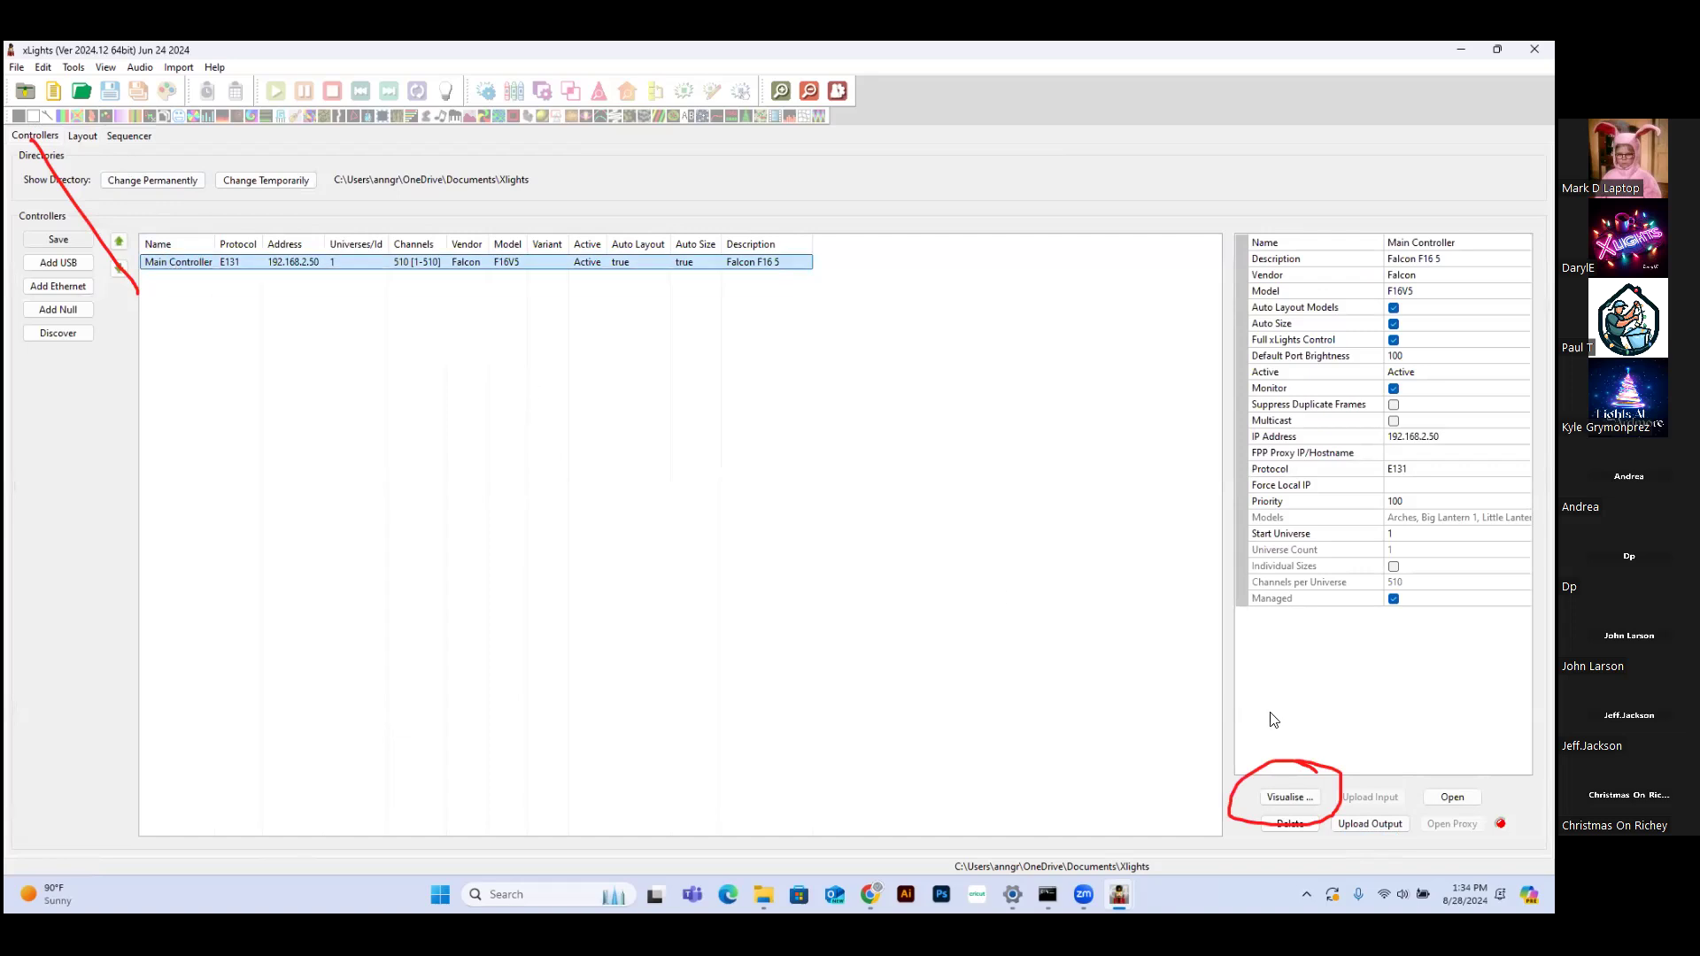
pyautogui.click(1297, 800)
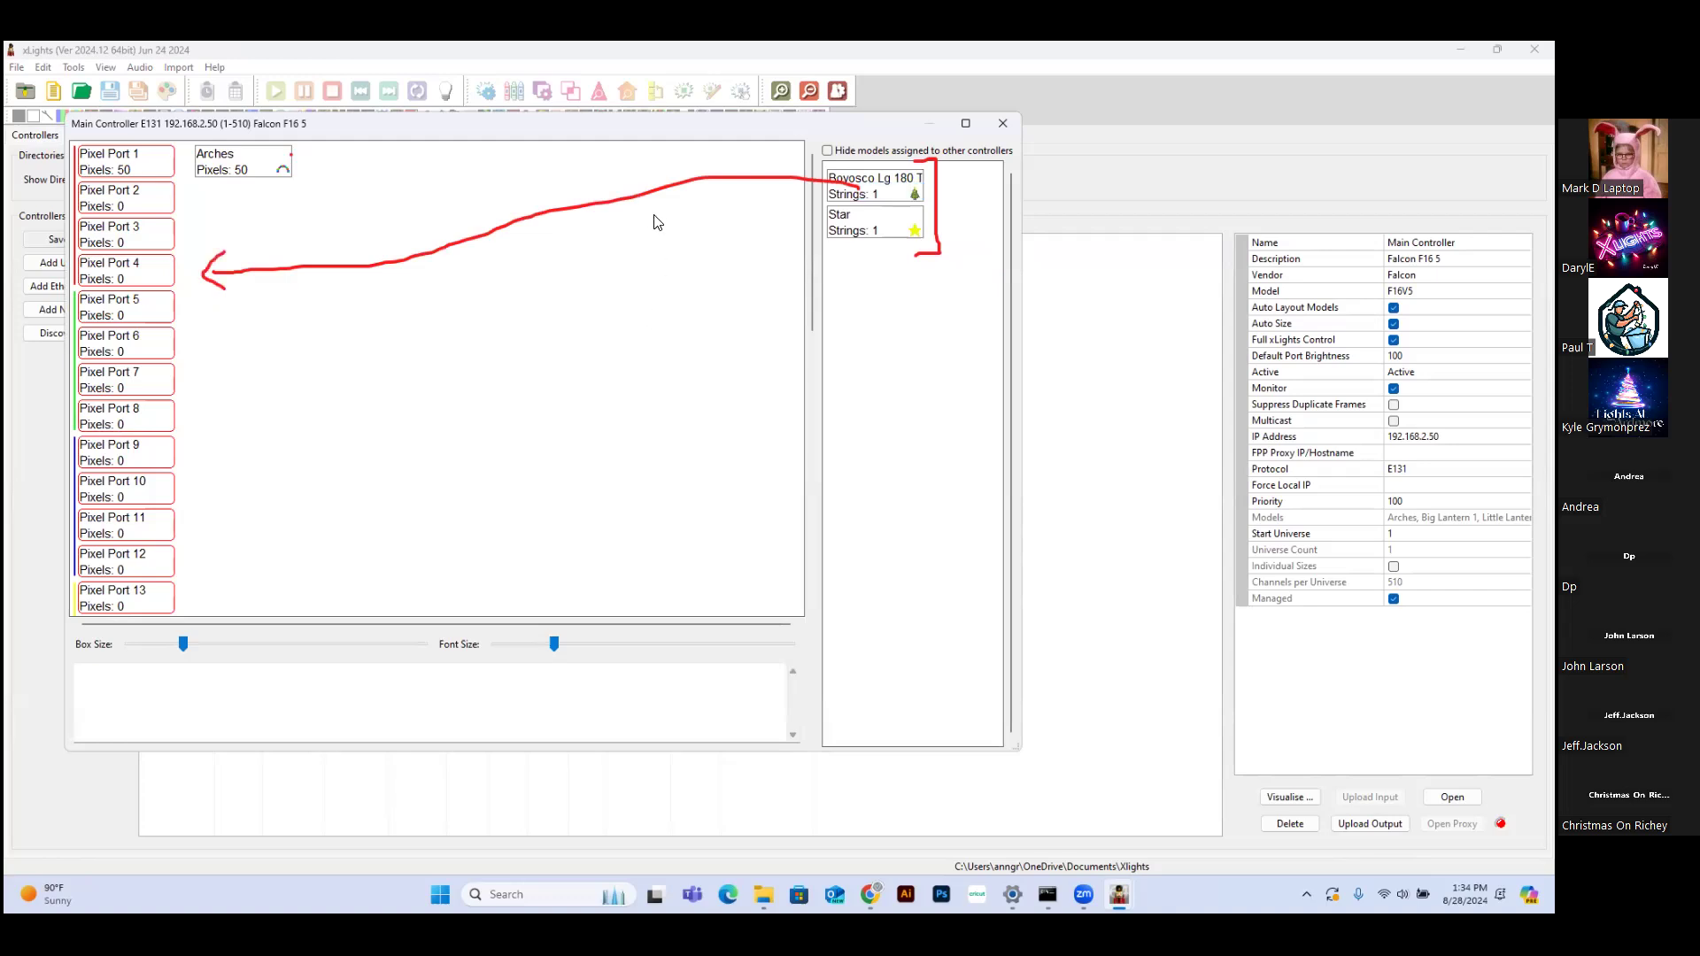
pyautogui.moveTo(855, 183); pyautogui.dragTo(202, 273)
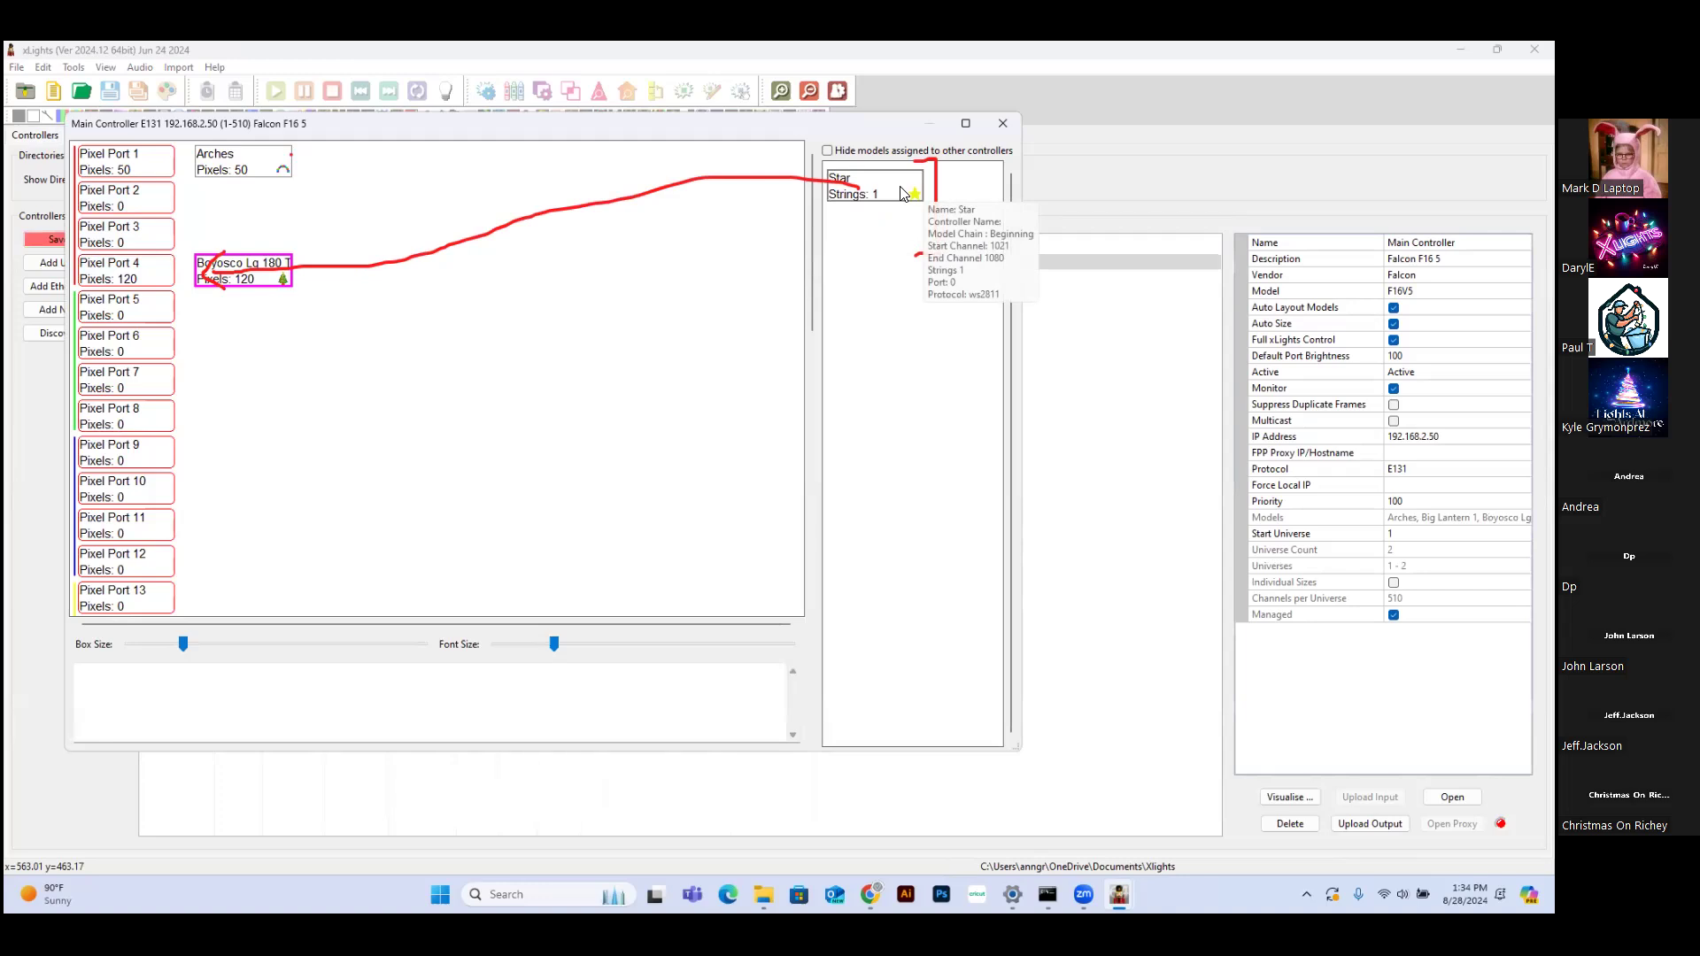
pyautogui.moveTo(903, 193); pyautogui.dragTo(306, 270)
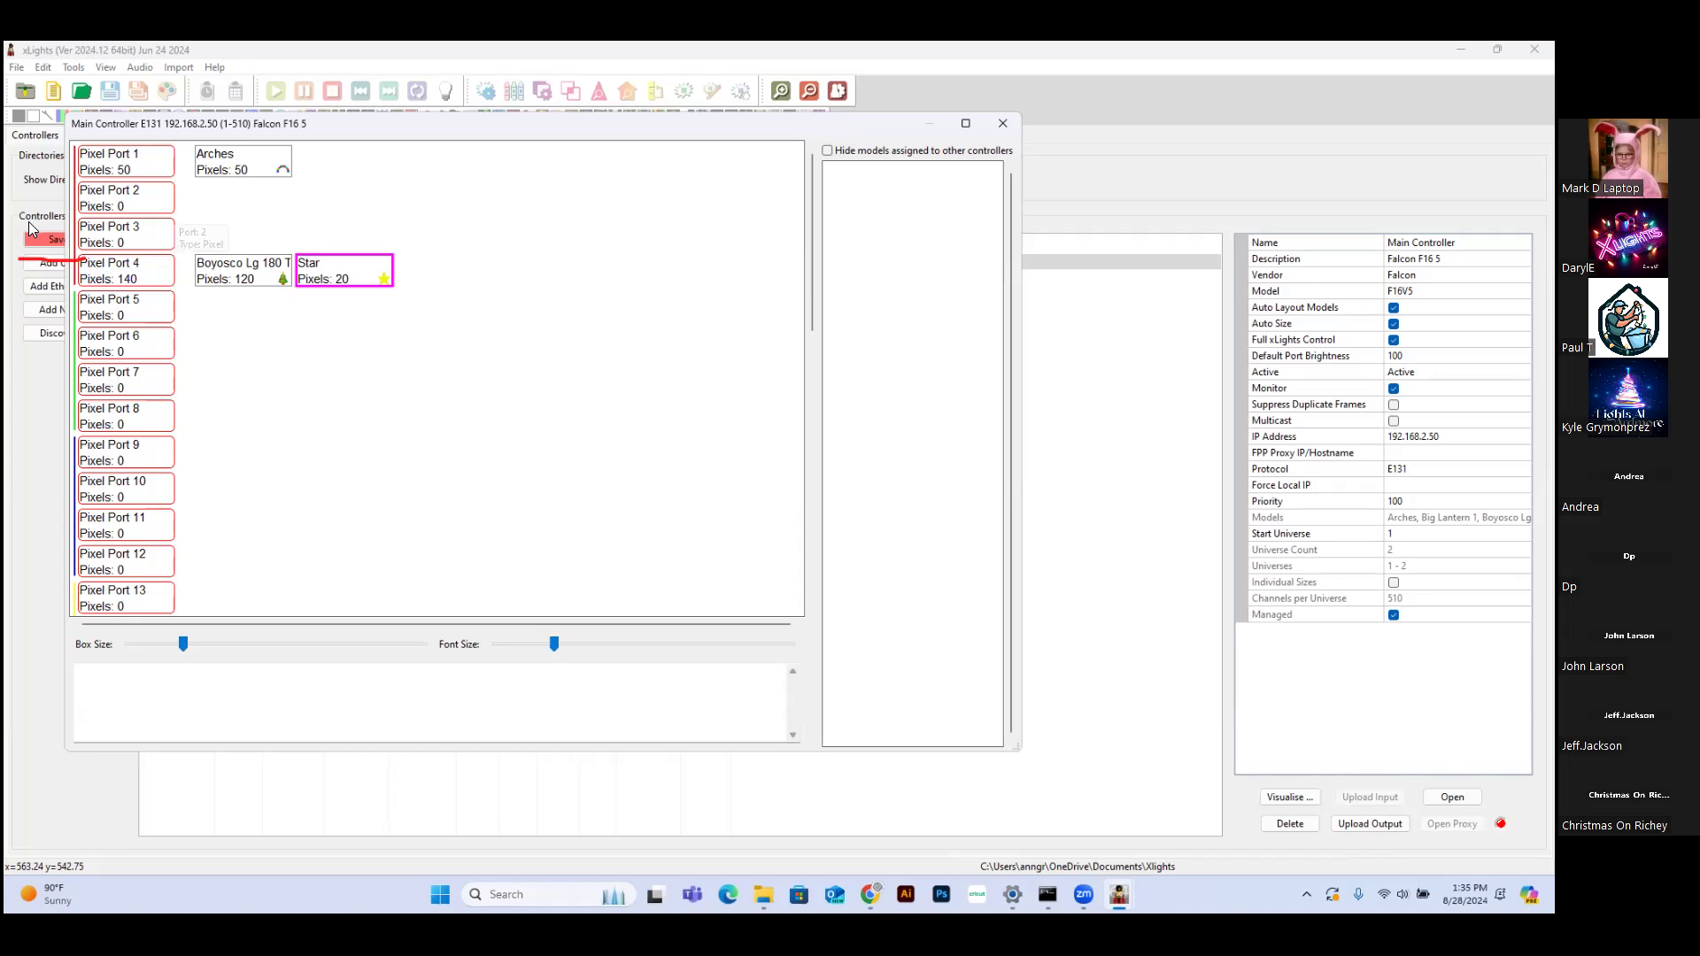
# Close the visualiser, save the controller setup, and upload the output configuration to the Main Controller
pyautogui.click(1002, 124)
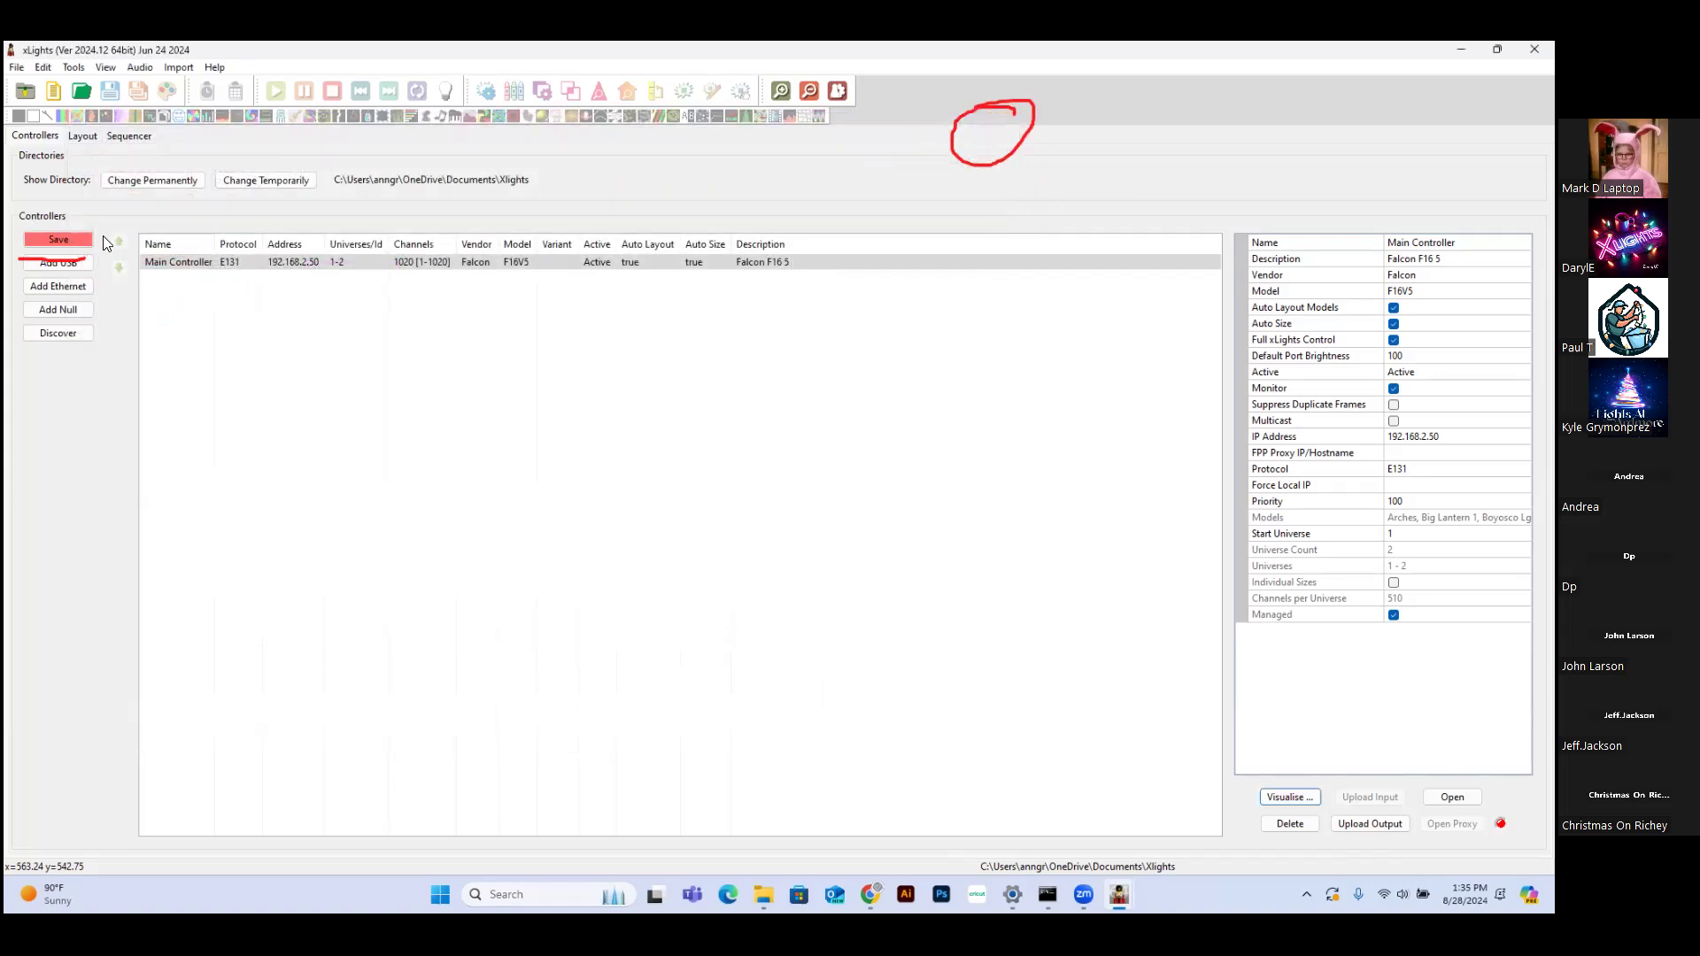
pyautogui.click(59, 240)
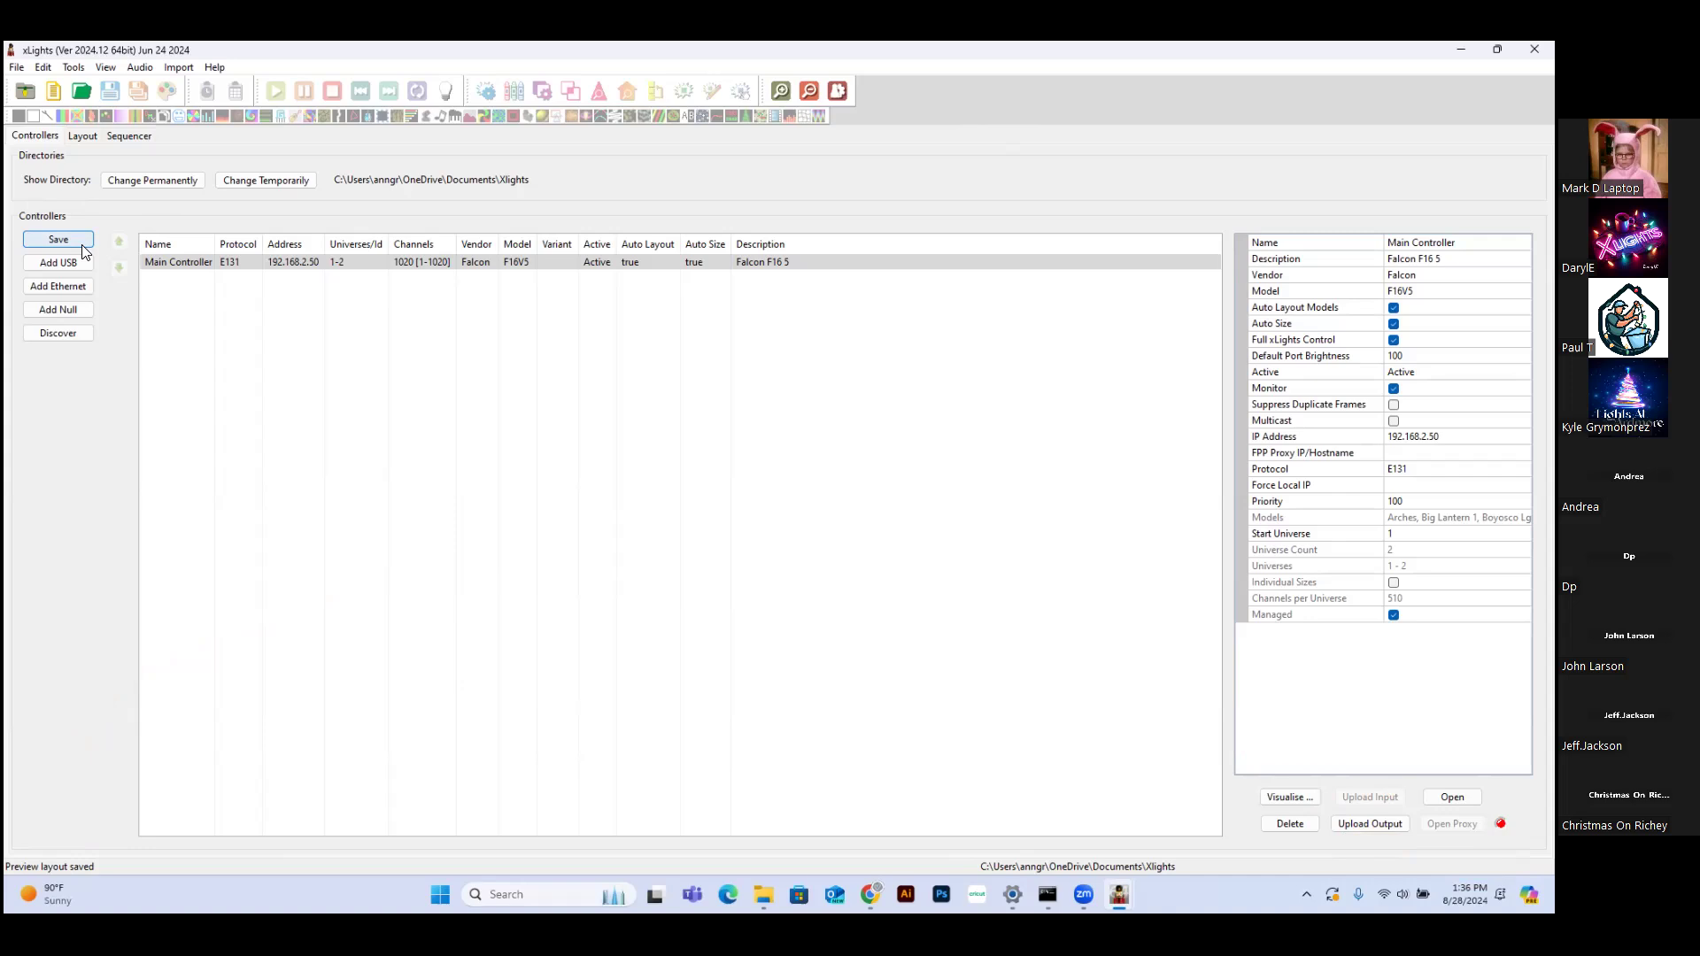
pyautogui.click(1358, 820)
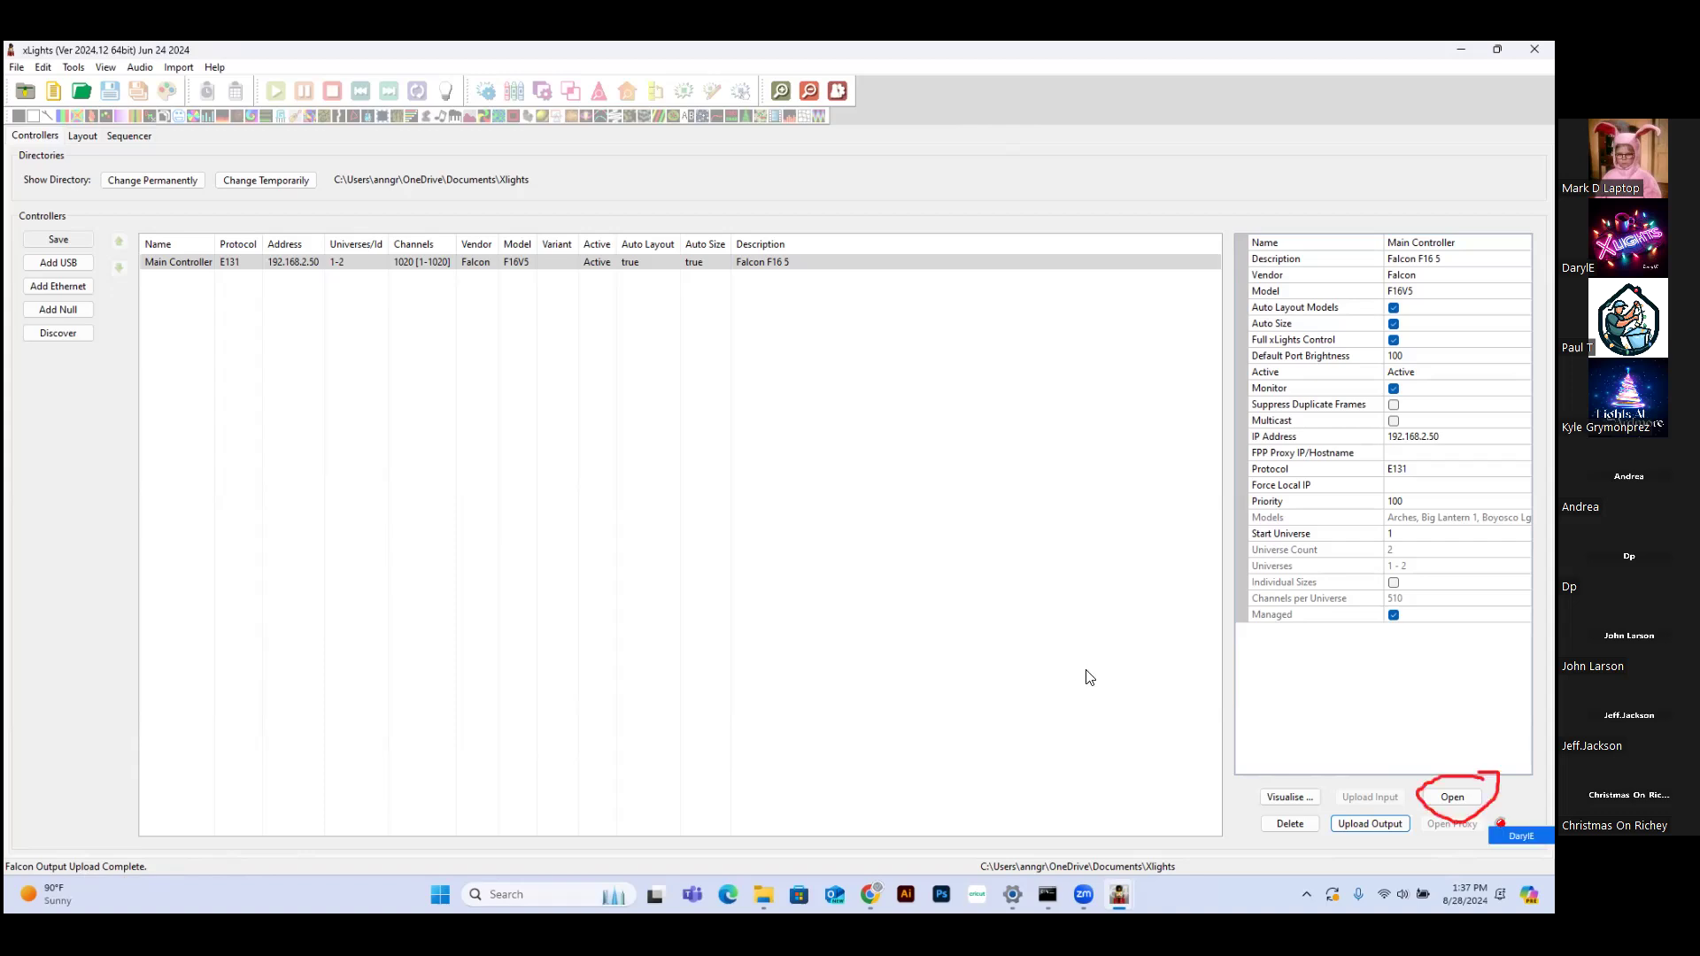
# Check the port assignments on the Pixel Outputs page of the Falcon controller's web interface, then return to the xLights layout
pyautogui.click(1453, 796)
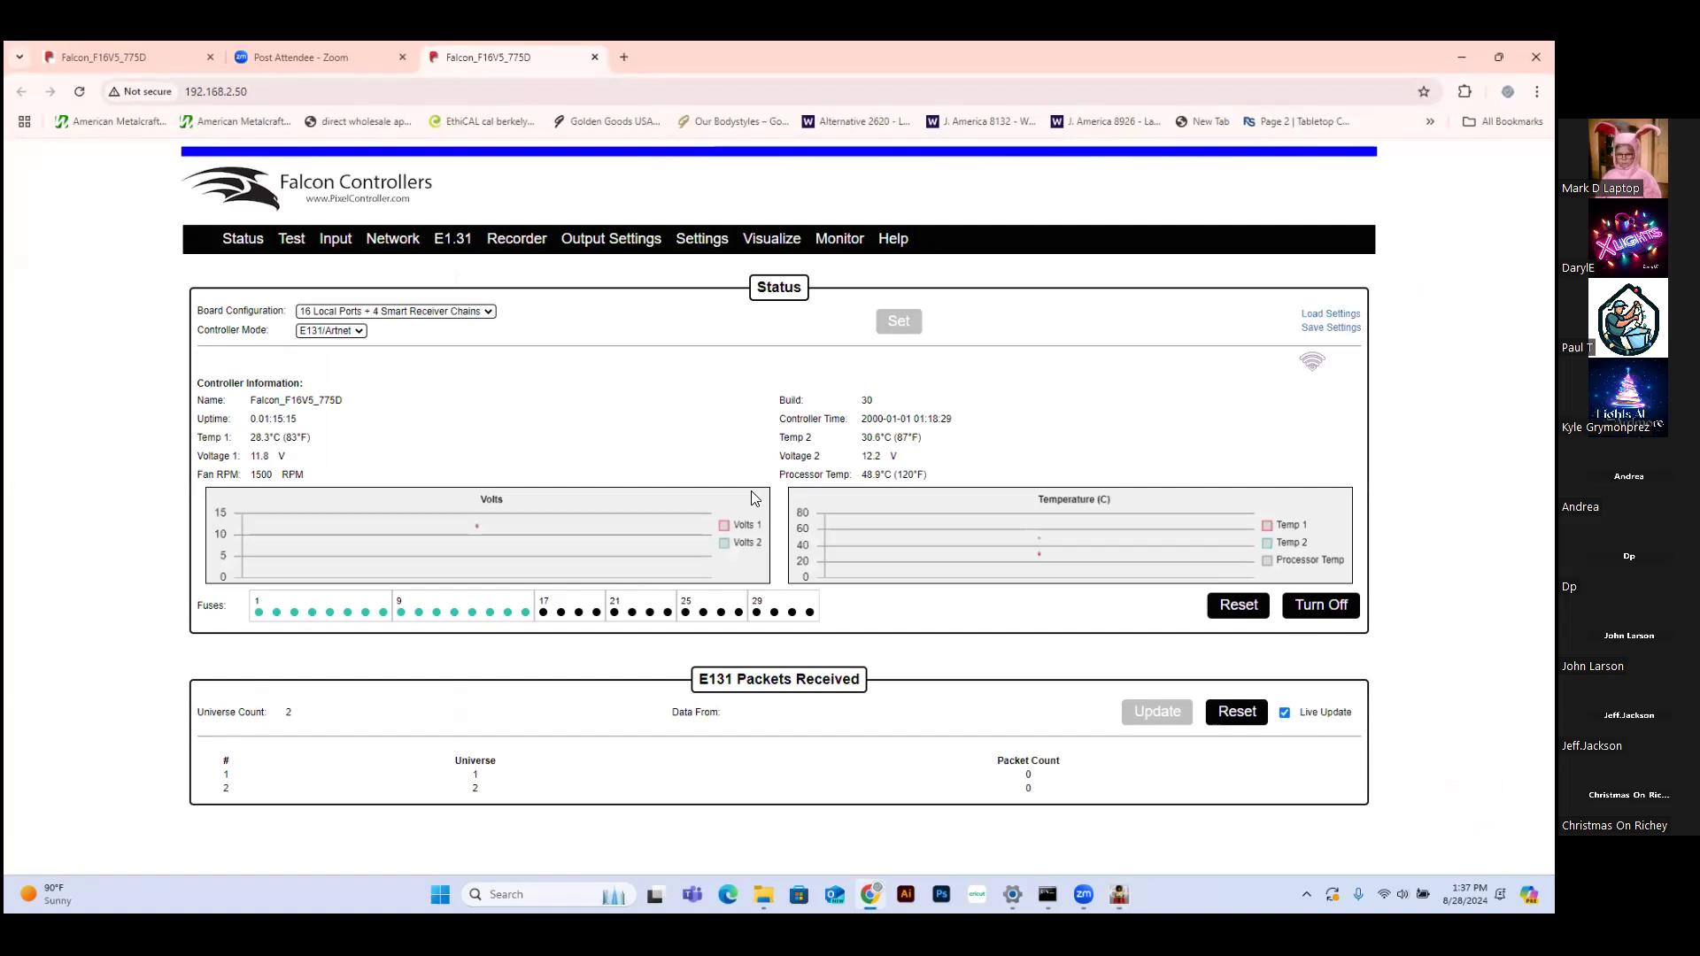
pyautogui.moveTo(617, 236)
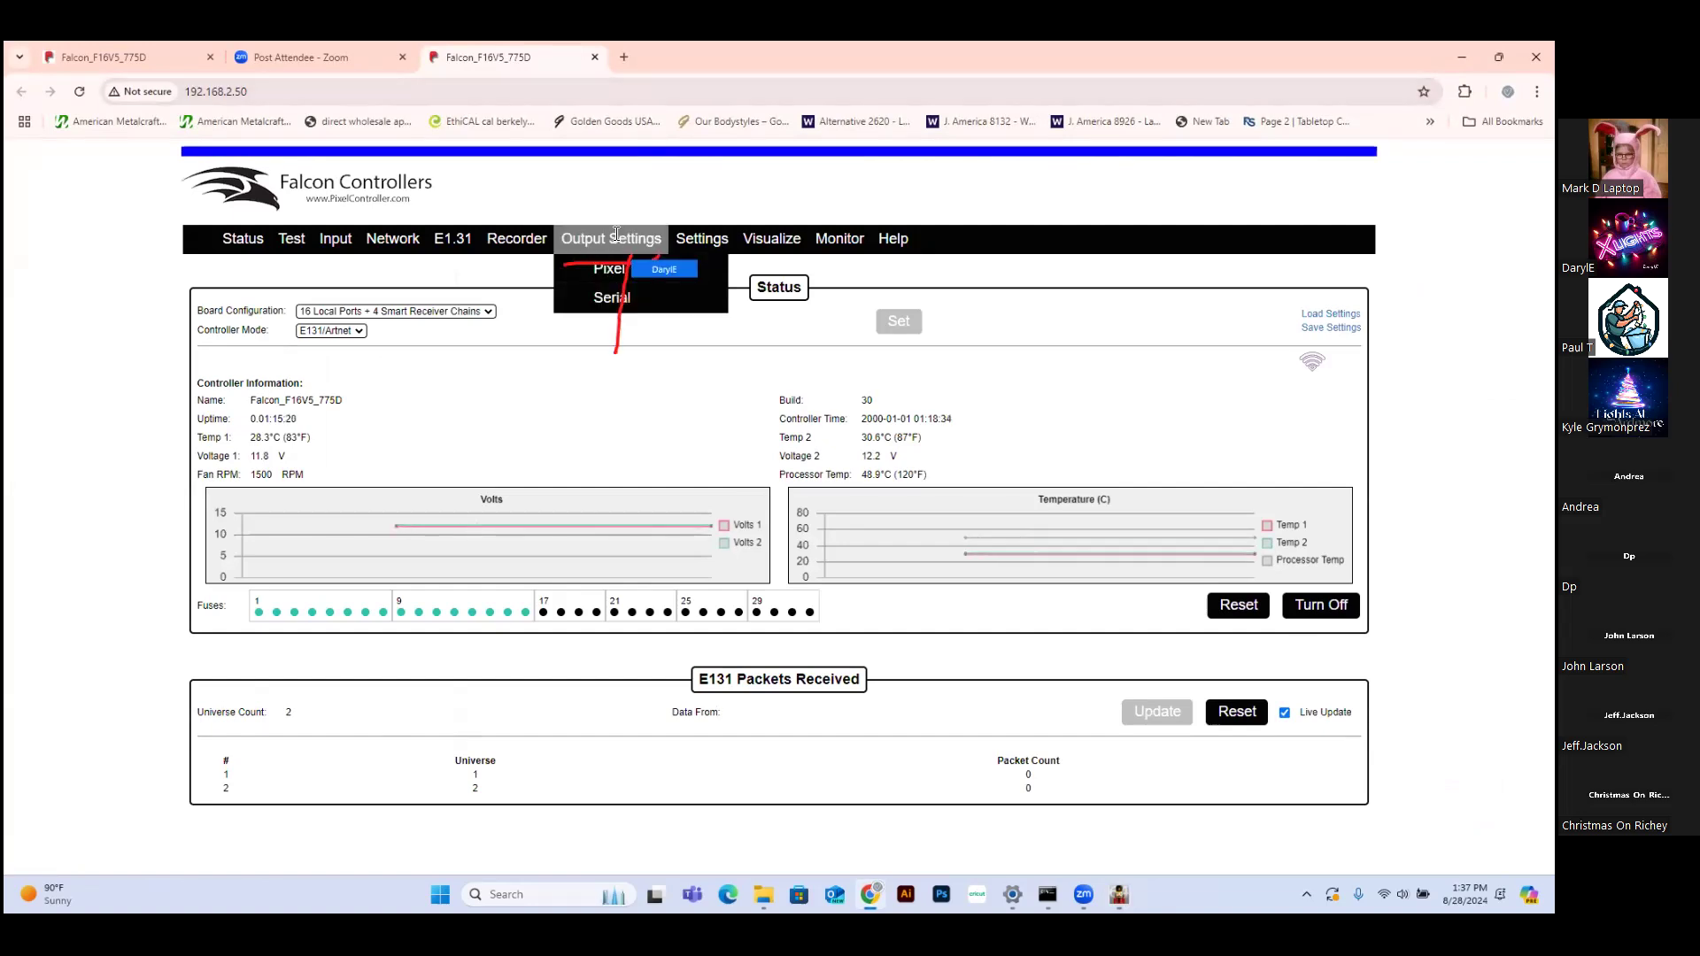
pyautogui.click(607, 267)
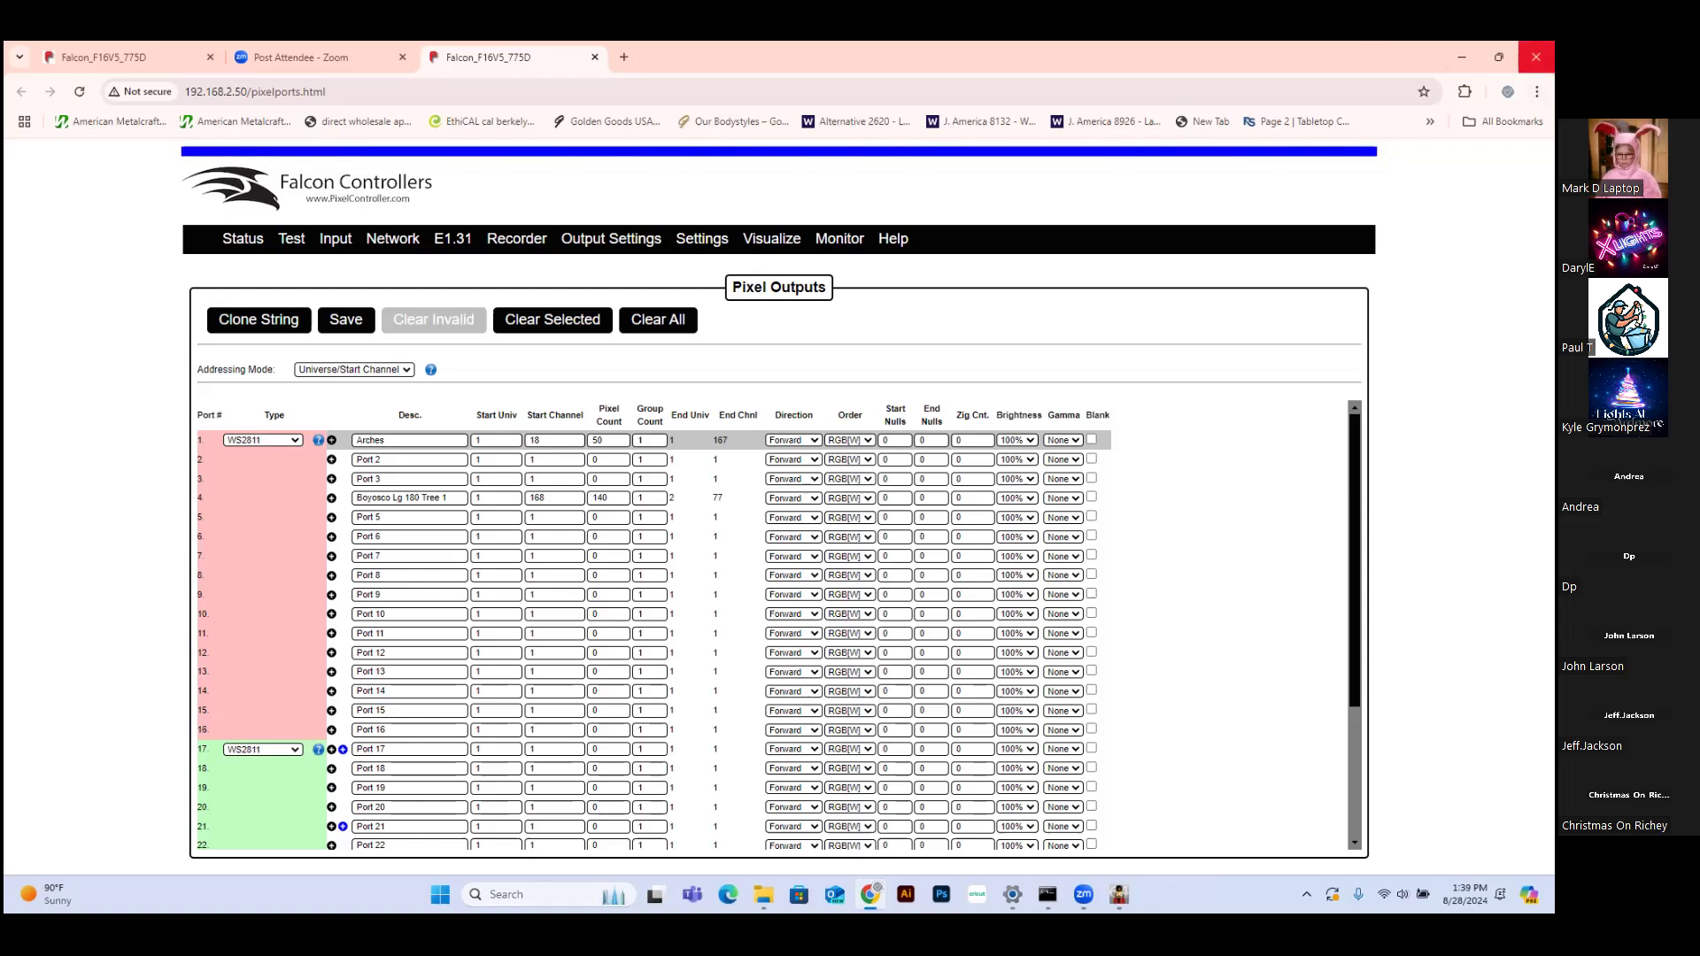
pyautogui.click(1536, 56)
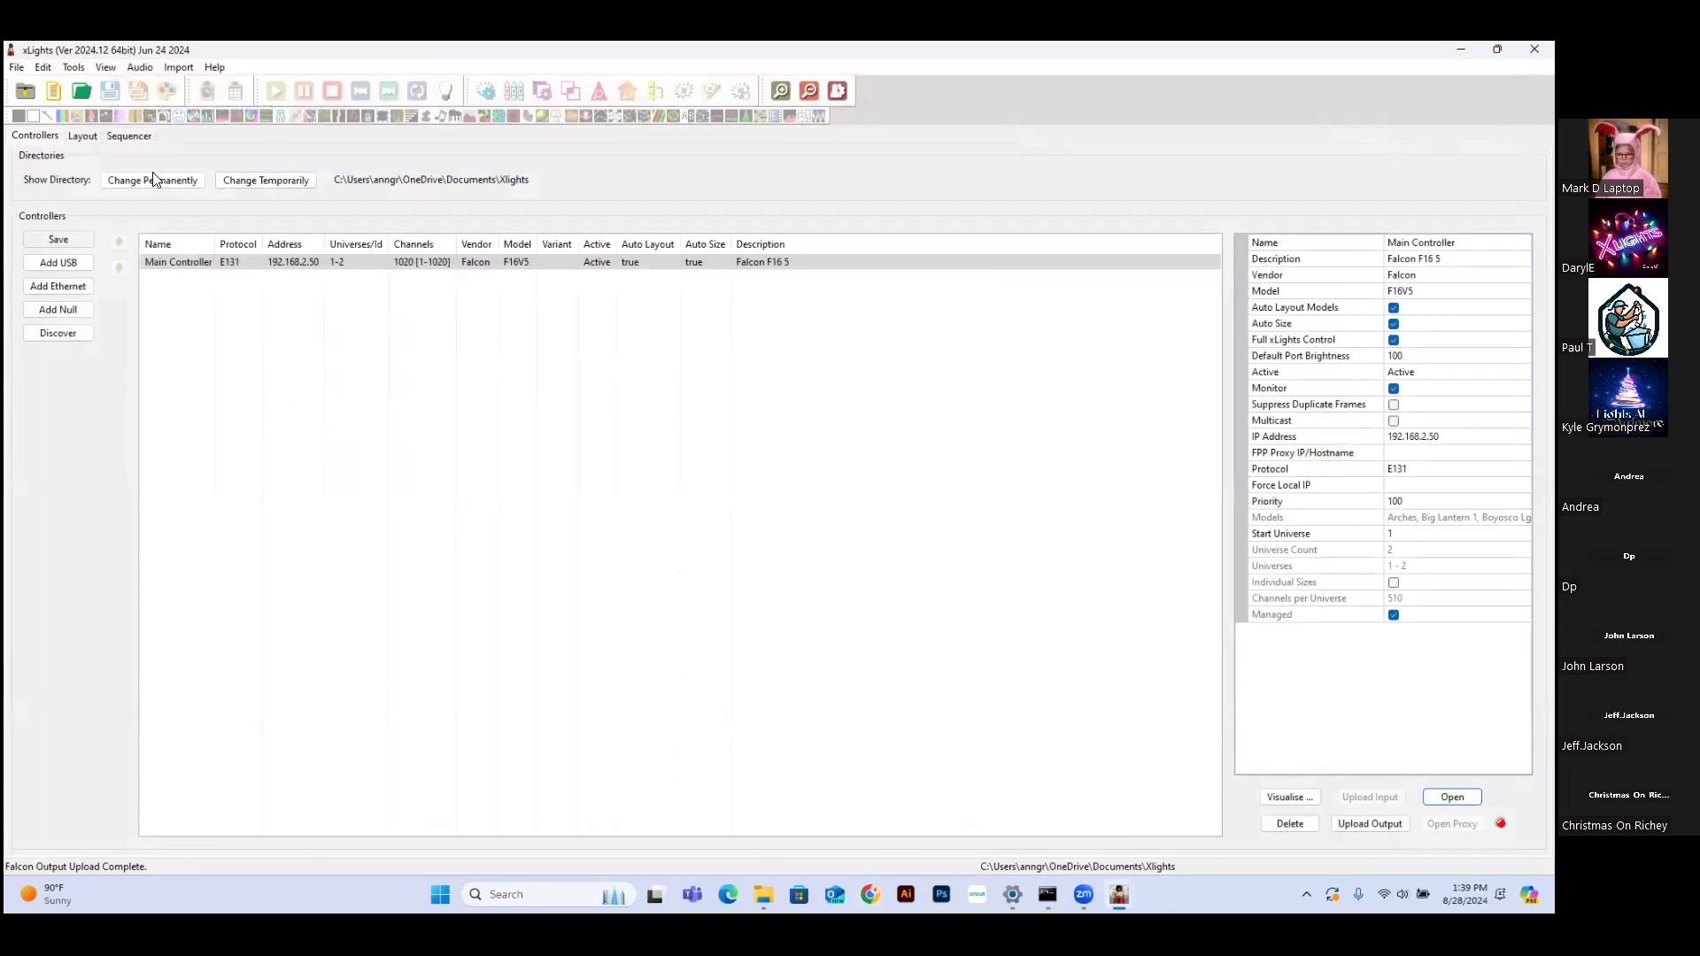
pyautogui.click(81, 139)
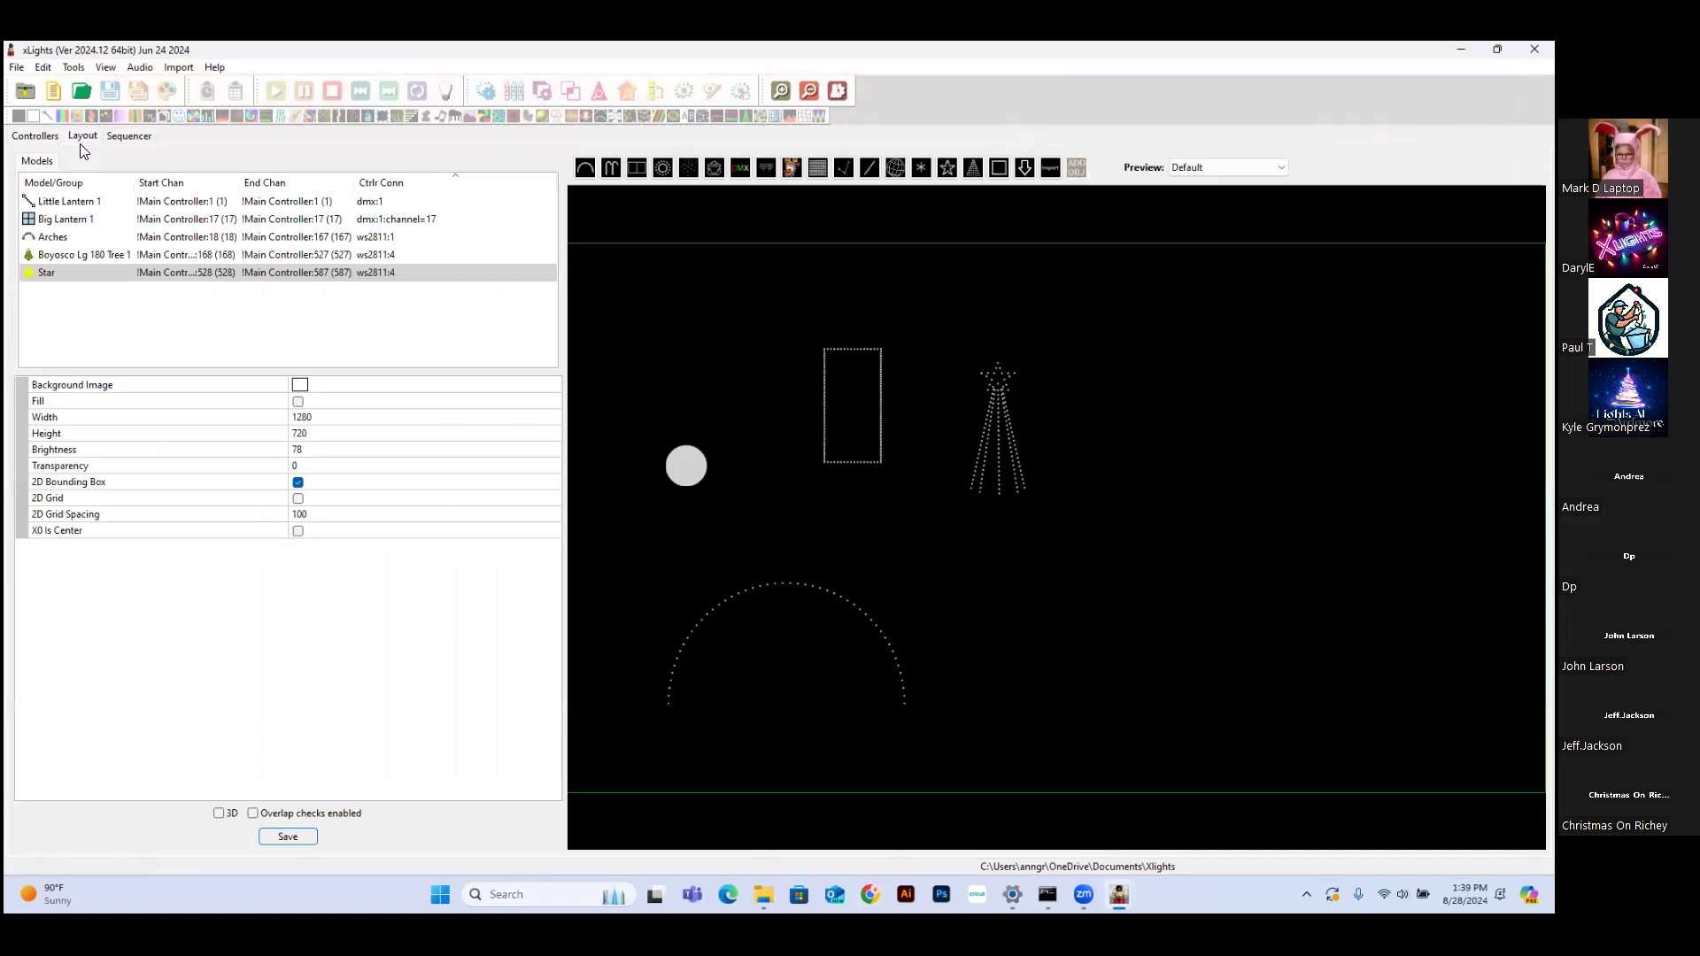